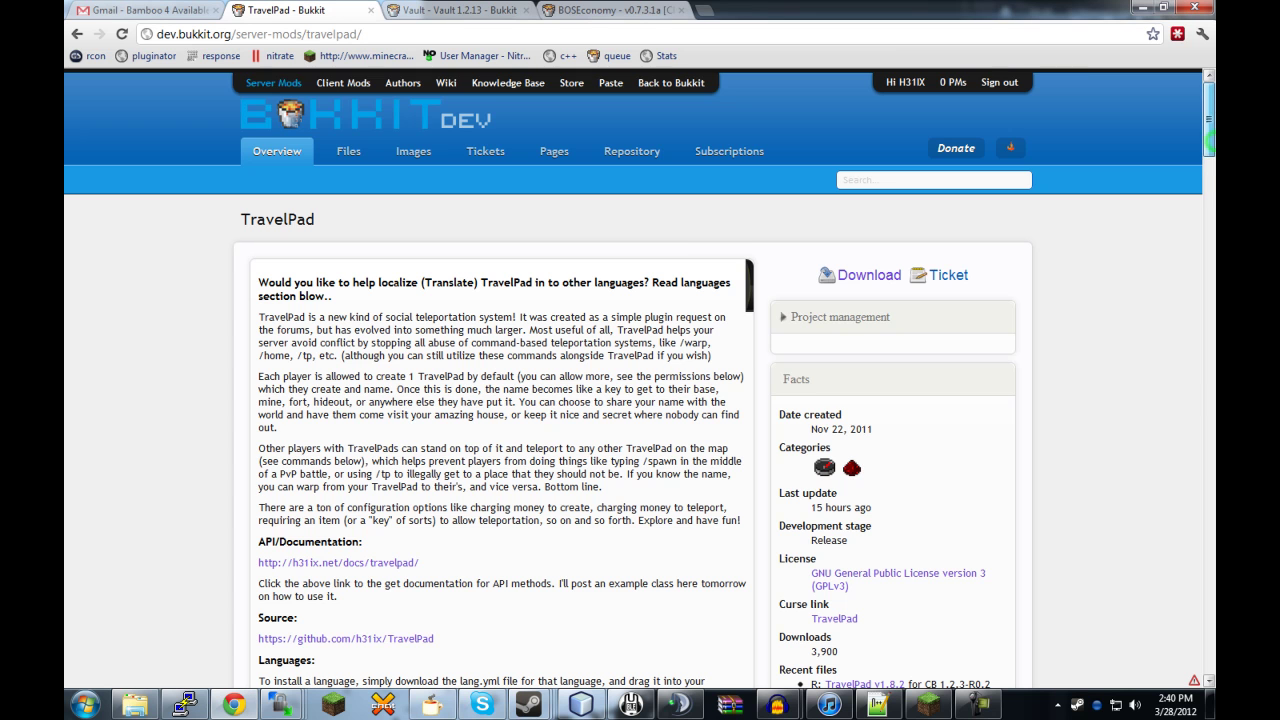
Look through the TravelPad project page, including its description, language section and photos of portal layout and use.
scroll(1208, 140, "down", 3)
scroll(1208, 160, "down", 11)
scroll(640, 380, "down", 10)
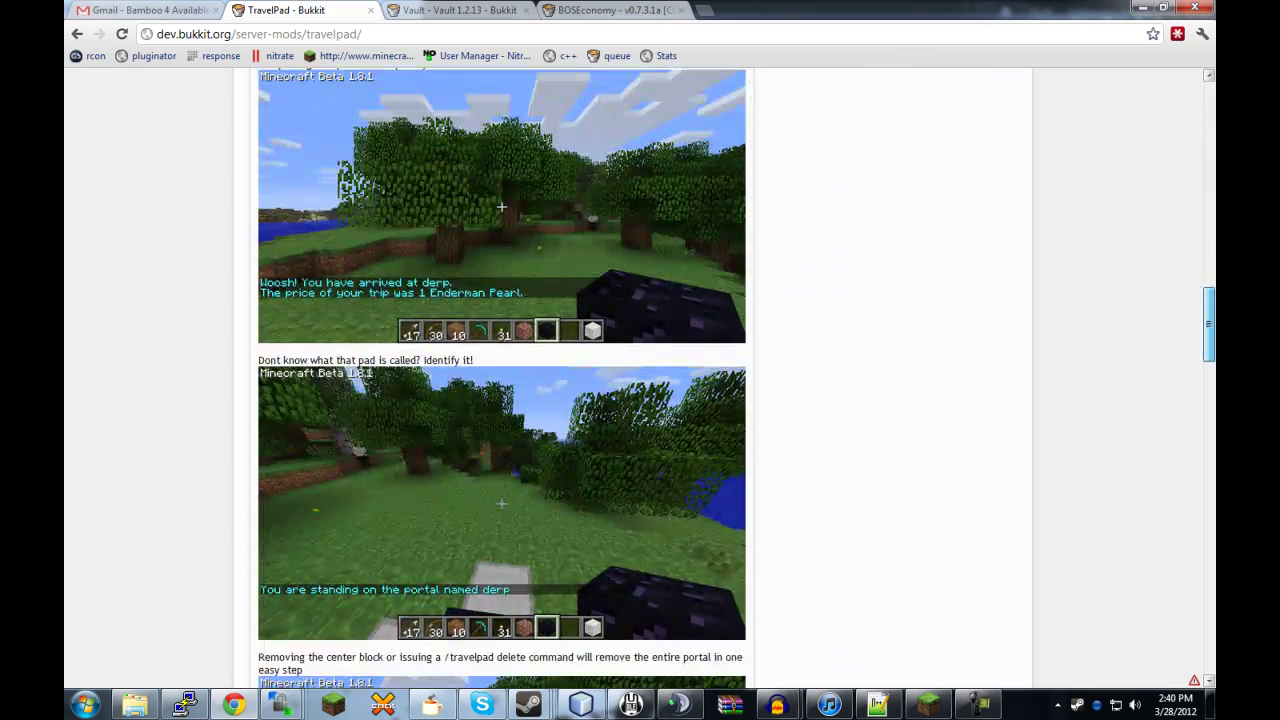
scroll(640, 380, "up", 20)
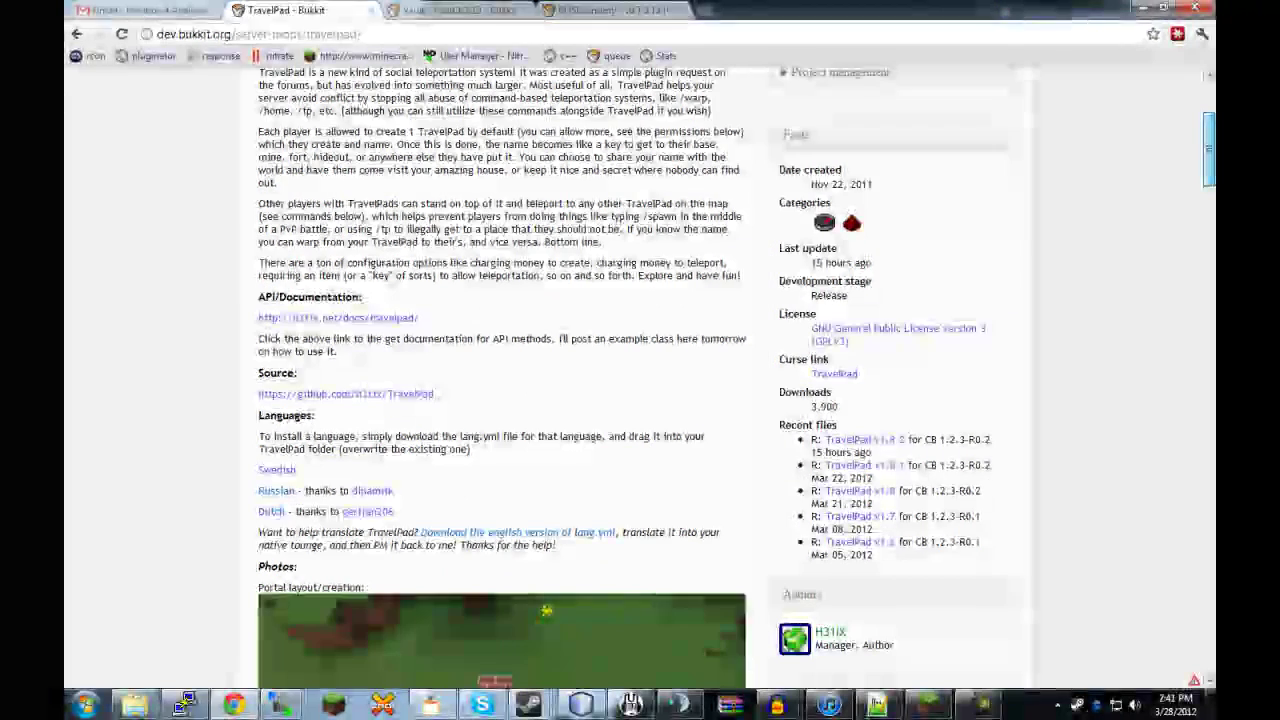
scroll(640, 380, "up", 2)
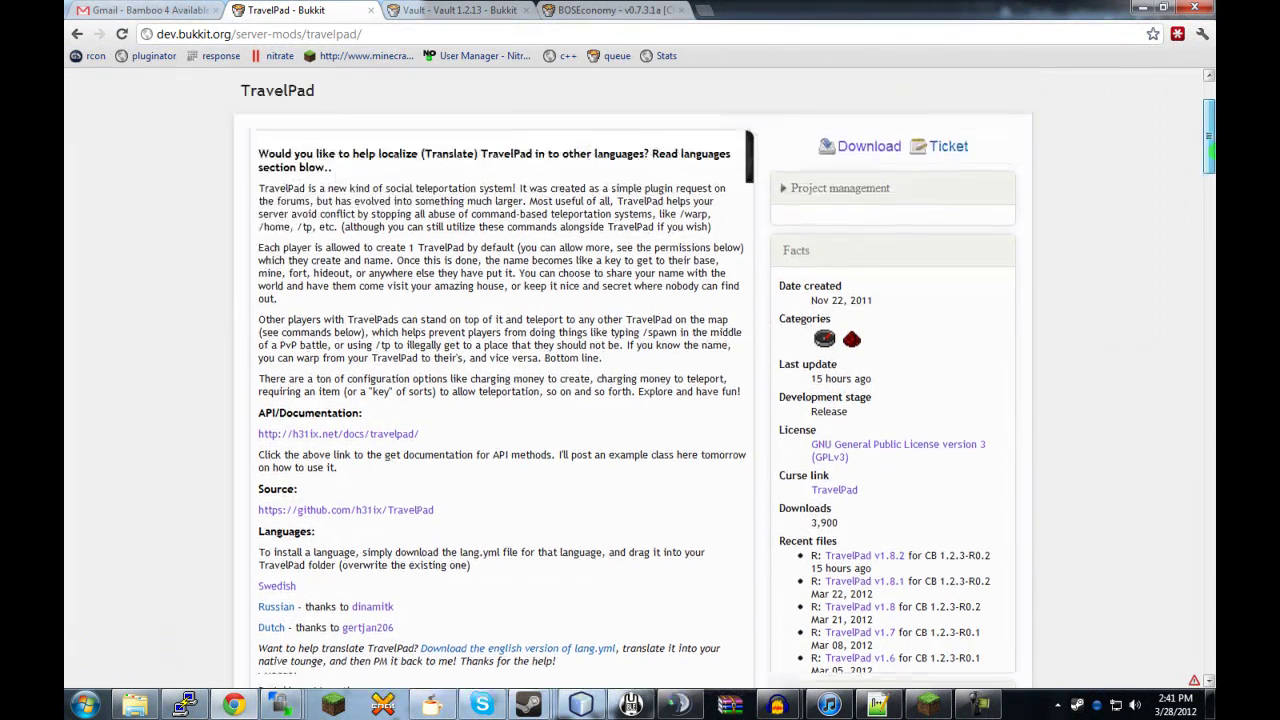
scroll(640, 380, "down", 6)
scroll(640, 380, "down", 3)
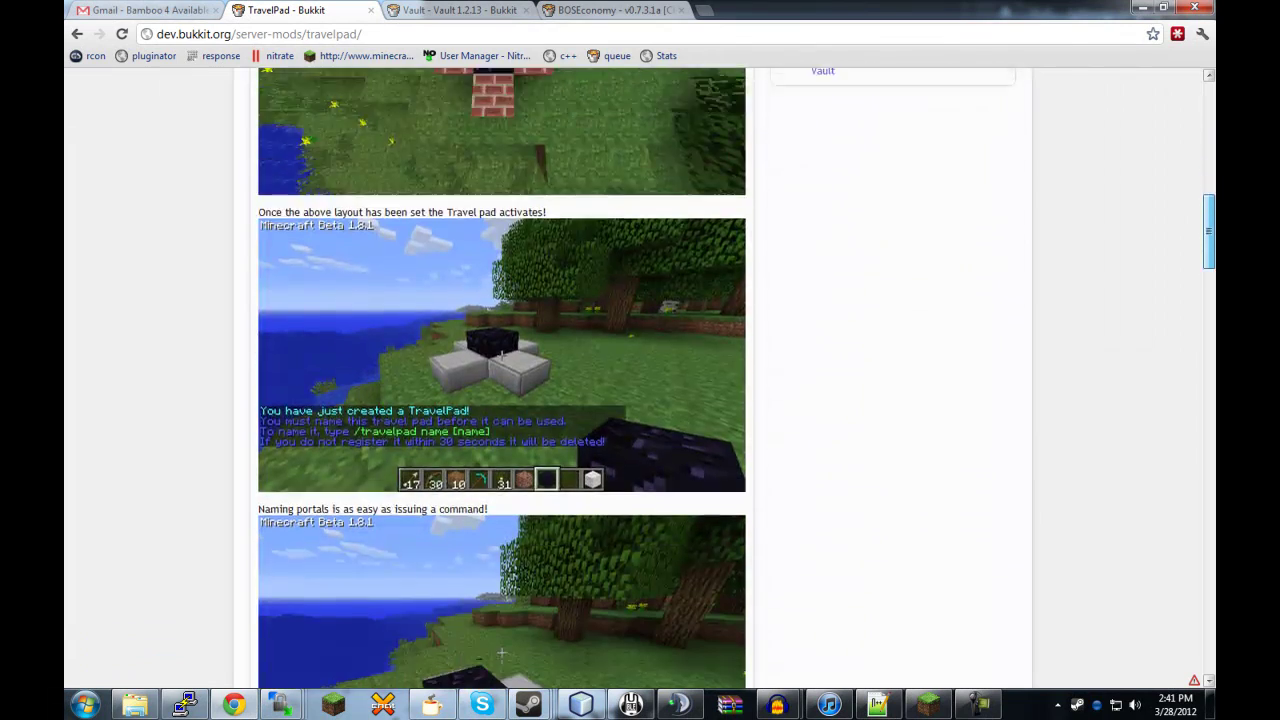
scroll(640, 380, "up", 7)
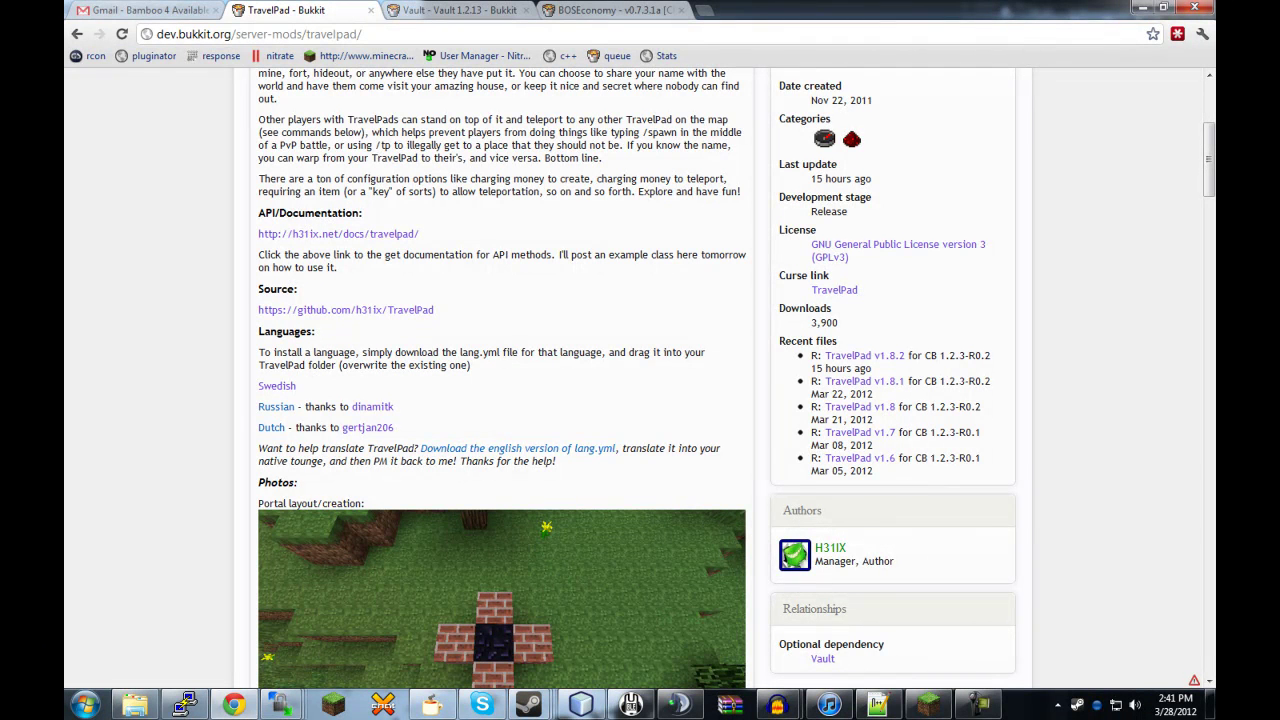
scroll(640, 380, "up", 3)
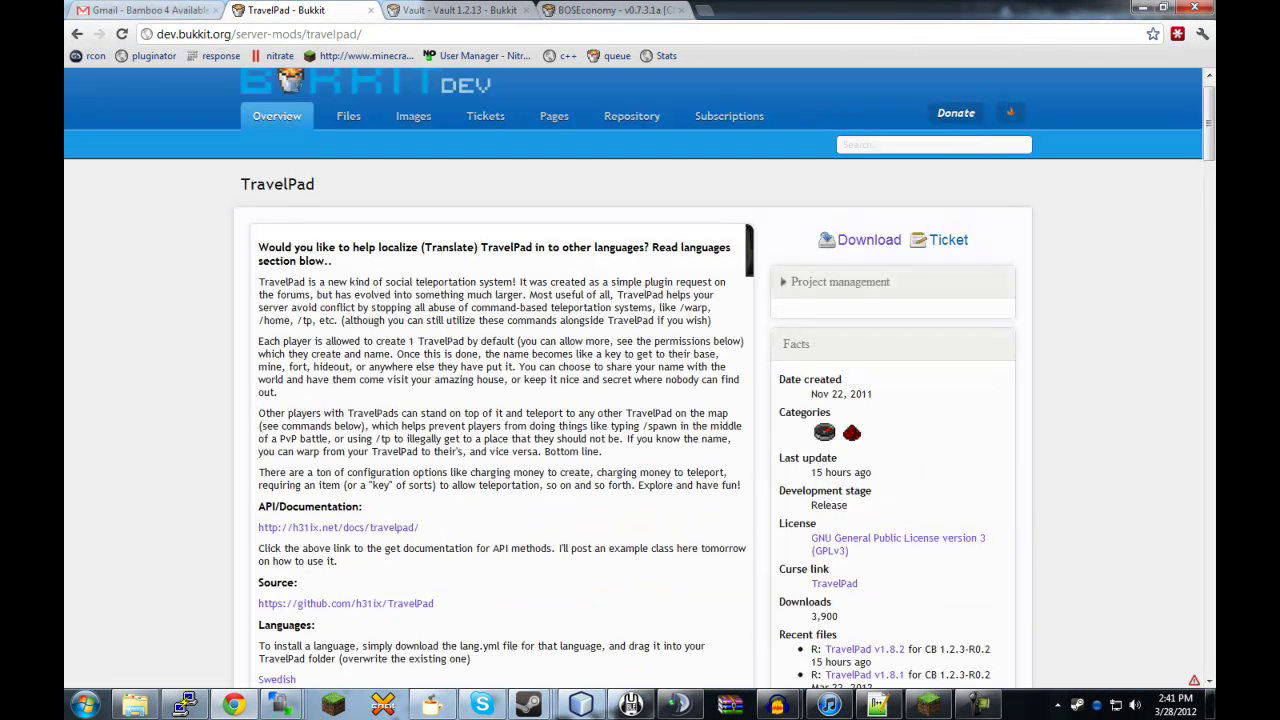
Download TravelPad v1.8.2 from its BukkitDev page and show TravelPad-1.8.2.jar in the Downloads folder.
scroll(869, 300, "down", 1)
scroll(869, 300, "up", 2)
left_click(869, 275)
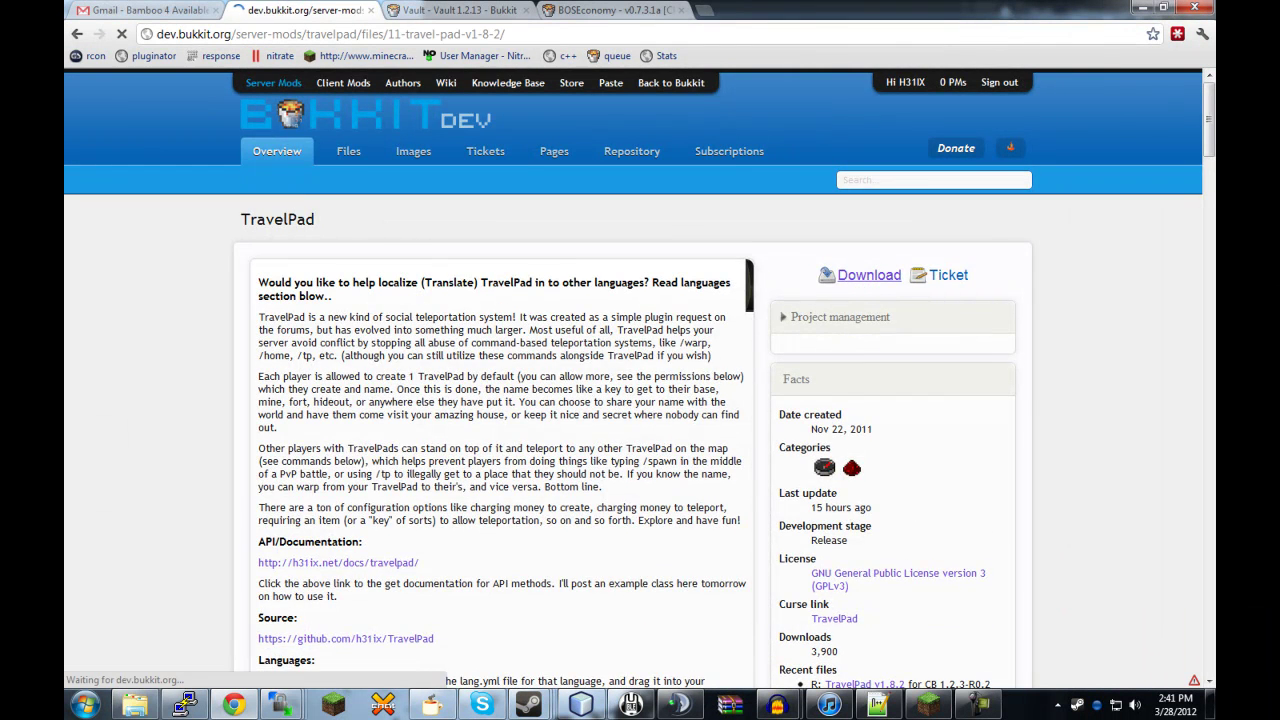
left_click(898, 251)
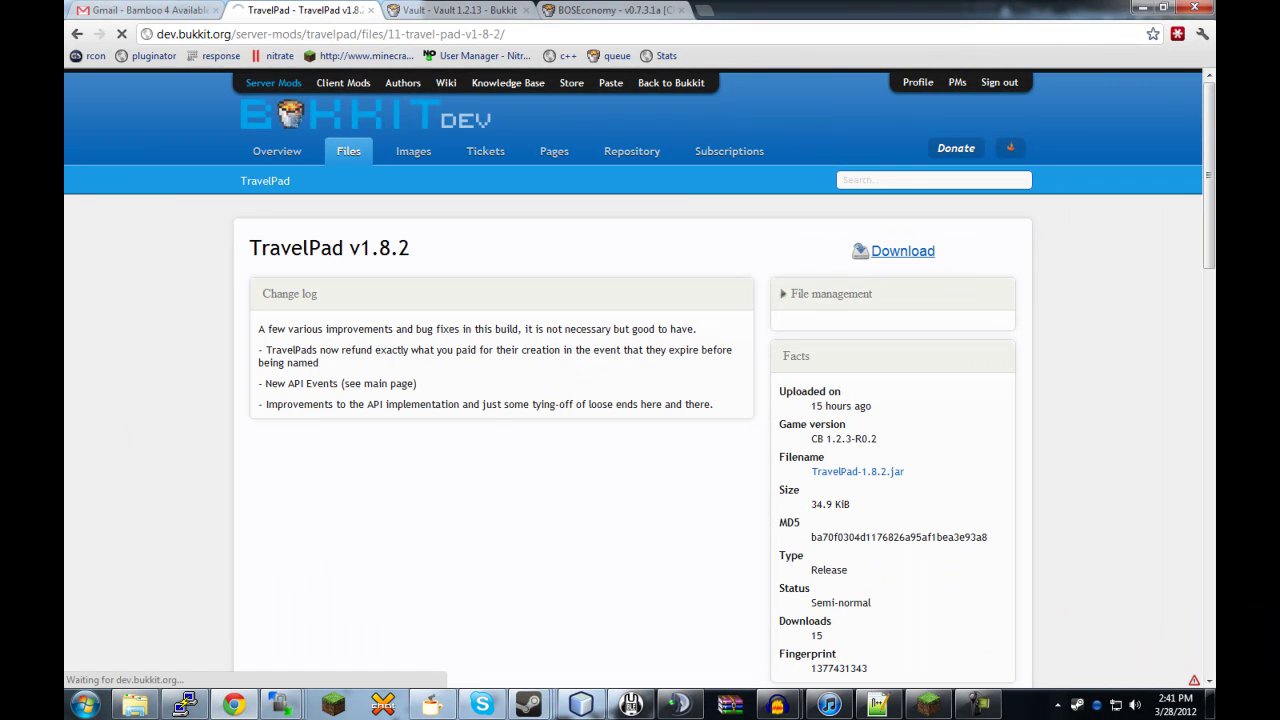
left_click(330, 671)
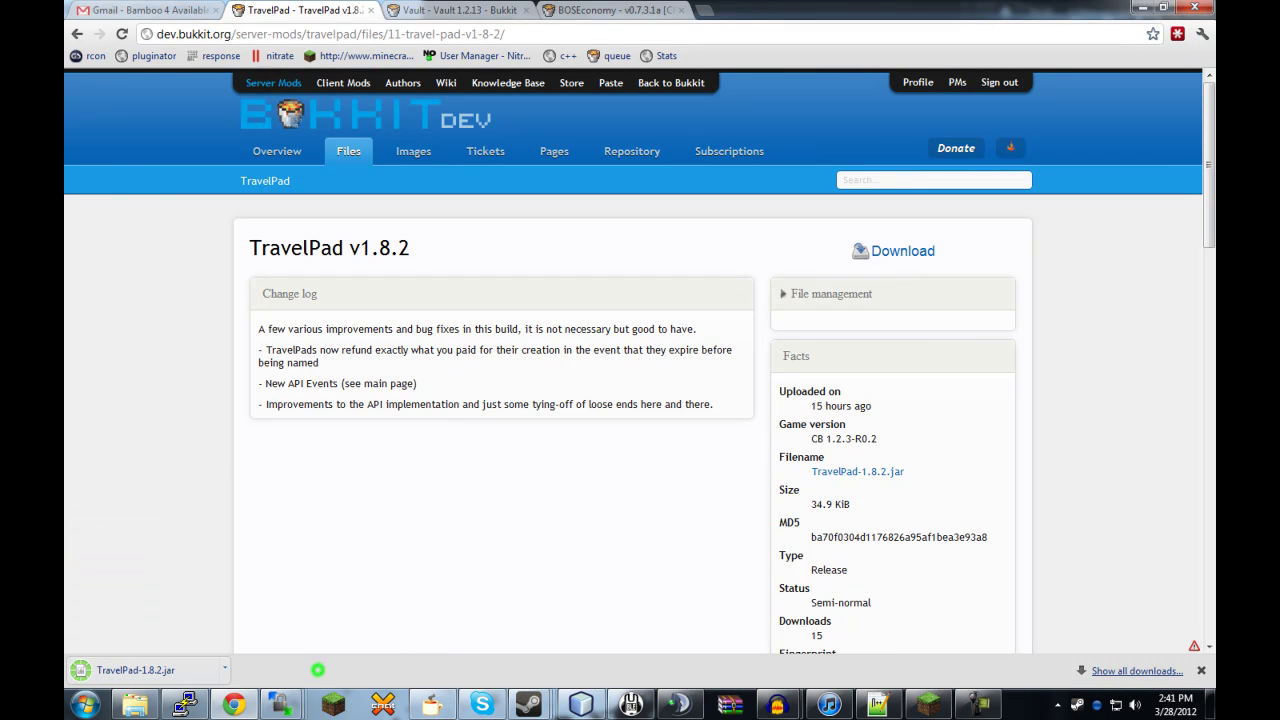
left_click(224, 669)
left_click(255, 620)
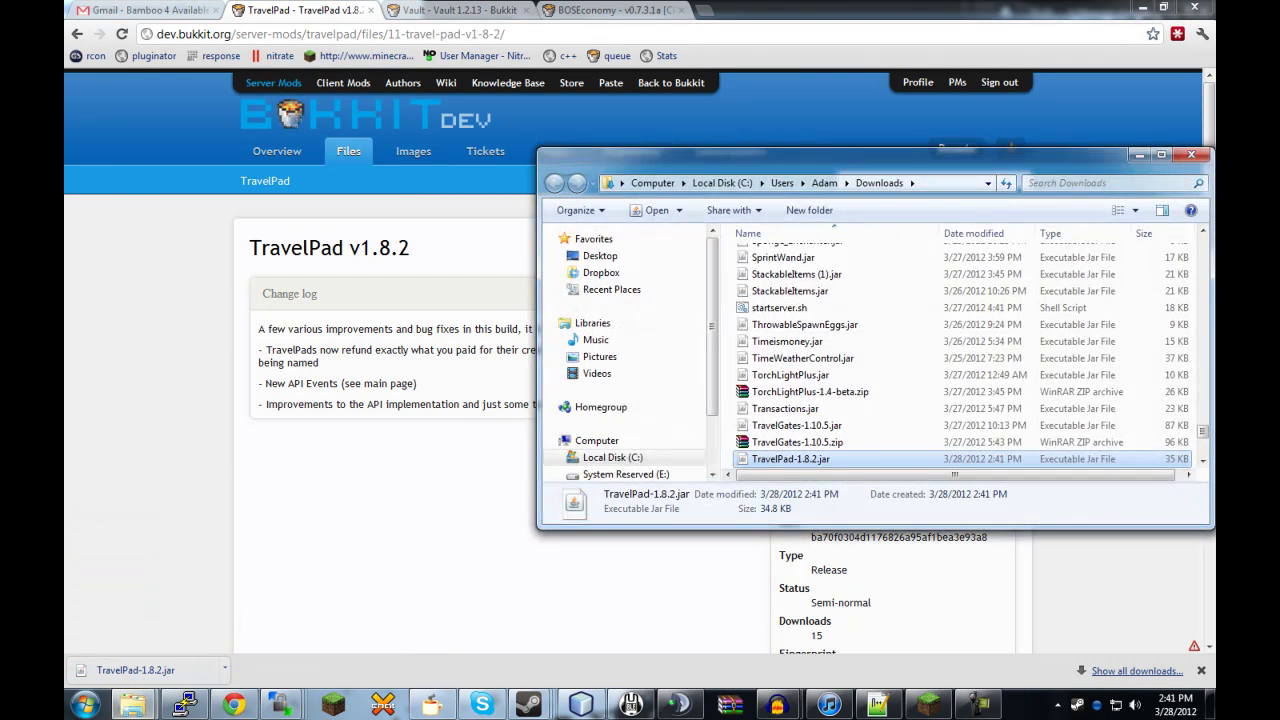
Move TravelPad-1.8.2.jar from the Downloads folder into the plugins folder of Bukkit Server.
mouse_move(135, 705)
left_click(200, 604)
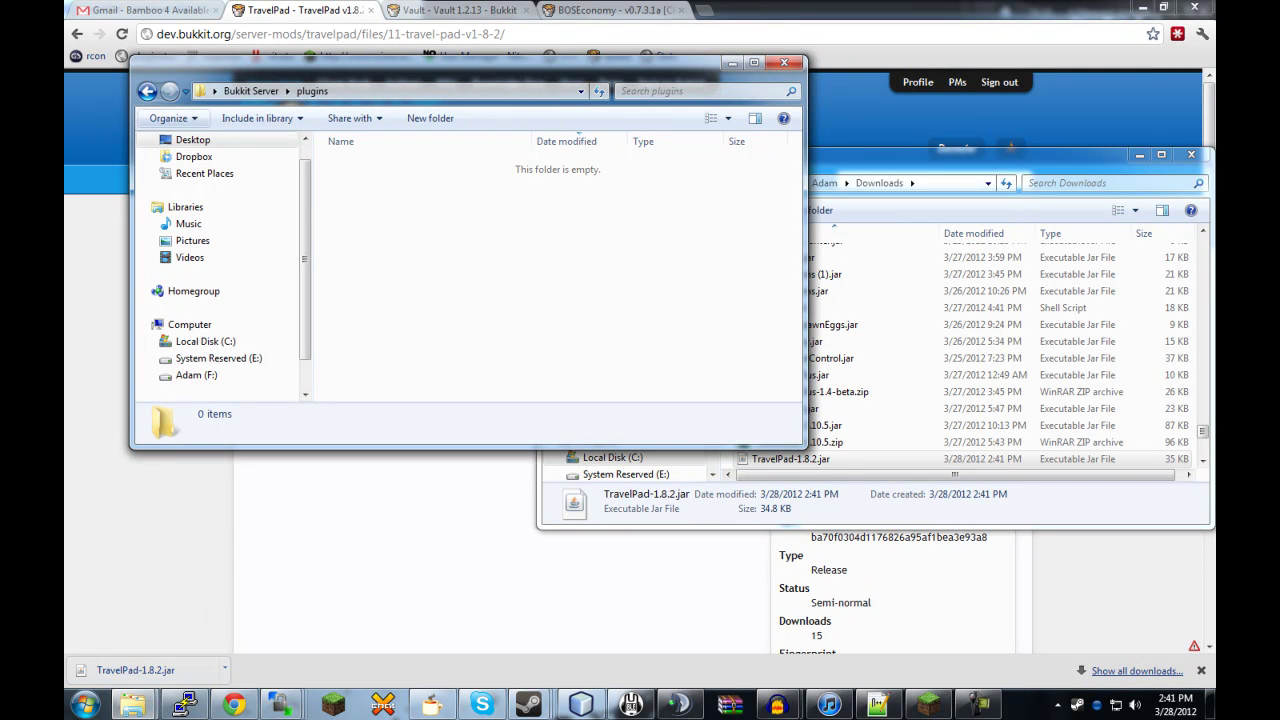
left_click_drag(818, 459, 404, 256)
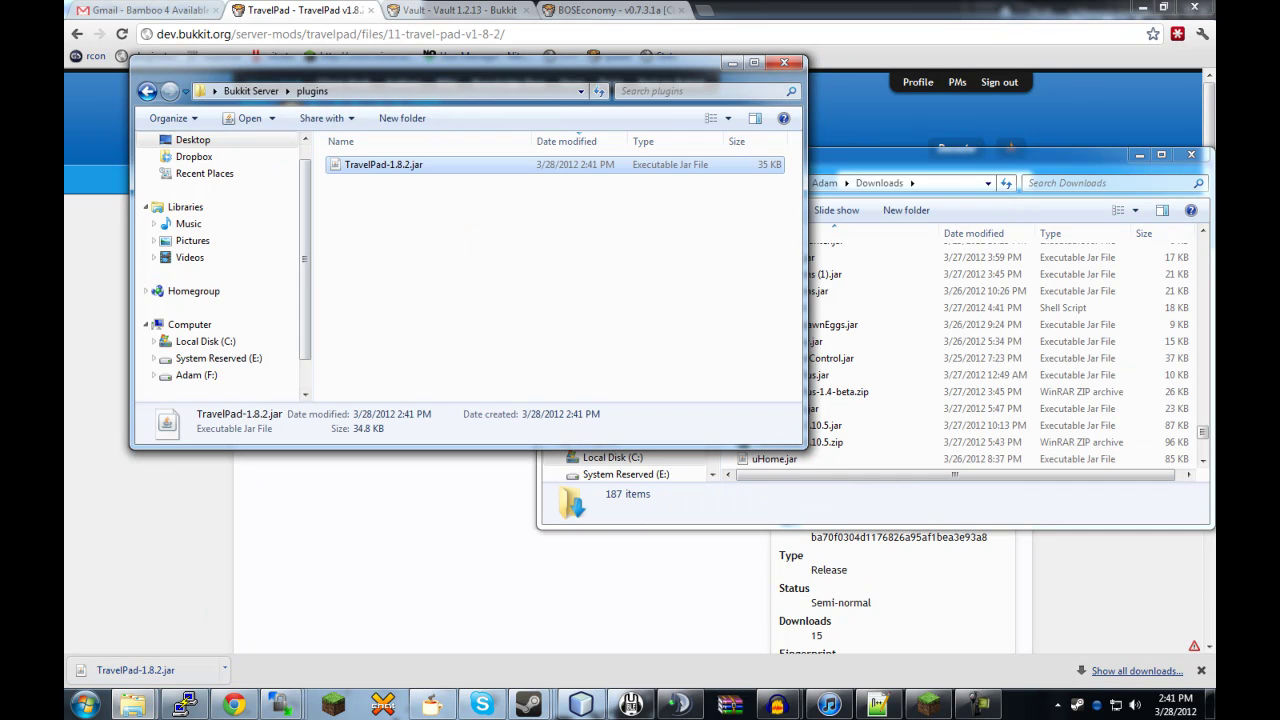
left_click(411, 219)
Go up to the Bukkit Server folder and start the server with run bukkit.bat.
key("BackSpace")
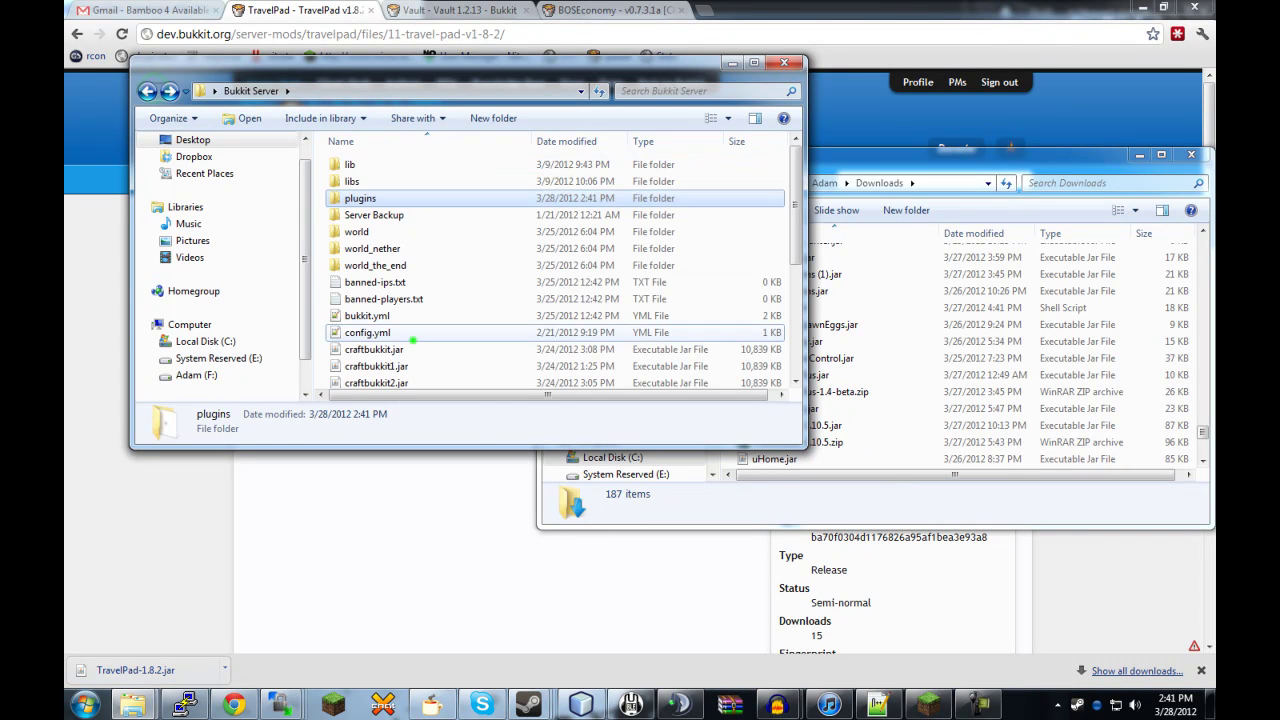
scroll(412, 340, "down", 3)
double_click(392, 314)
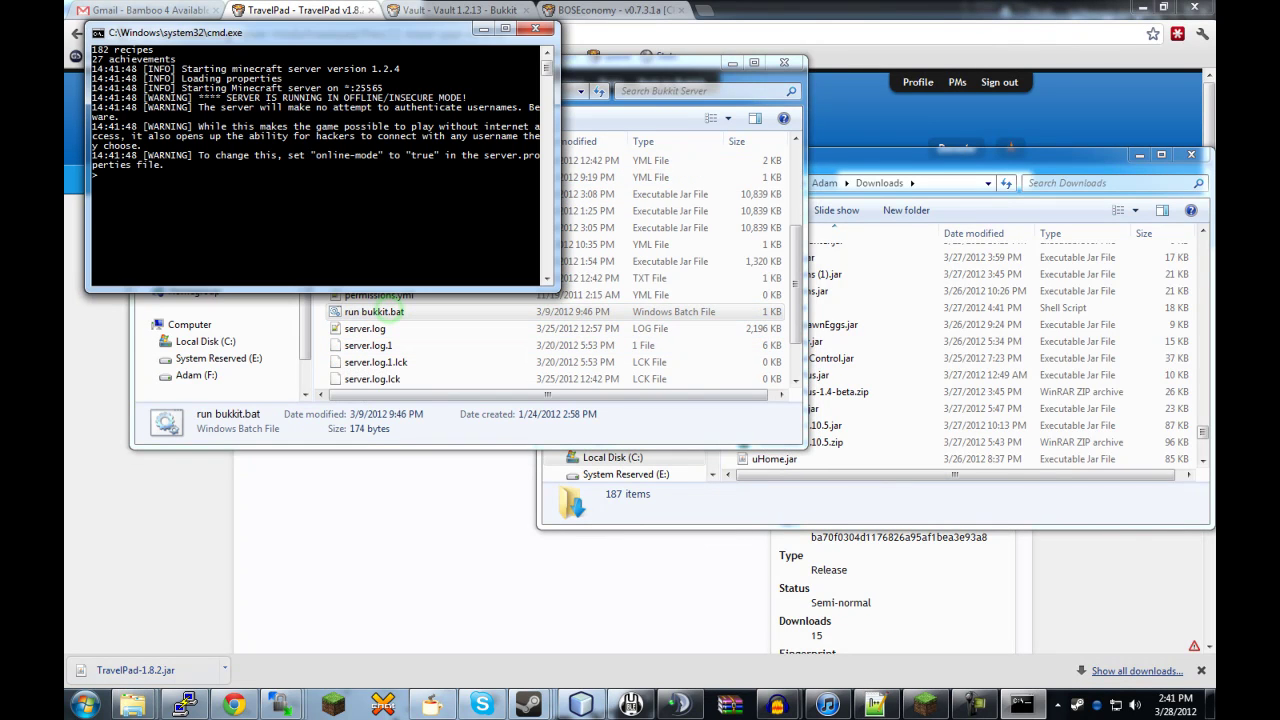
Switch to the Minecraft launcher, log in with the remembered account and connect directly to the localhost server.
left_click(926, 705)
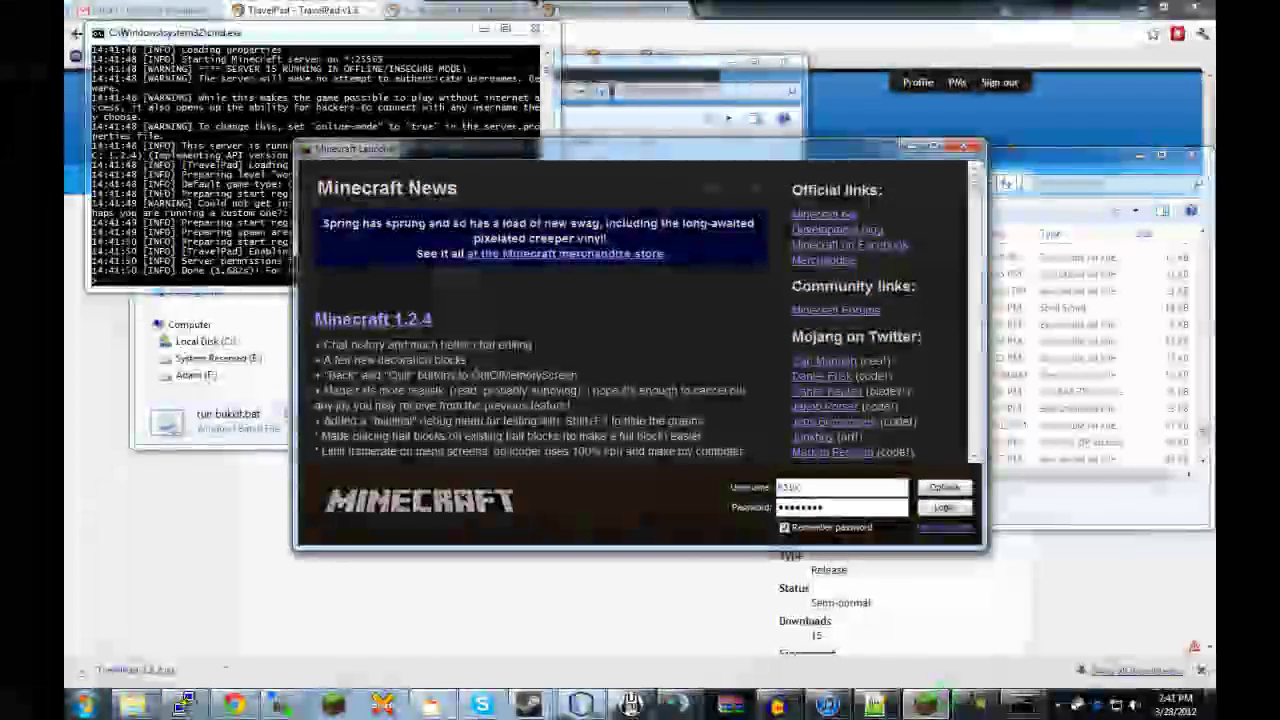
left_click(944, 507)
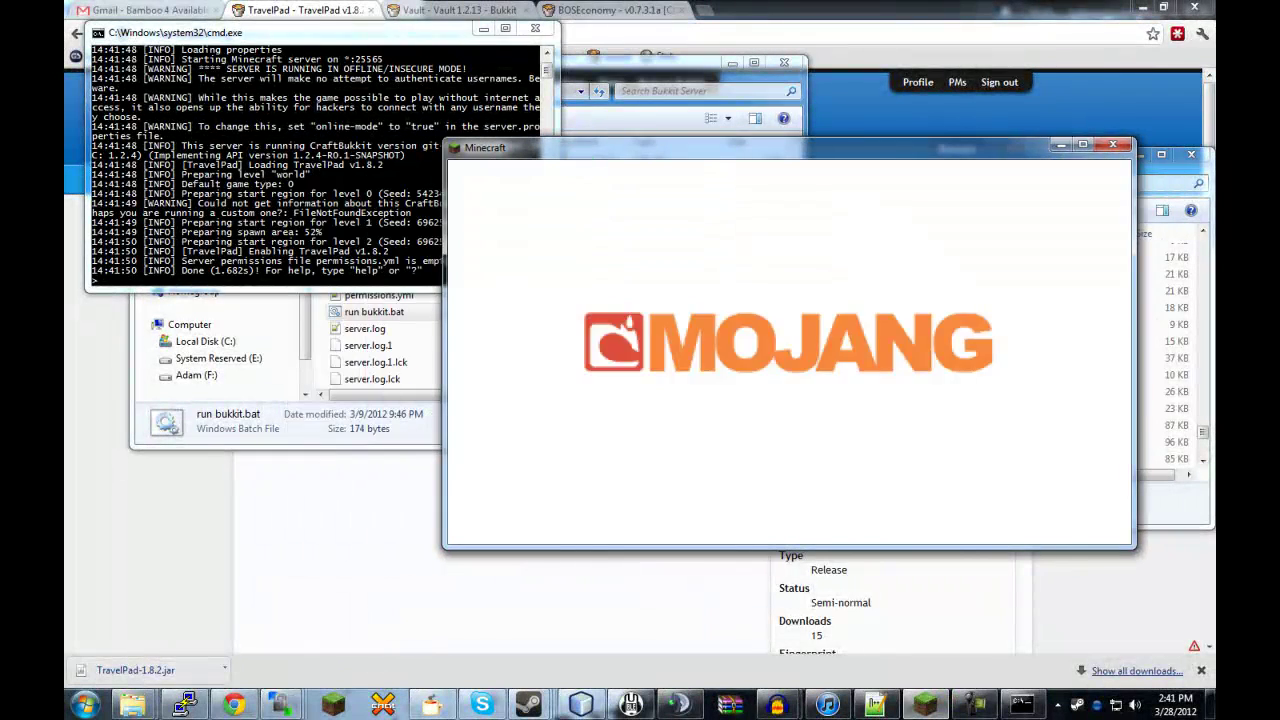
left_click(790, 380)
left_click(797, 468)
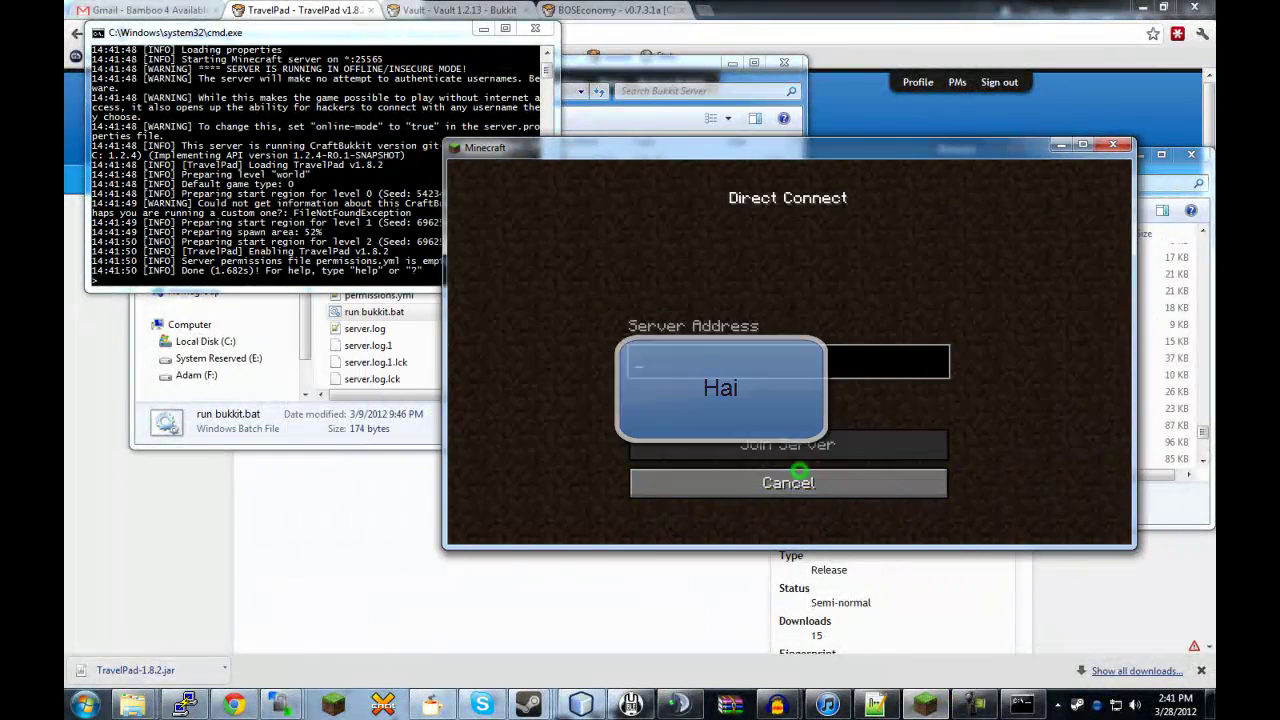
left_click(751, 360)
type("localhost")
key("Return")
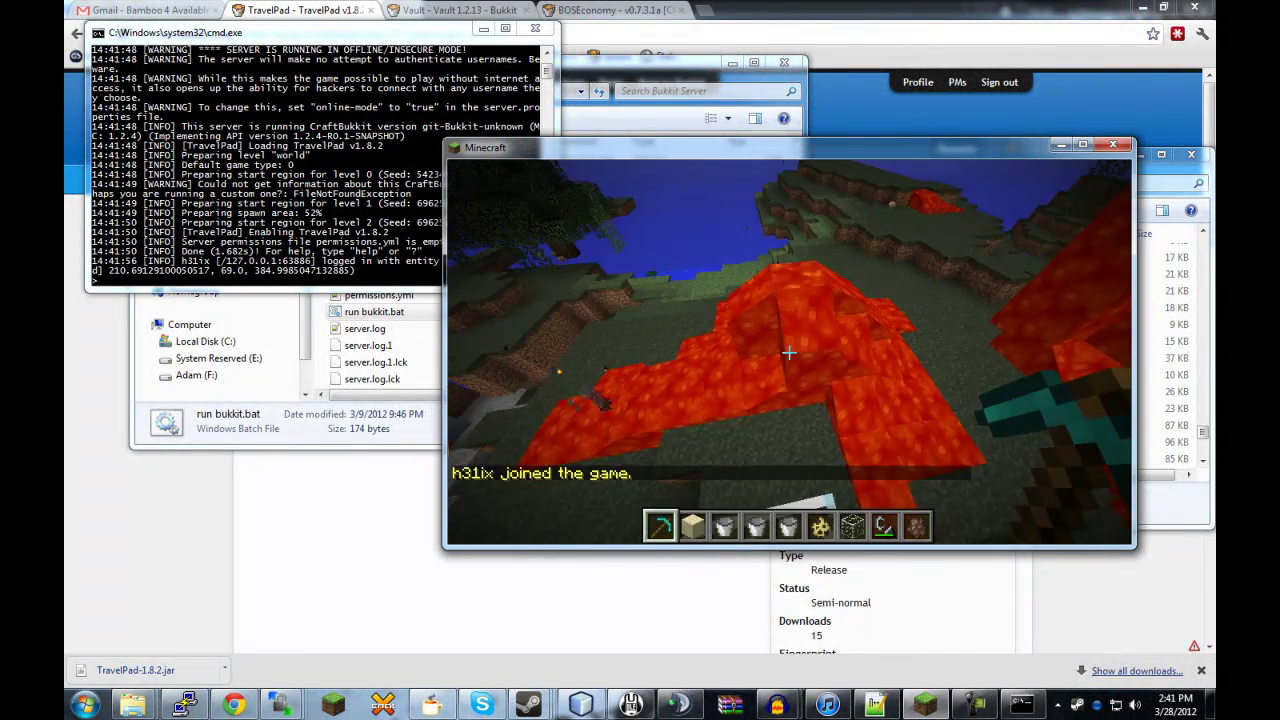
Walk to an open grassy area and put brick and obsidian blocks into the second and third hotbar slots.
key("w")
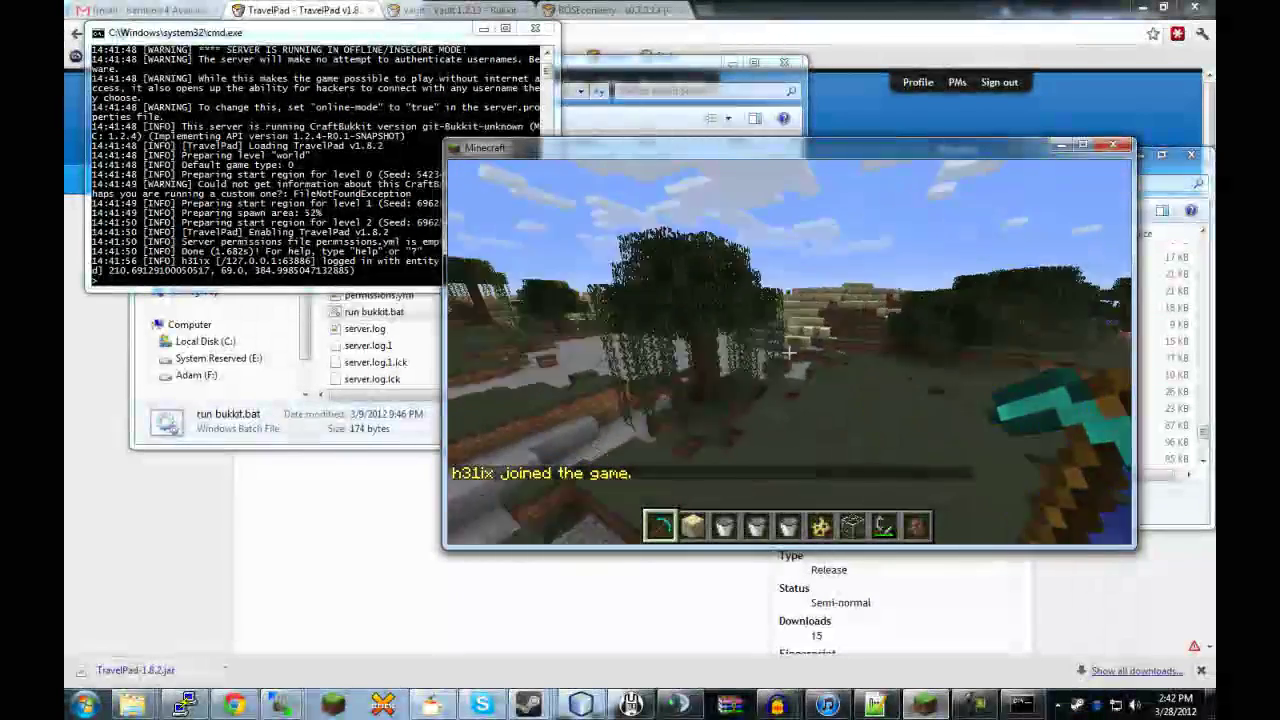
key("e")
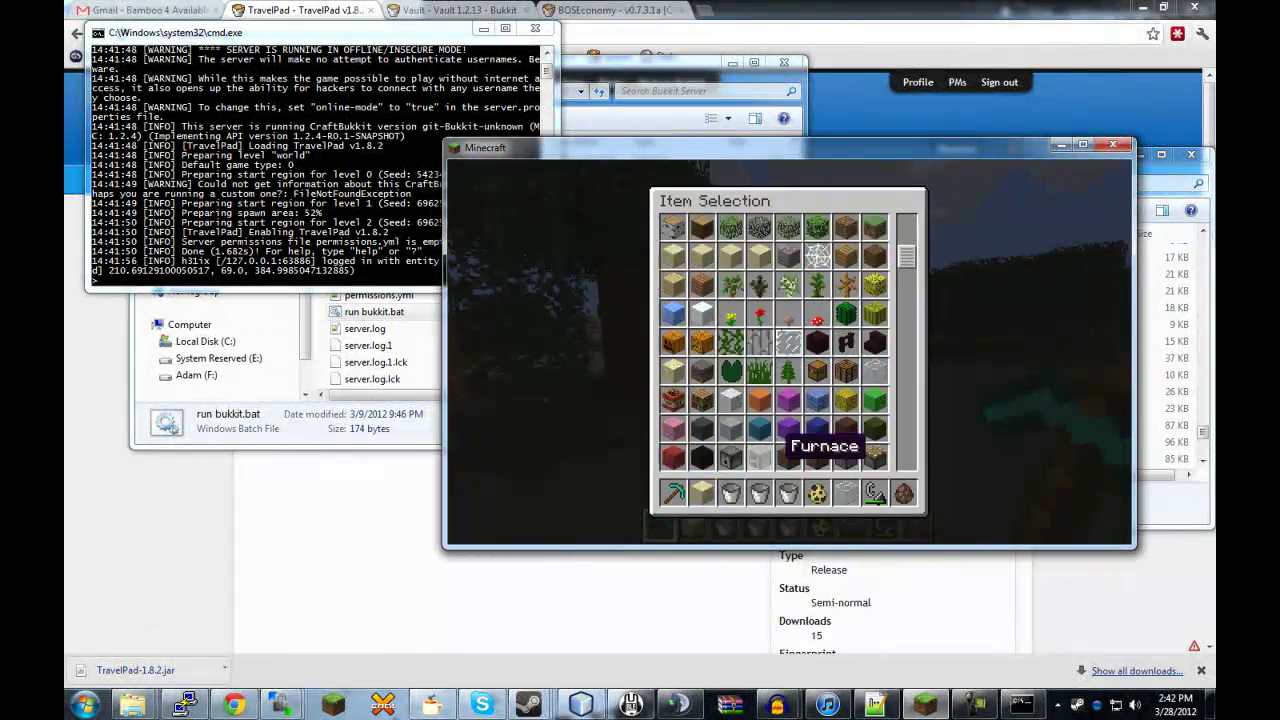
scroll(776, 452, "up", 5)
left_click(727, 258)
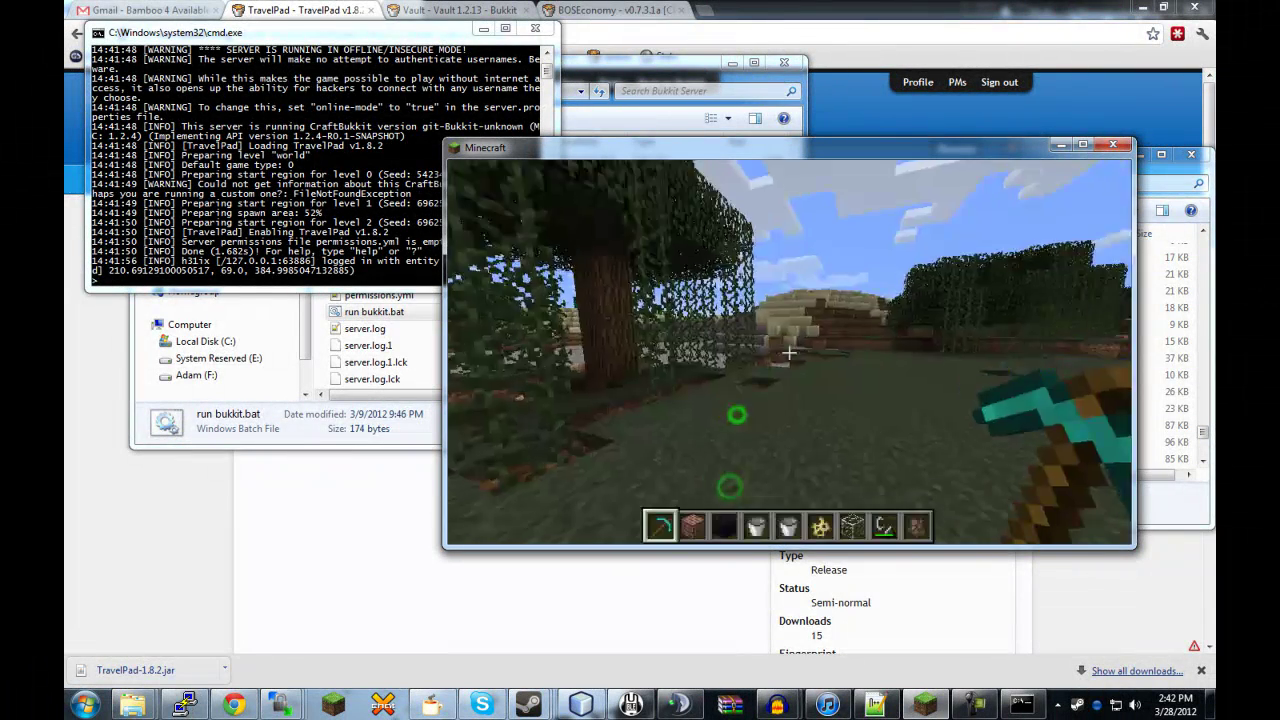
Build the TravelPad layout by placing brick blocks on all four sides of the obsidian block.
key("2")
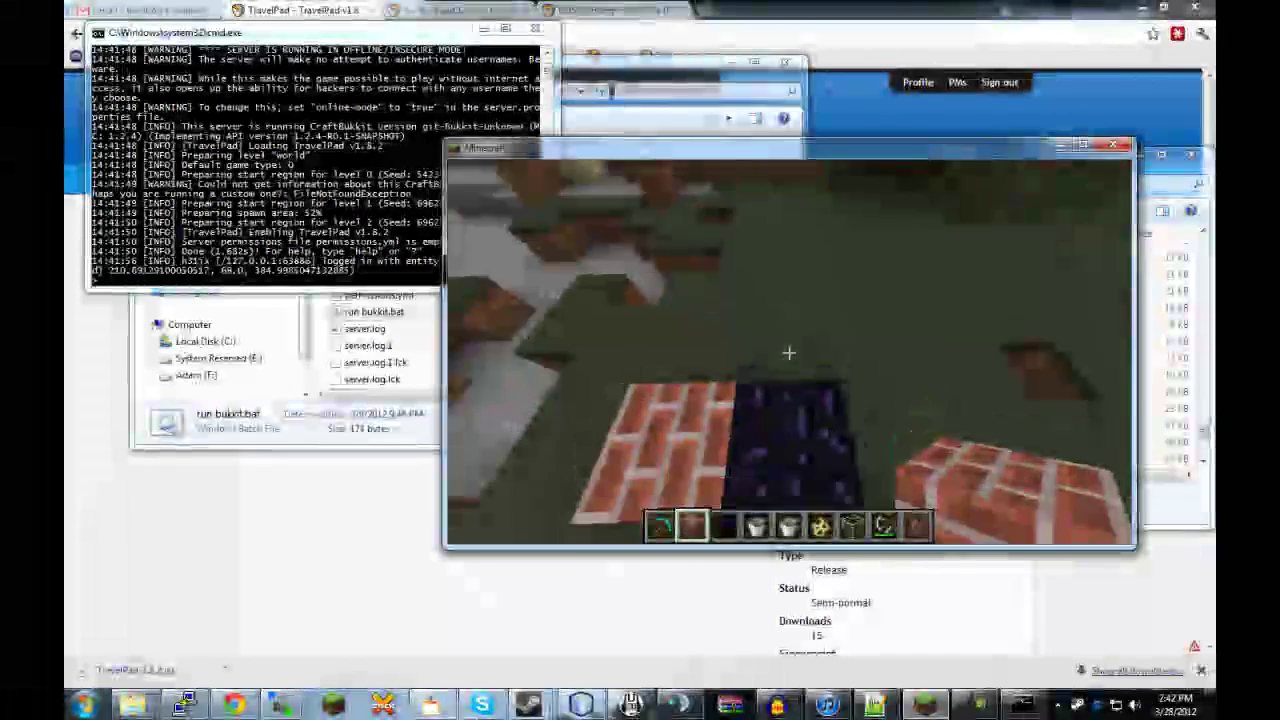
right_click(789, 352)
right_click(789, 352)
right_click(789, 352)
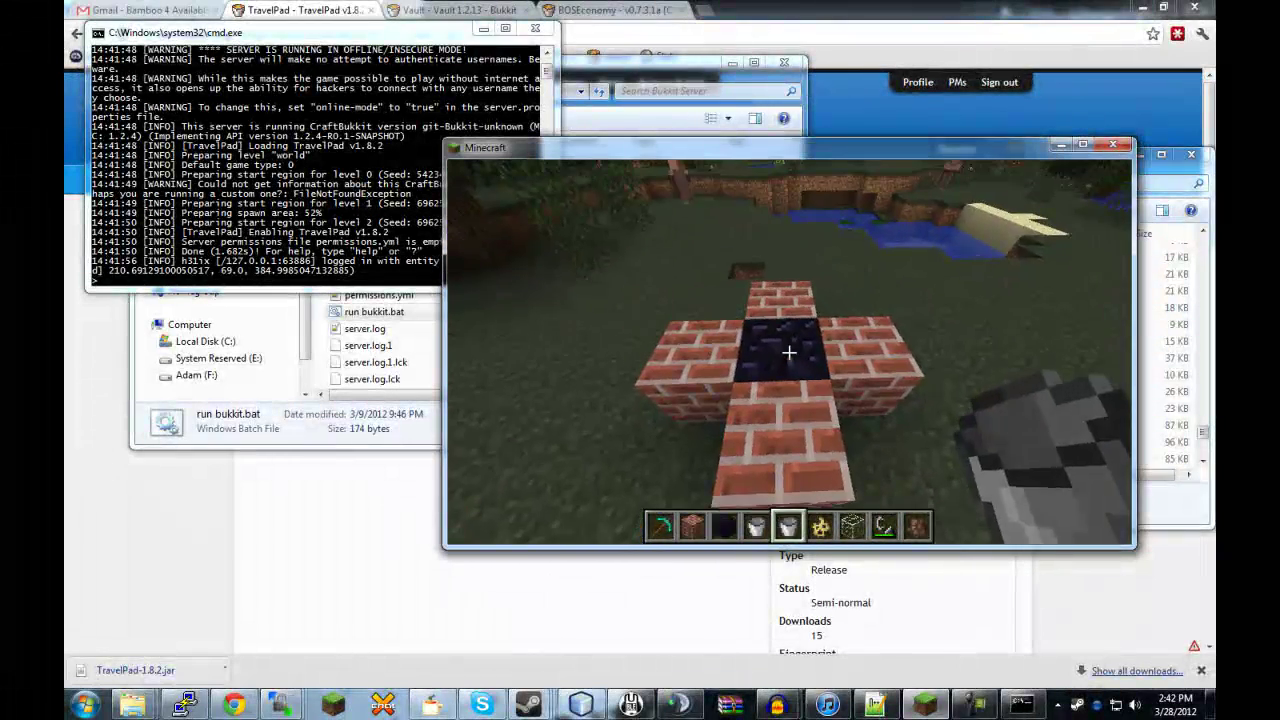
Remove the bucket from the active hotbar slot and activate the brick-and-obsidian layout as a TravelPad with an empty hand.
key("e")
key("e")
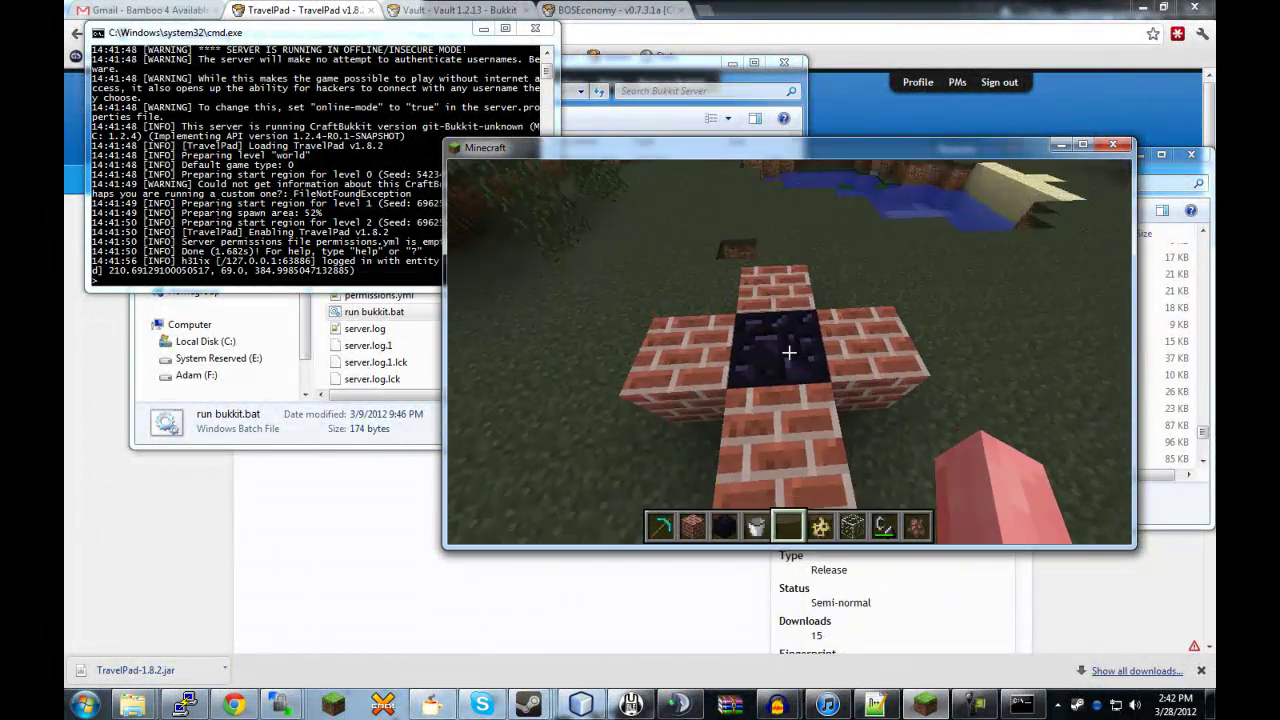
right_click(789, 352)
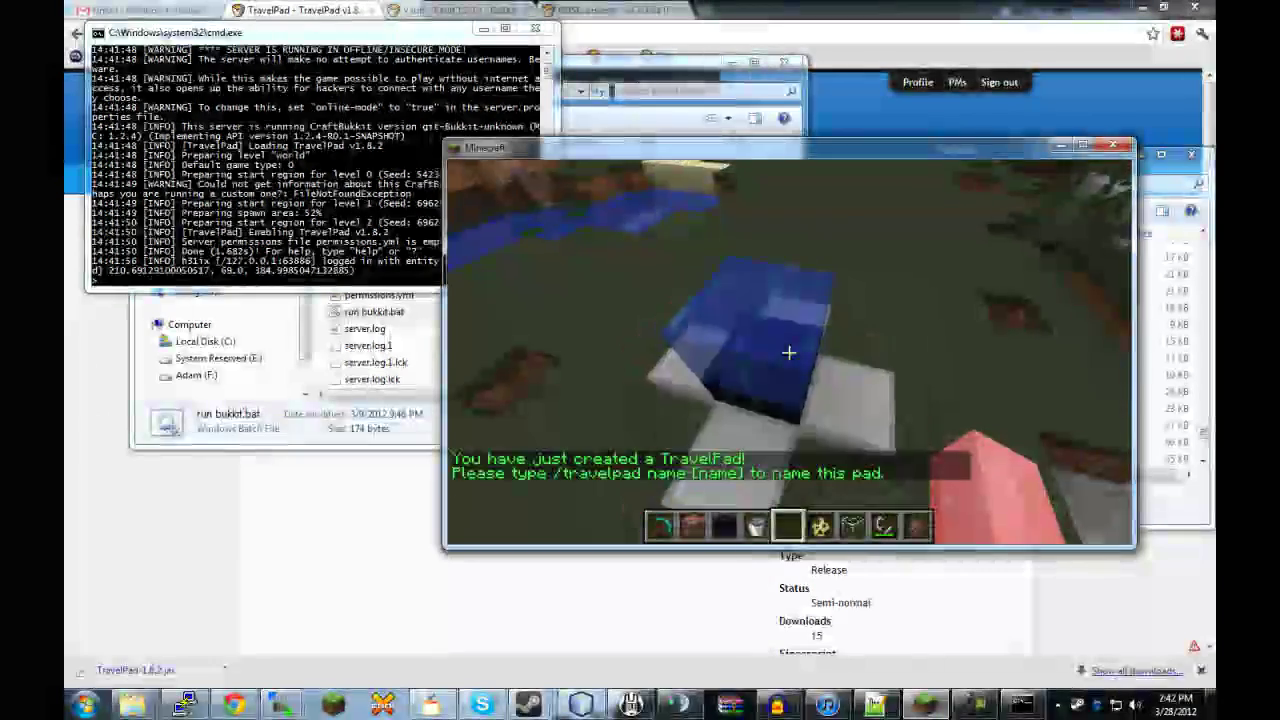
Step onto the new TravelPad and name it with the player's username using the /travelpad name command.
key("s")
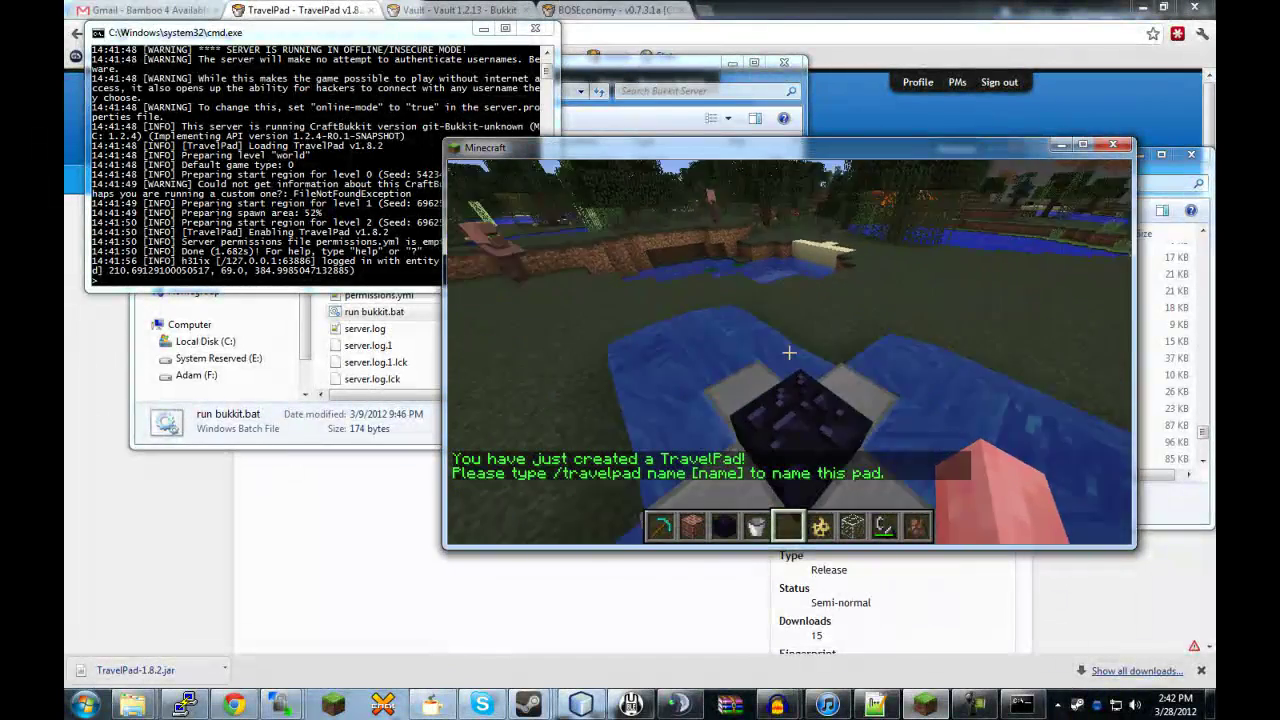
key("w")
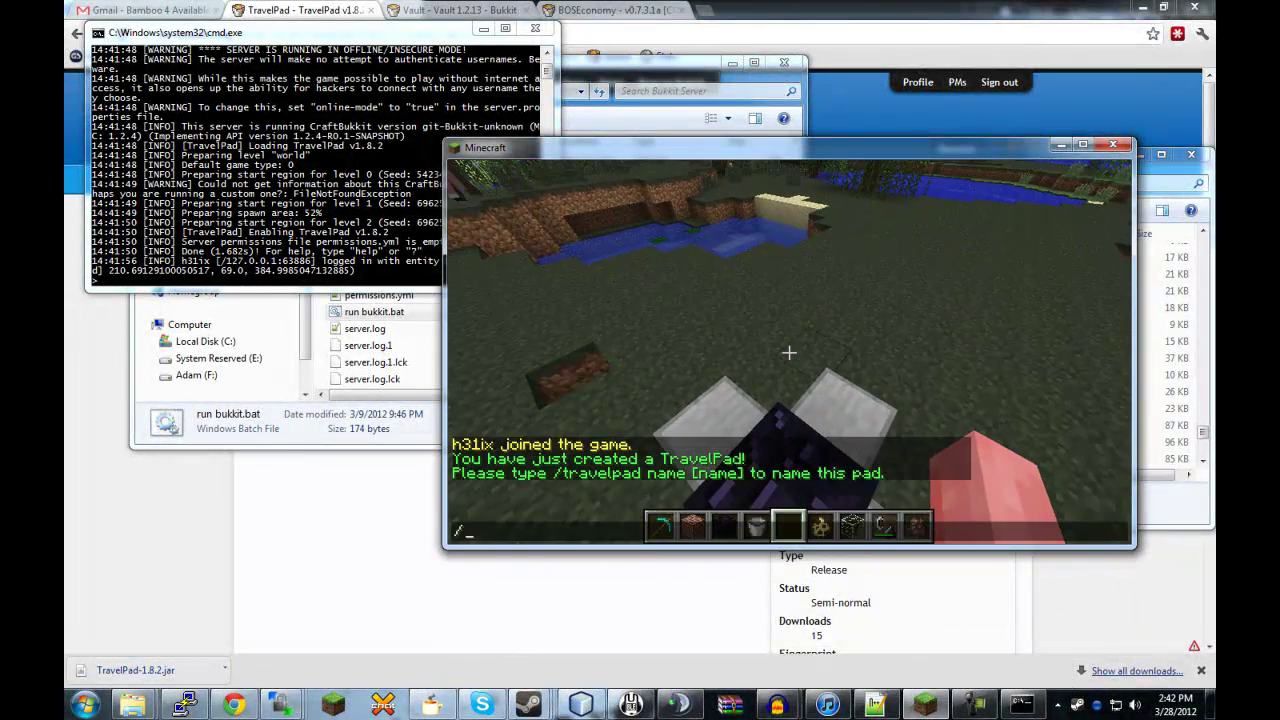
type("rave")
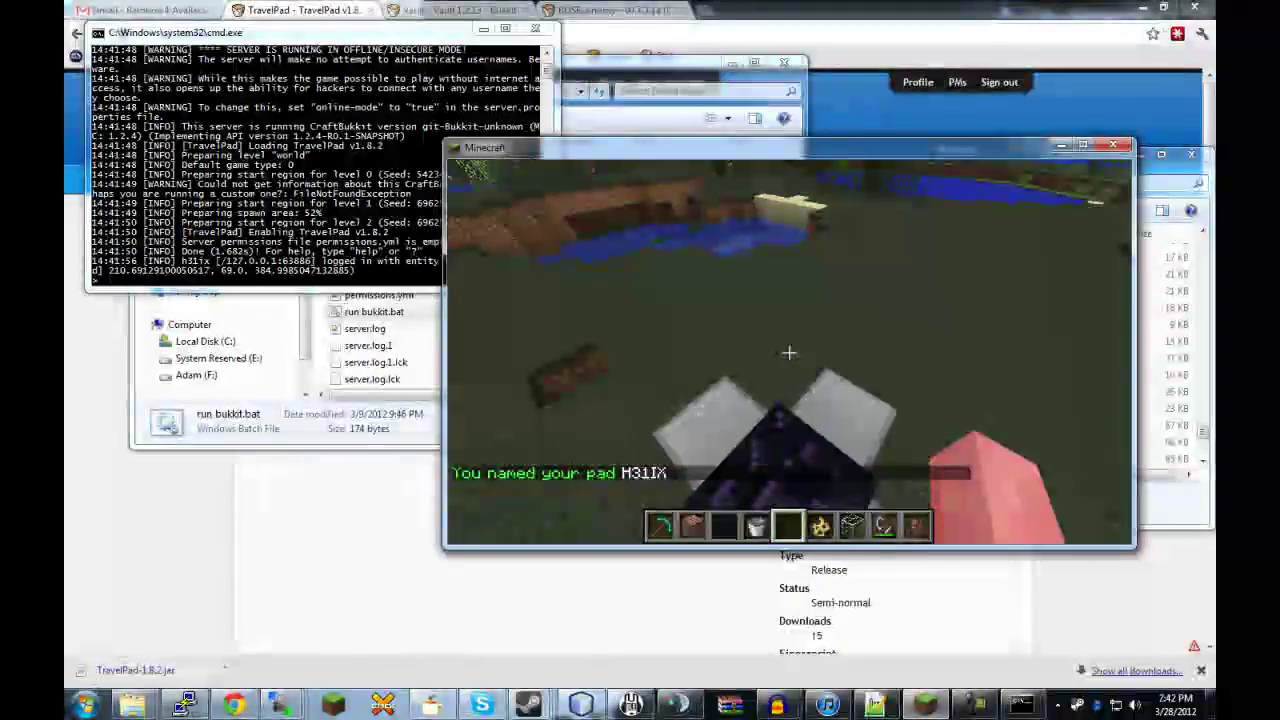
Look up the name of the pad being stood on with the /travelpad identify command.
type("s")
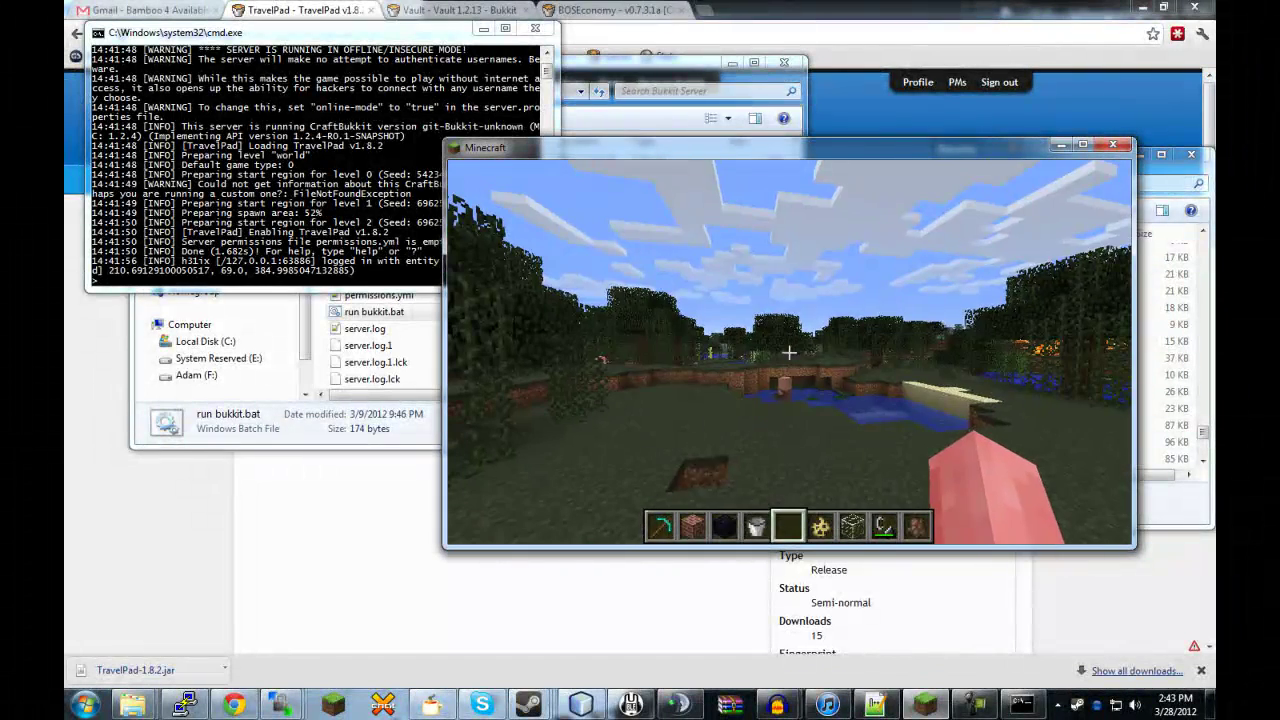
type("avel")
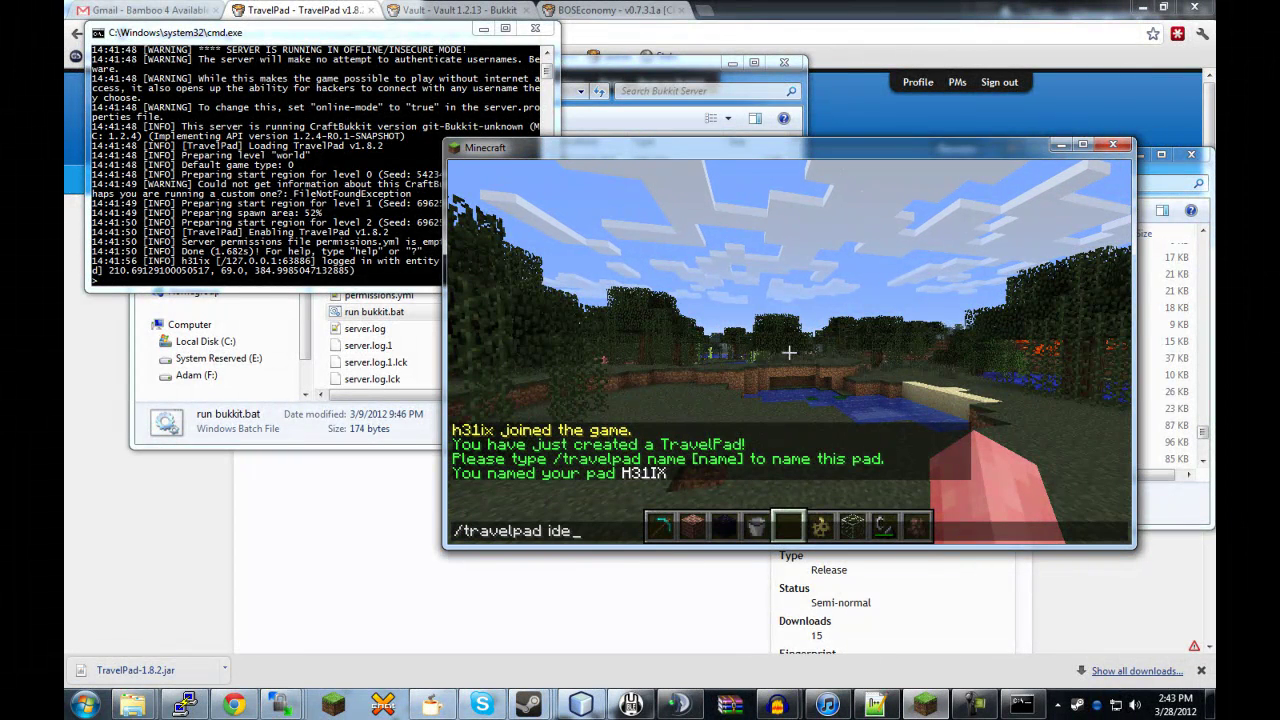
type("pad i")
key("Return")
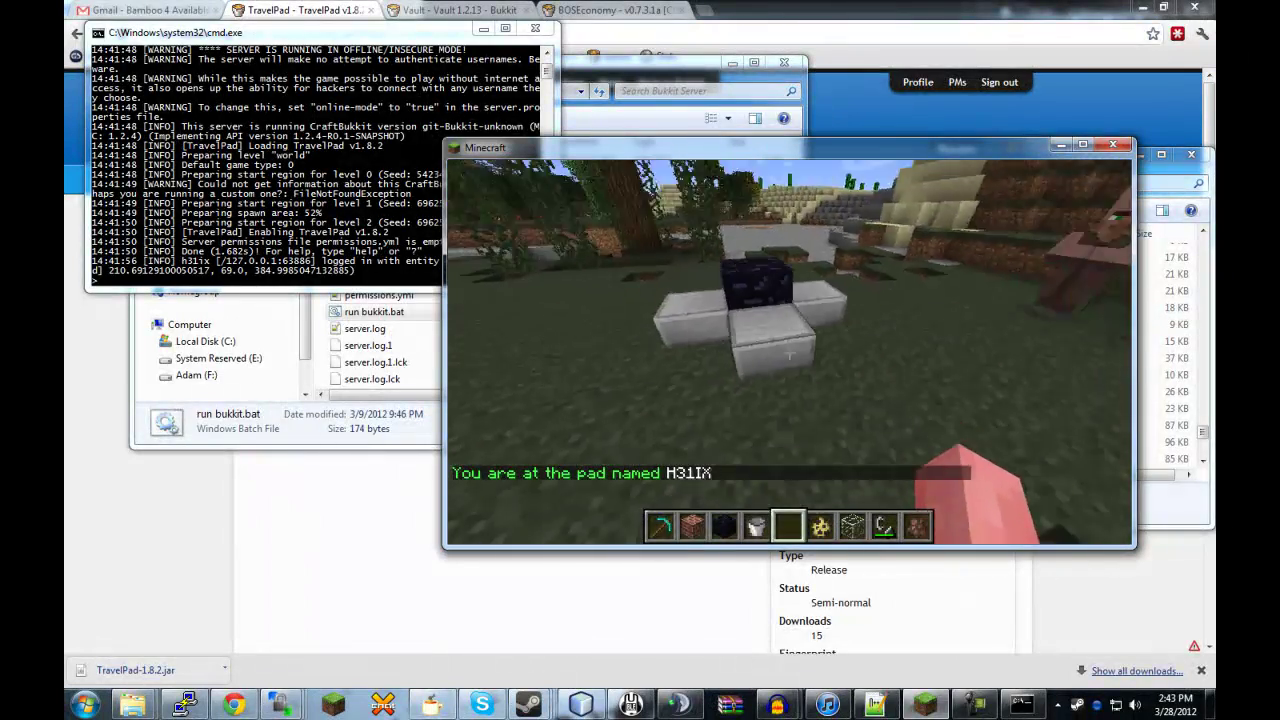
Search the BukkitDev site for "permissionsex" and open the PermissionsEx plugin's project page.
key("t")
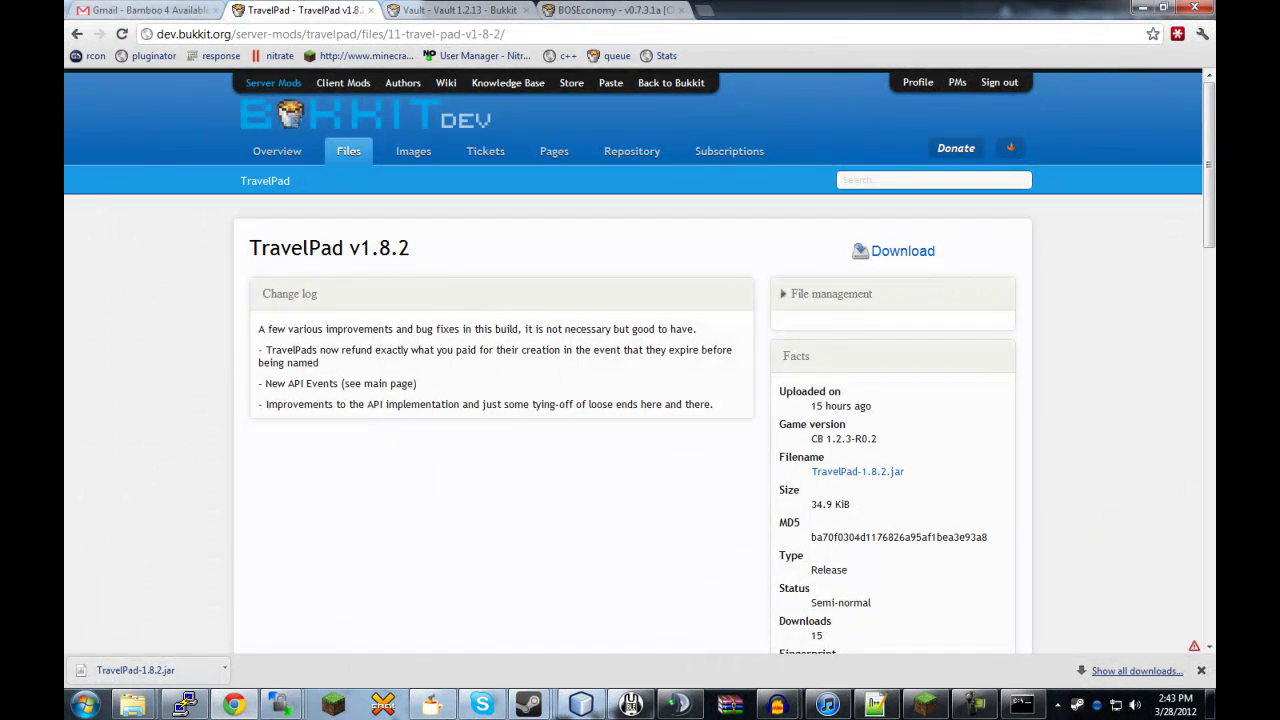
left_click(940, 180)
type("pe")
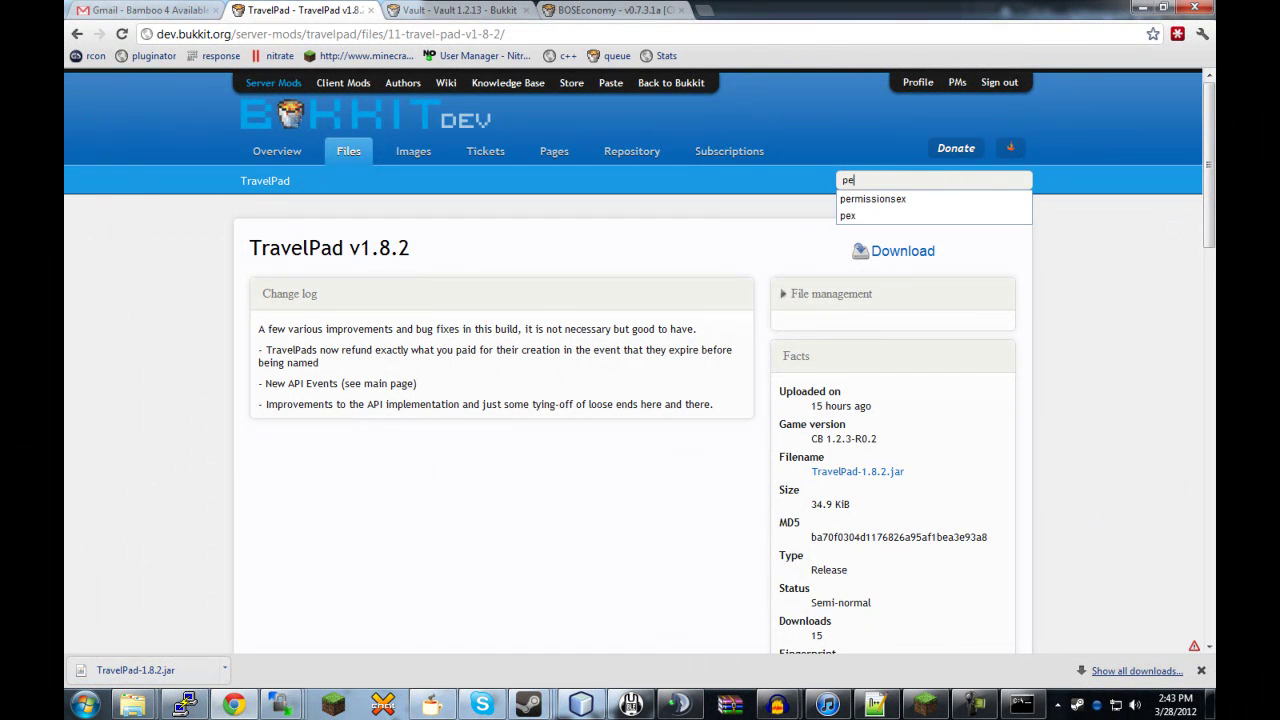
type("rmissionsex")
key("Return")
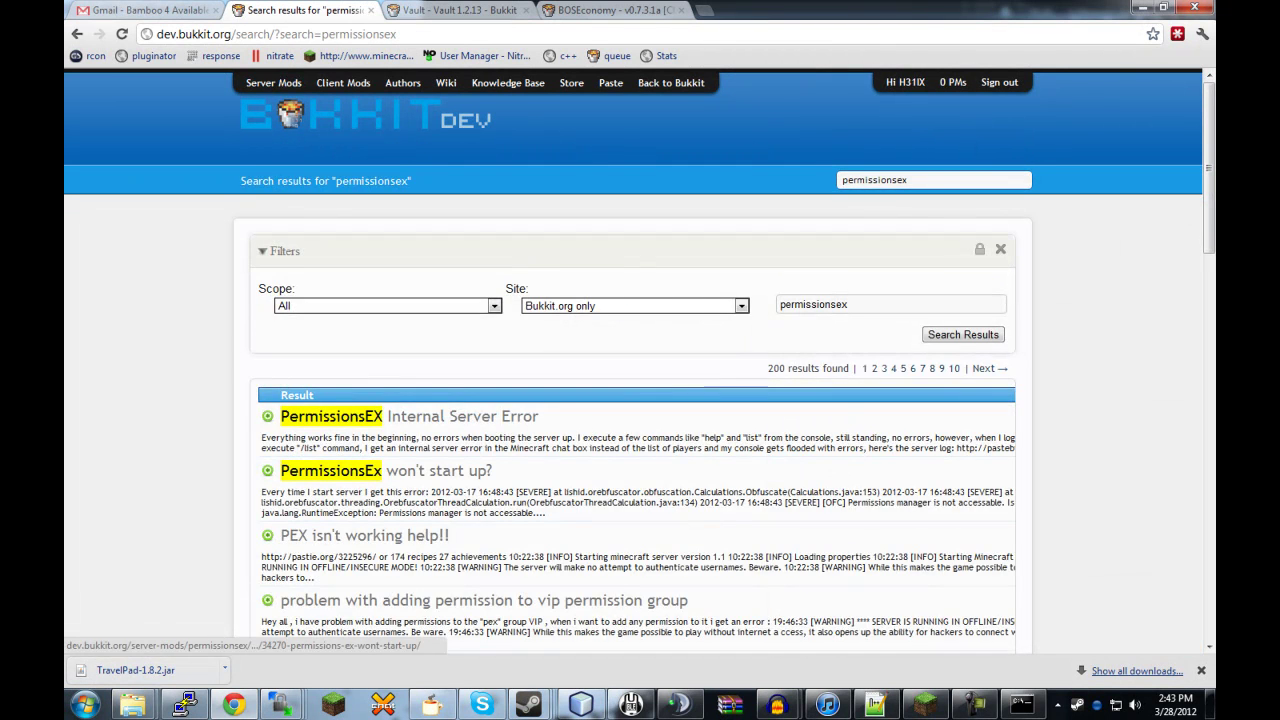
scroll(484, 520, "down", 1)
scroll(355, 620, "down", 4)
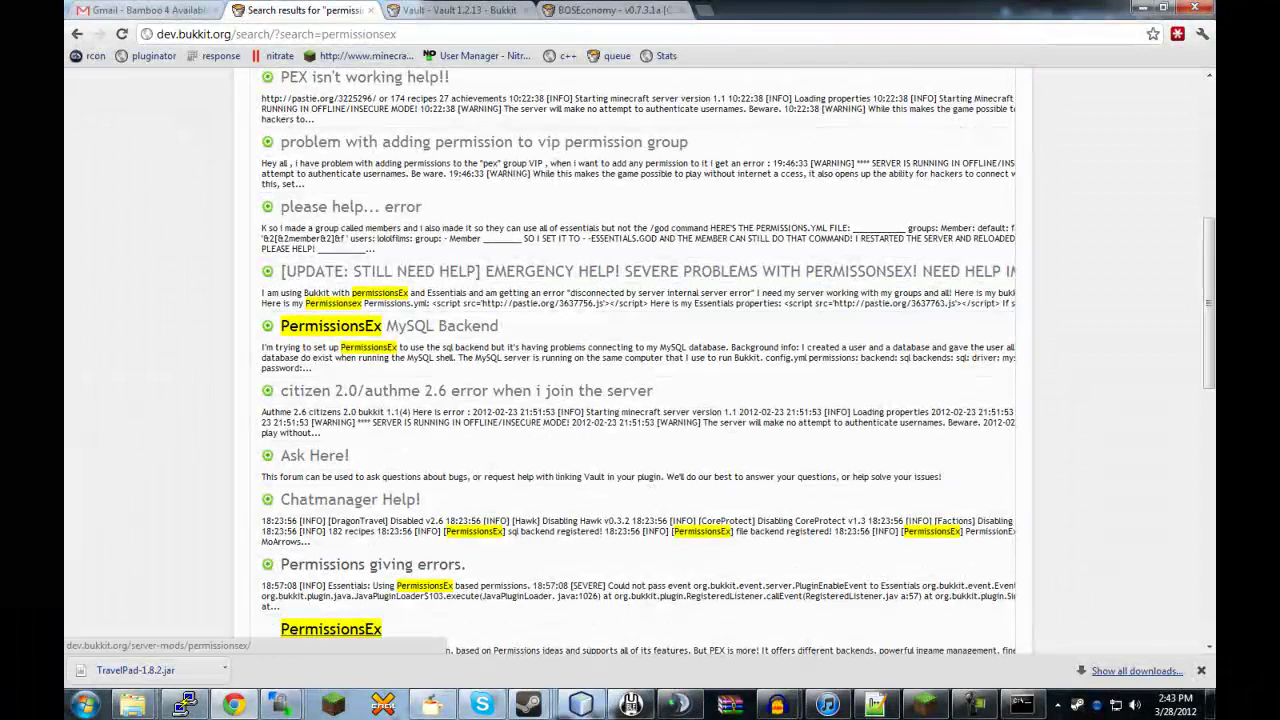
left_click(352, 627)
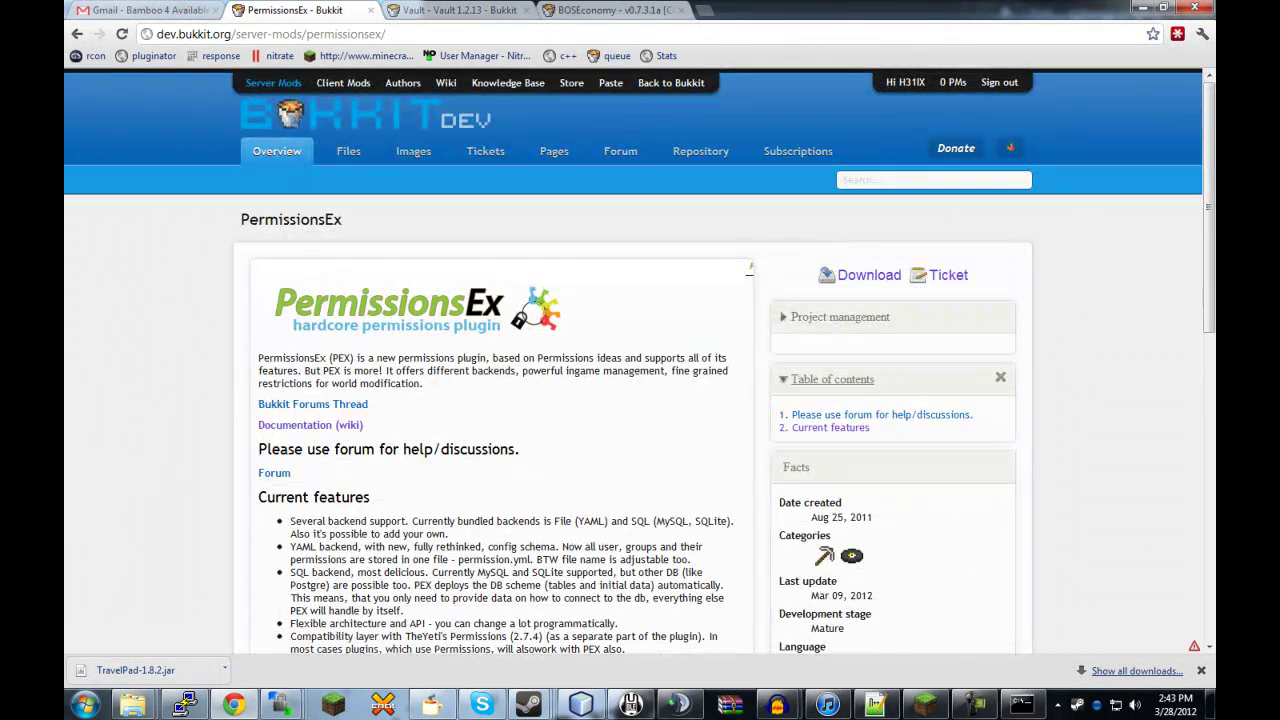
Download the PermissionsEx v1.19.1 package and open the zip archive.
left_click(869, 275)
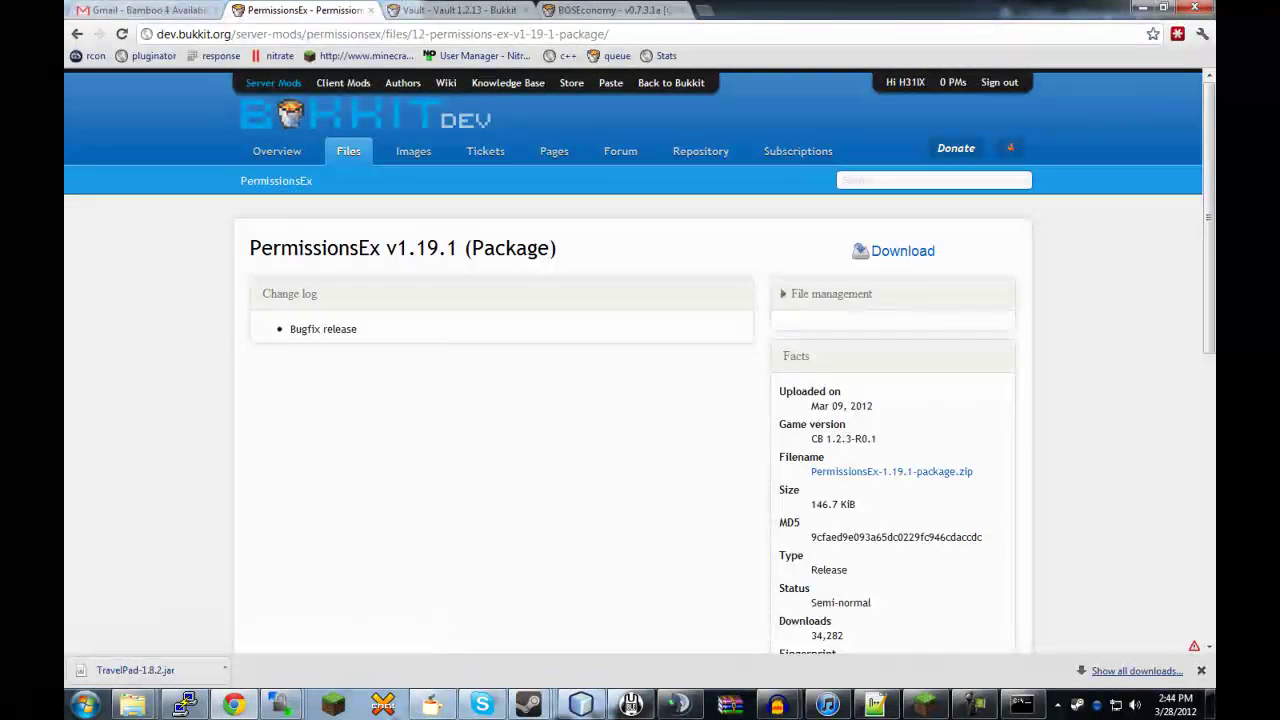
left_click(903, 251)
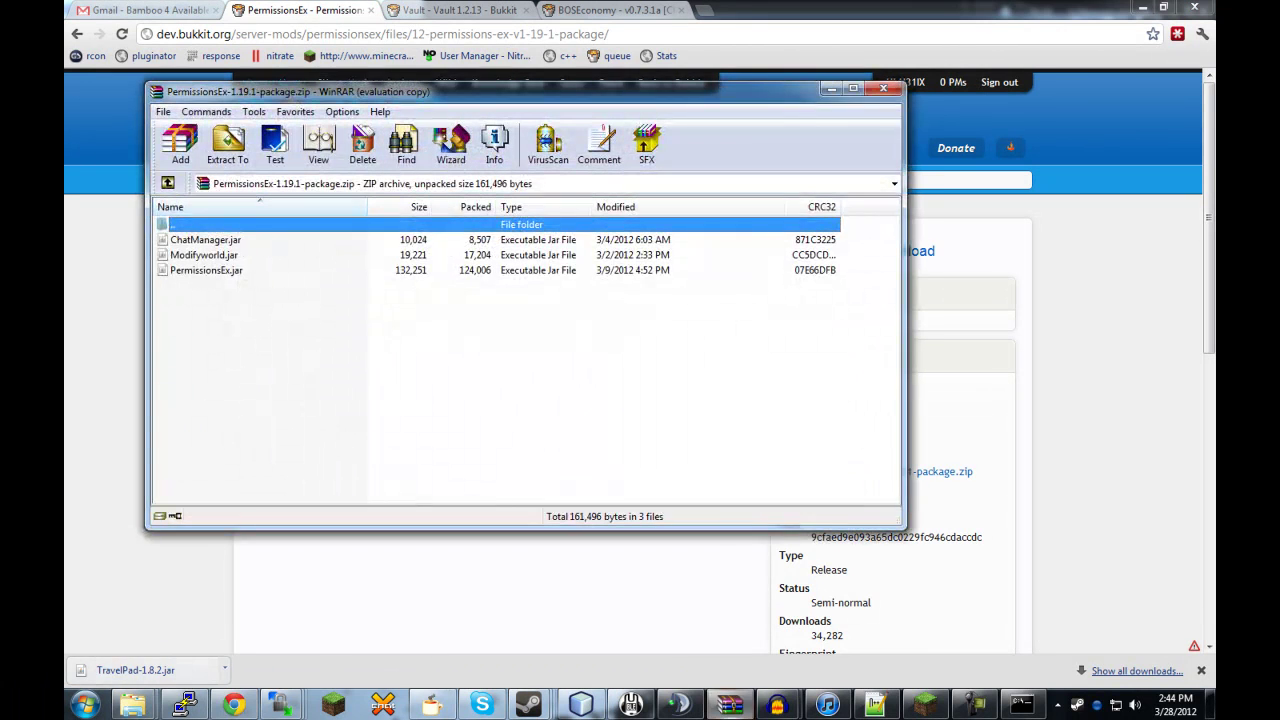
left_click(156, 633)
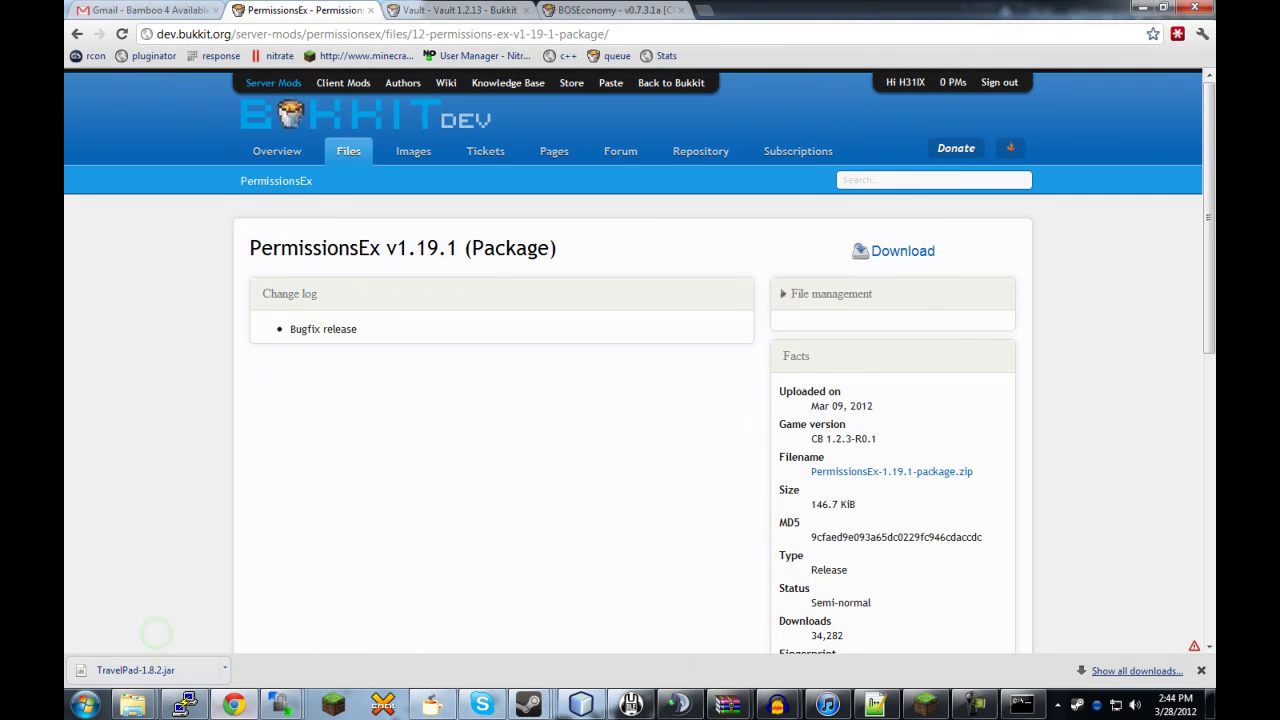
Copy PermissionsEx.jar from the downloaded archive into the Bukkit server's plugins folder.
left_click(134, 706)
left_click(133, 647)
left_click(728, 706)
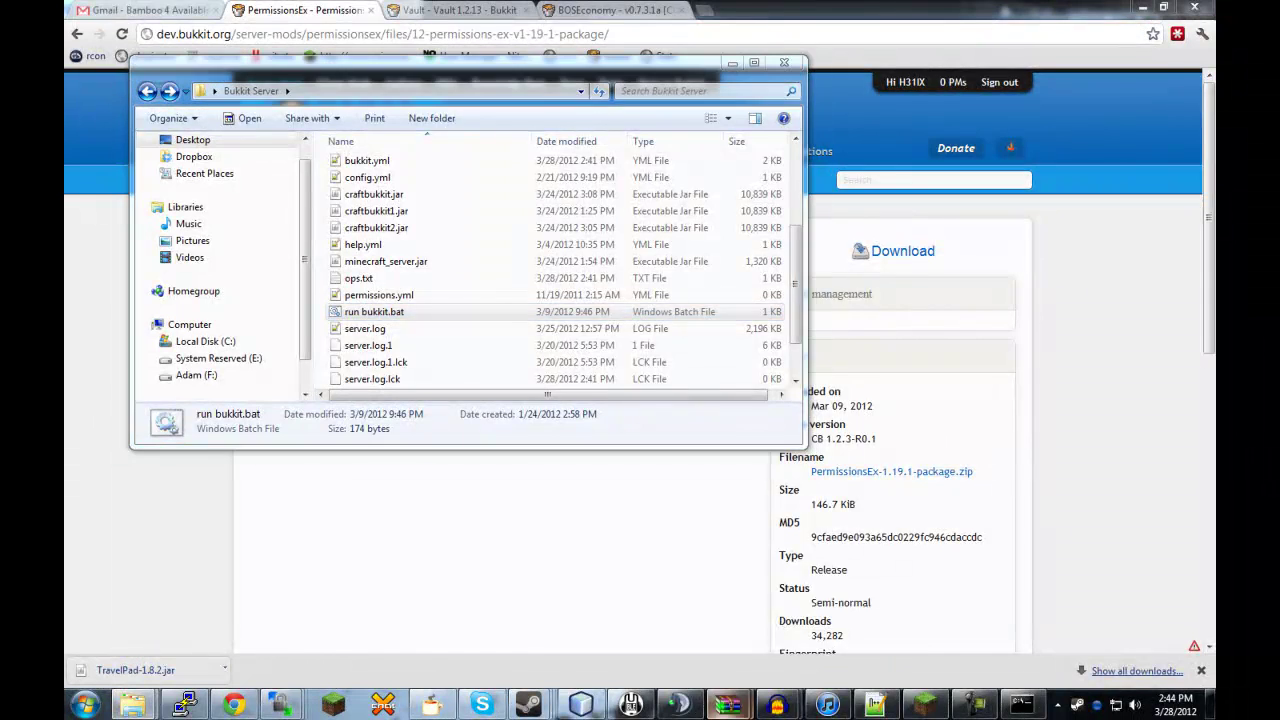
left_click(829, 630)
left_click(759, 300)
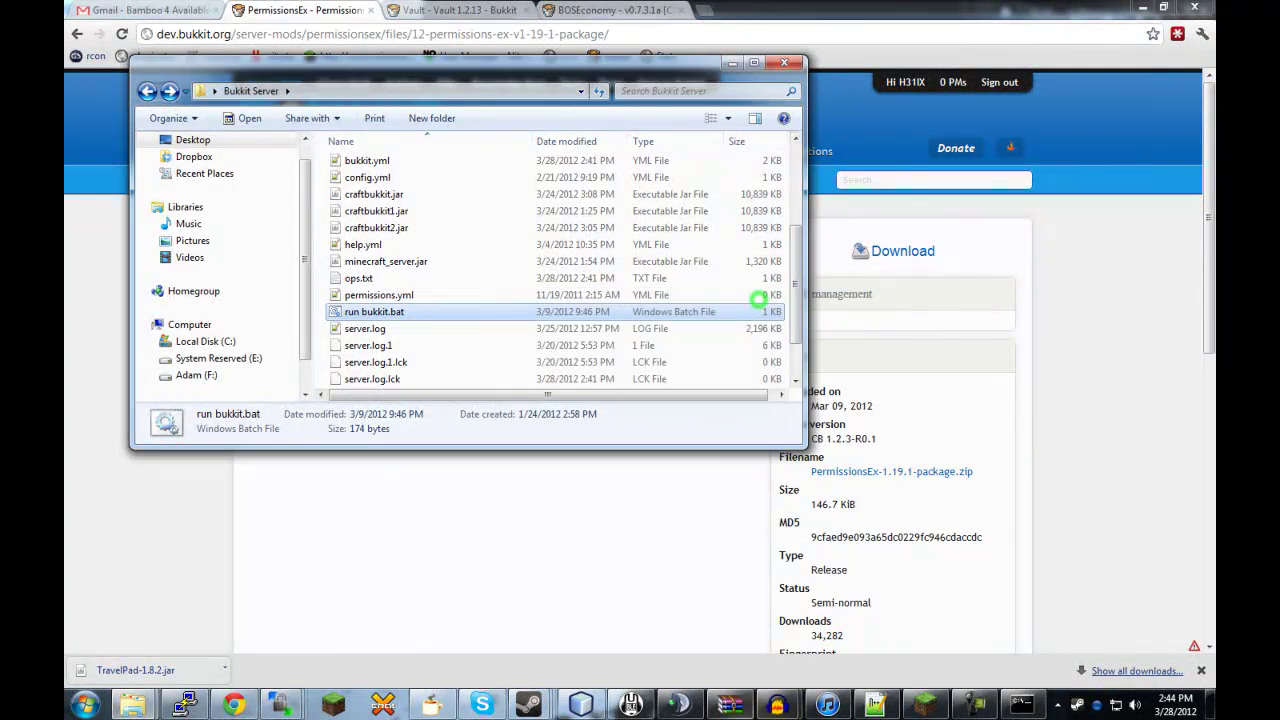
left_click(715, 706)
left_click_drag(510, 91, 926, 98)
left_click(428, 248)
scroll(428, 251, "up", 3)
left_click(1005, 415)
left_click_drag(622, 277, 362, 199)
Reload the running Bukkit server from its console and check the plugins folder for the PermissionsEx files.
left_click(1021, 705)
type("reload")
key("Return")
left_click(577, 361)
left_click(388, 201)
double_click(388, 200)
left_click(100, 140)
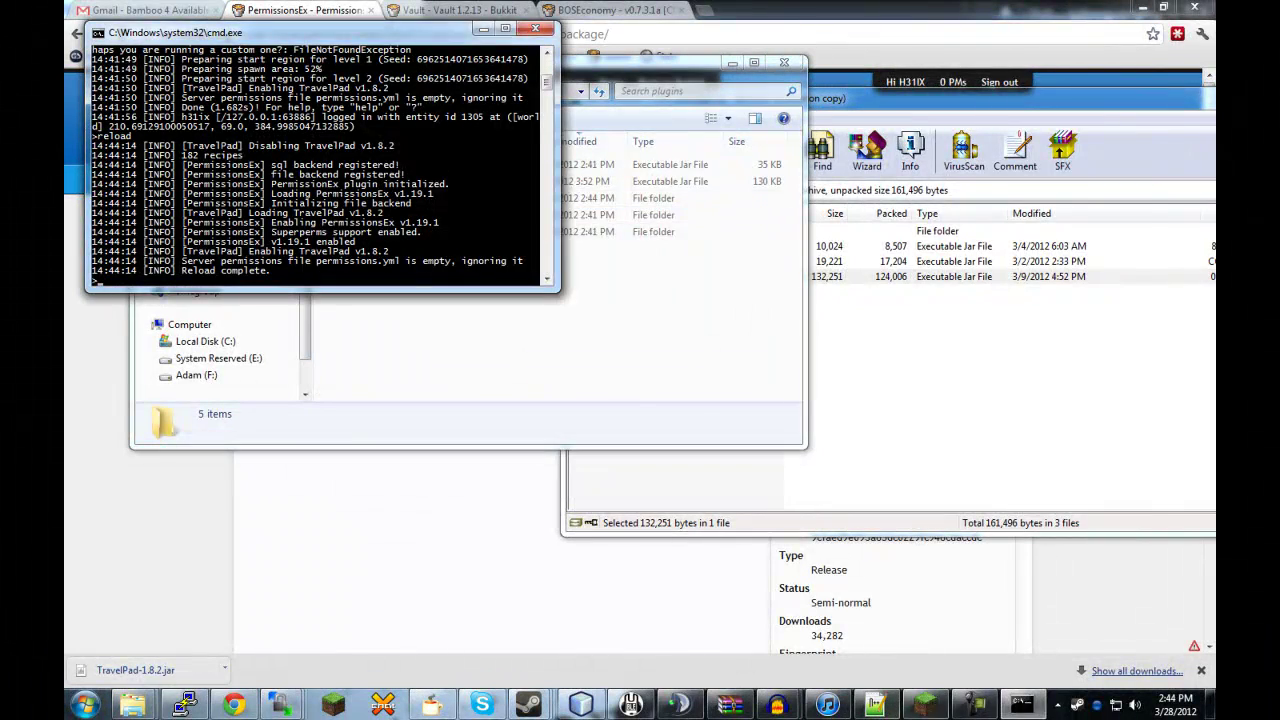
Grant the player the travelpad.max.2 permission with the pex user add command in the server console.
left_click(926, 705)
left_click(188, 165)
type("pex user h31ix add travelpad.m")
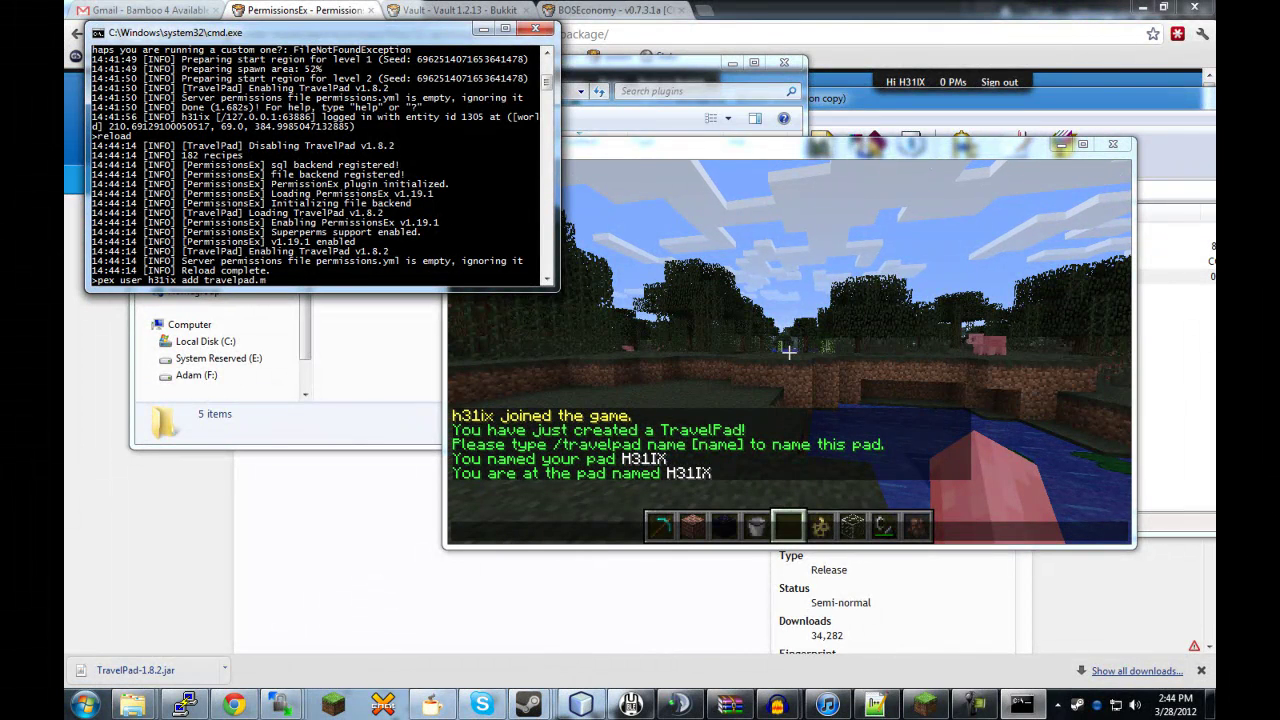
type("ax.2")
key("Return")
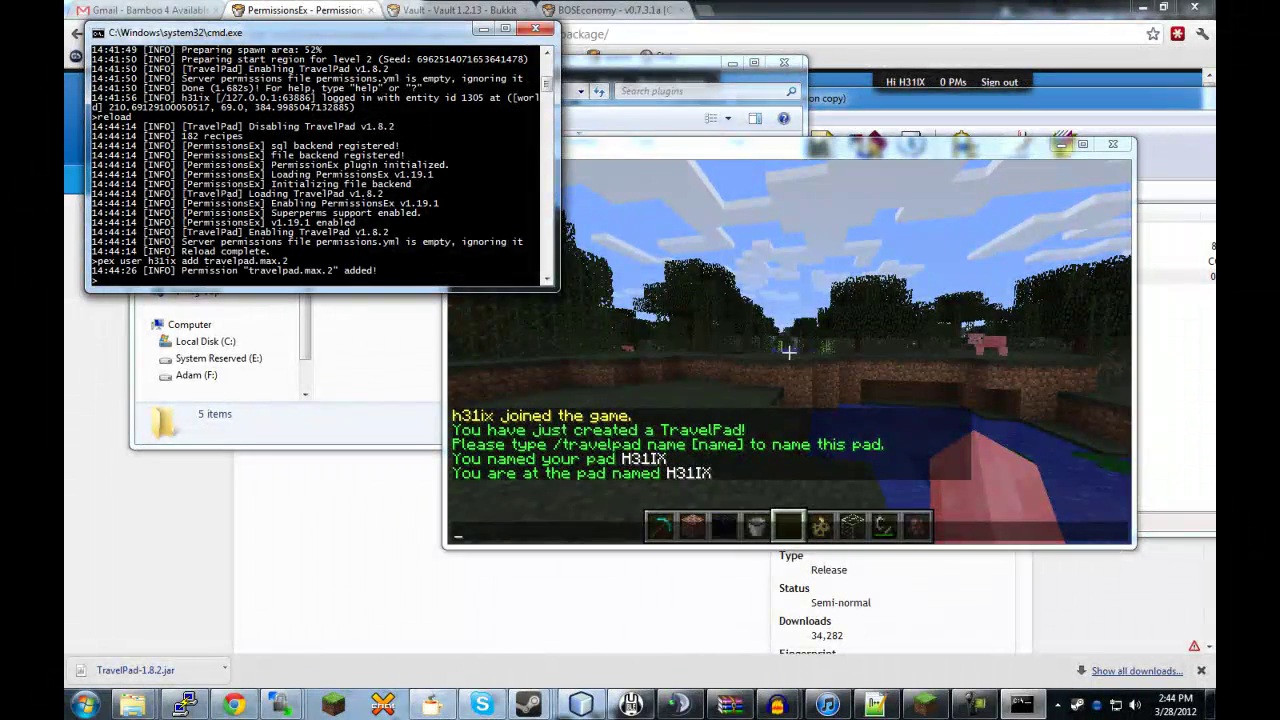
Build a second TravelPad in Minecraft by placing four brick blocks in a cross and an obsidian block in the centre.
key("alt+Tab")
key("Escape")
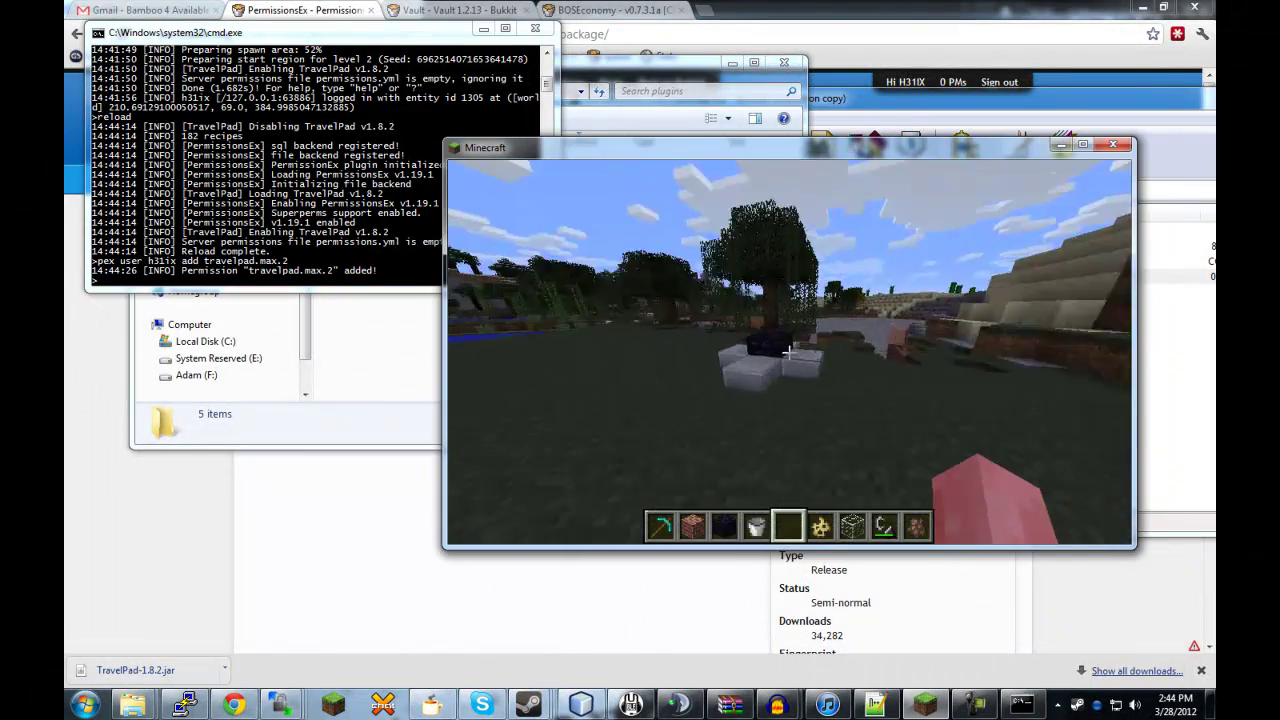
key("w")
scroll(789, 352, "up", 3)
right_click(788, 352)
right_click(788, 352)
right_click(789, 352)
right_click(789, 352)
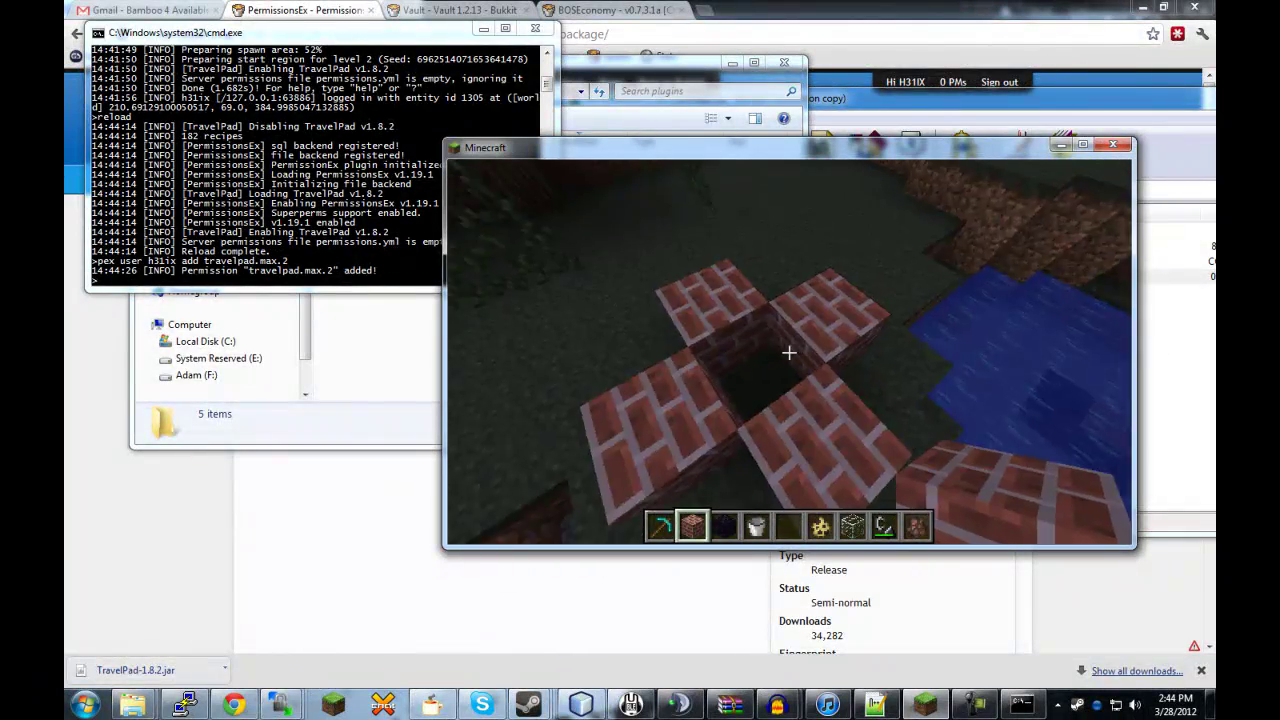
scroll(788, 352, "down", 1)
right_click(788, 352)
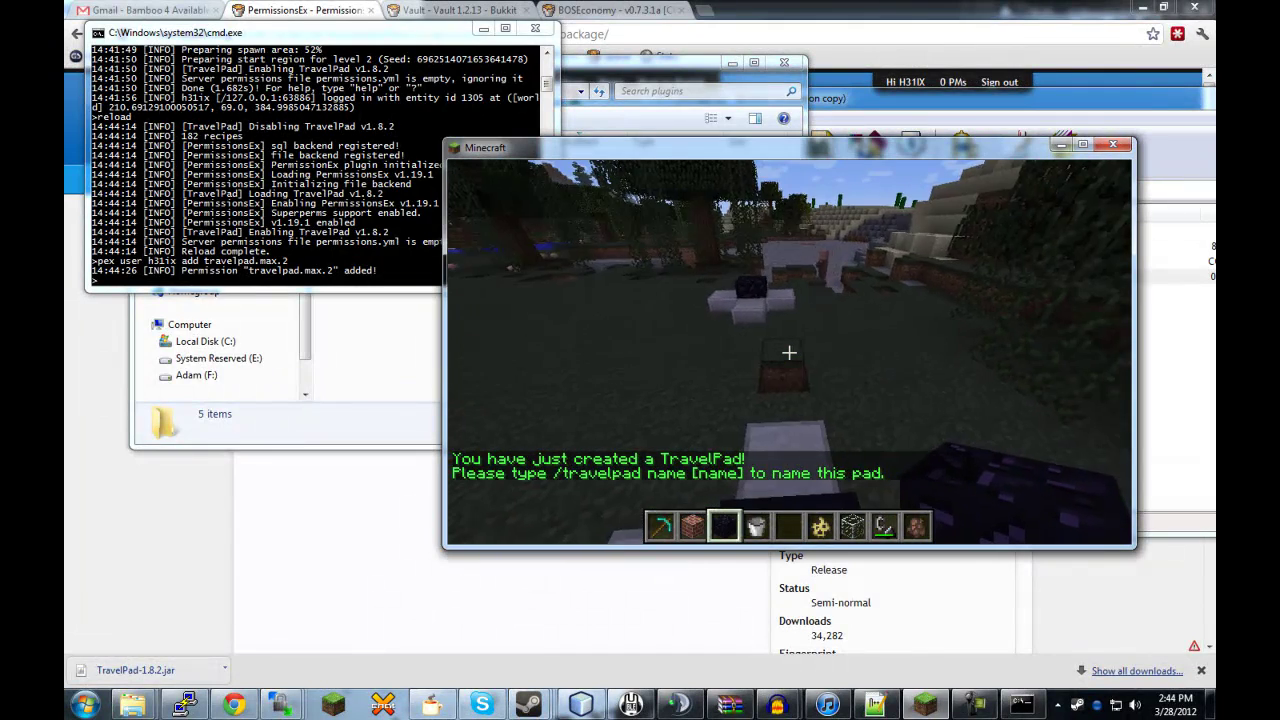
Name the new TravelPad 2 with the /travelpad name command.
type("t/trave")
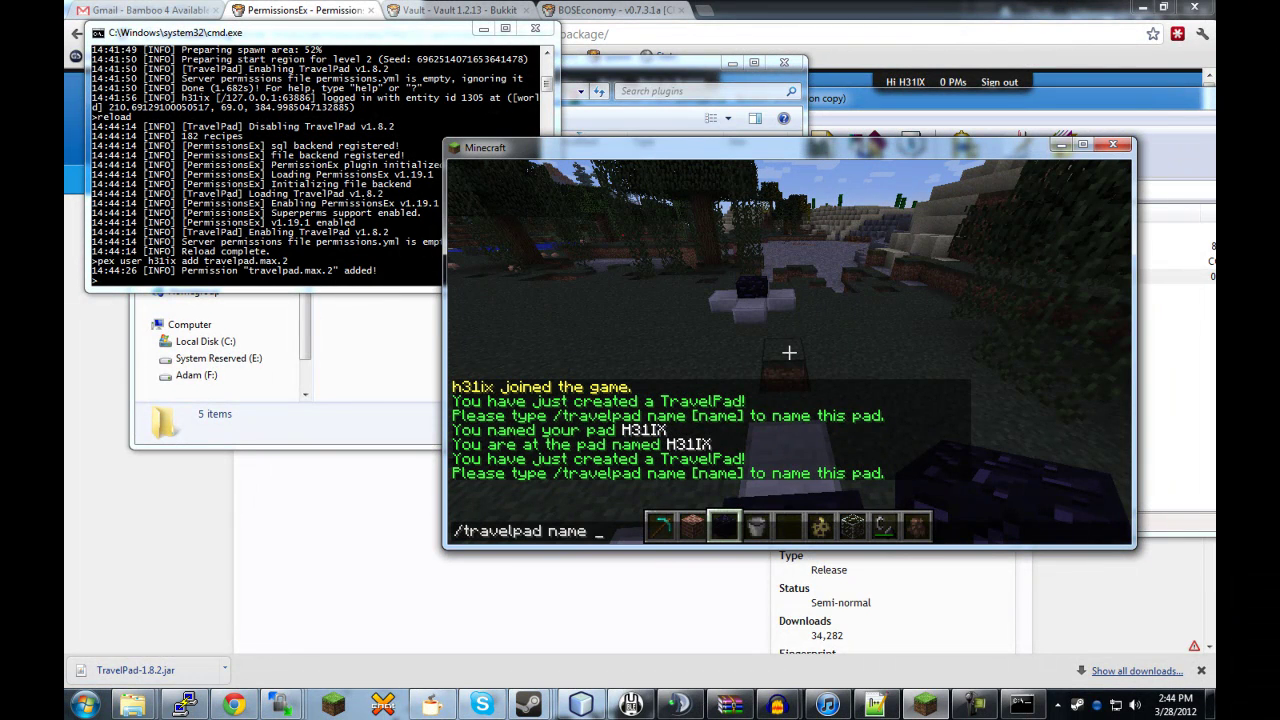
type("lpad name 2")
key("Return")
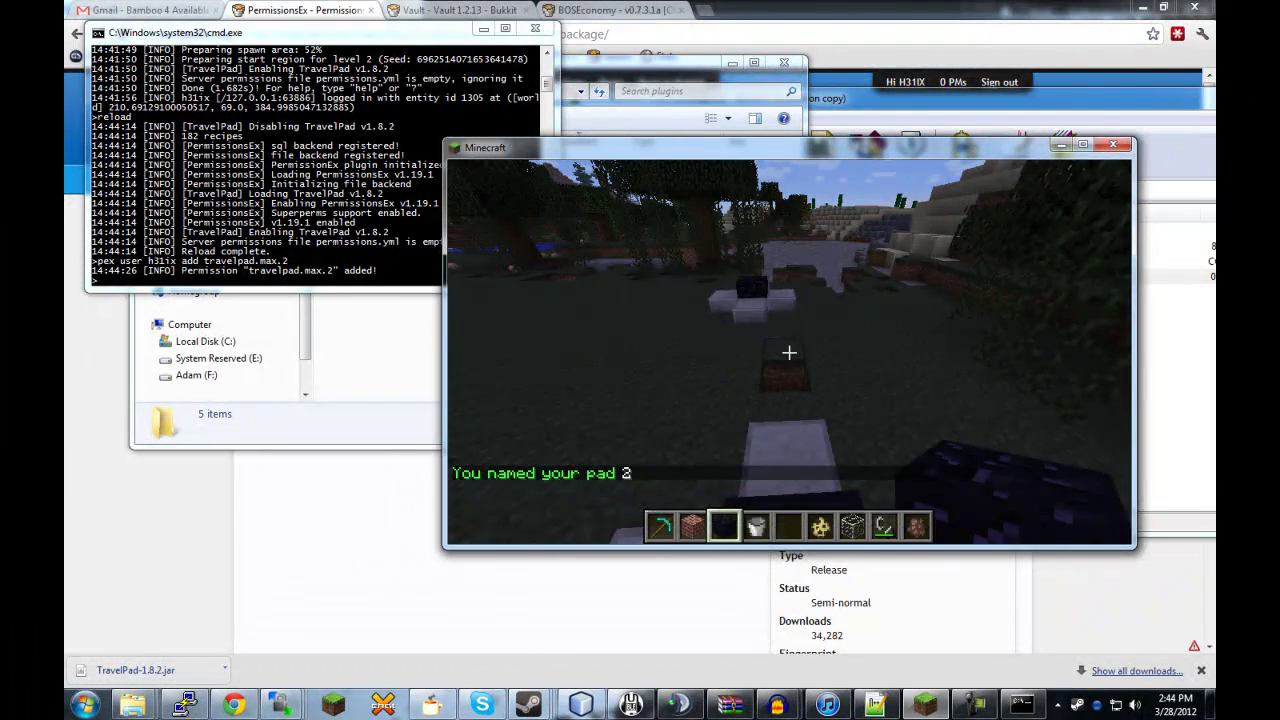
Set the world time to 0 with the /time set command.
key("w")
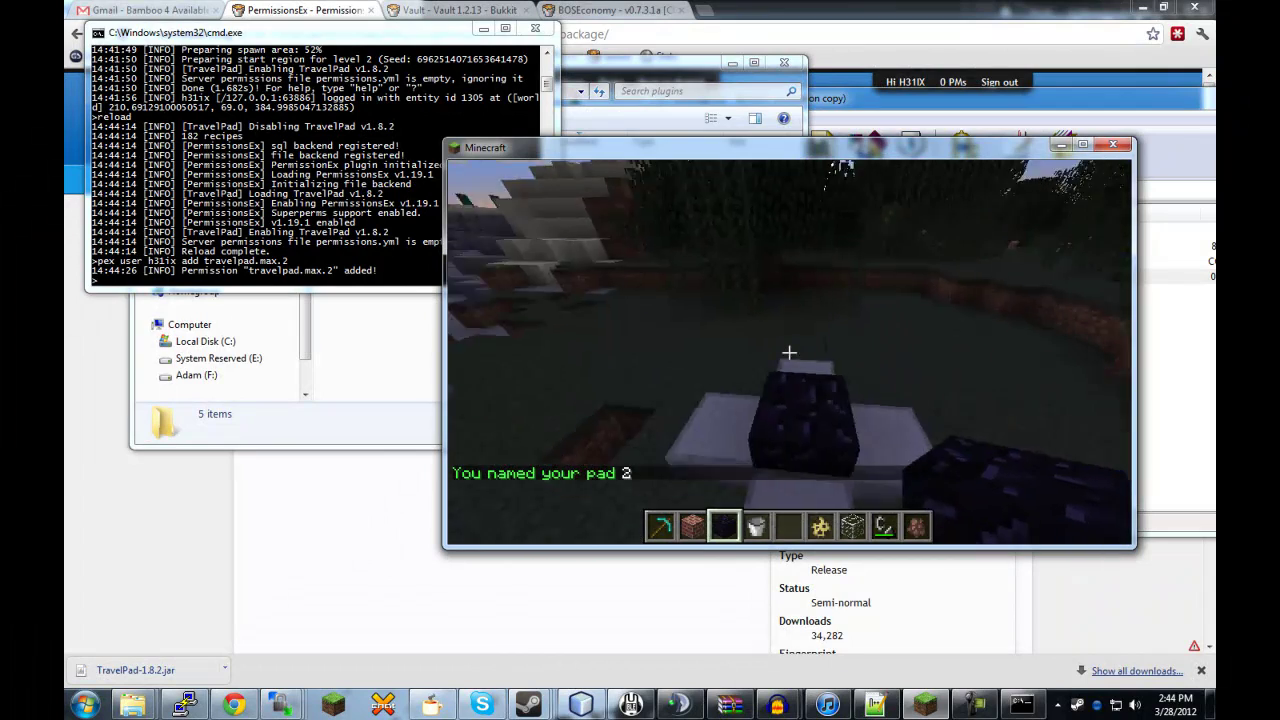
type("t/time set 0")
key("Return")
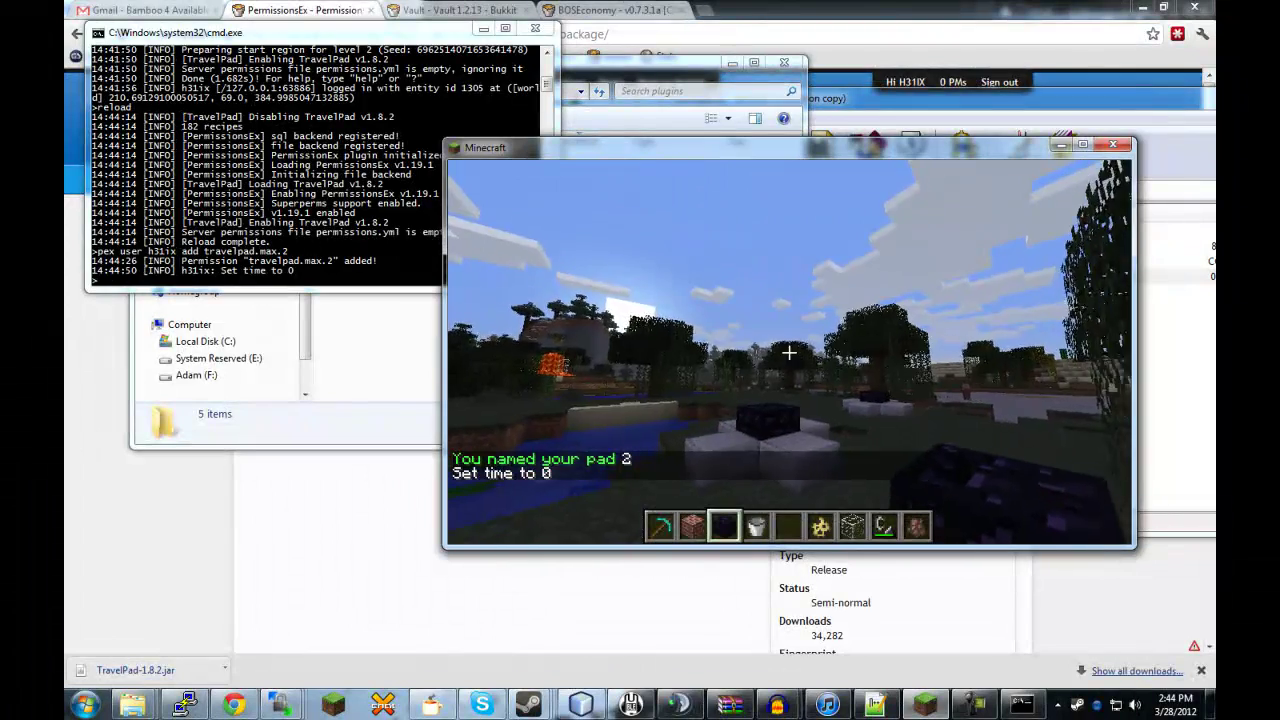
Stand on pad 2 with an empty hand and teleport to the first pad using the /travelpad teleport command.
key("w")
scroll(789, 352, "down", 2)
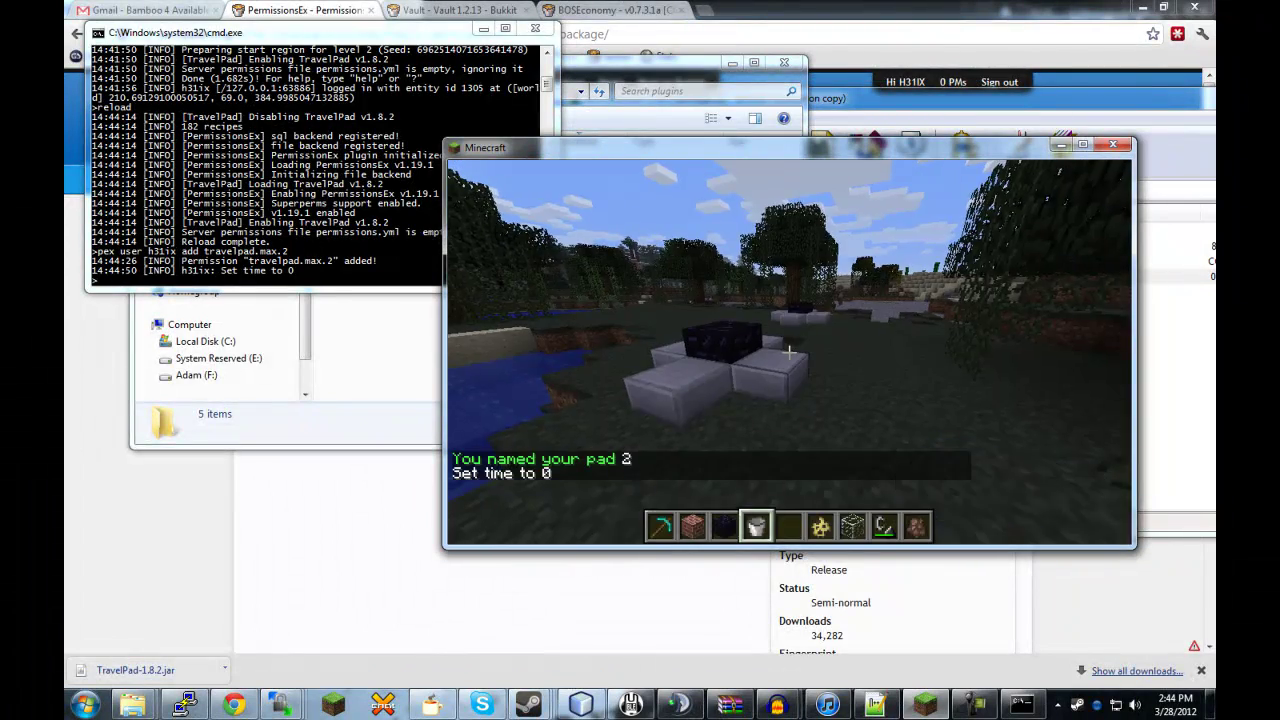
key("w")
key("t")
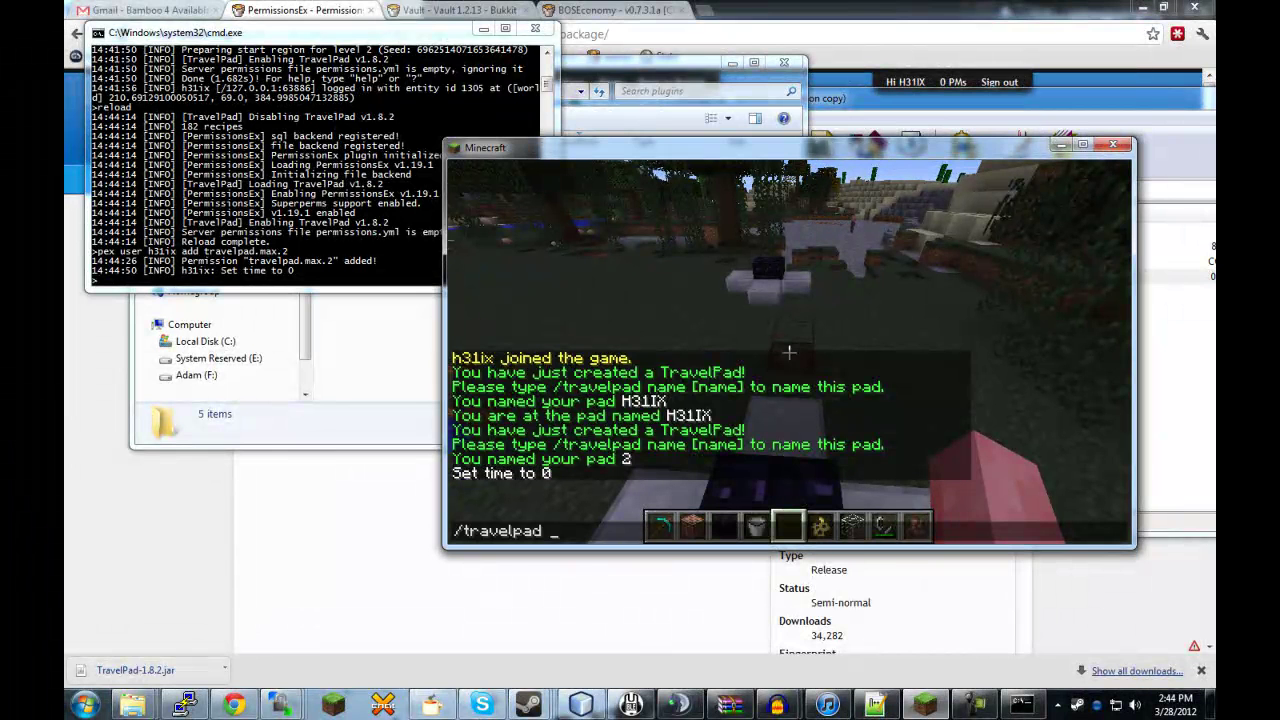
type("/travelpad tp")
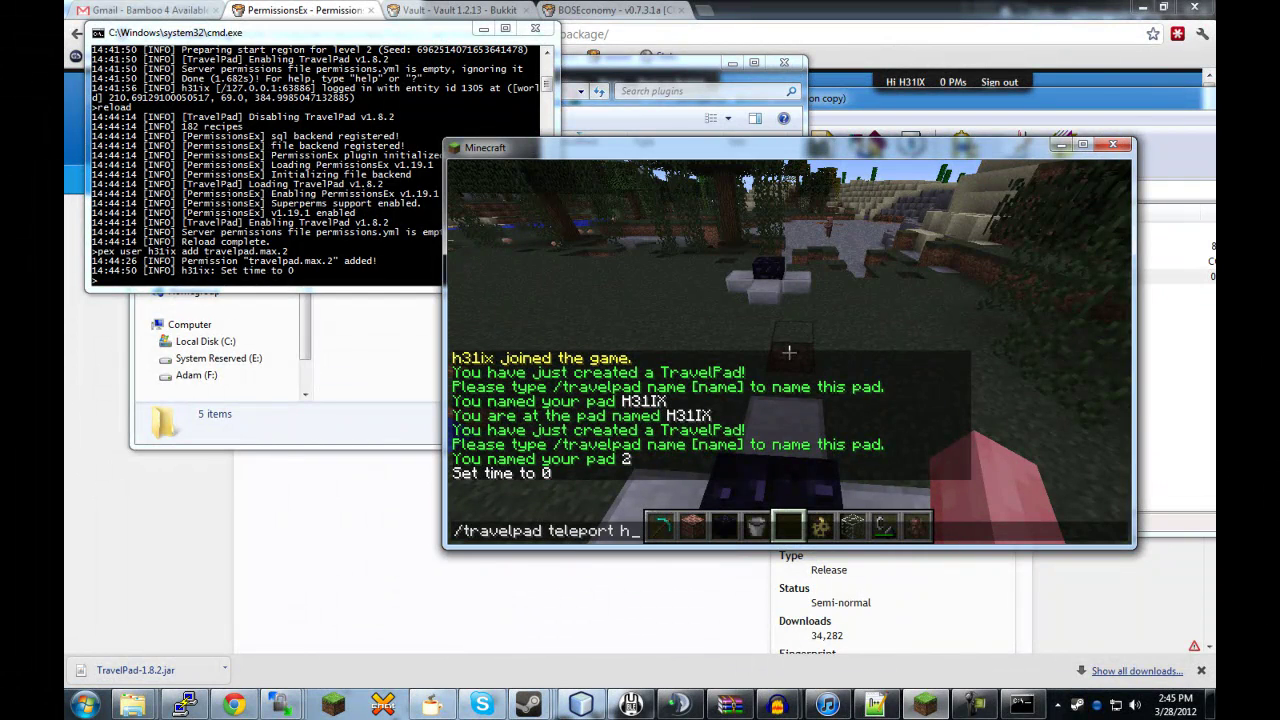
type("h31ix")
key("Return")
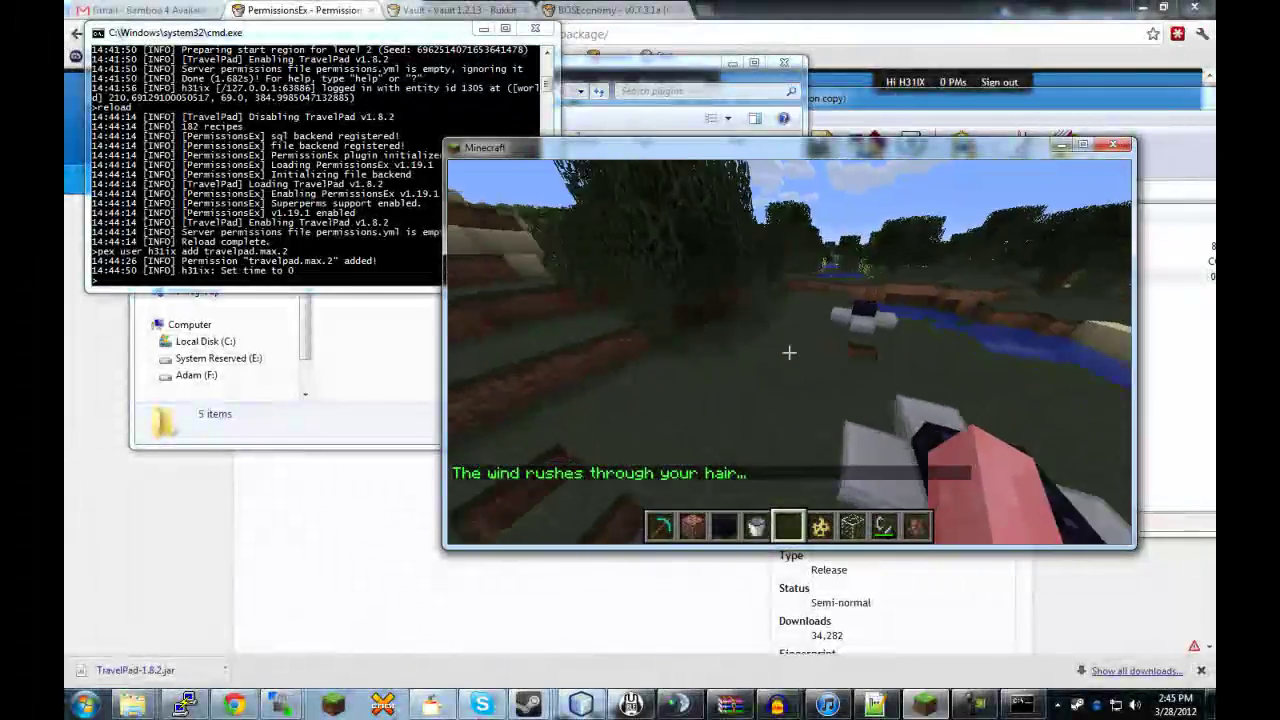
Return to pad 2 and remove it with the /travelpad delete 2 command.
key("w")
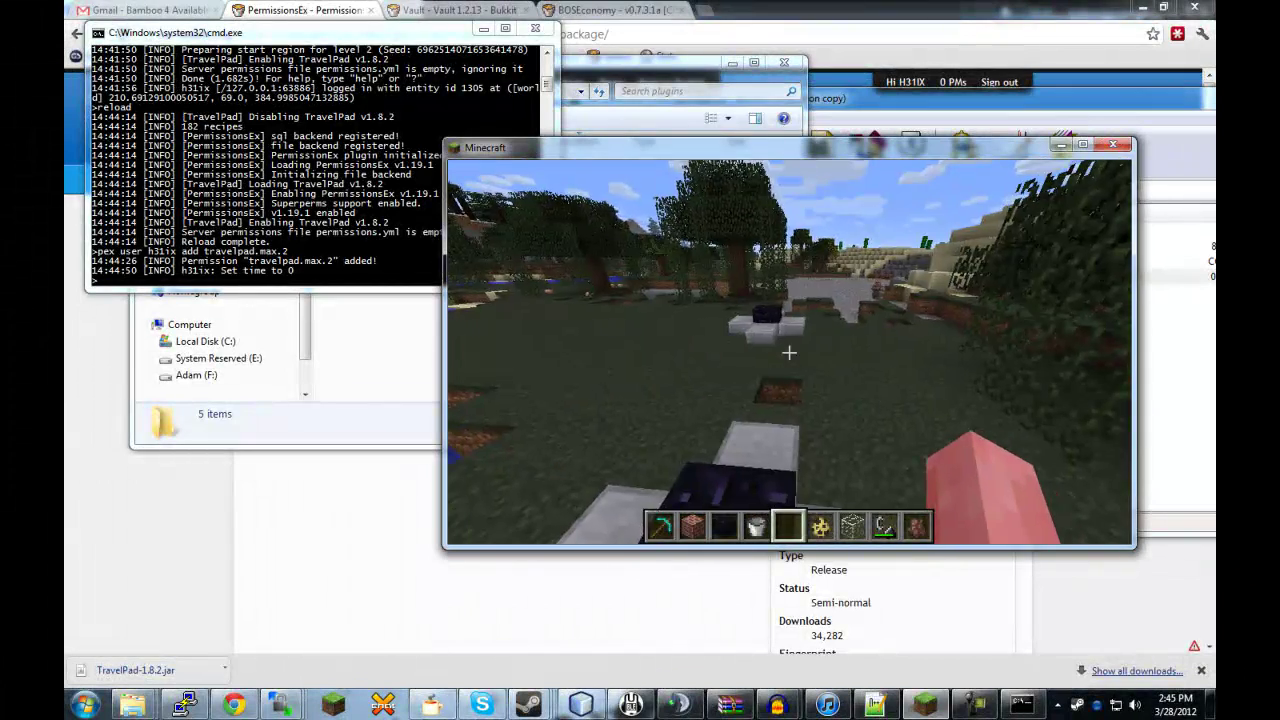
key("slash")
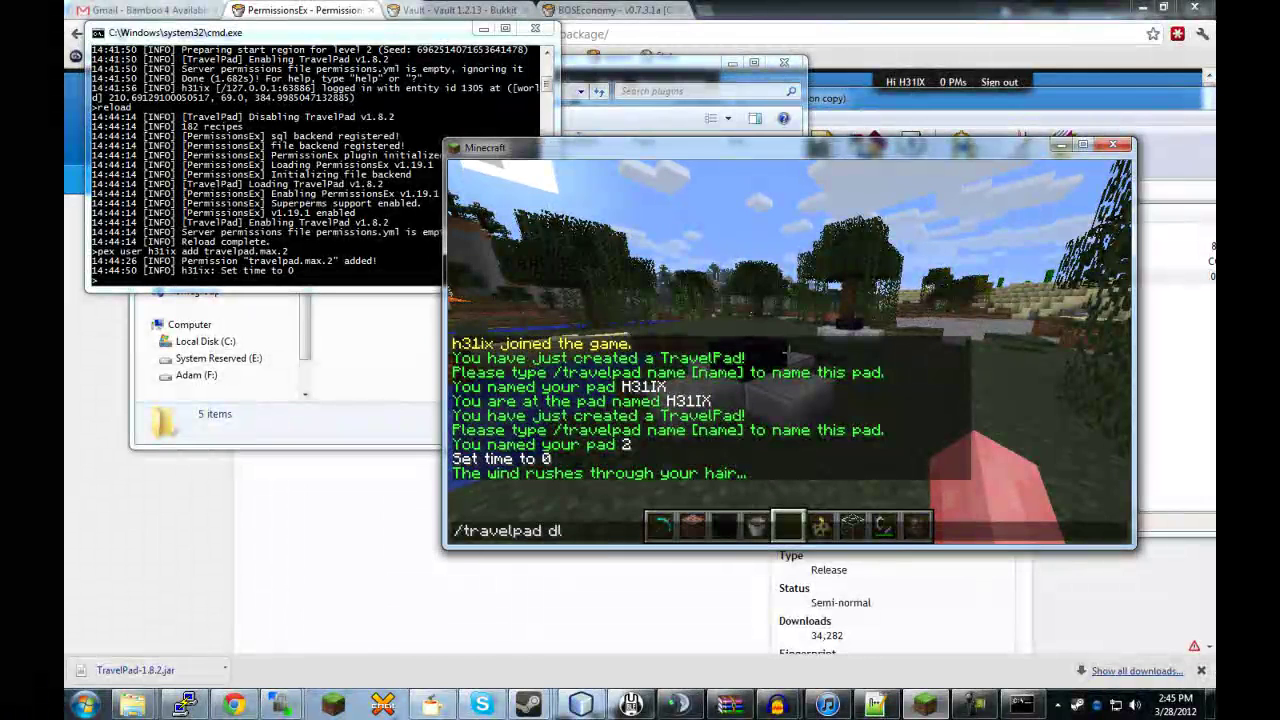
type("travelpad delete 2")
key("Return")
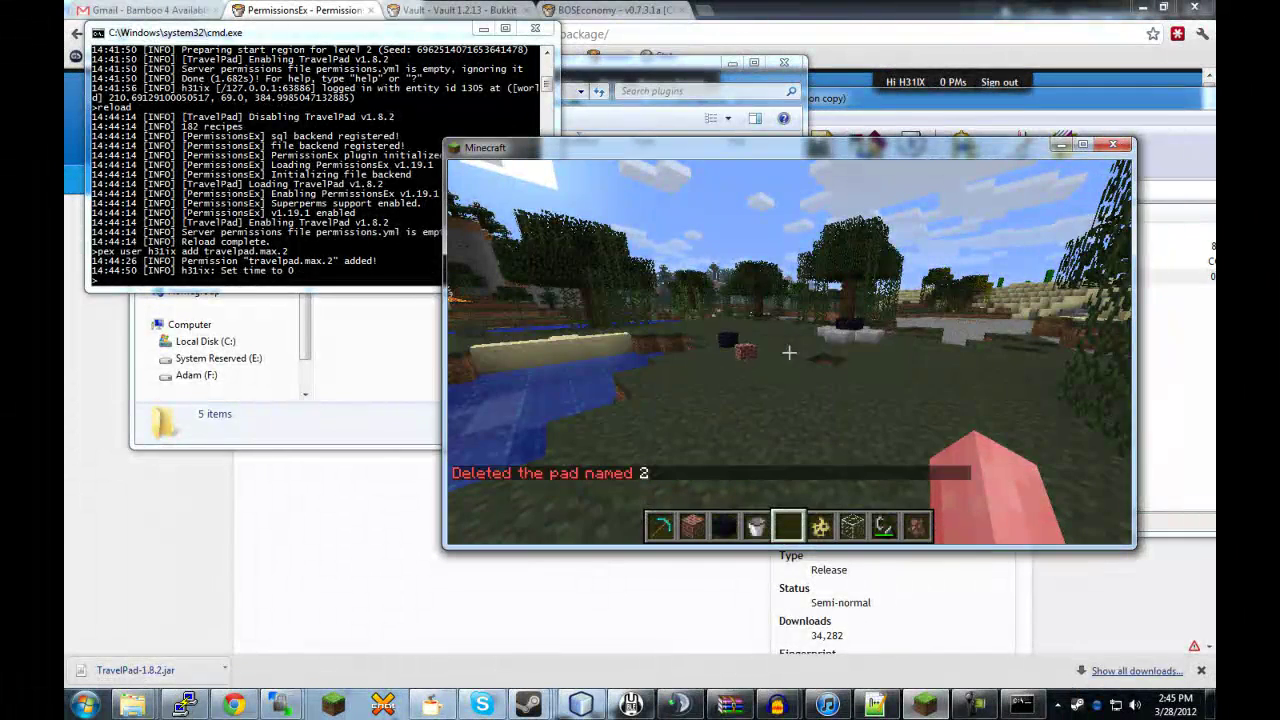
Walk to the remaining TravelPad and delete it by breaking its obsidian block.
key("w")
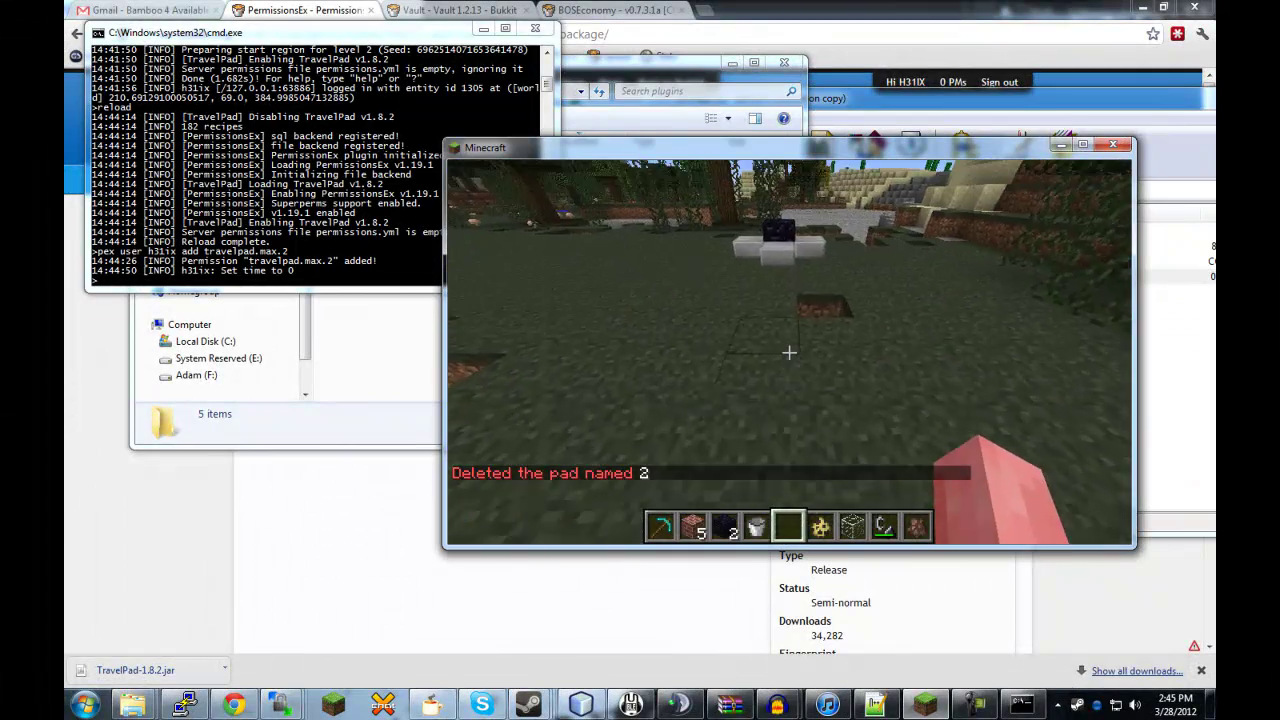
key("w")
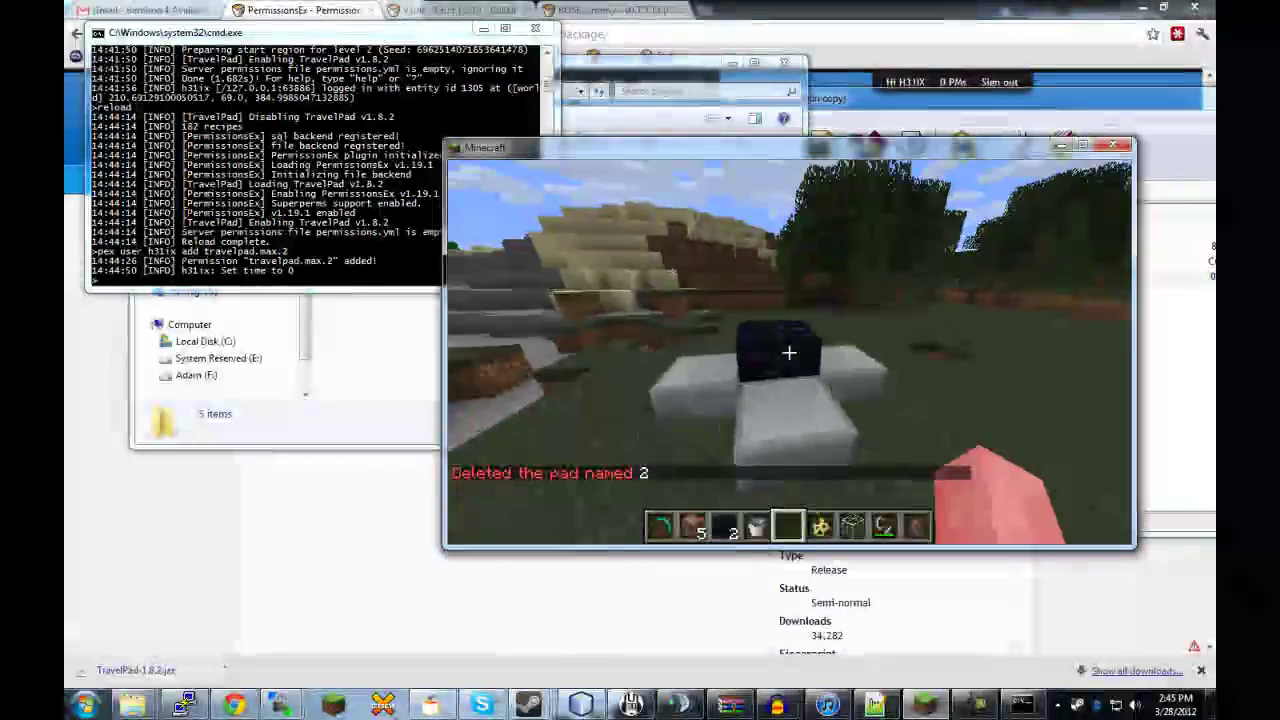
left_click(789, 352)
key("w")
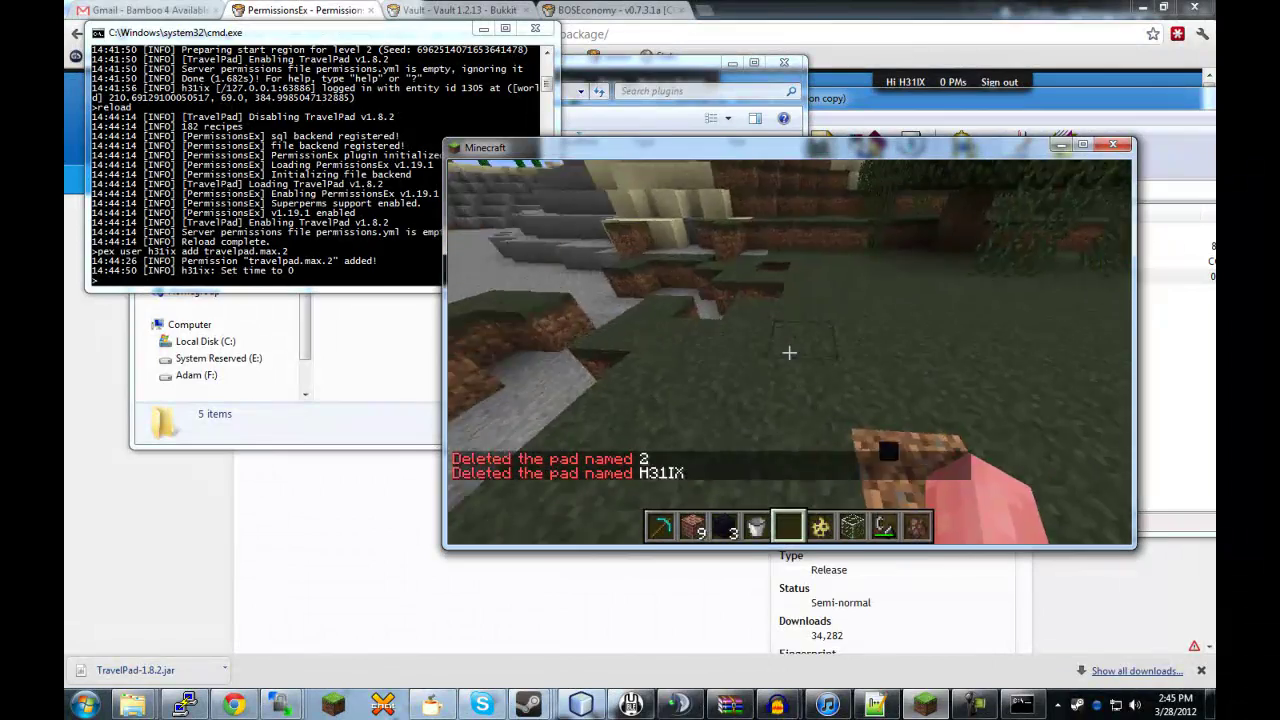
key("w")
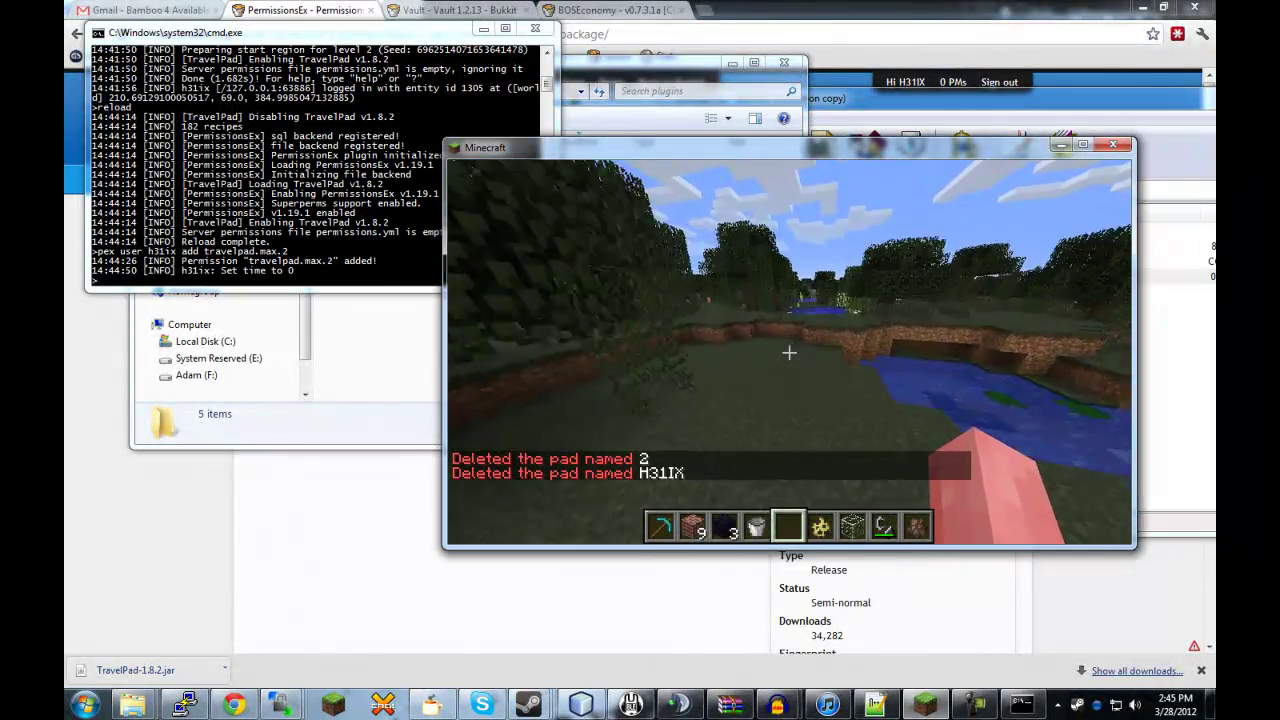
key("w")
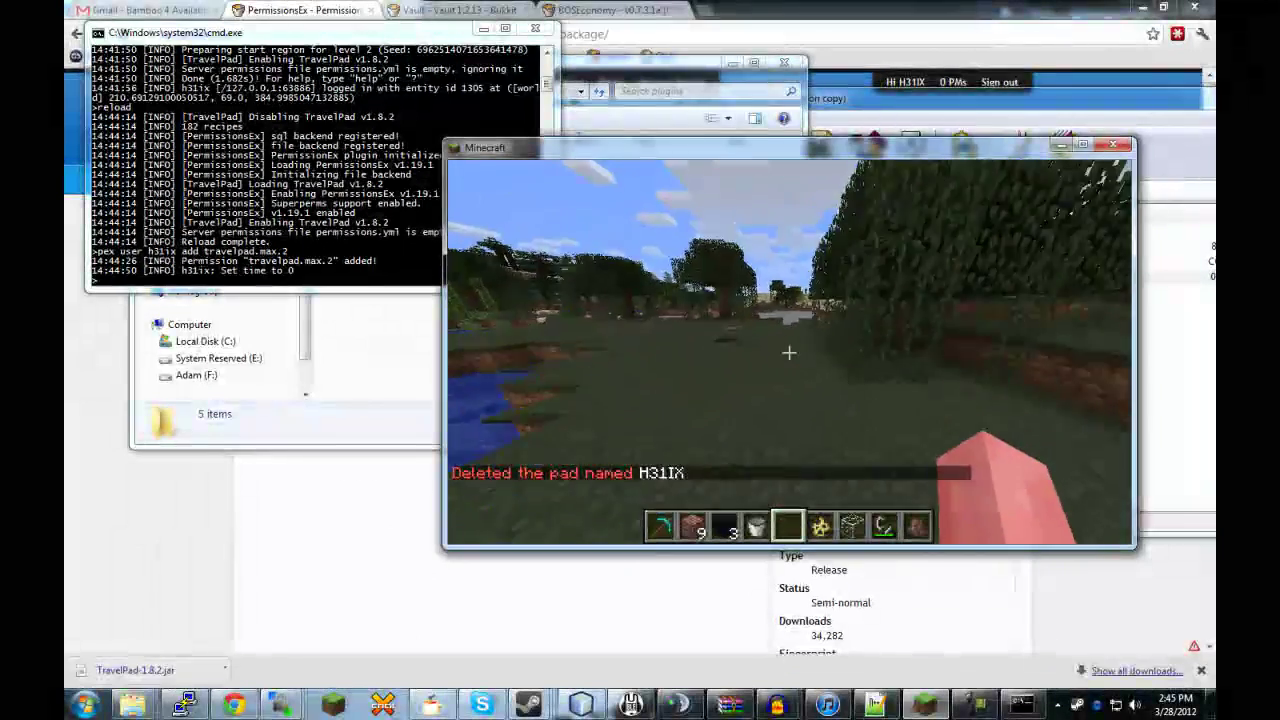
key("w")
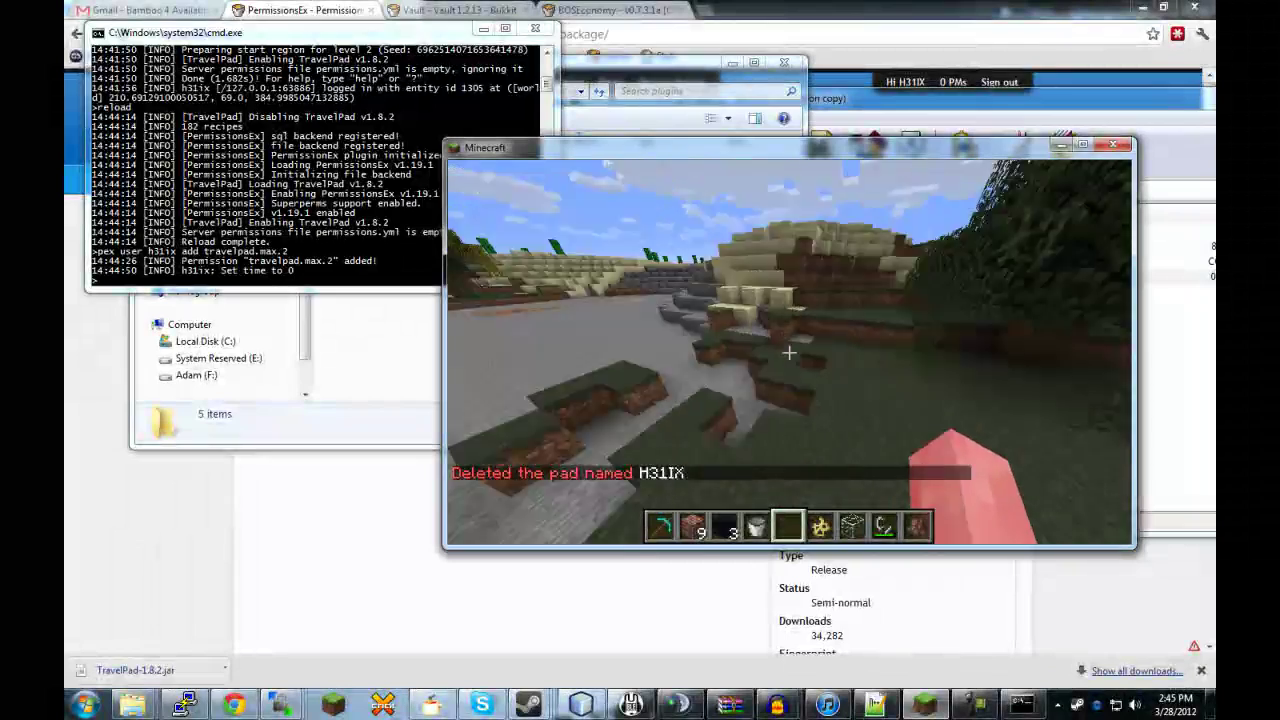
key("w")
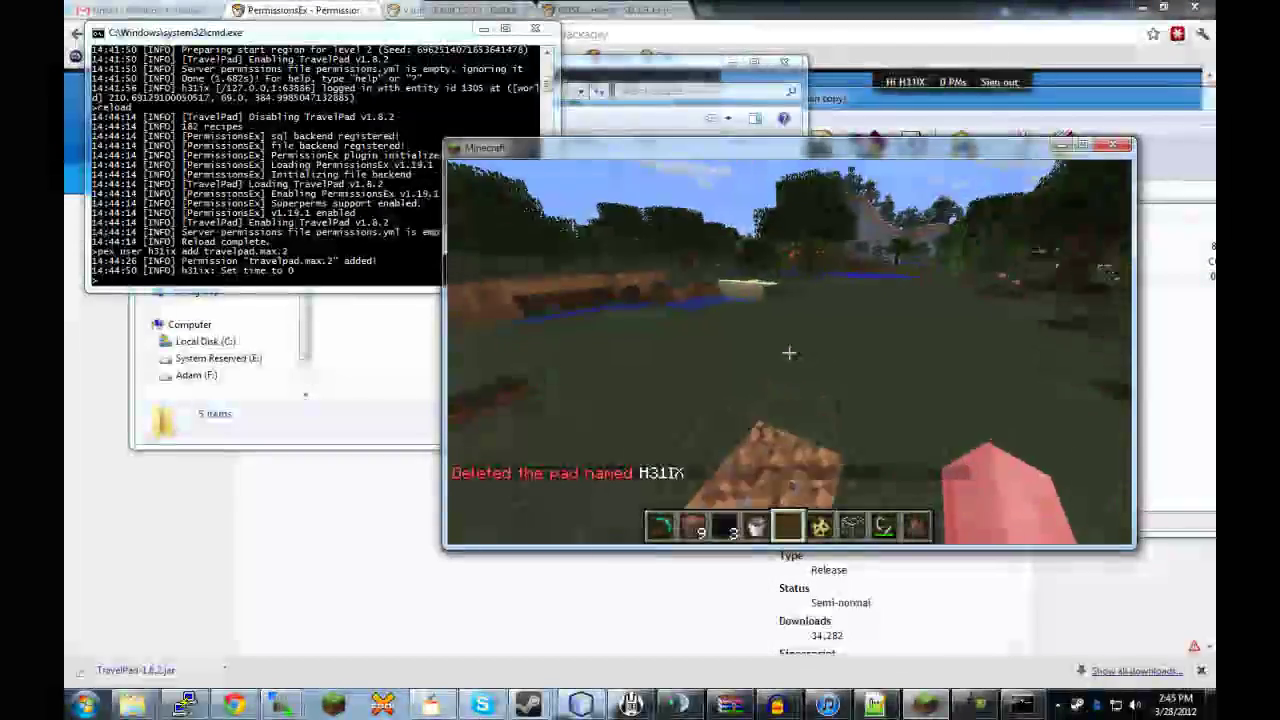
key("s")
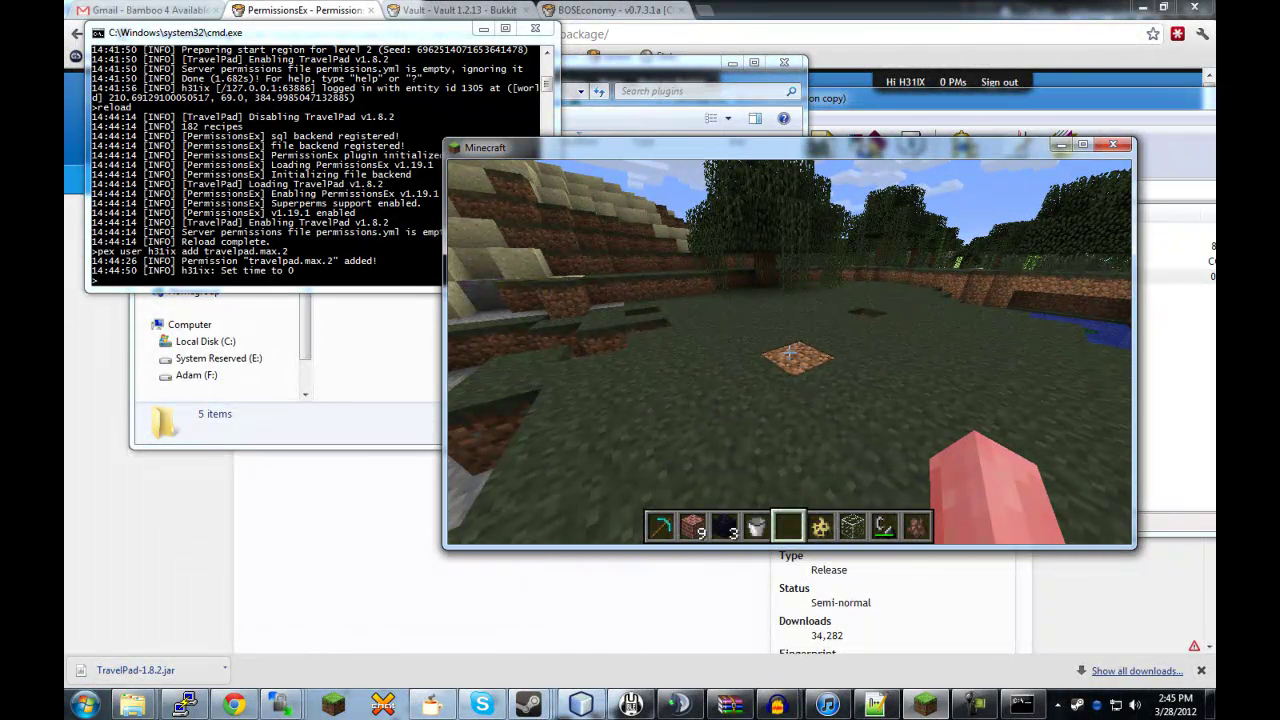
Walk to the open sand and build a TravelPad from an obsidian block surrounded by four brick blocks.
left_click(789, 352)
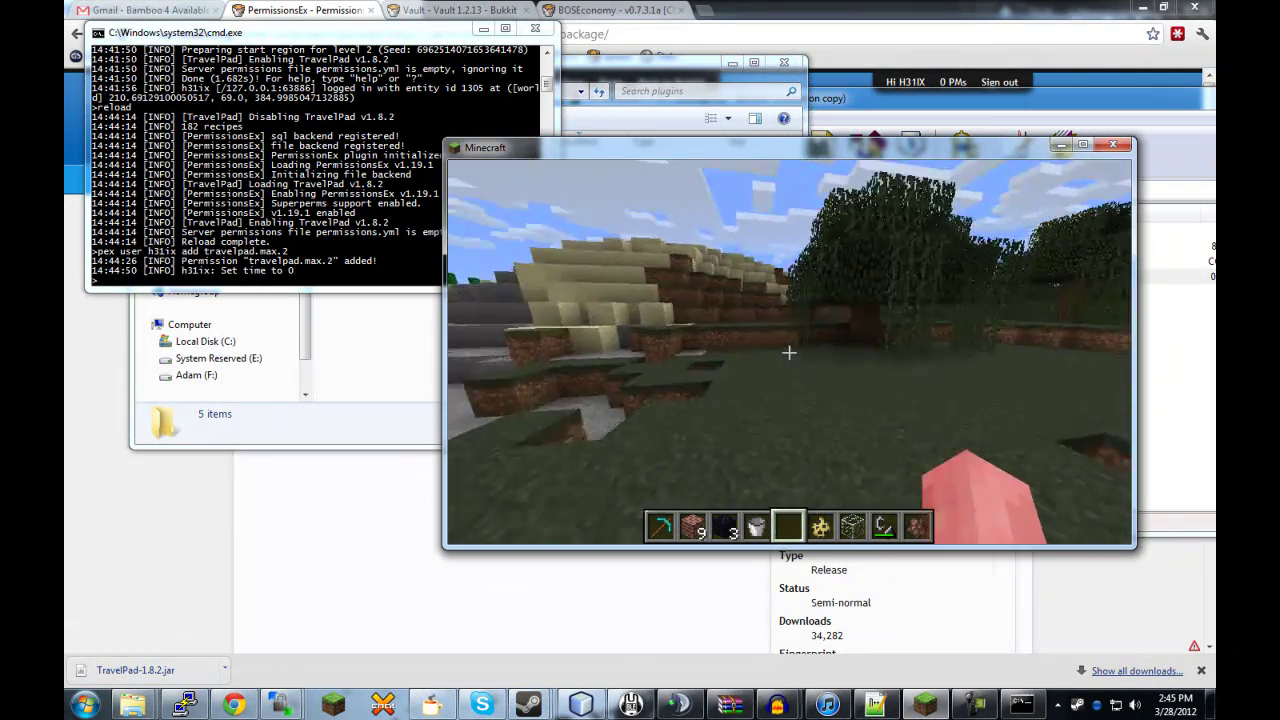
key("w")
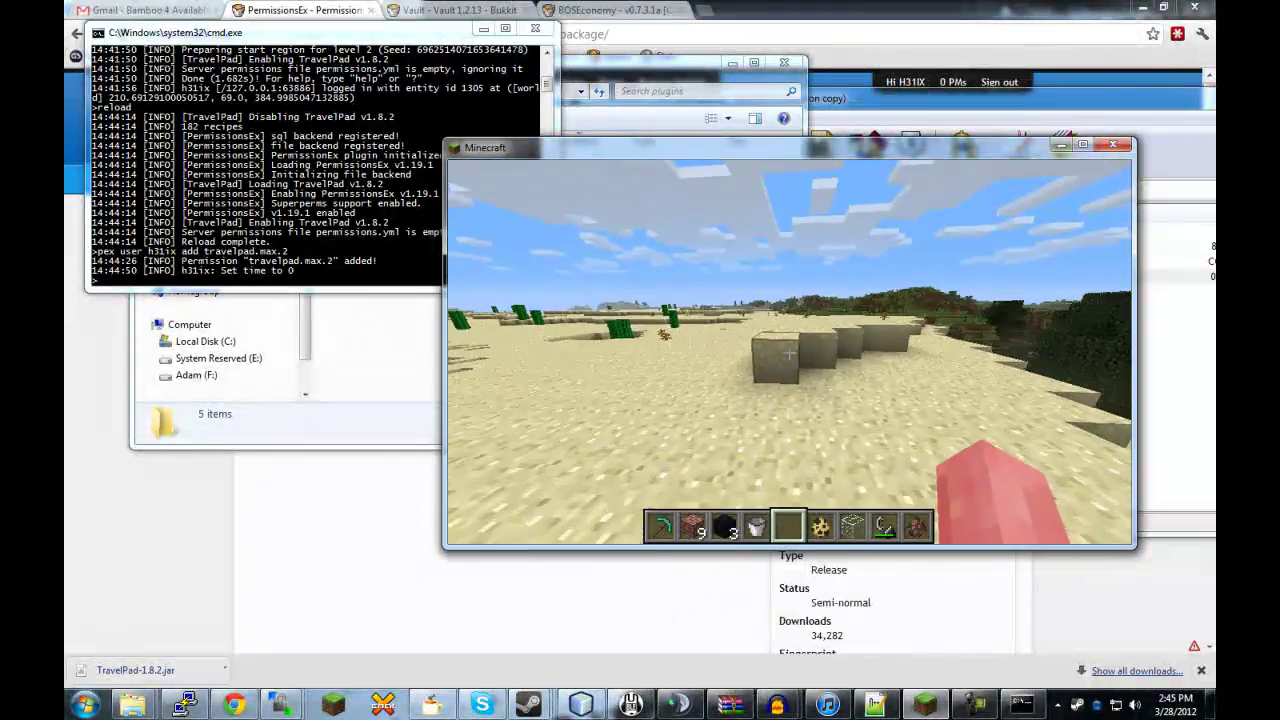
key("w")
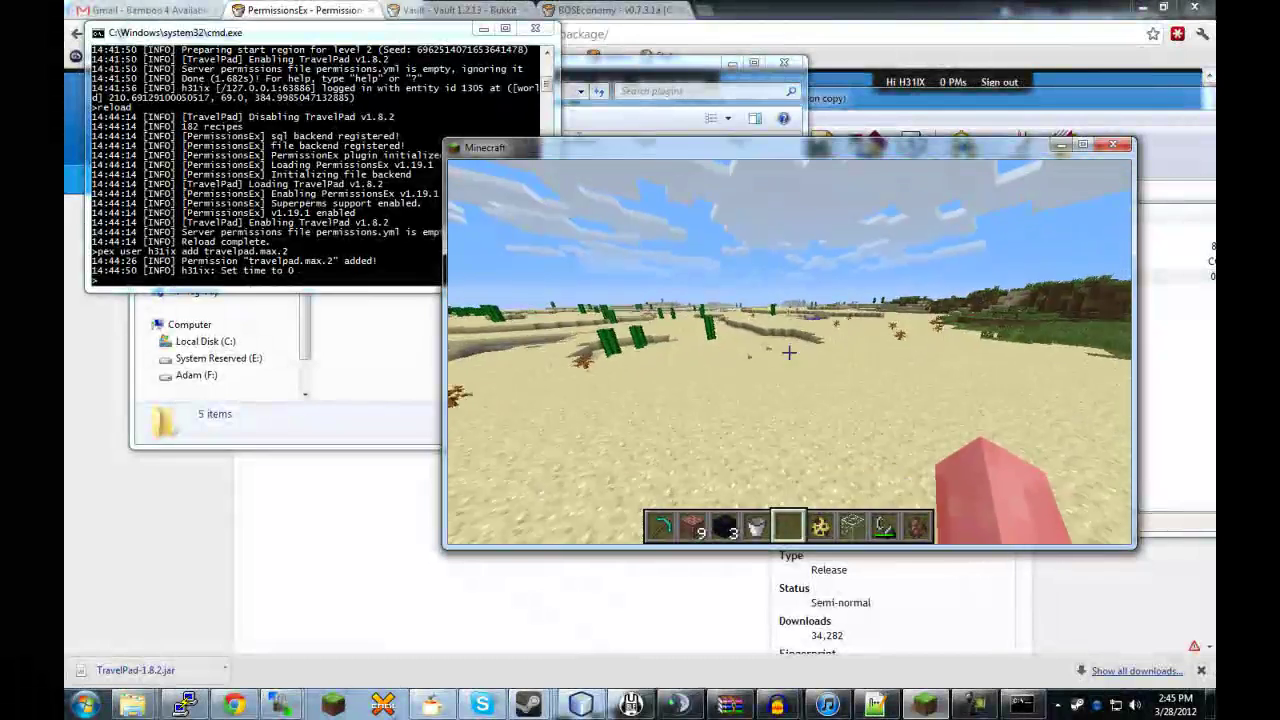
key("3")
right_click(789, 352)
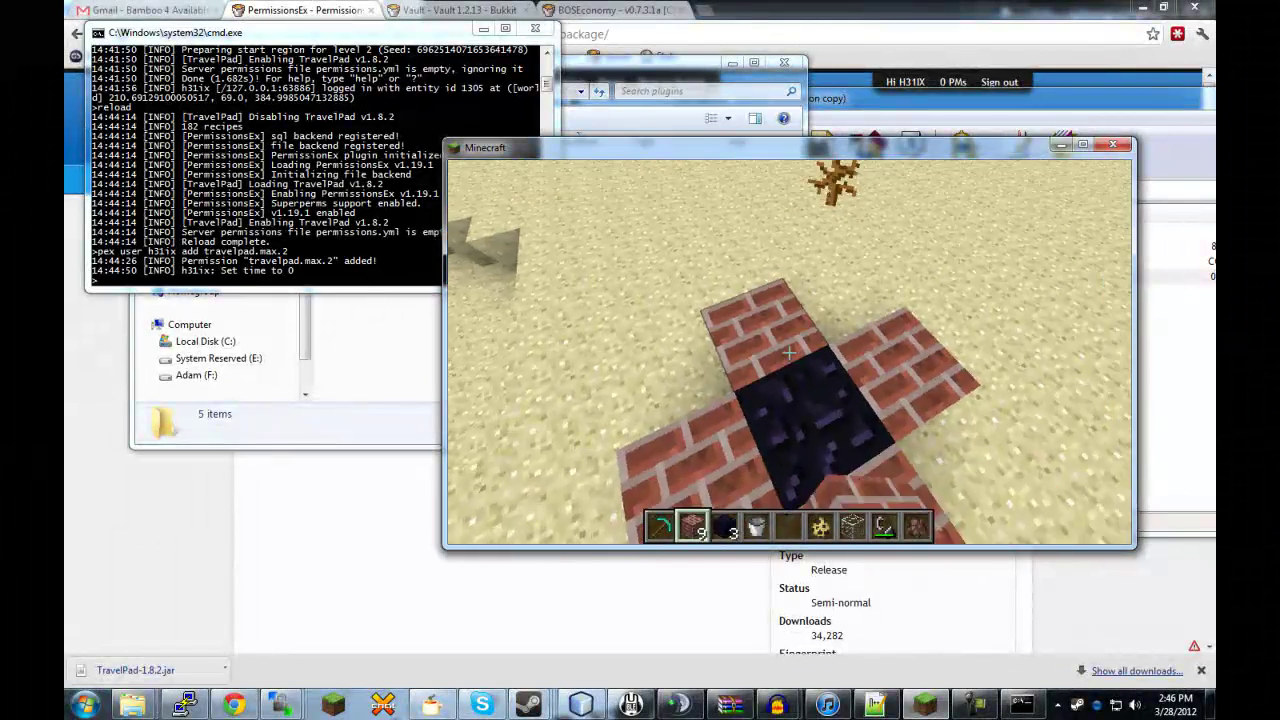
key("4")
right_click(789, 352)
key("5")
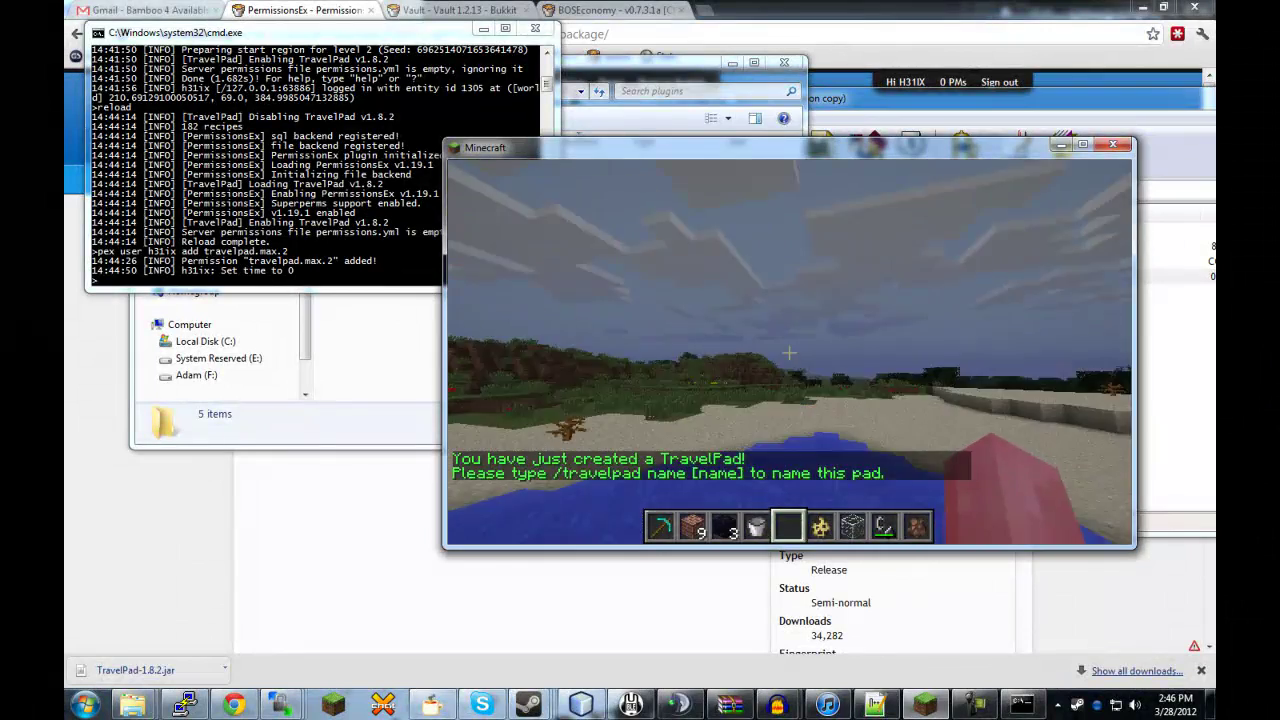
Name the new TravelPad a with the /travelpad n command.
type("/travelpad n")
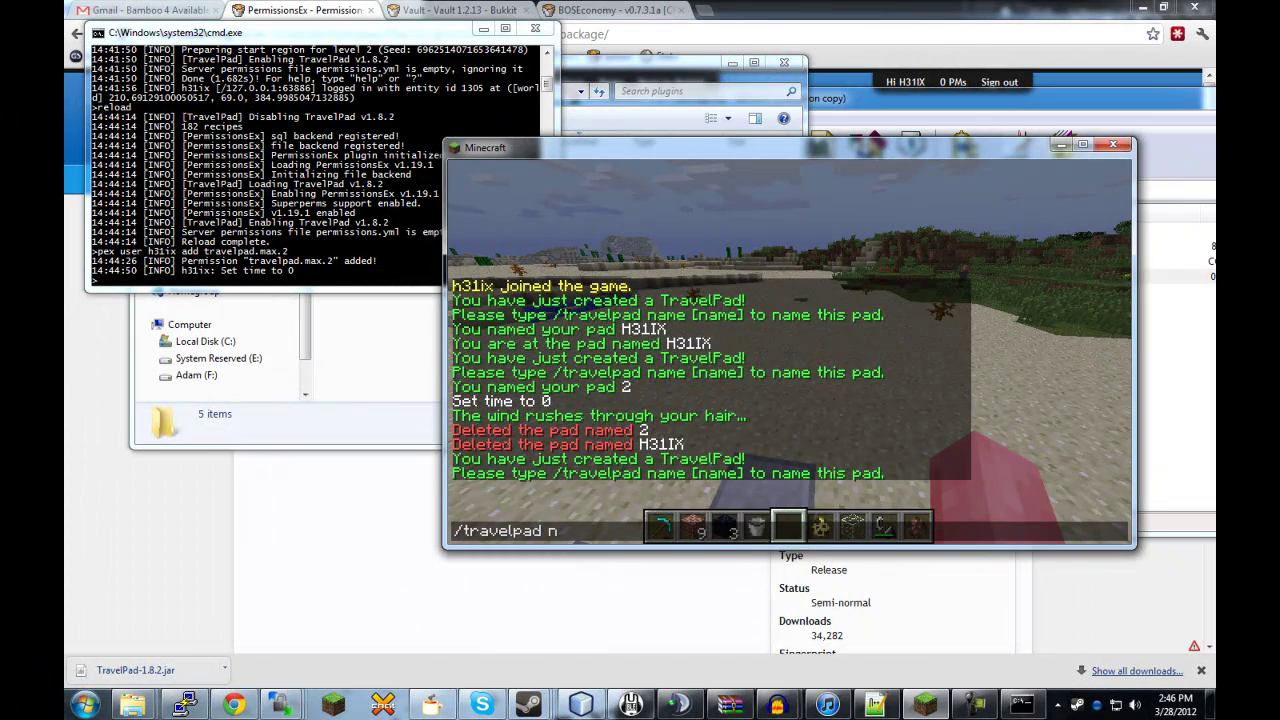
type(" a")
key("Return")
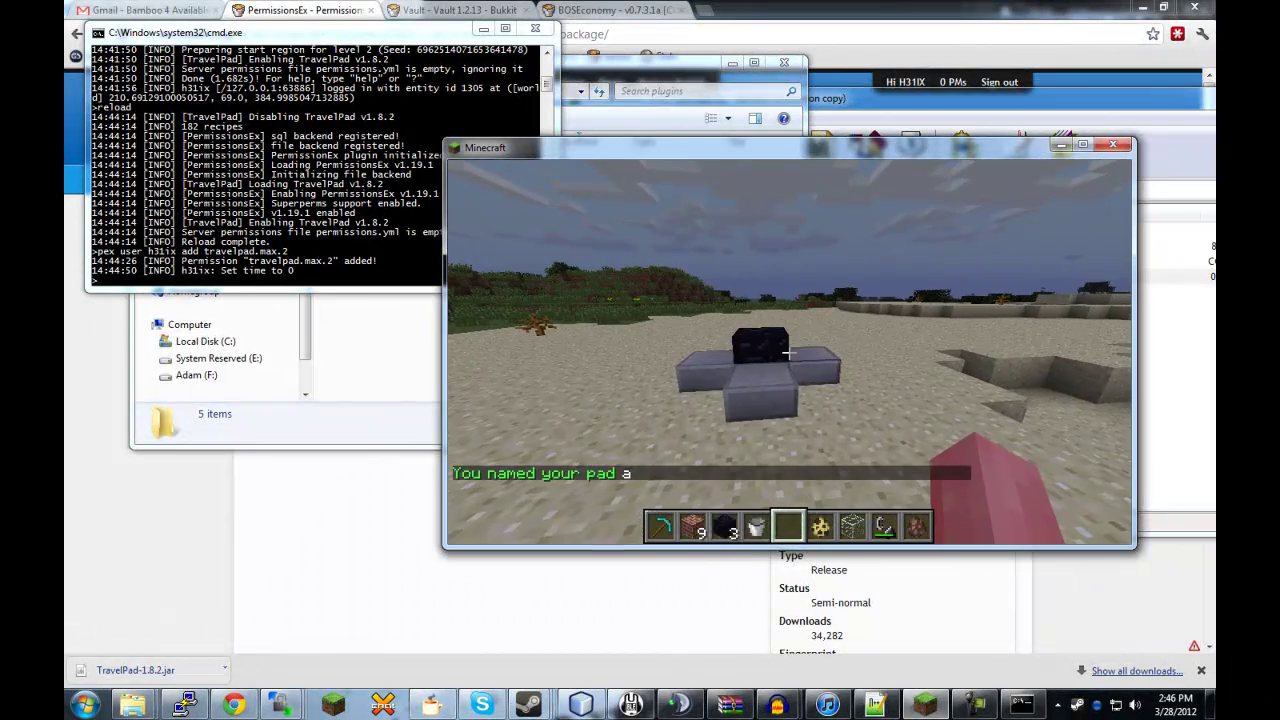
Switch to the server's plugins folder in Windows Explorer, enter the TravelPad folder and view pads.yml in Notepad++.
key("t")
mouse_move(133, 705)
left_click(150, 610)
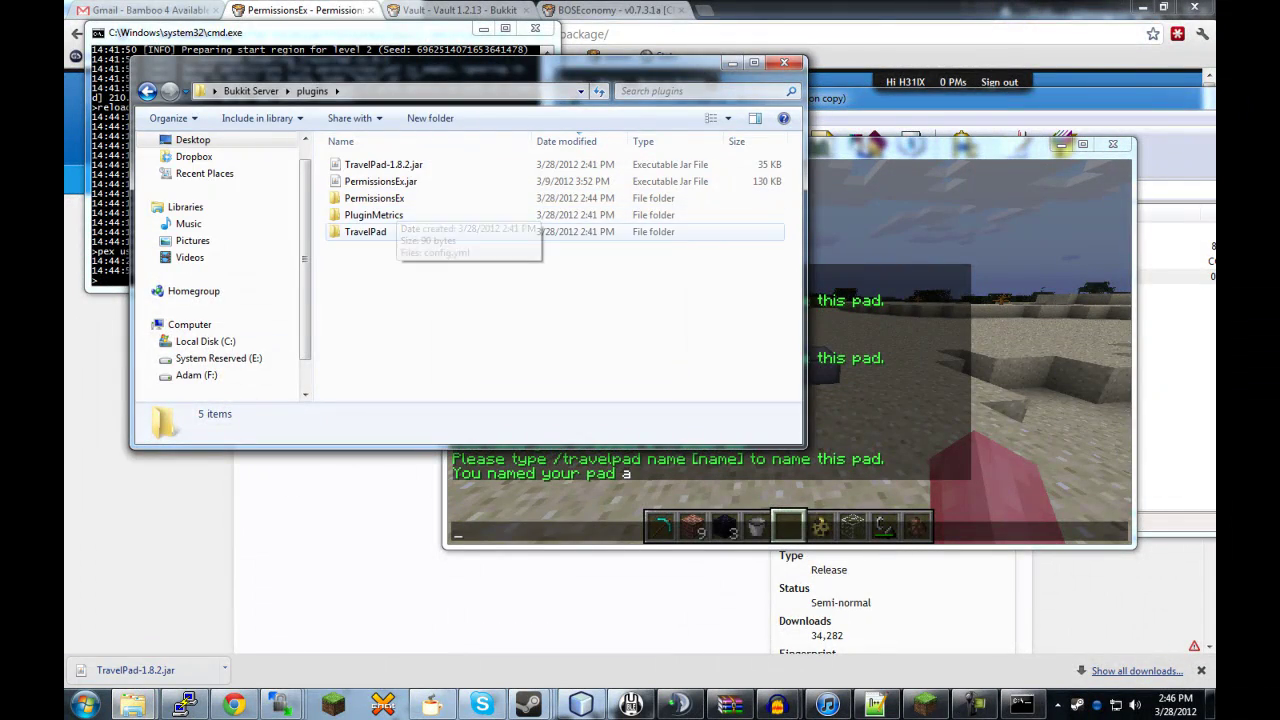
double_click(396, 230)
left_click(1096, 422)
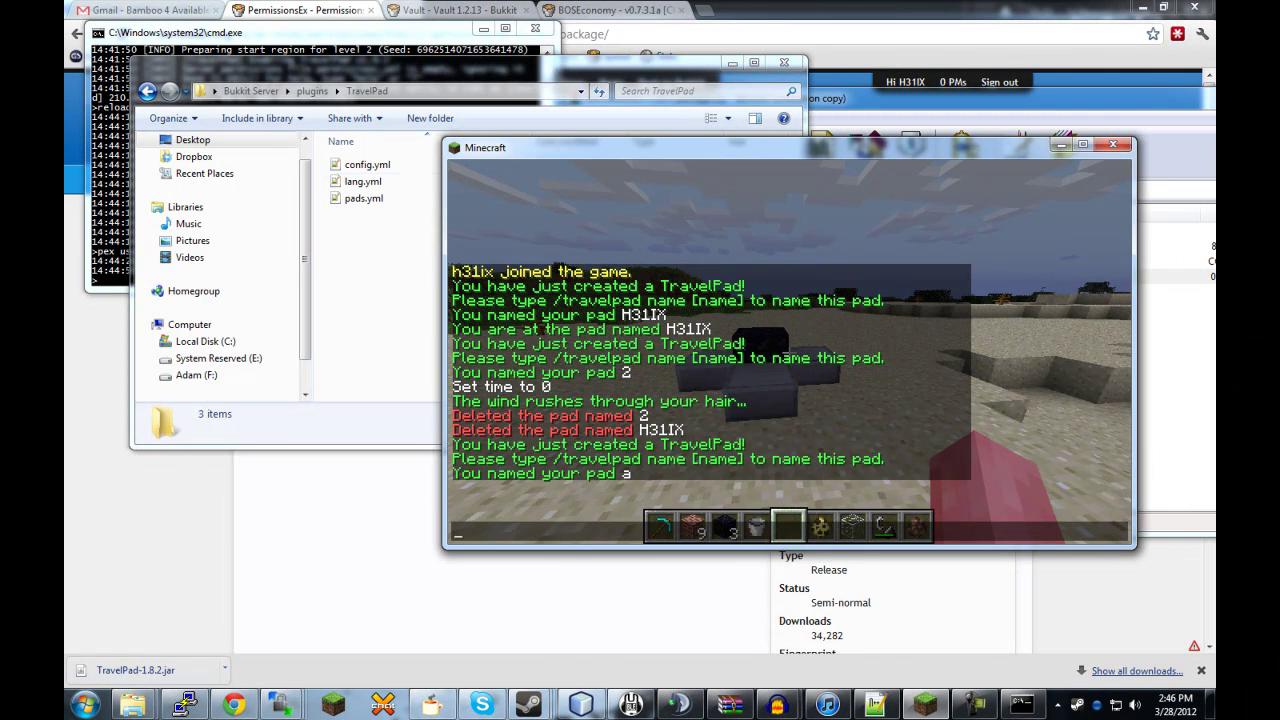
double_click(363, 198)
left_click(734, 410)
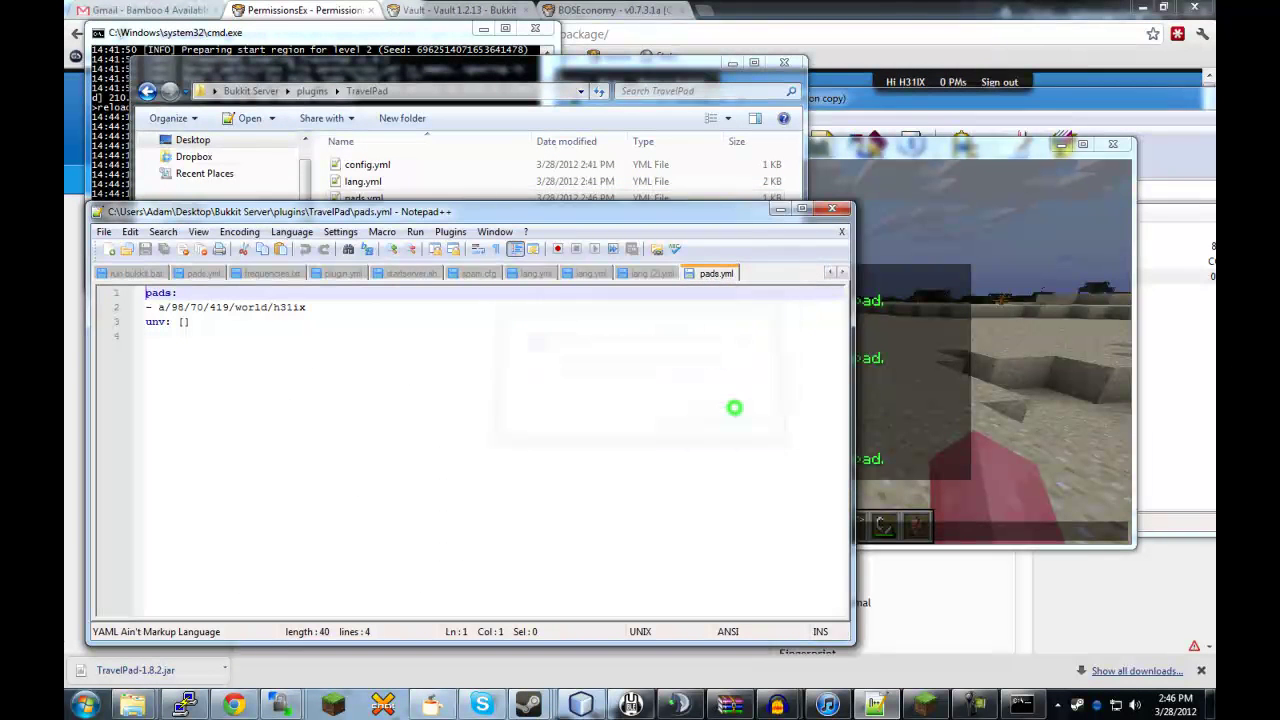
Open config.yml from the TravelPad folder in Notepad++ and go through its Teleportation Options.
left_click(430, 141)
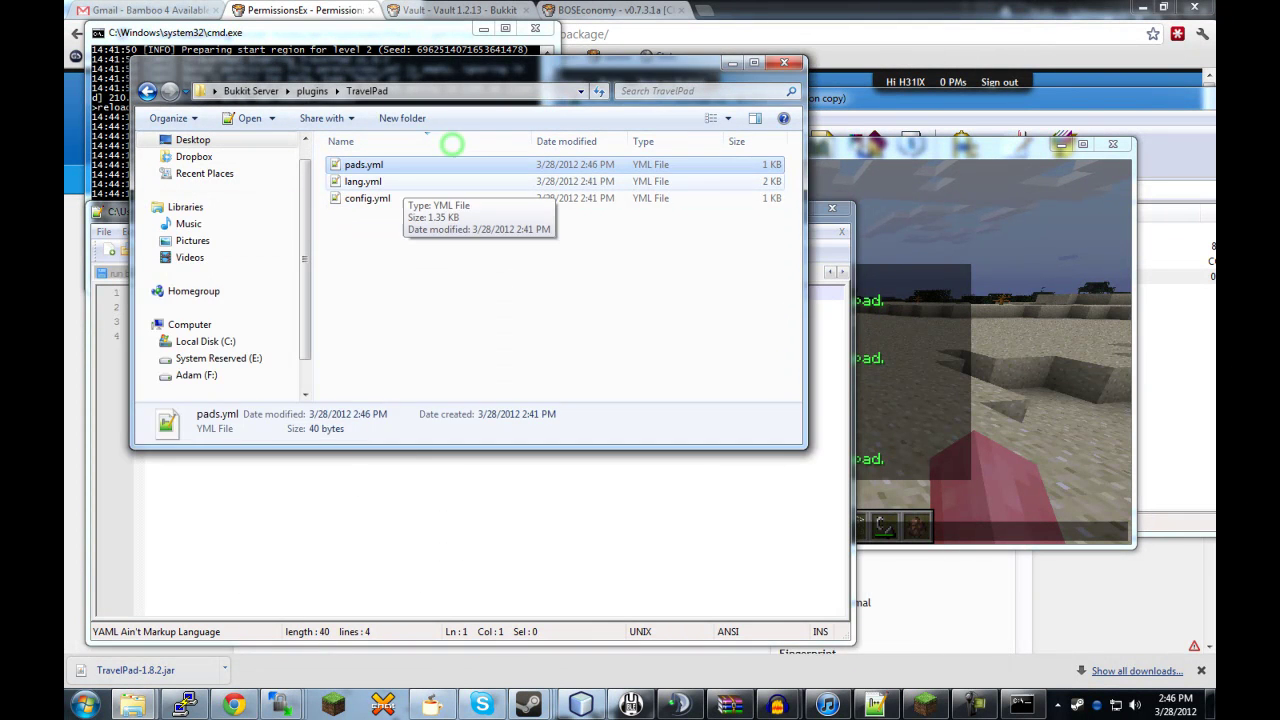
double_click(364, 197)
left_click(380, 382)
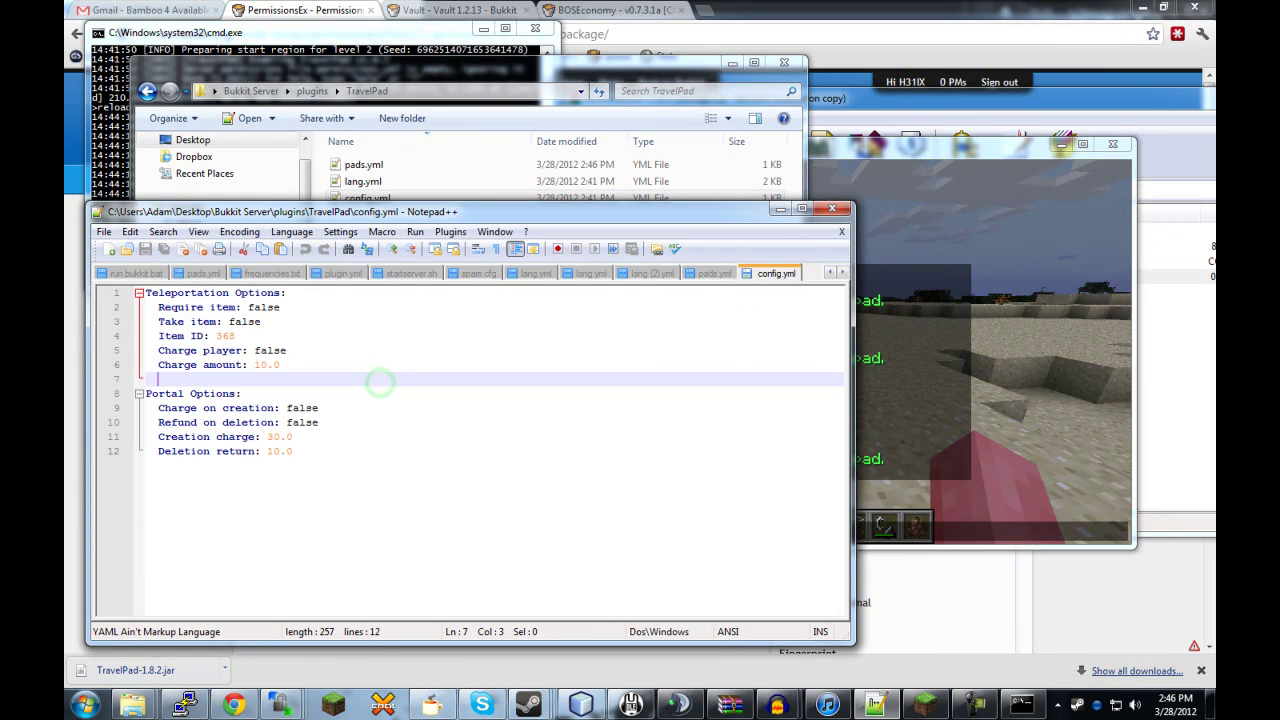
left_click(366, 336)
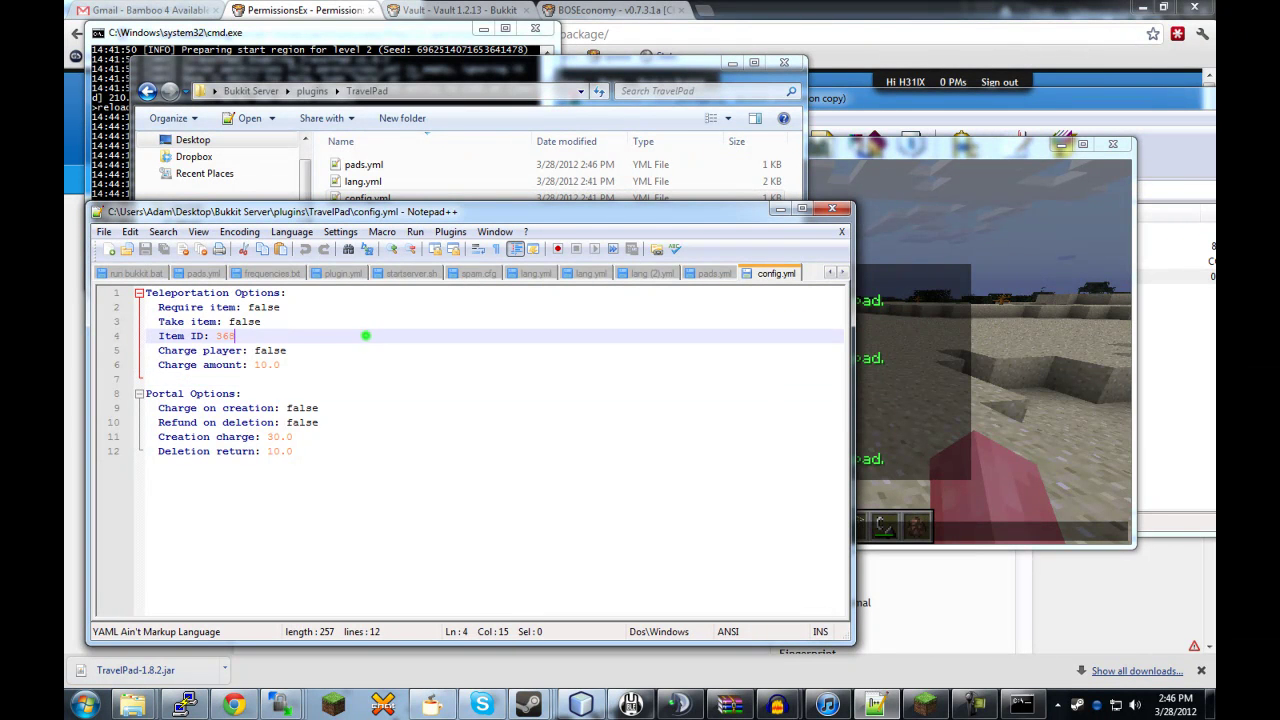
left_click(308, 316)
left_click(306, 298)
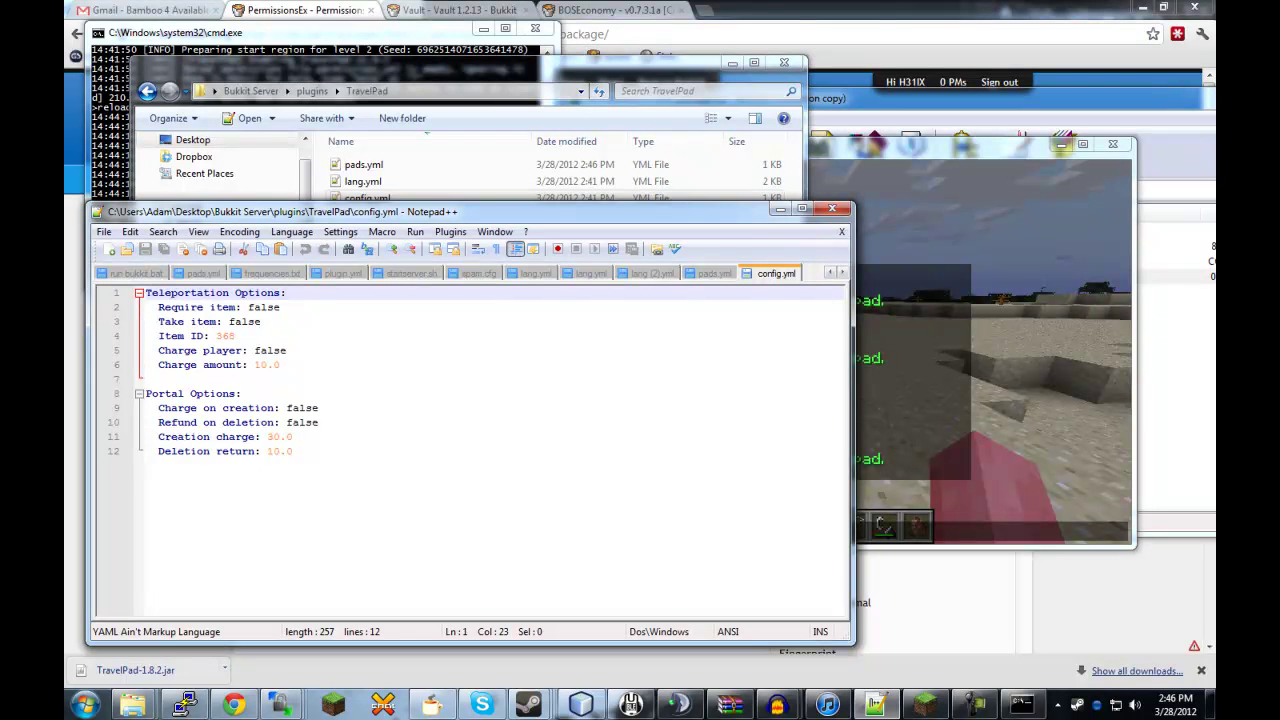
Set Require item to true under Teleportation Options and point out the Item ID line.
left_click(287, 308)
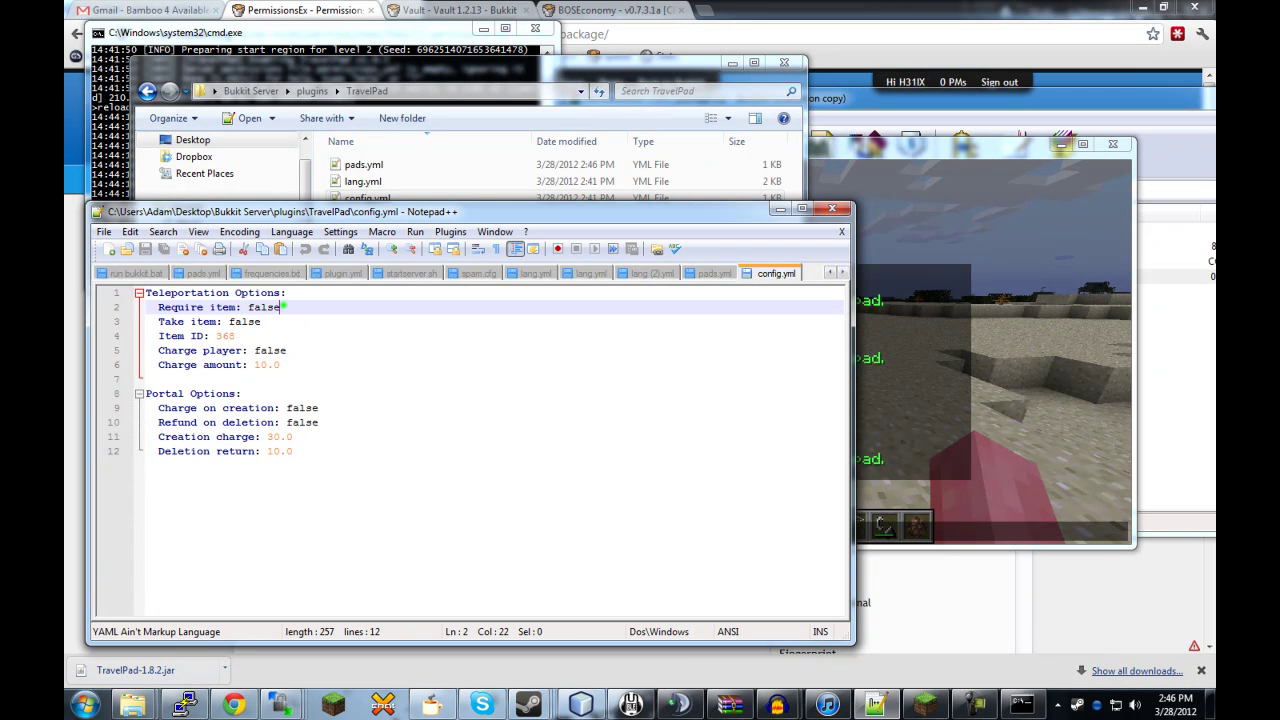
double_click(283, 307)
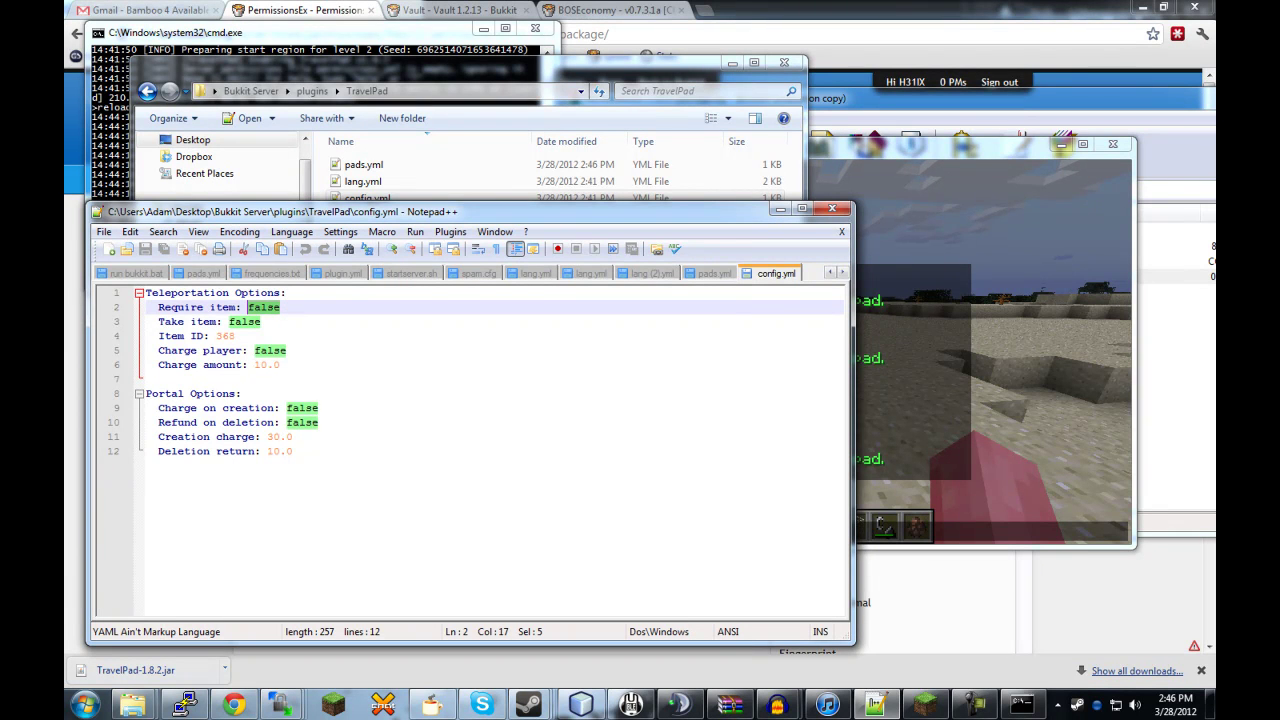
type("tru")
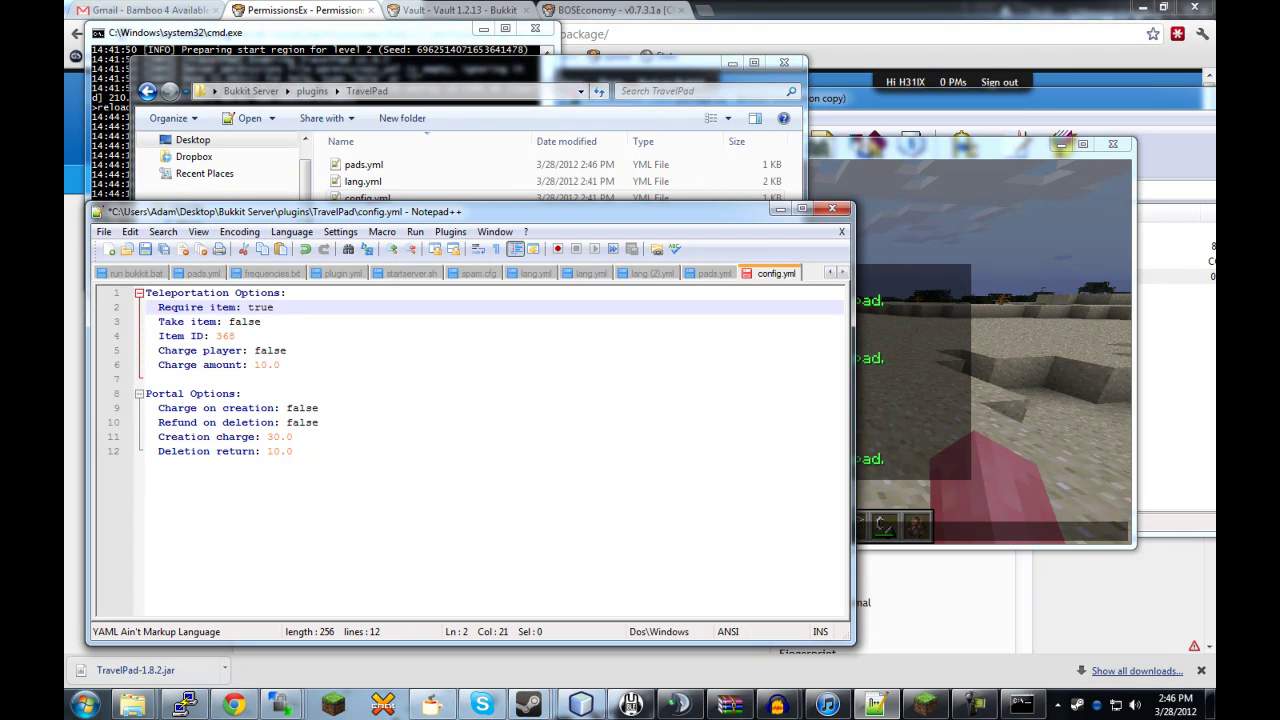
left_click(258, 336)
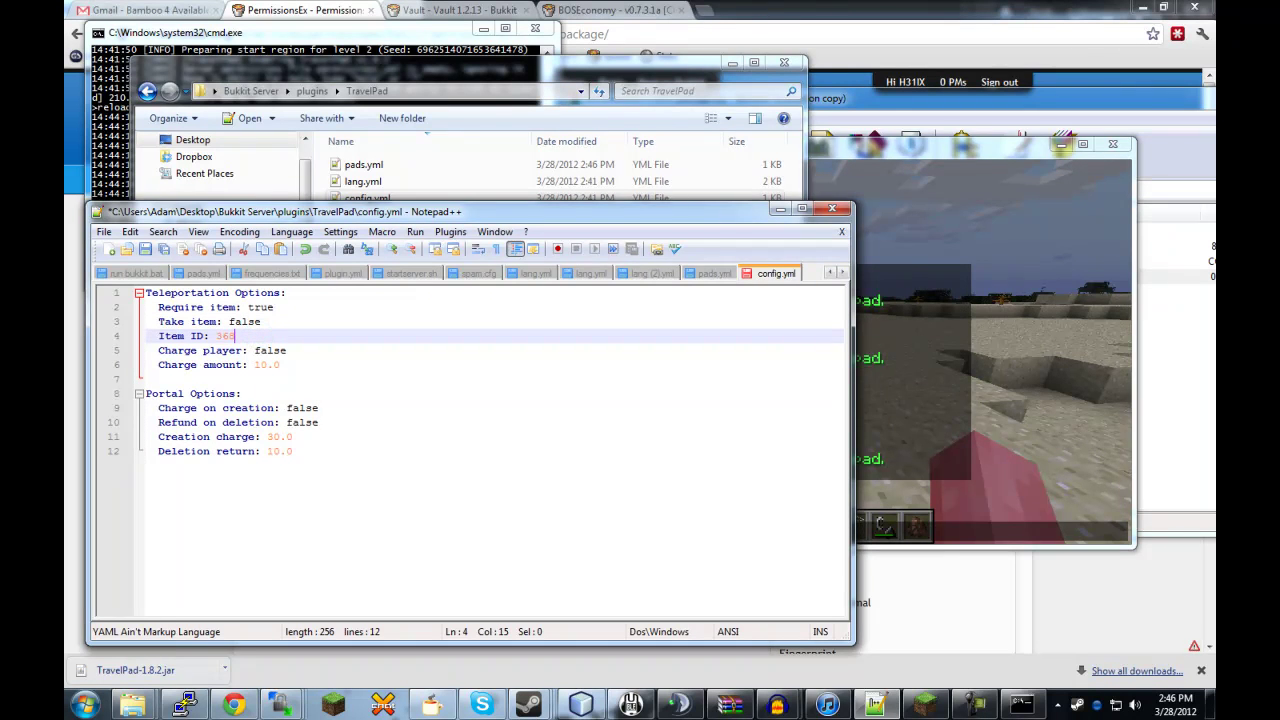
Return to Minecraft and build a second TravelPad on the sand with four bricks around an obsidian block.
left_click(988, 348)
key("Escape")
key("w")
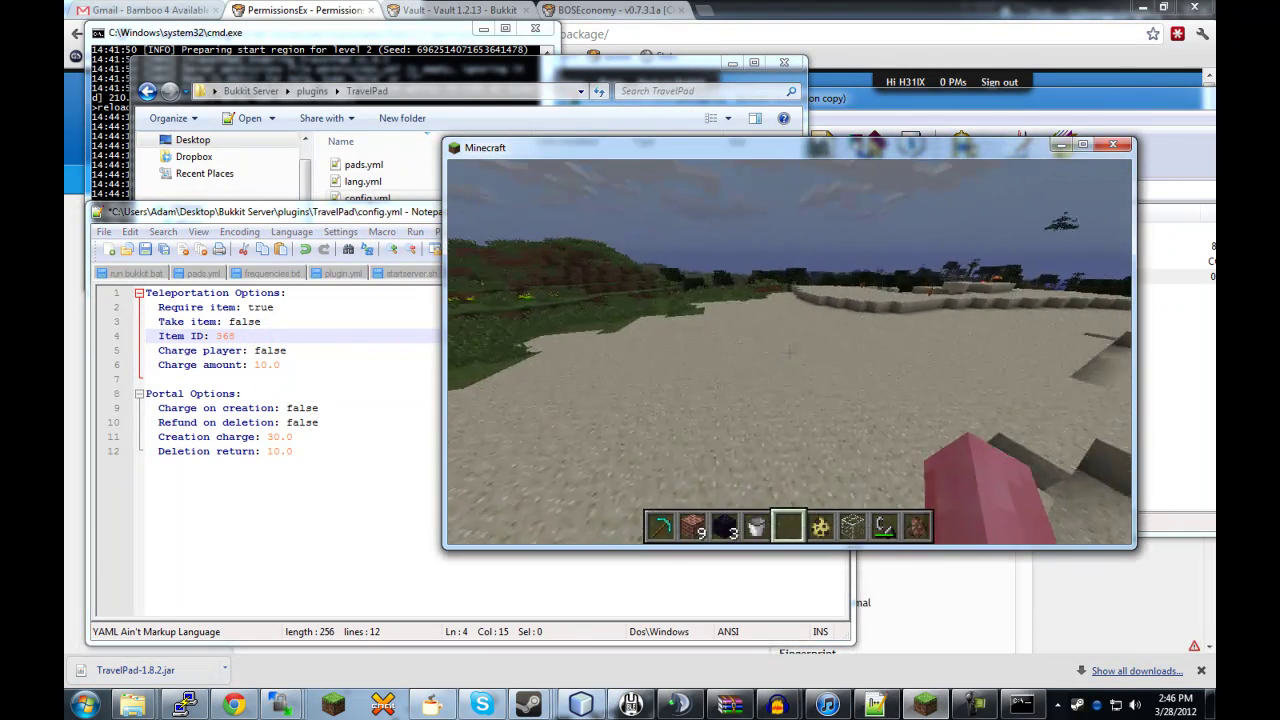
scroll(789, 352, "up", 4)
scroll(789, 352, "down", 1)
right_click(789, 352)
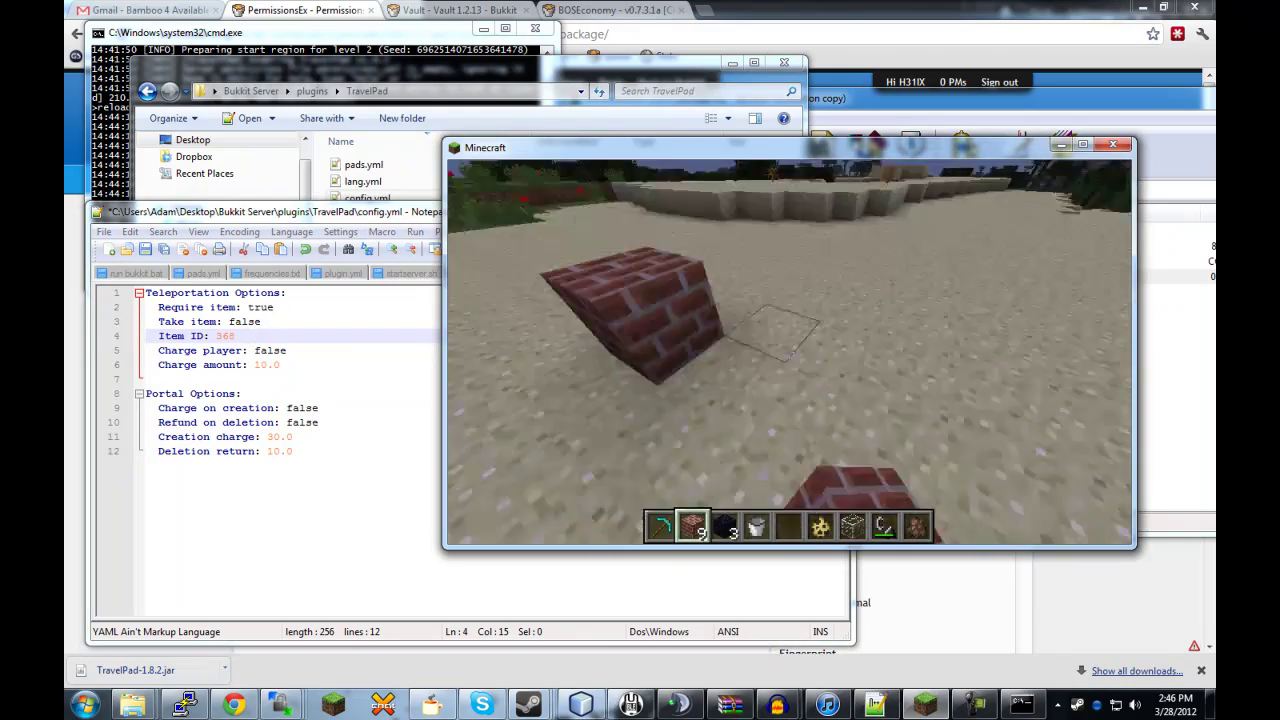
right_click(789, 352)
right_click(789, 352)
right_click(789, 352)
scroll(789, 352, "down", 1)
right_click(789, 352)
Name the second TravelPad b with the /travelpad name b command.
type("/trea")
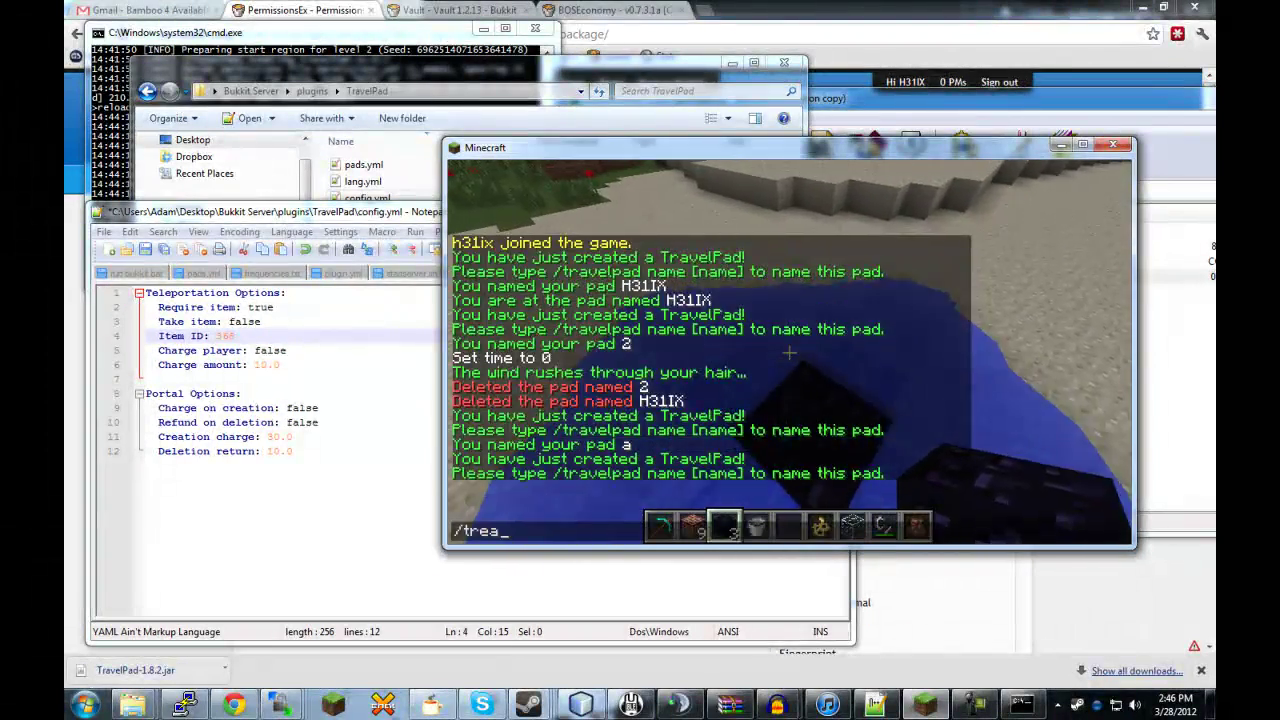
key("BackSpace")
key("BackSpace")
type("avelpad name b")
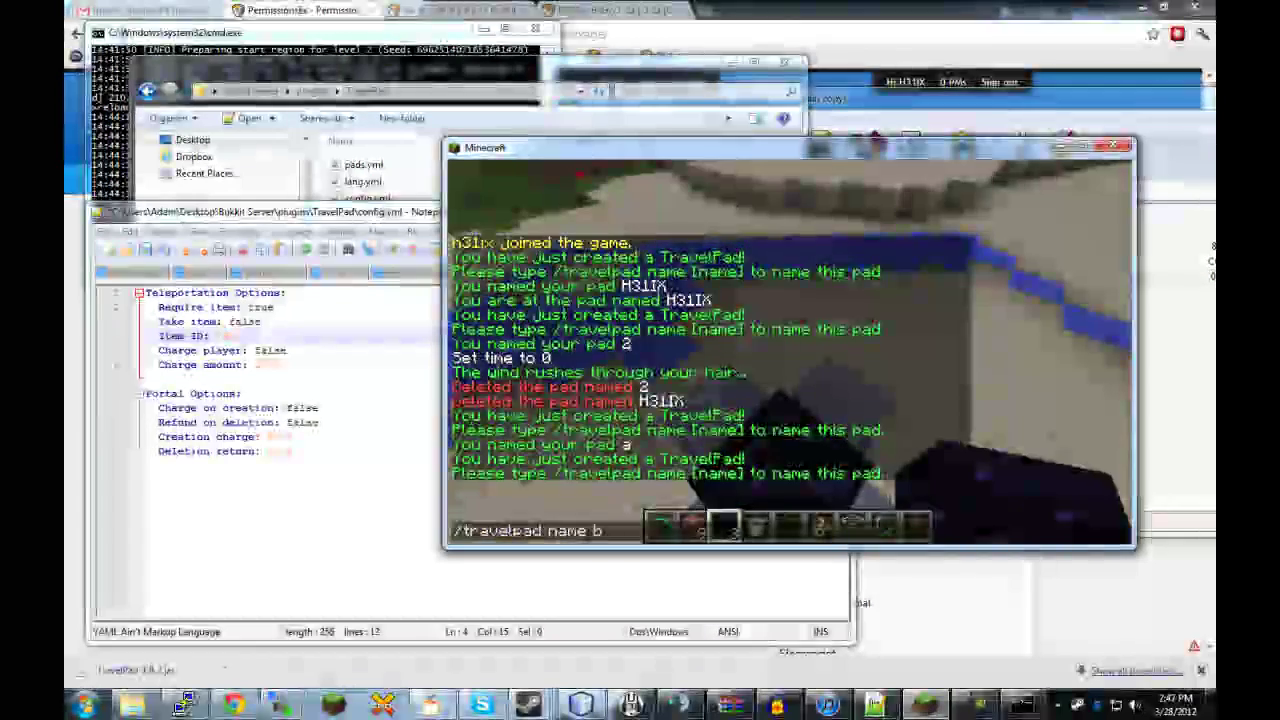
key("Return")
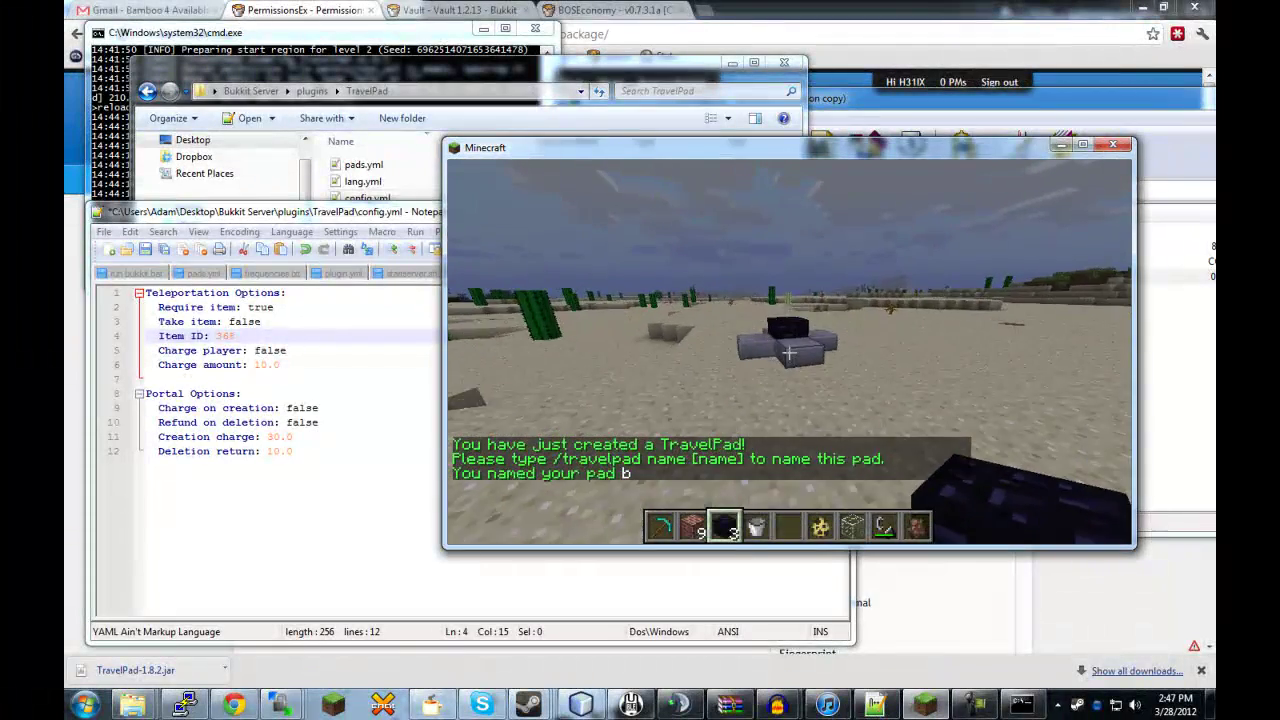
Try to teleport with a /travelpad command while standing on the sand away from the pads.
key("w")
key("a")
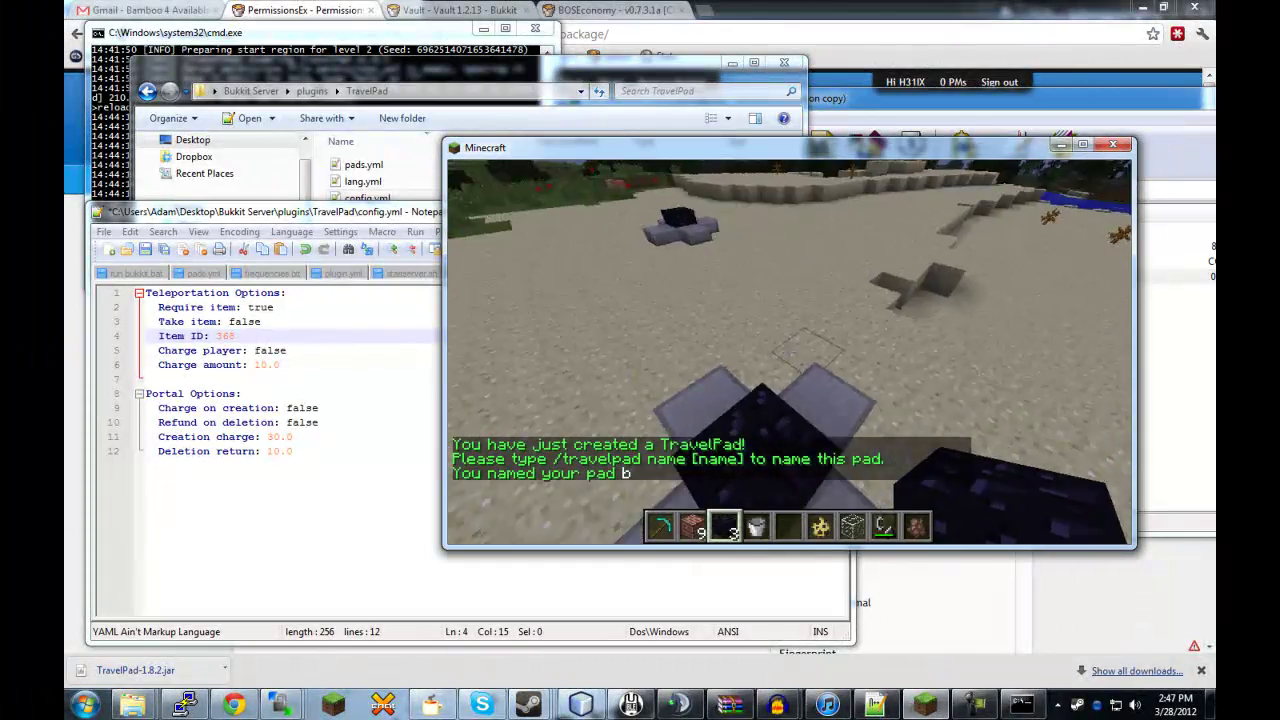
key("s")
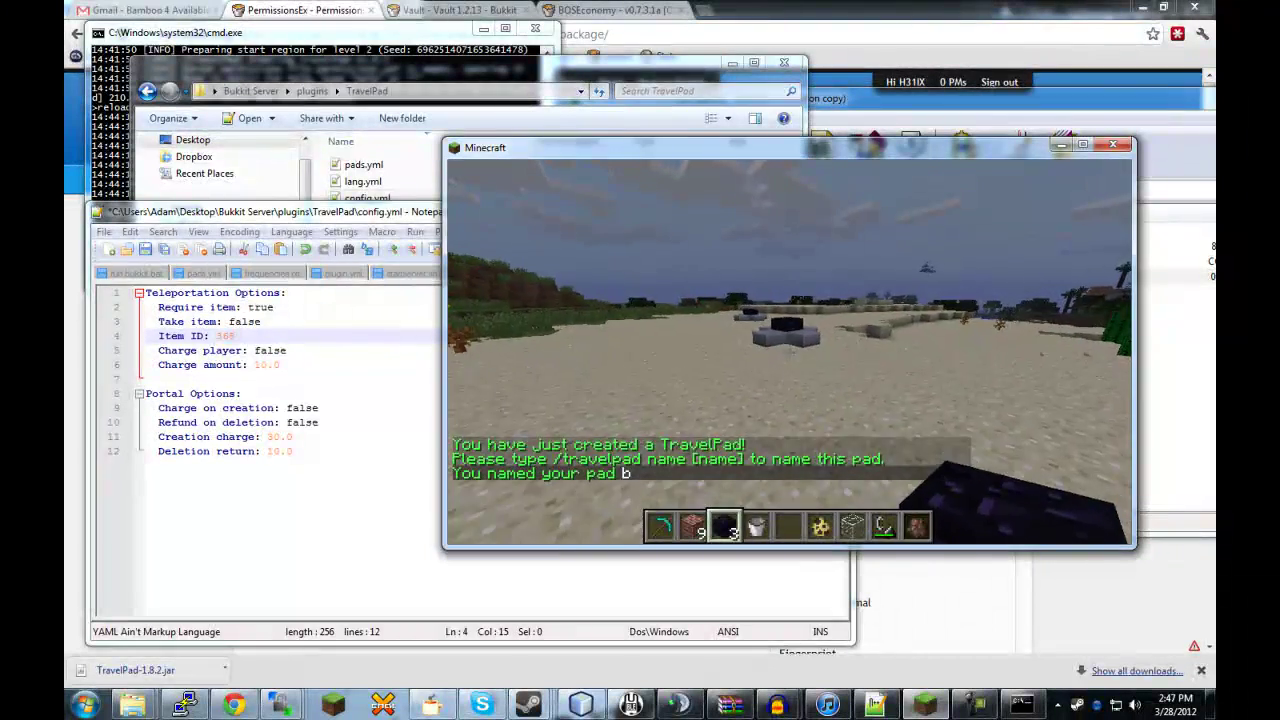
key("t")
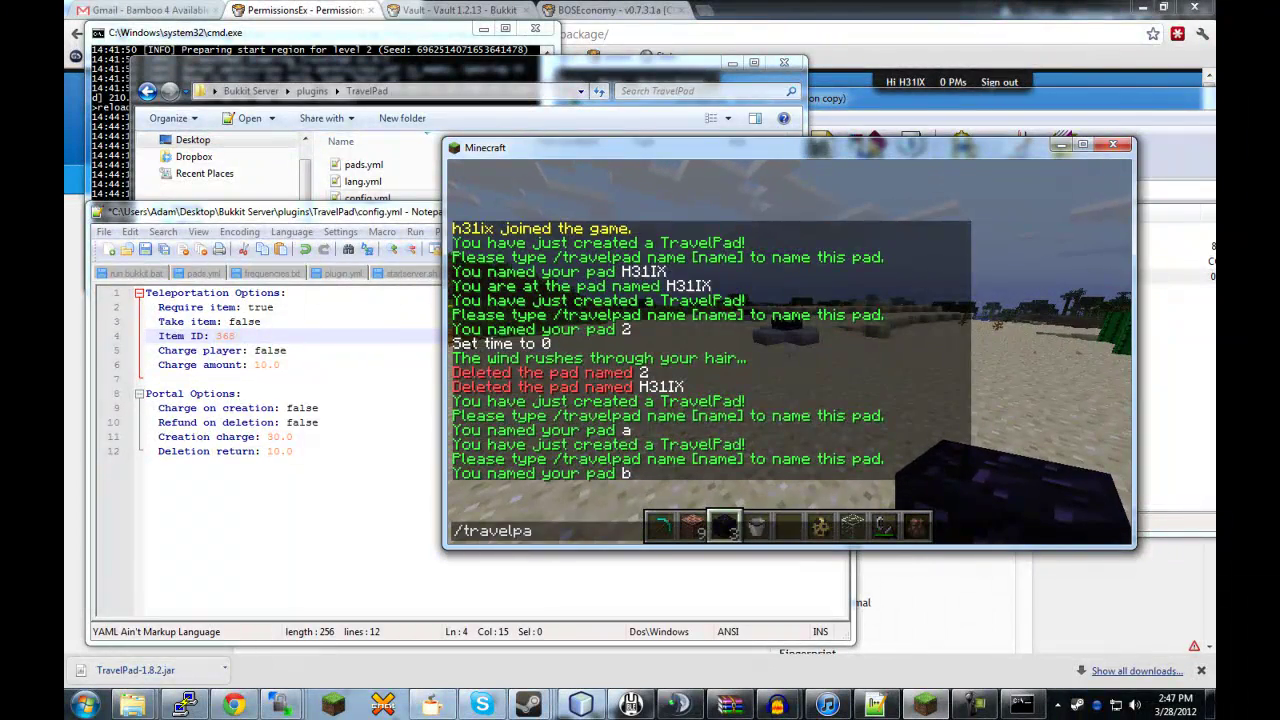
key("Return")
Walk onto pad b and teleport to pad a with a /travelpad command.
key("w")
key("w")
key("space")
key("s")
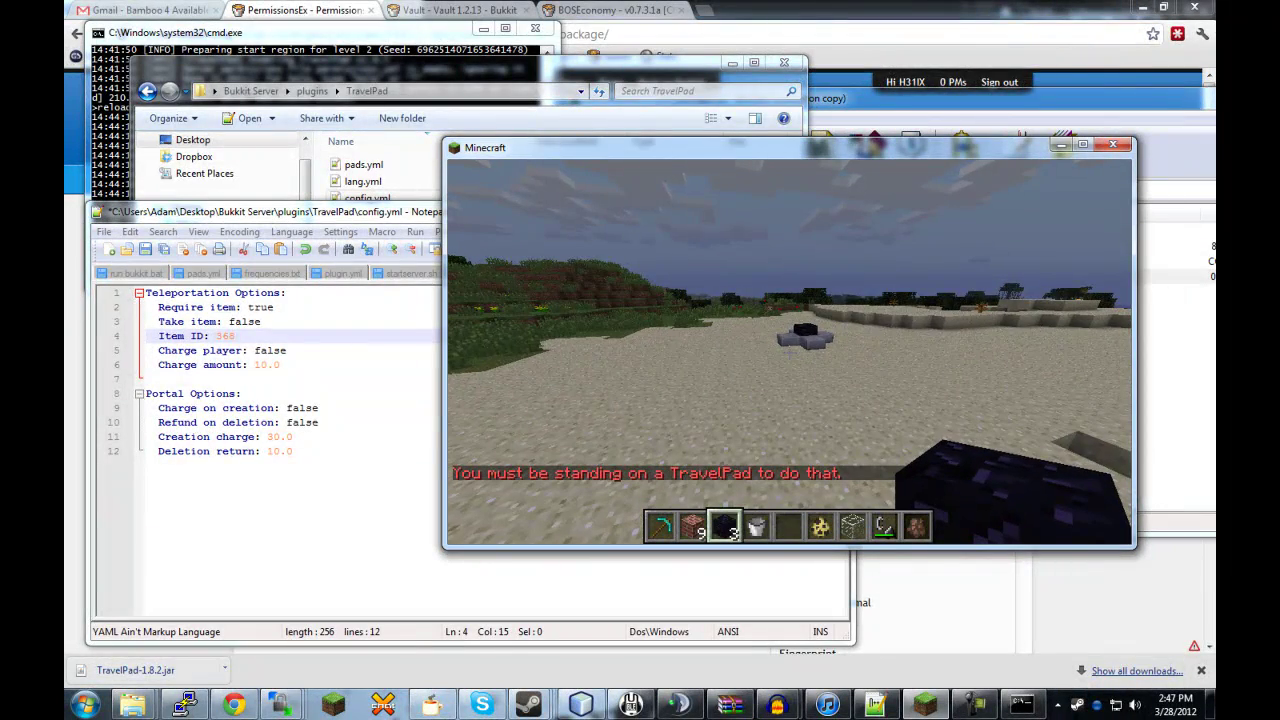
key("w")
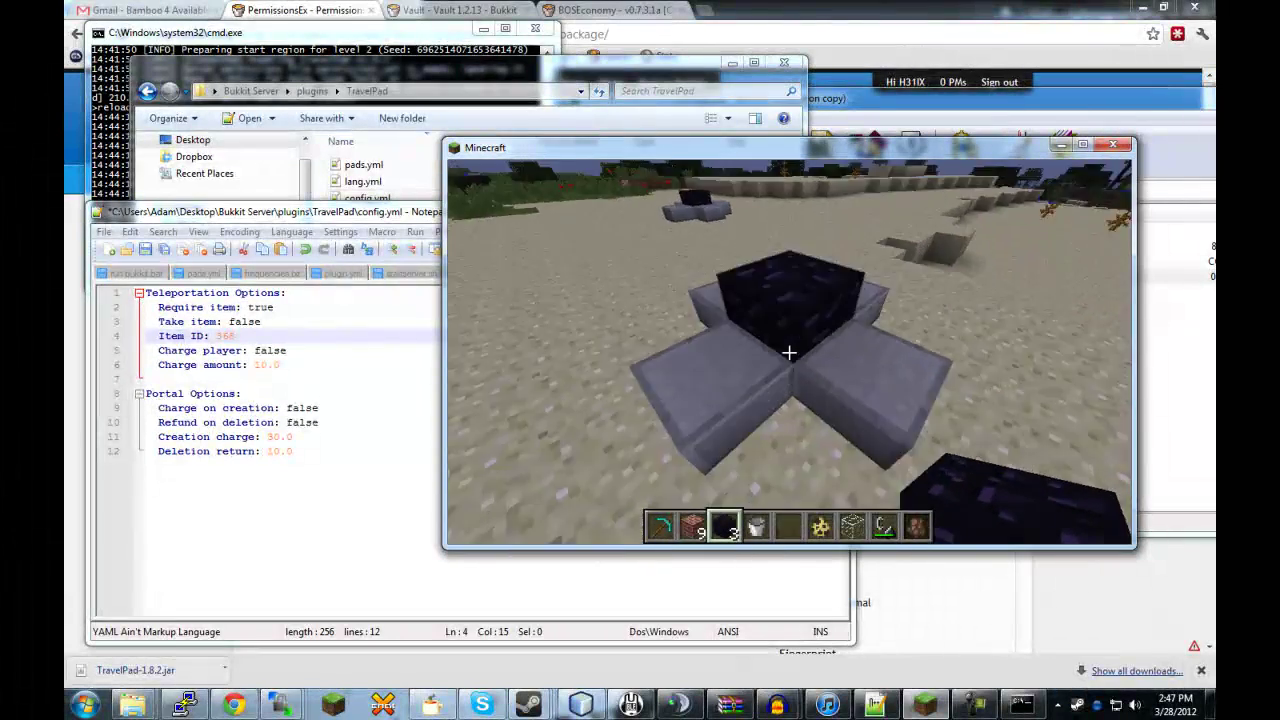
key("w")
key("s")
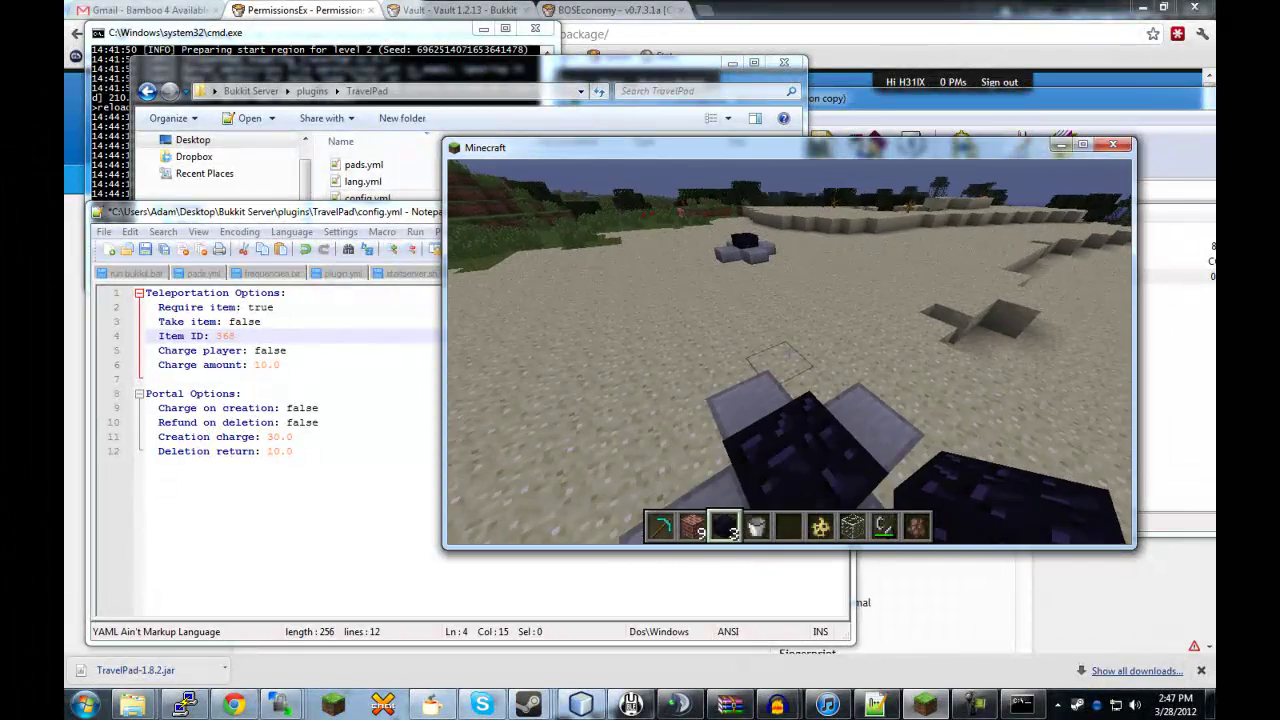
key("w")
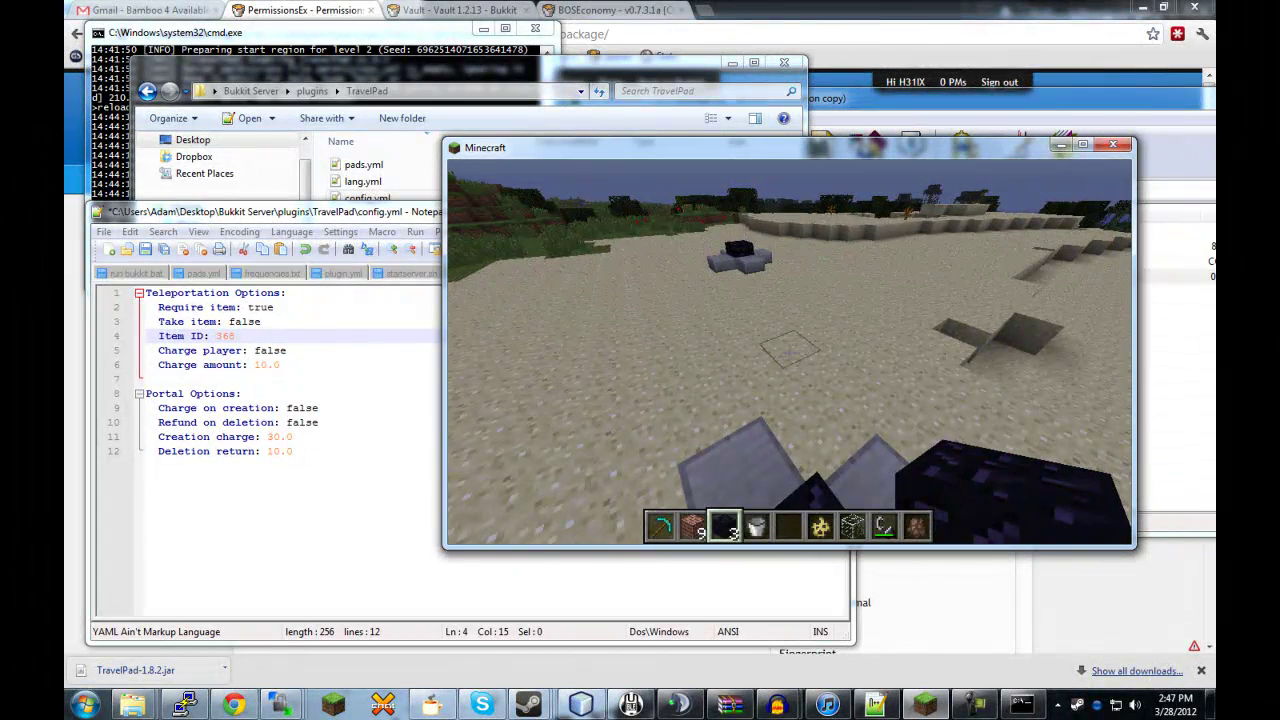
key("t")
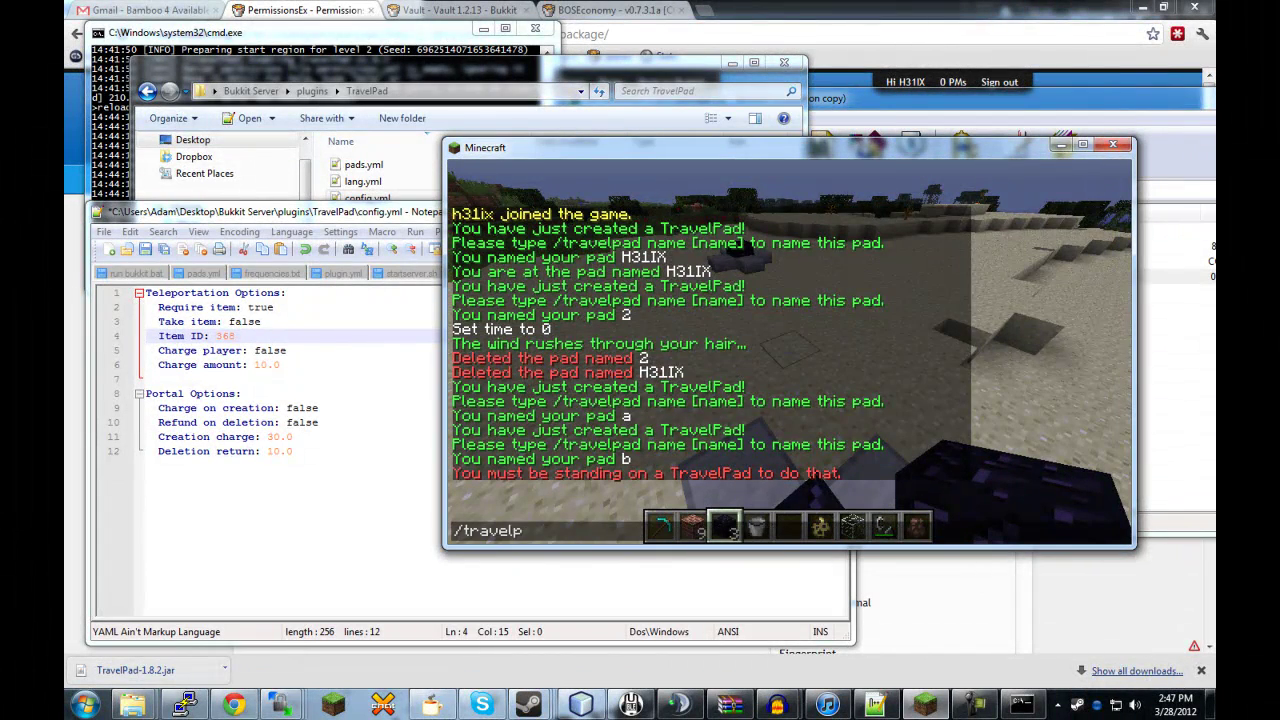
key("Return")
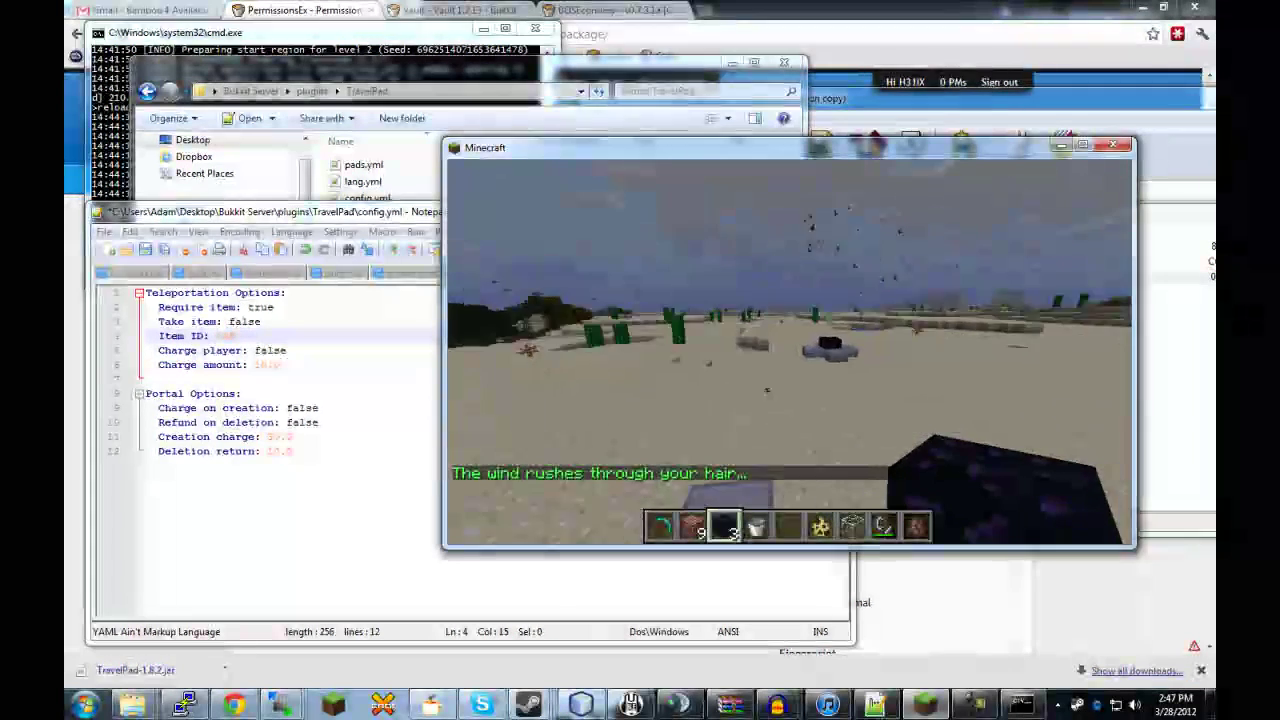
Check the Require item line of config.yml in Notepad++ and return to Minecraft.
key("t")
left_click(251, 352)
left_click(783, 417)
left_click(765, 273)
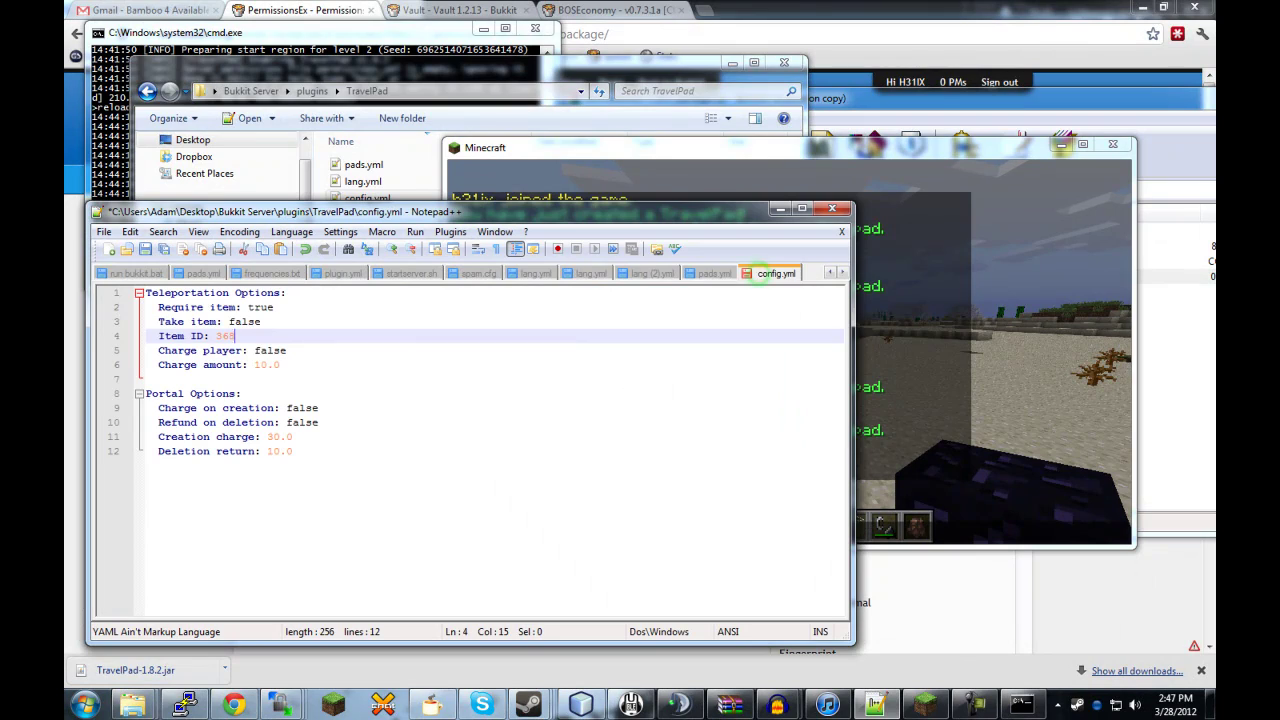
left_click(280, 308)
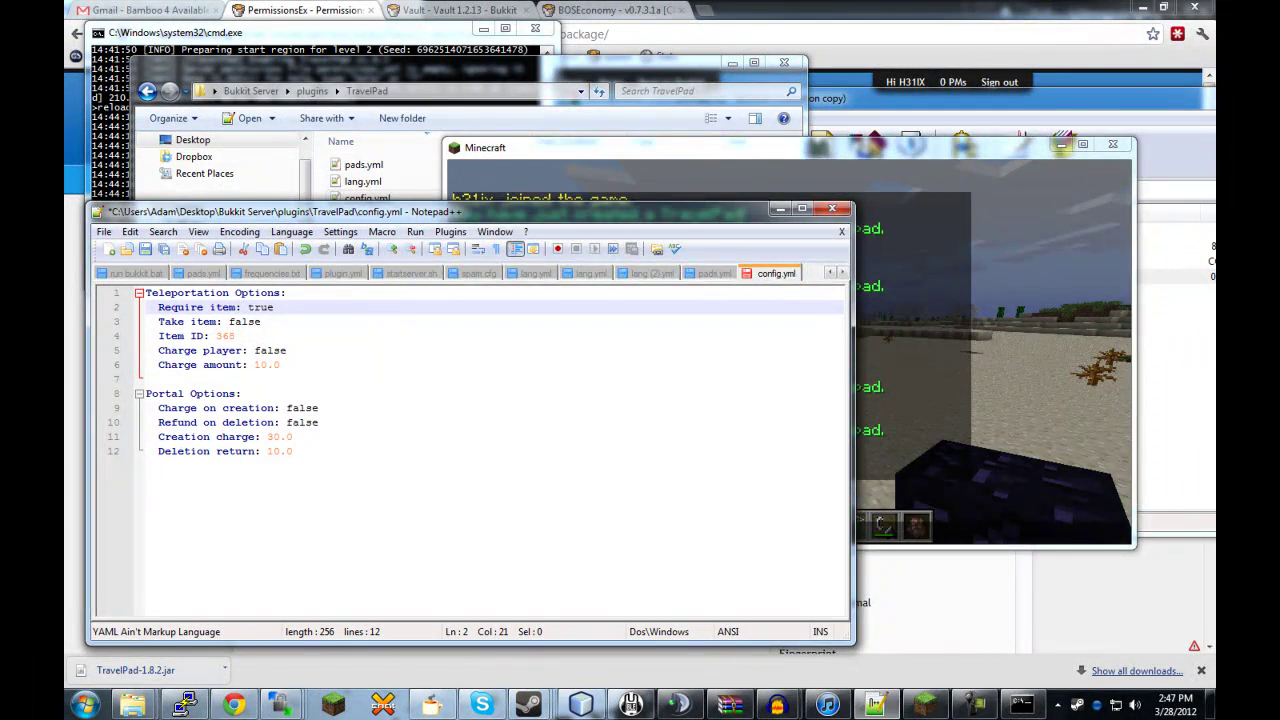
key("alt+Tab")
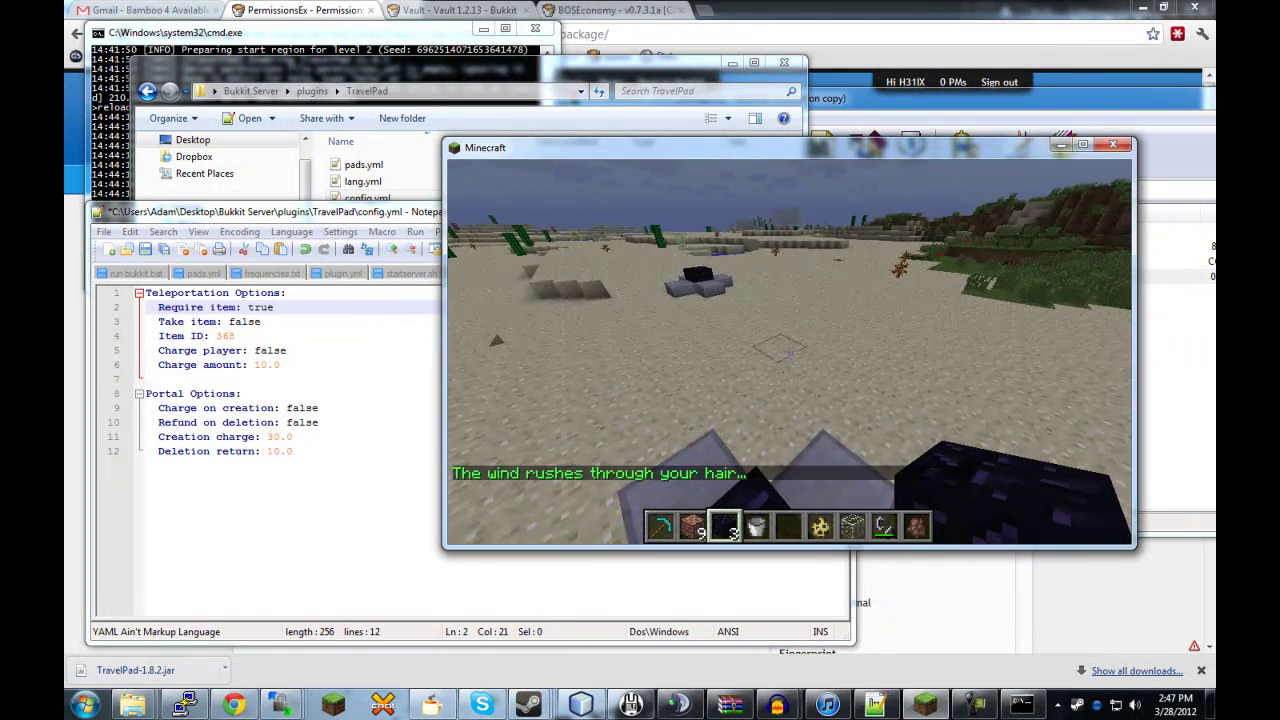
Switch to Notepad++ and examine the Item ID line under Teleportation Options in config.yml.
key("t")
left_click(237, 335)
key("Left")
key("Left")
key("Left")
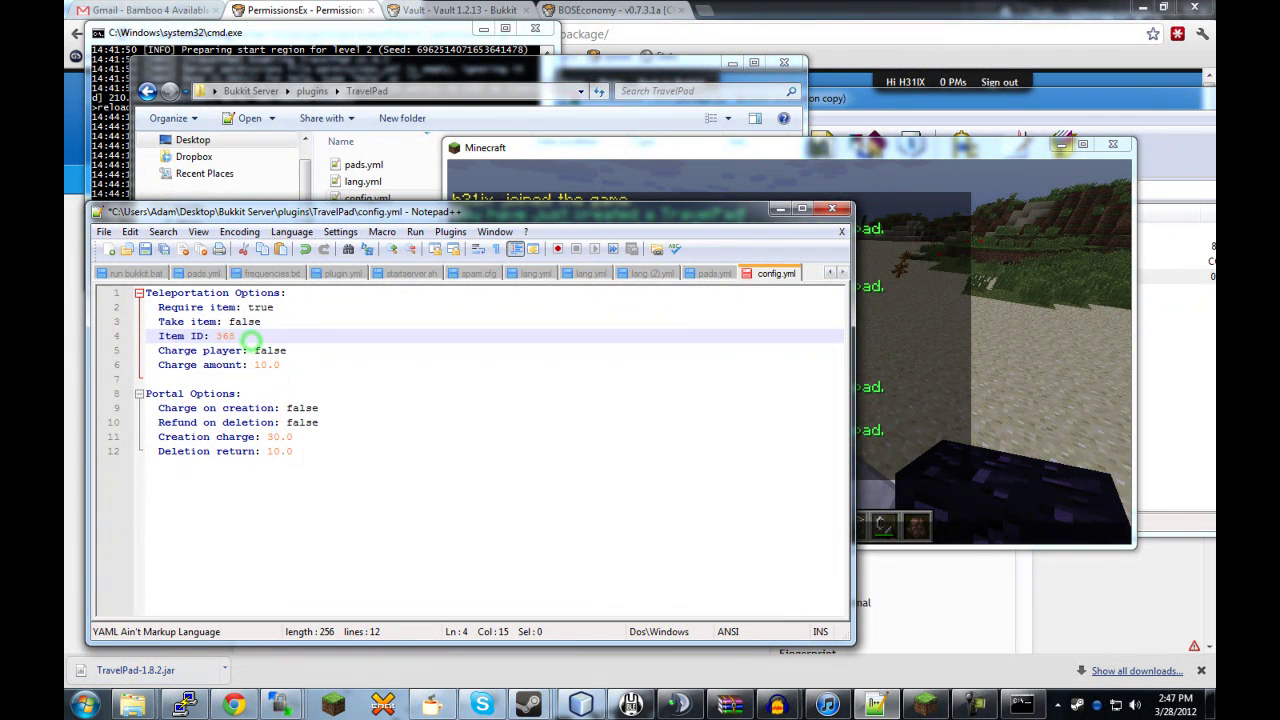
Return to Minecraft, reload the server with /reload and try to teleport with a /travelpad command without the required item.
left_click(915, 345)
type("/reload")
key("Return")
type("/travelpad t")
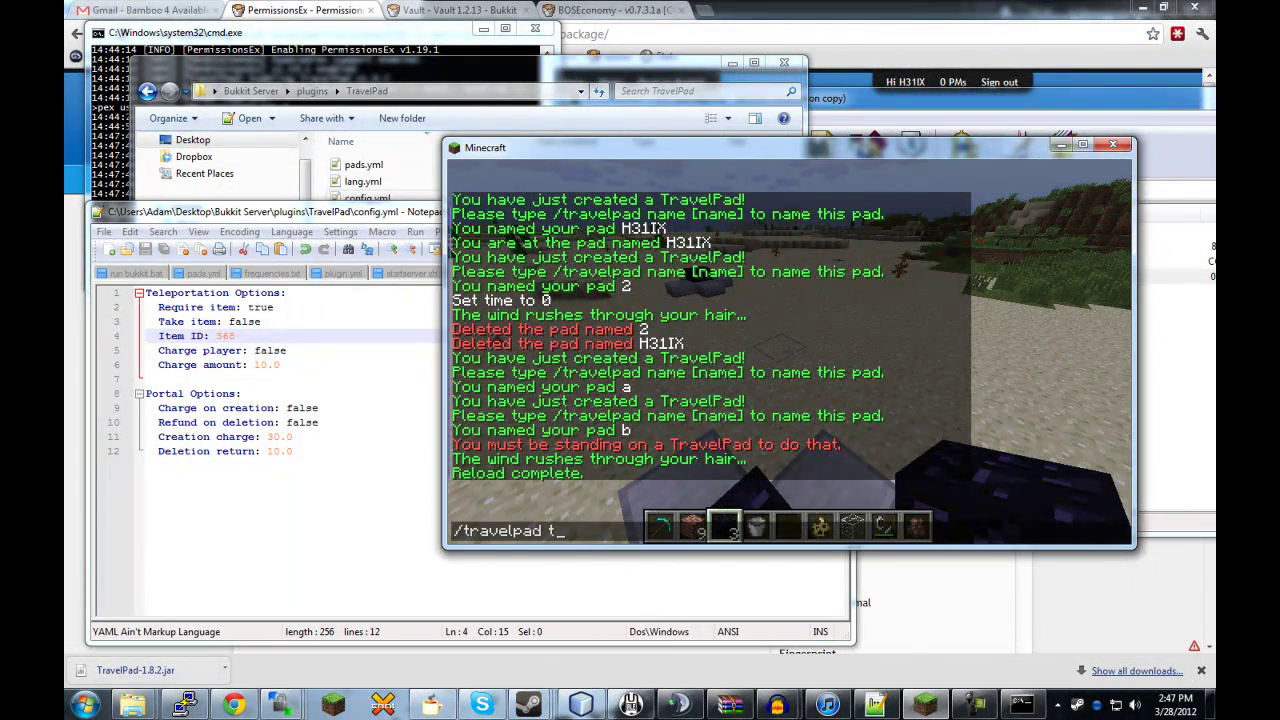
key("Return")
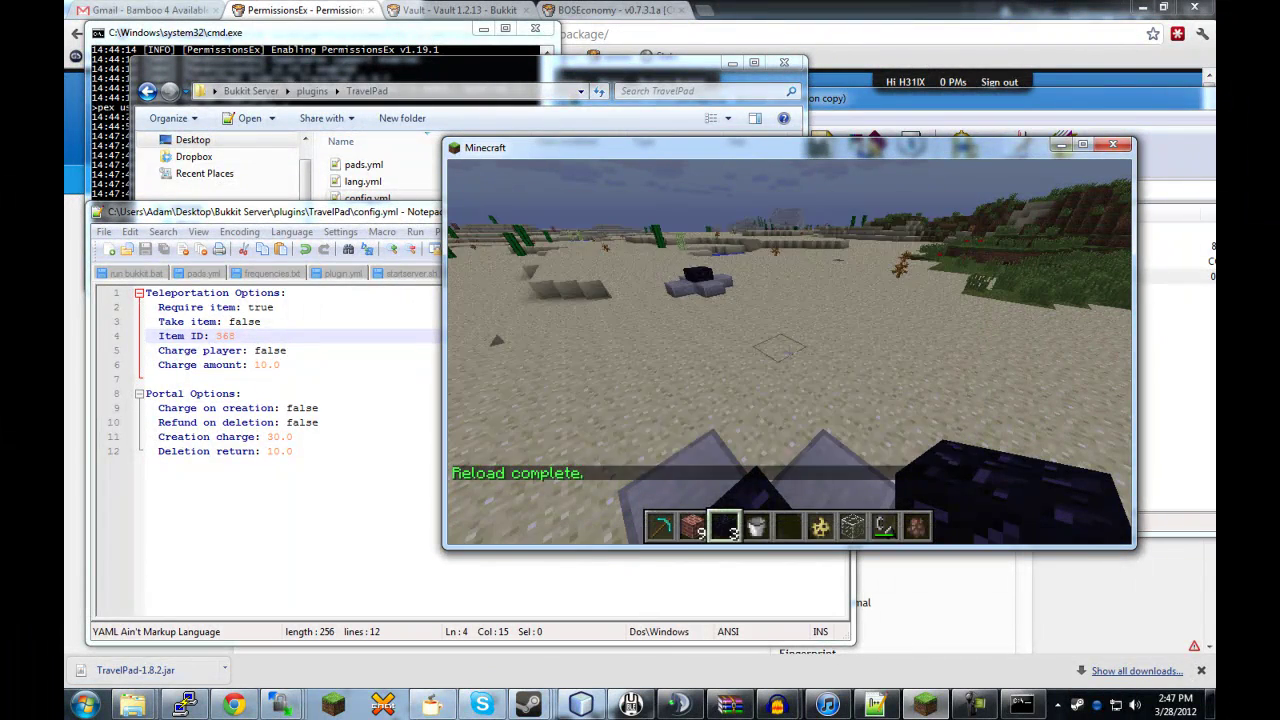
Take an Eye of Ender from the creative item selection into the fifth hotbar slot and hold it.
key("e")
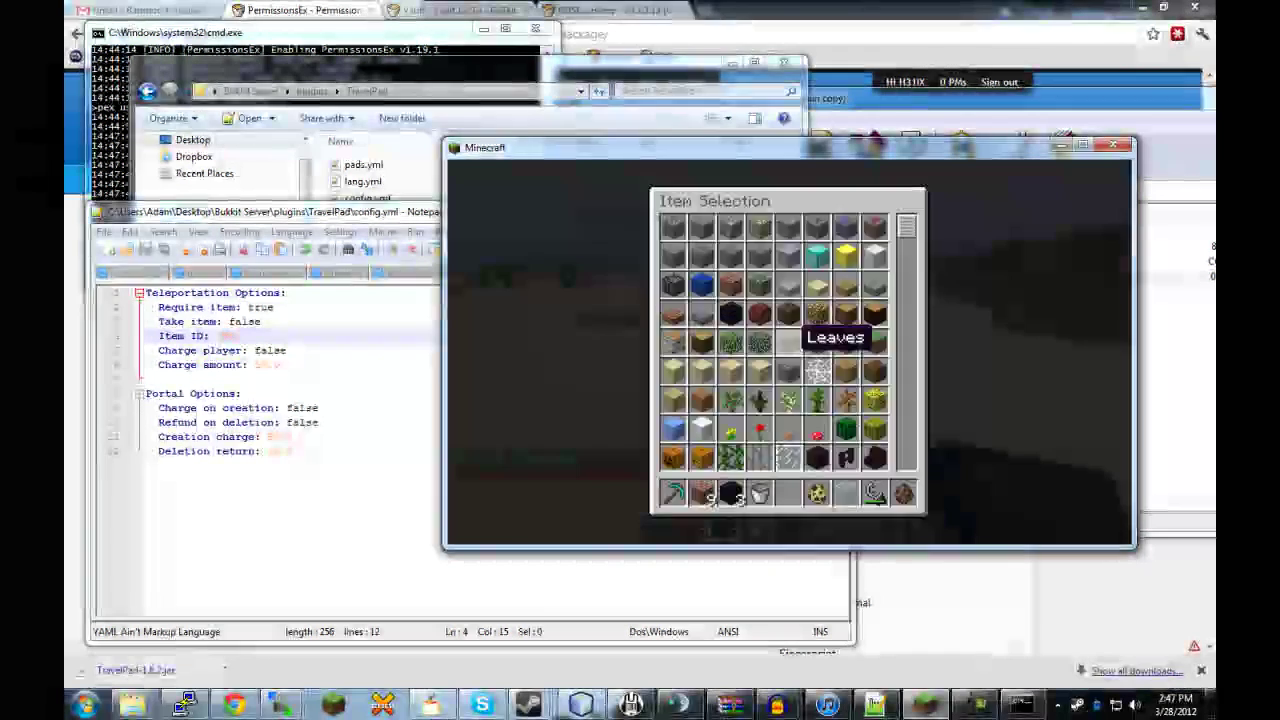
scroll(814, 356, "down", 10)
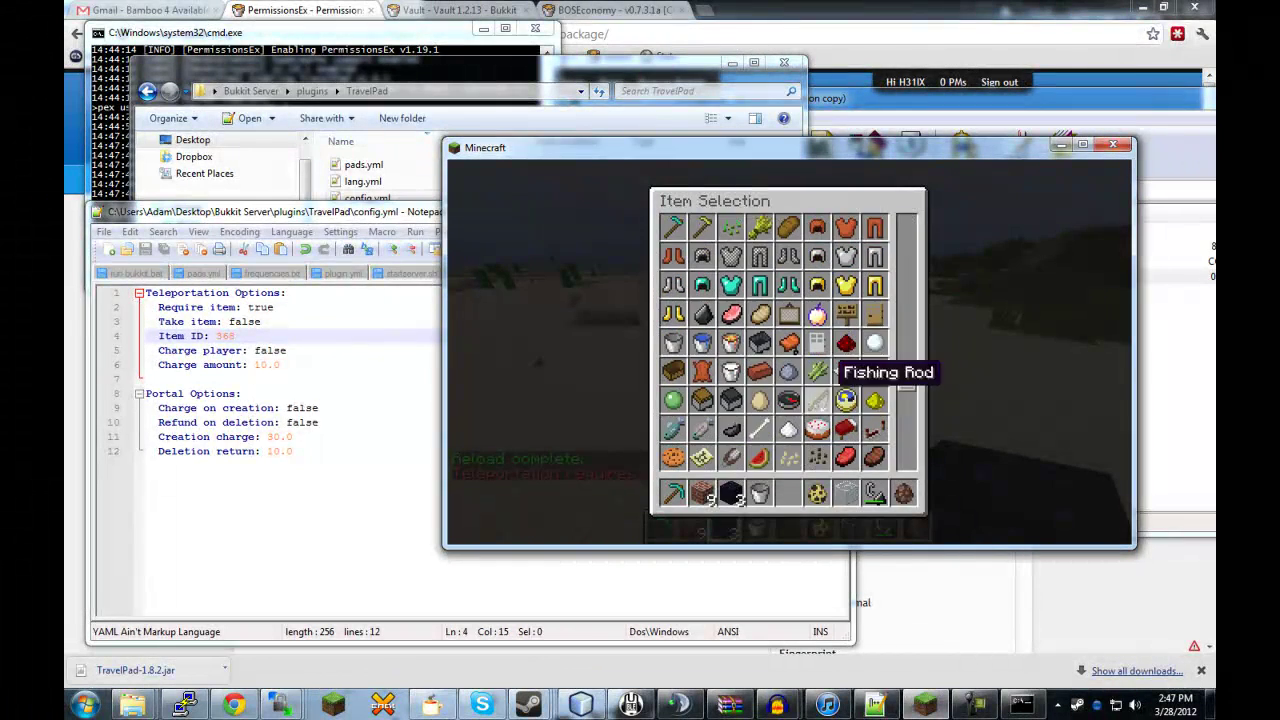
scroll(875, 401, "down", 6)
left_click(874, 373)
left_click(791, 495)
key("e")
key("5")
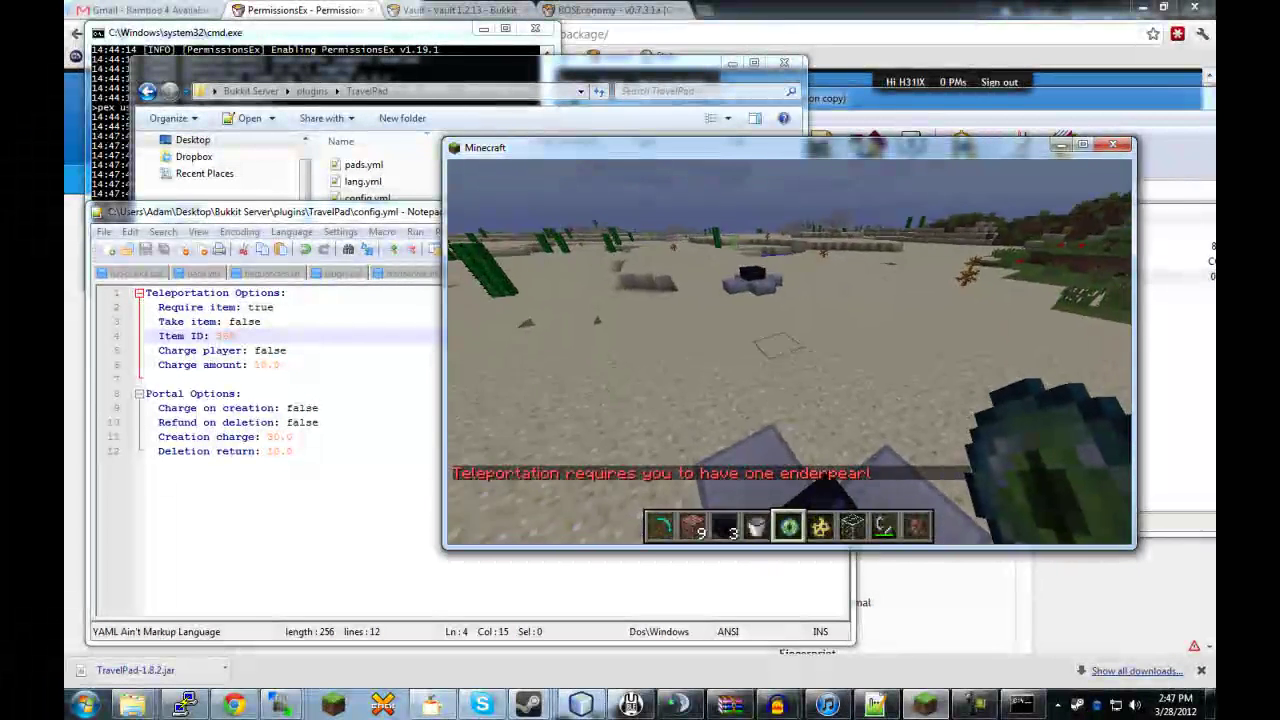
Try to teleport with a /travelpad command while holding the Eye of Ender.
key("t")
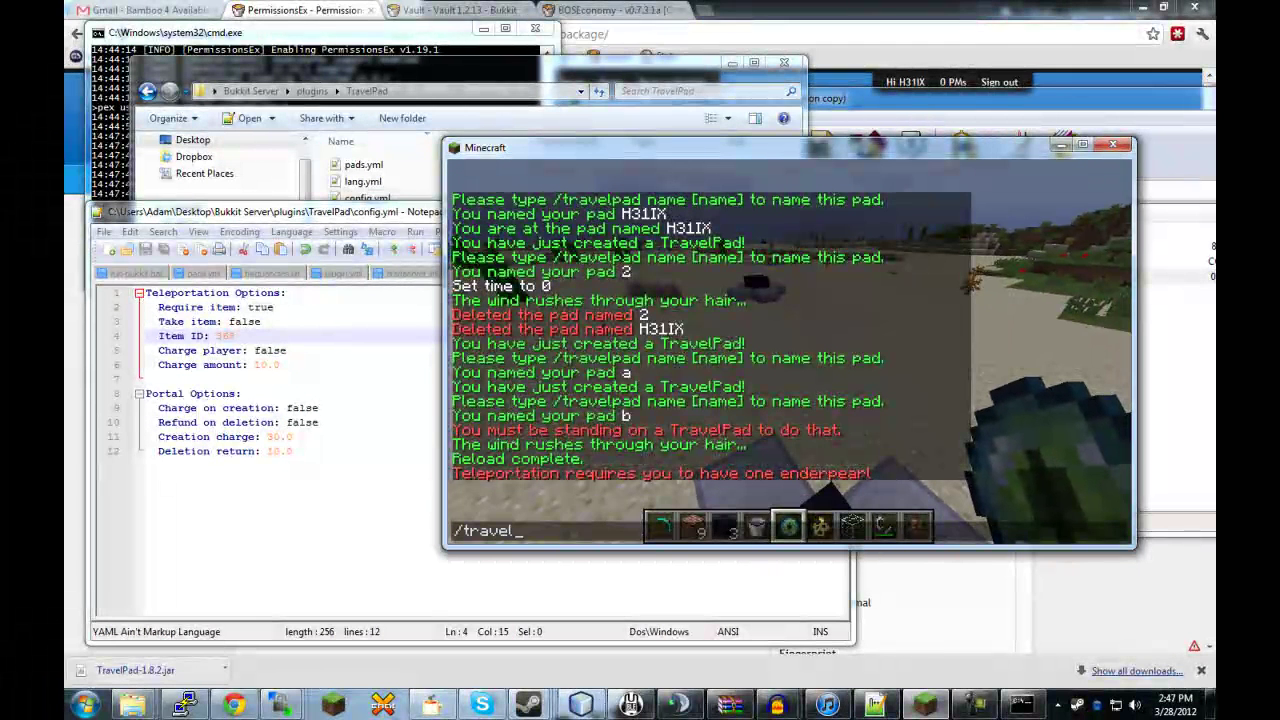
key("Return")
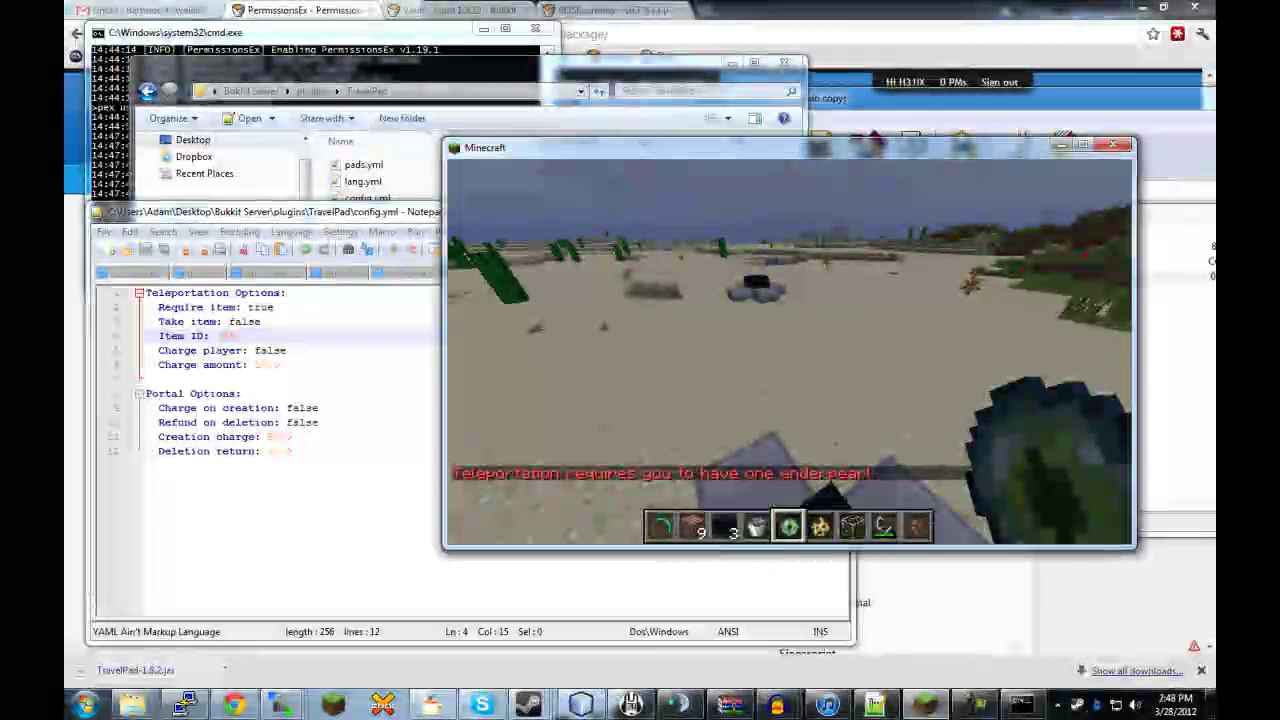
key("t")
key("Escape")
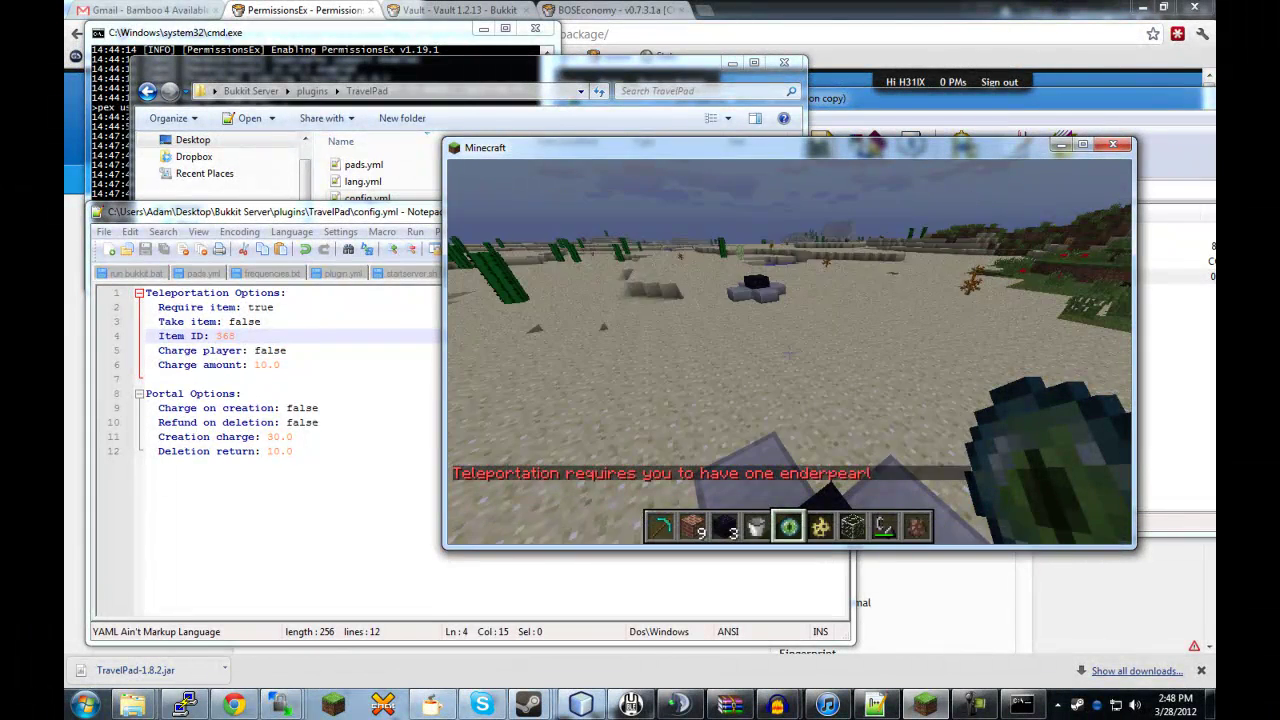
Replace the Eye of Ender in the fifth hotbar slot with an ender pearl from the creative item selection.
key("e")
left_click(787, 493)
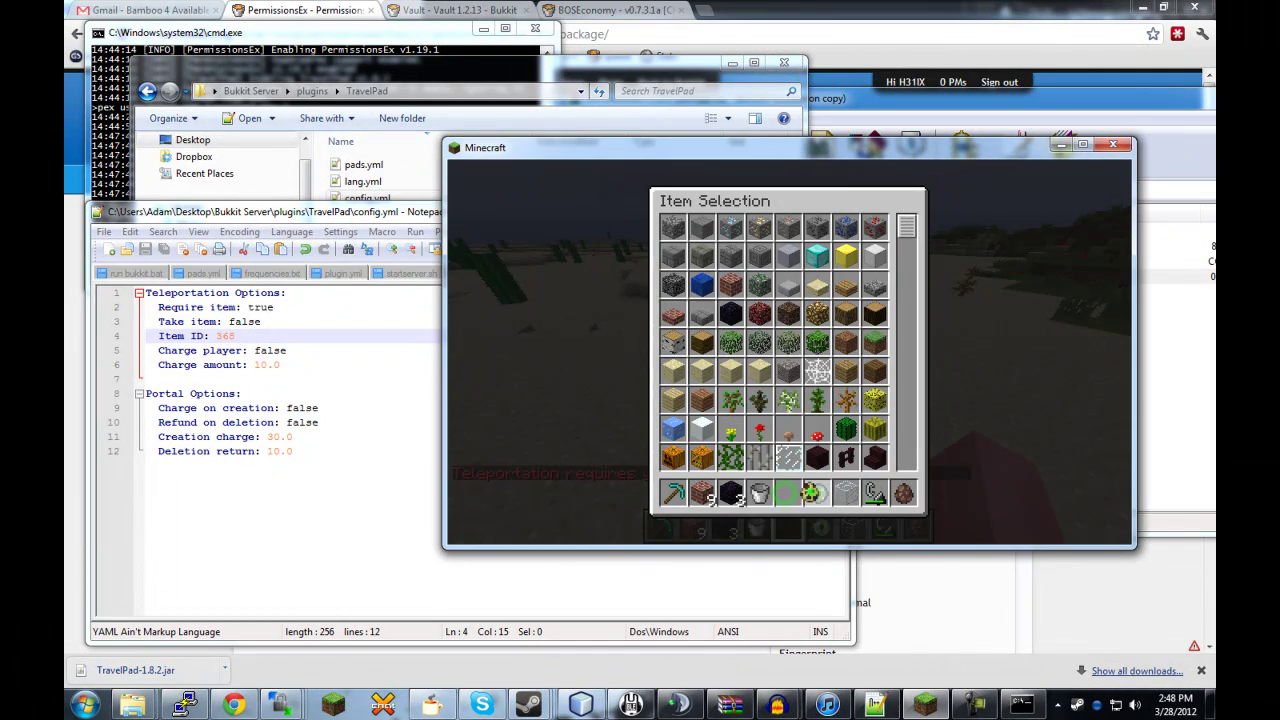
scroll(816, 410, "down", 10)
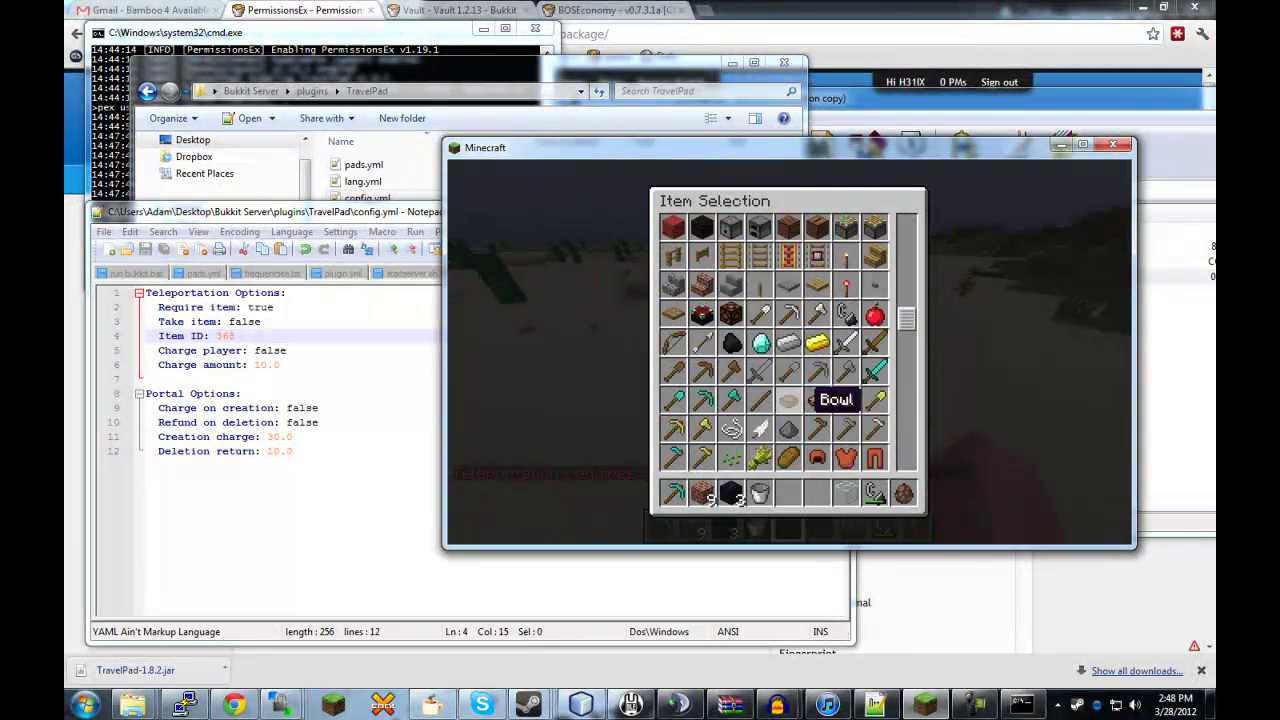
scroll(705, 400, "down", 7)
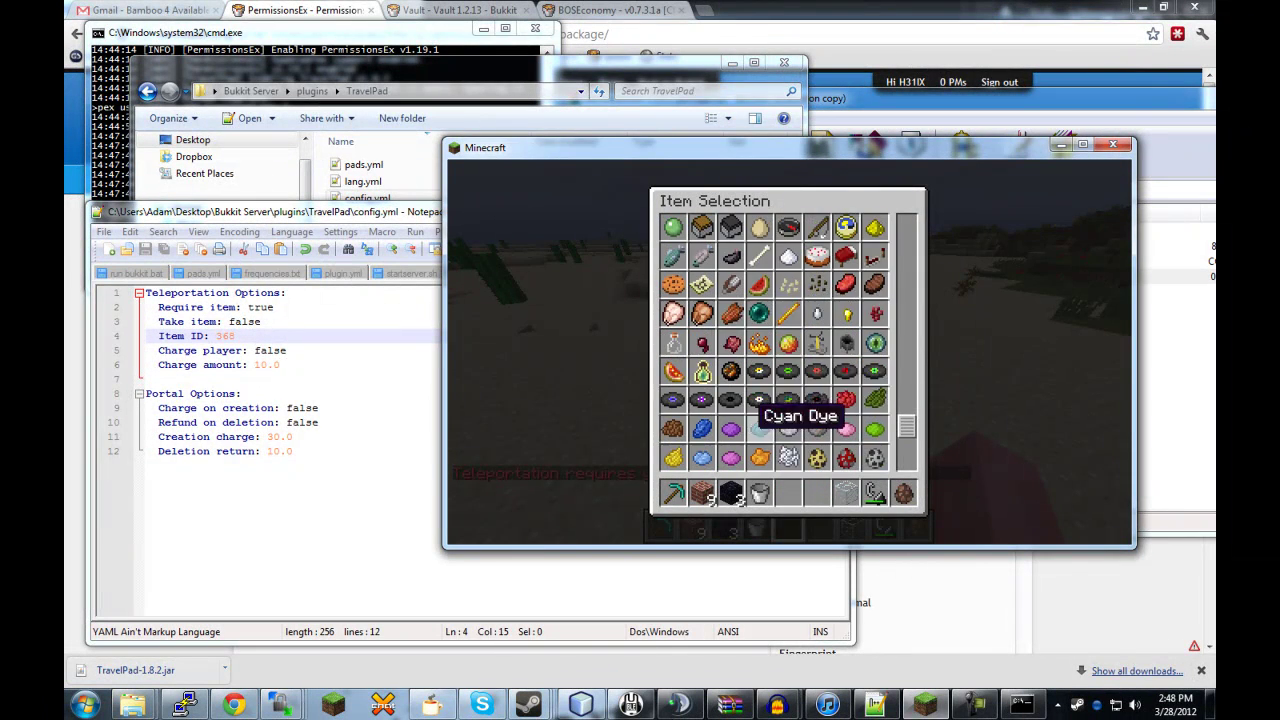
left_click(797, 499)
key("Escape")
Teleport to the other pad with a /travelpad tp command while carrying the ender pearl.
key("slash")
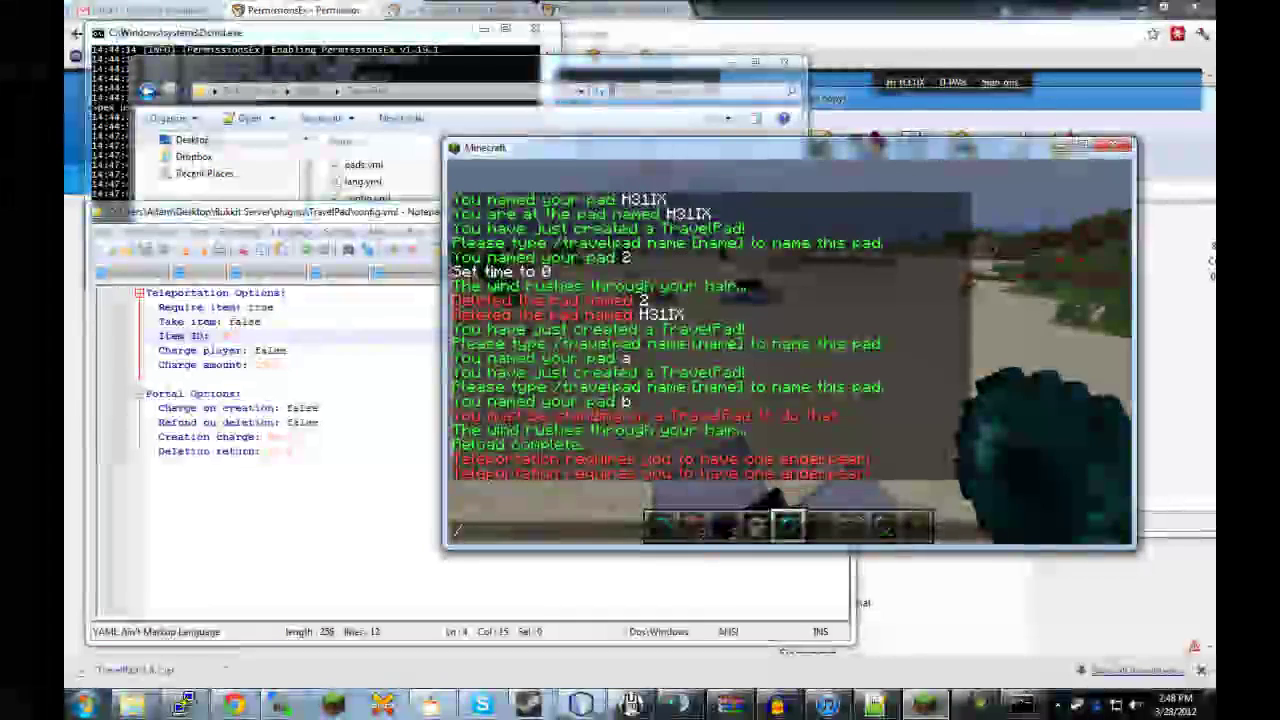
type("travelpad tp")
key("Return")
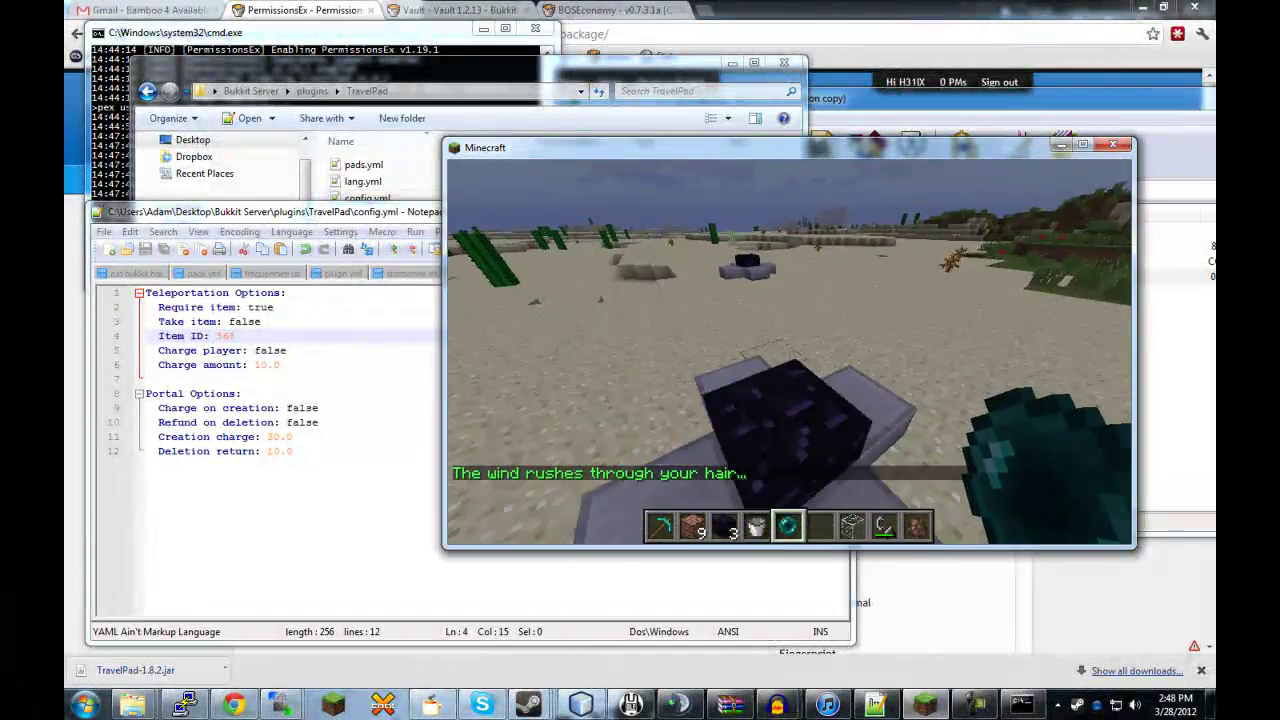
Switch to Notepad++, decline reloading server.log and bring config.yml back up among the open files.
key("t")
left_click(287, 341)
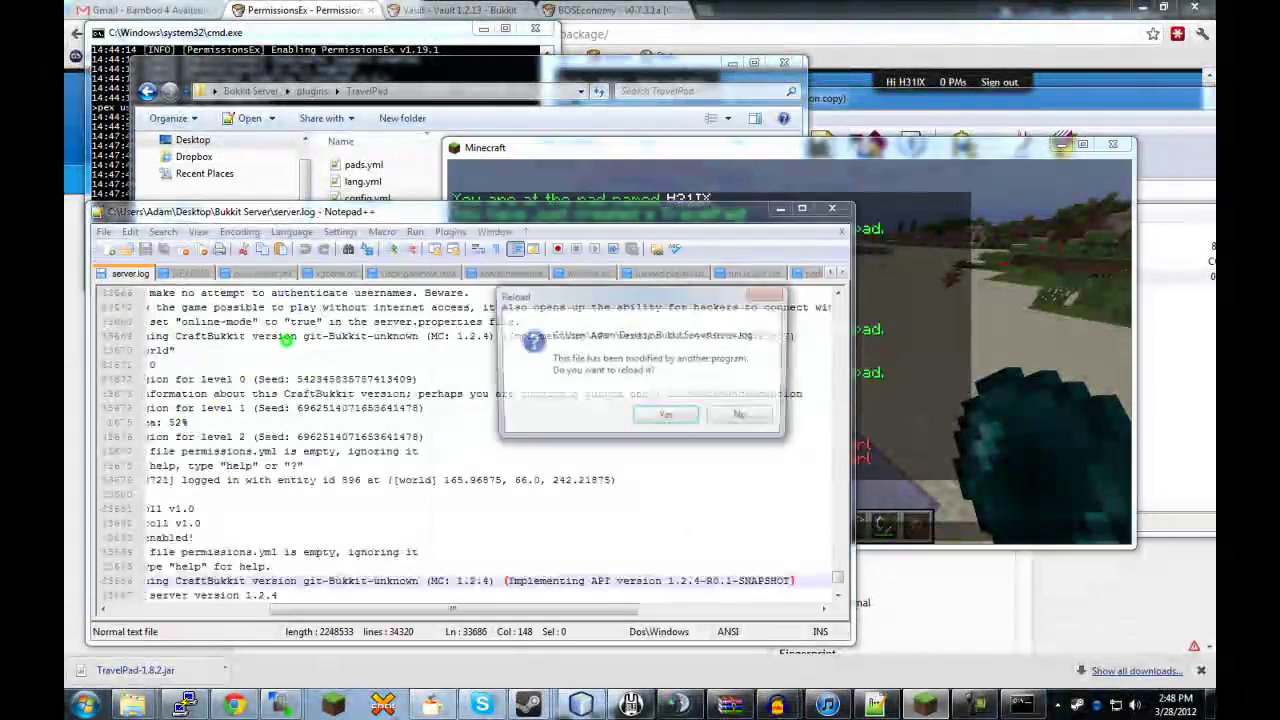
left_click(735, 414)
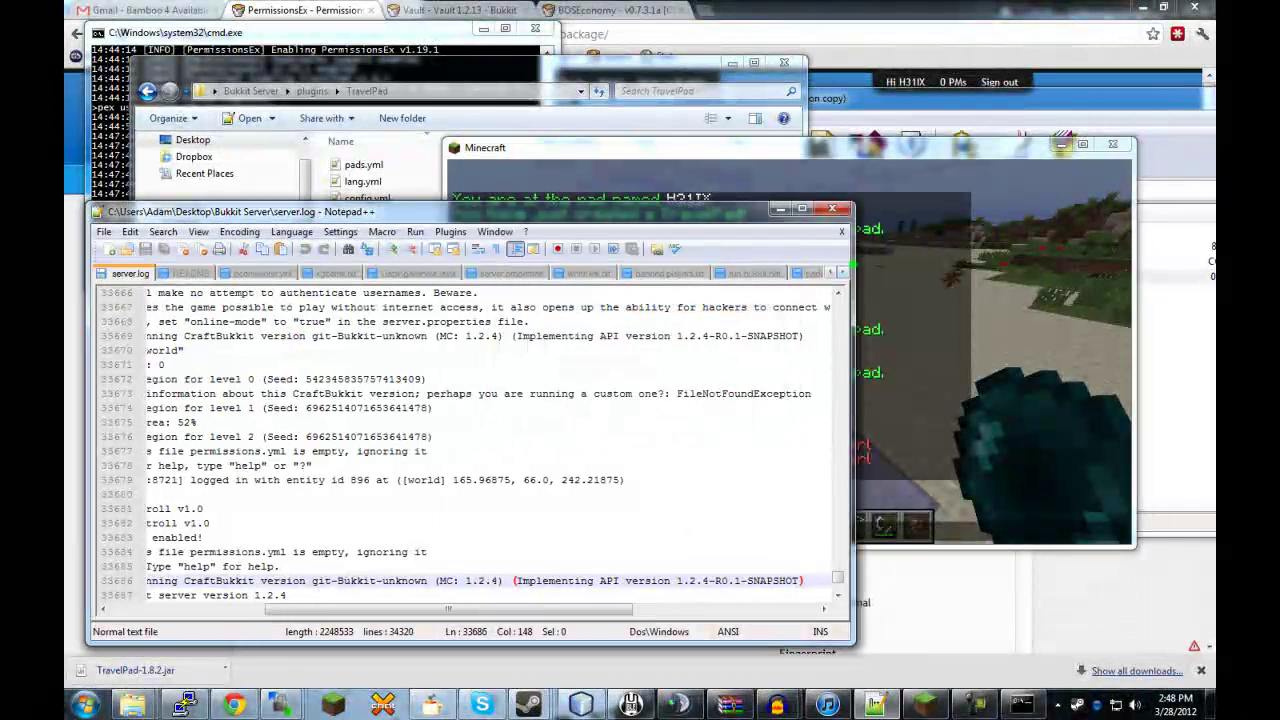
left_click(843, 272)
left_click(843, 272)
left_click(843, 272)
left_click(843, 272)
left_click(843, 272)
left_click(778, 274)
Set Take item to true under Teleportation Options in config.yml and save the file.
left_click(270, 321)
key("ctrl+shift+Left")
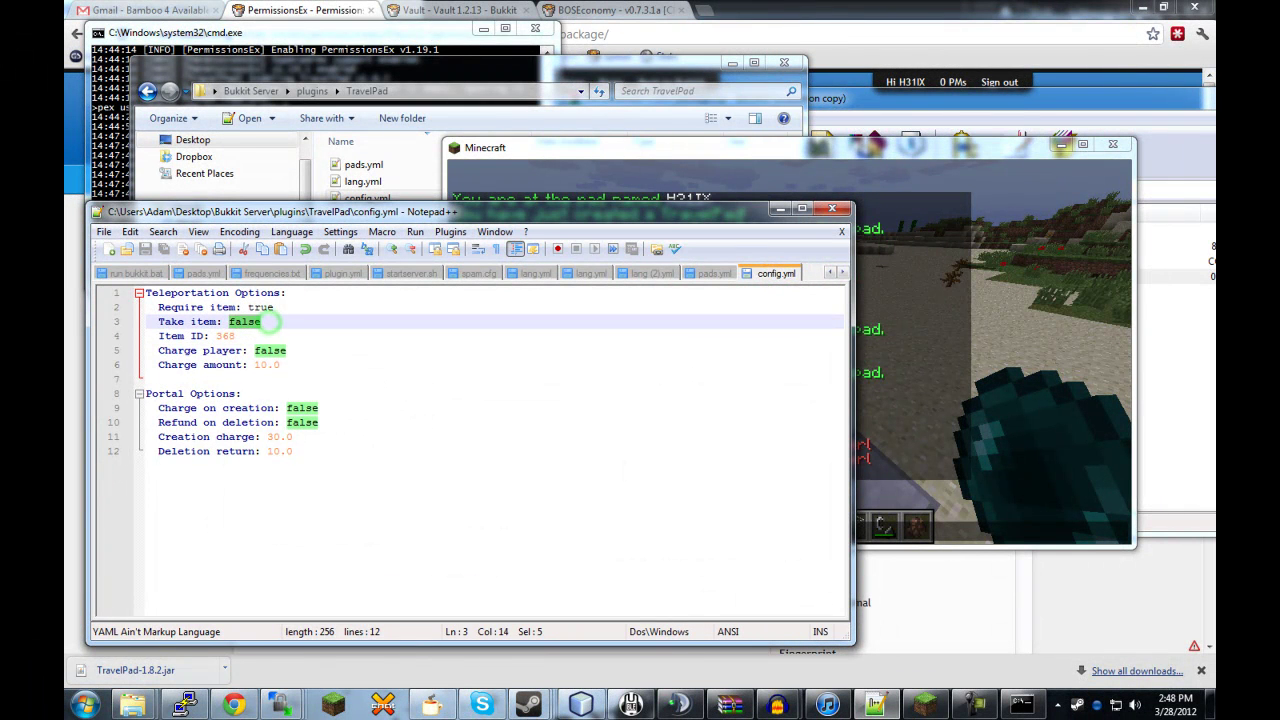
type("tru")
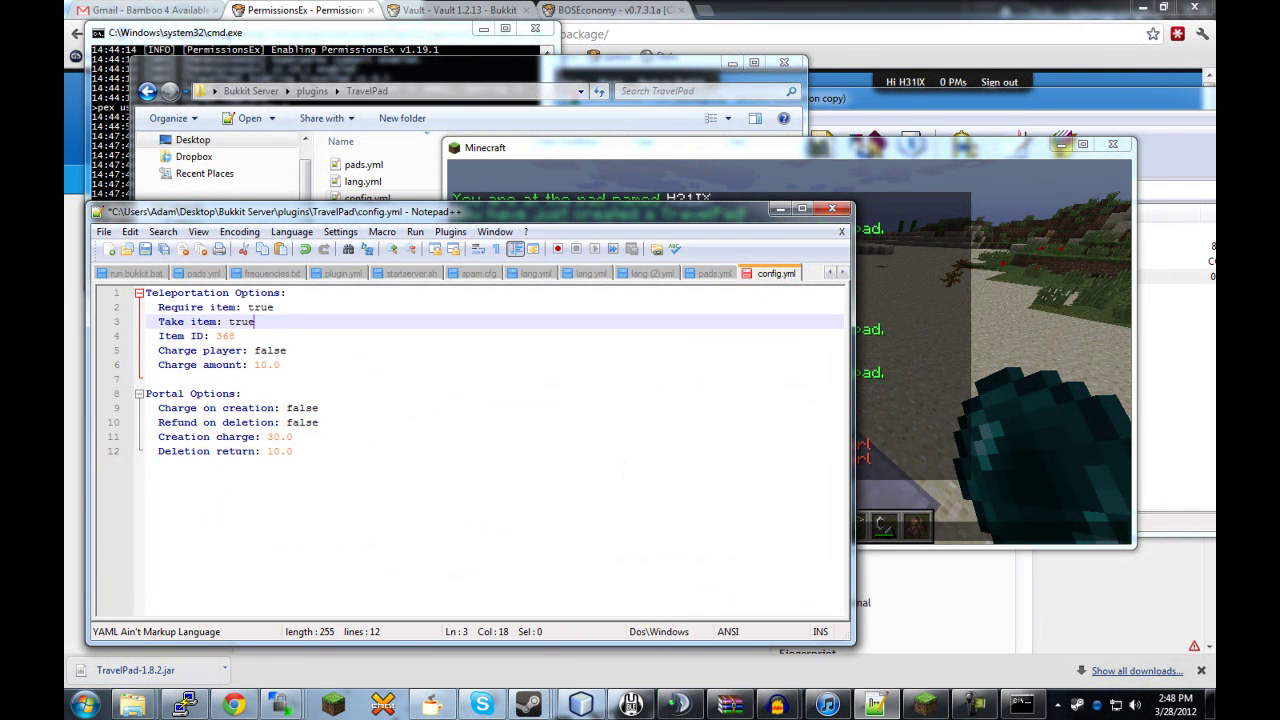
left_click(277, 334)
left_click(992, 353)
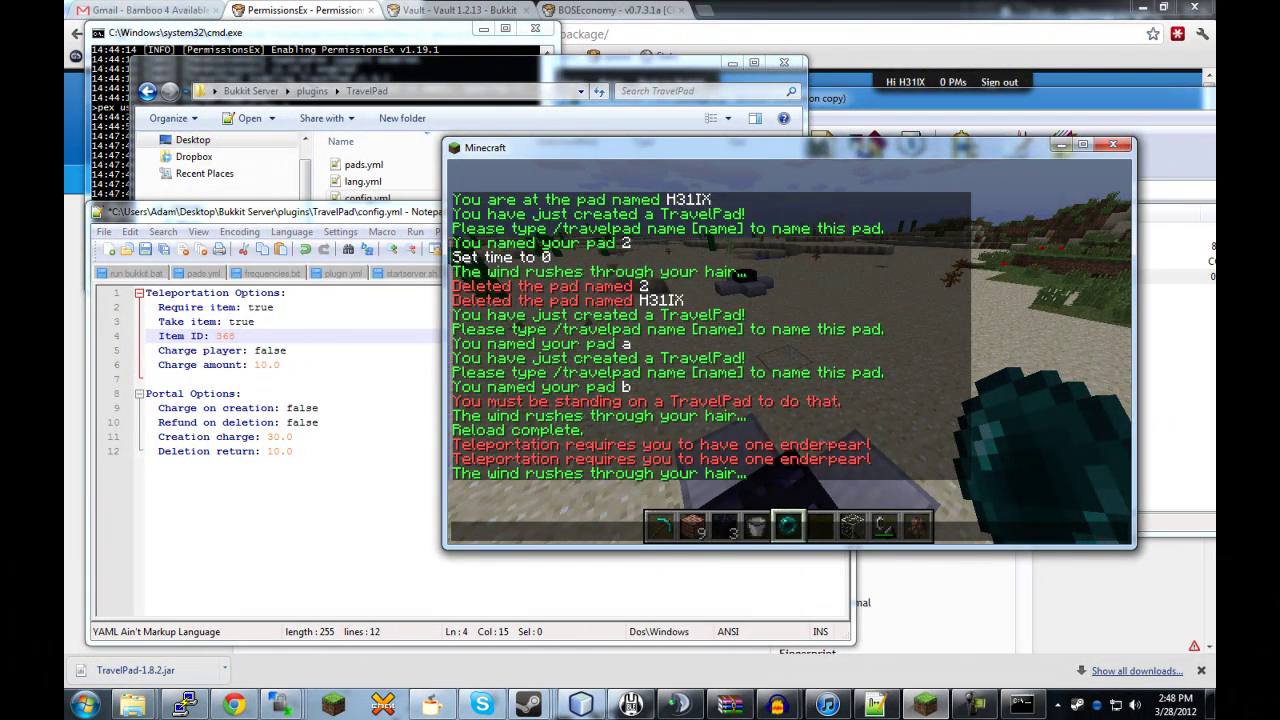
left_click(145, 249)
Return to Minecraft and reload the server with the /reload command.
left_click(940, 386)
type("/reload")
key("Return")
Teleport to pad a with the /travelpad tp a command and close the chat.
type("/travelpad tp")
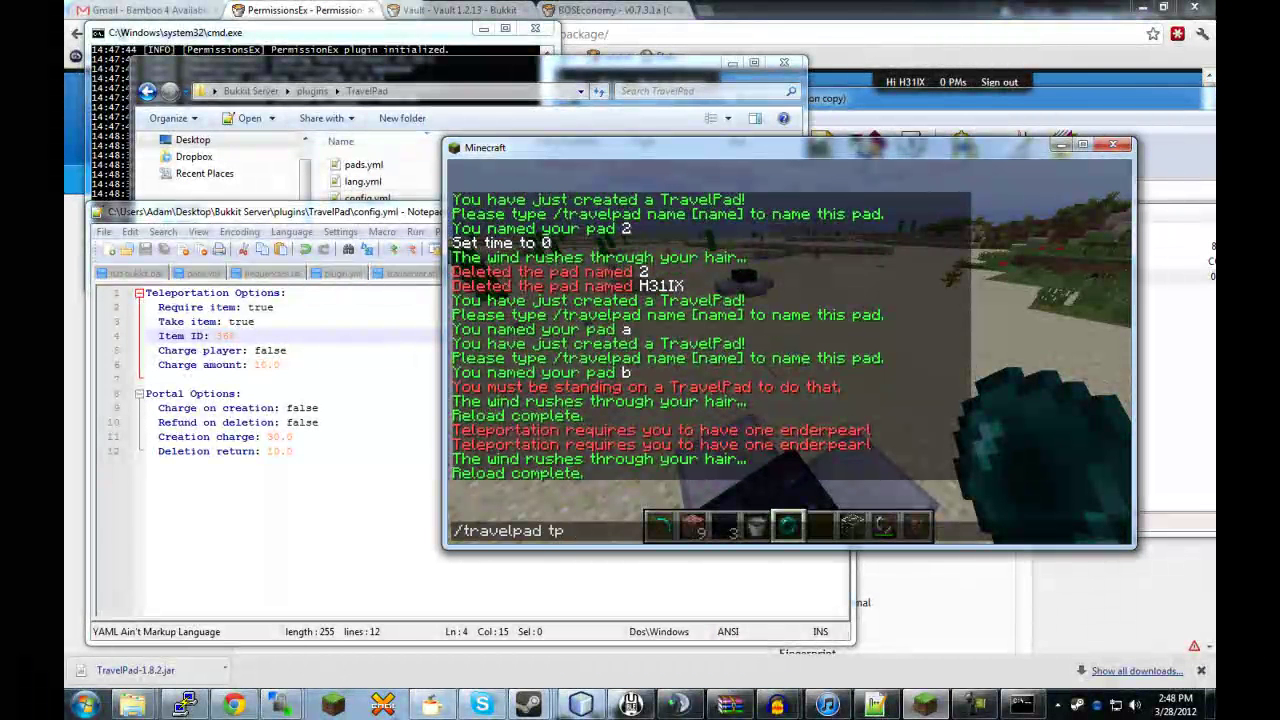
type(" a")
key("Return")
key("t")
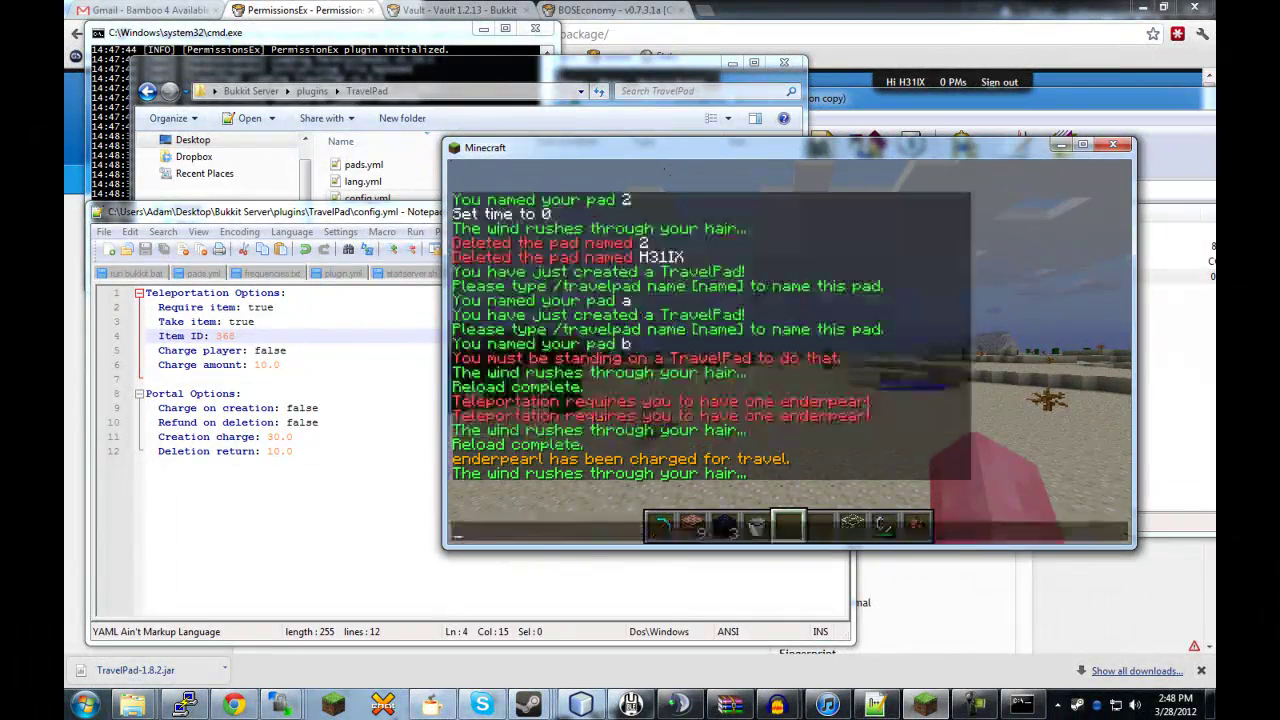
key("Escape")
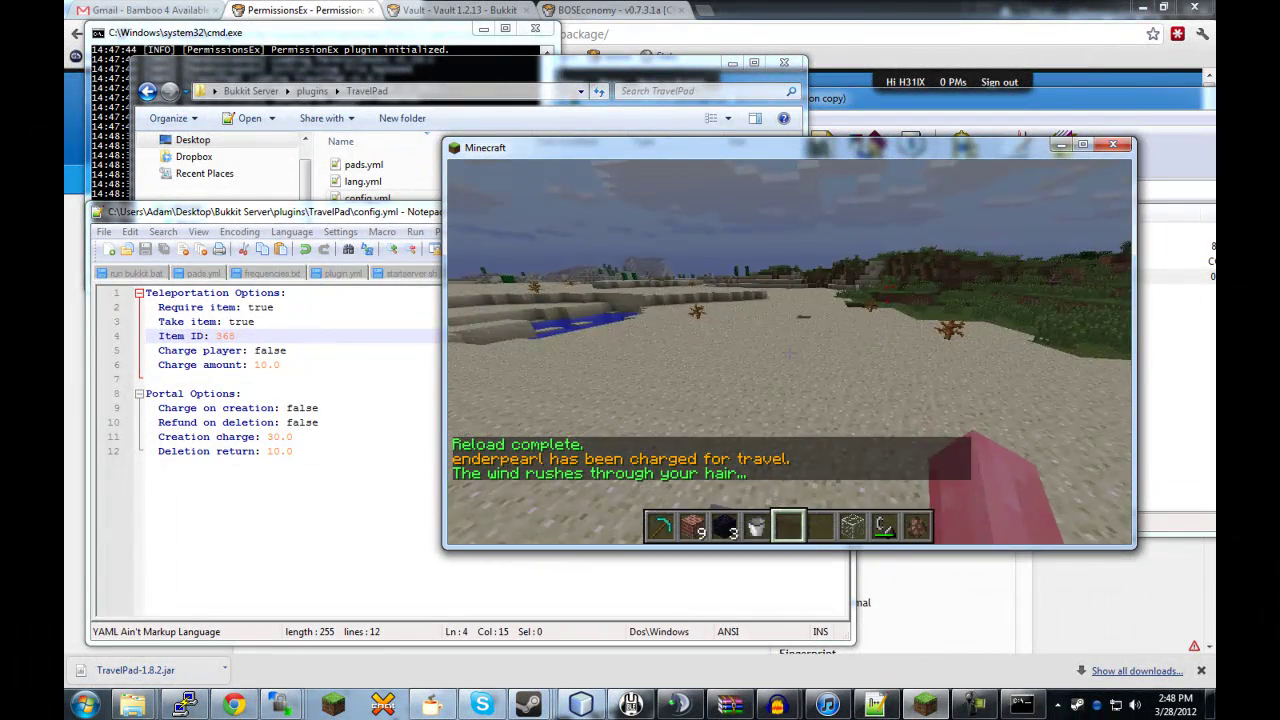
Walk across the sand onto the nearby TravelPad.
key("a")
key("w")
key("w")
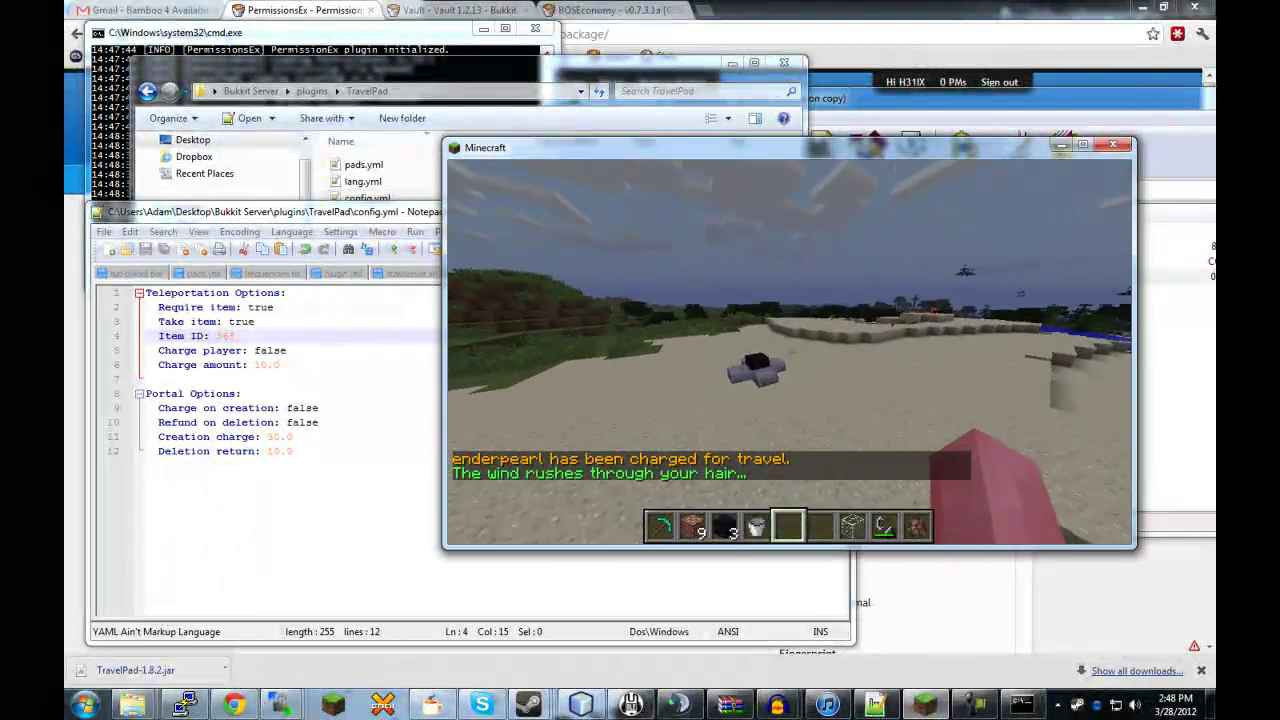
Bring config.yml back up in Notepad++ without reloading server.log, and go to the Charge amount line.
key("t")
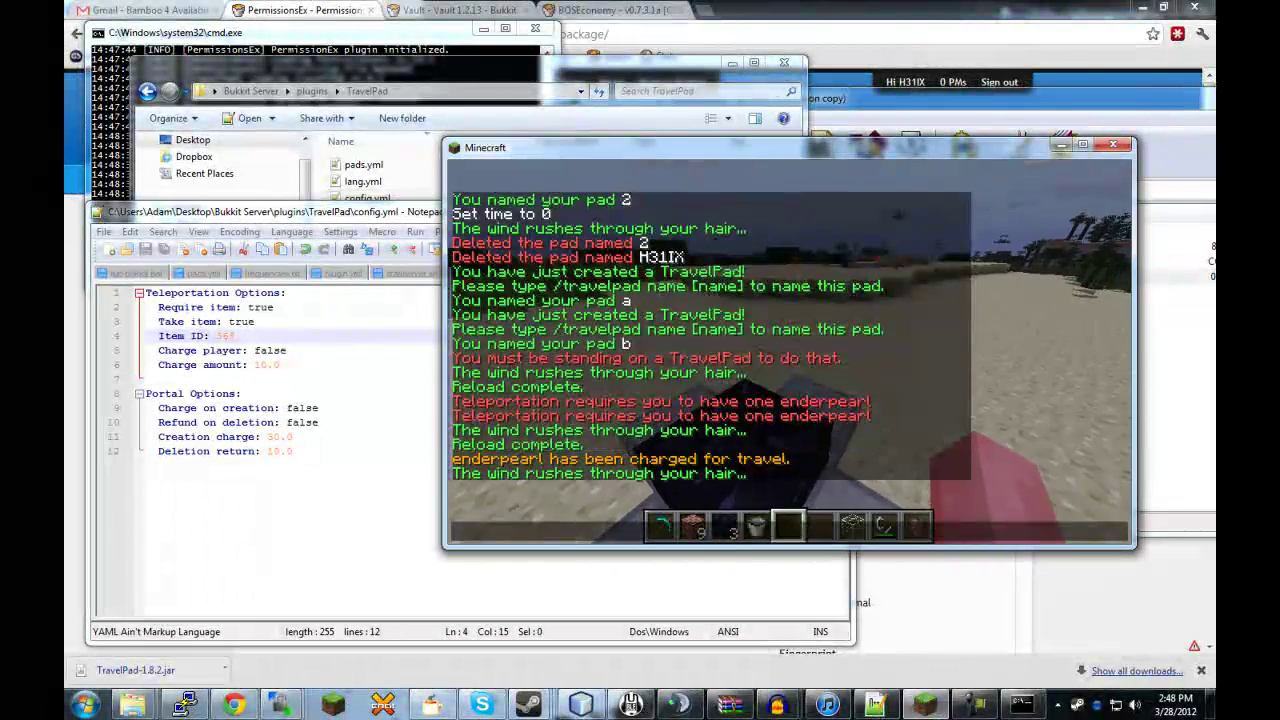
left_click(265, 424)
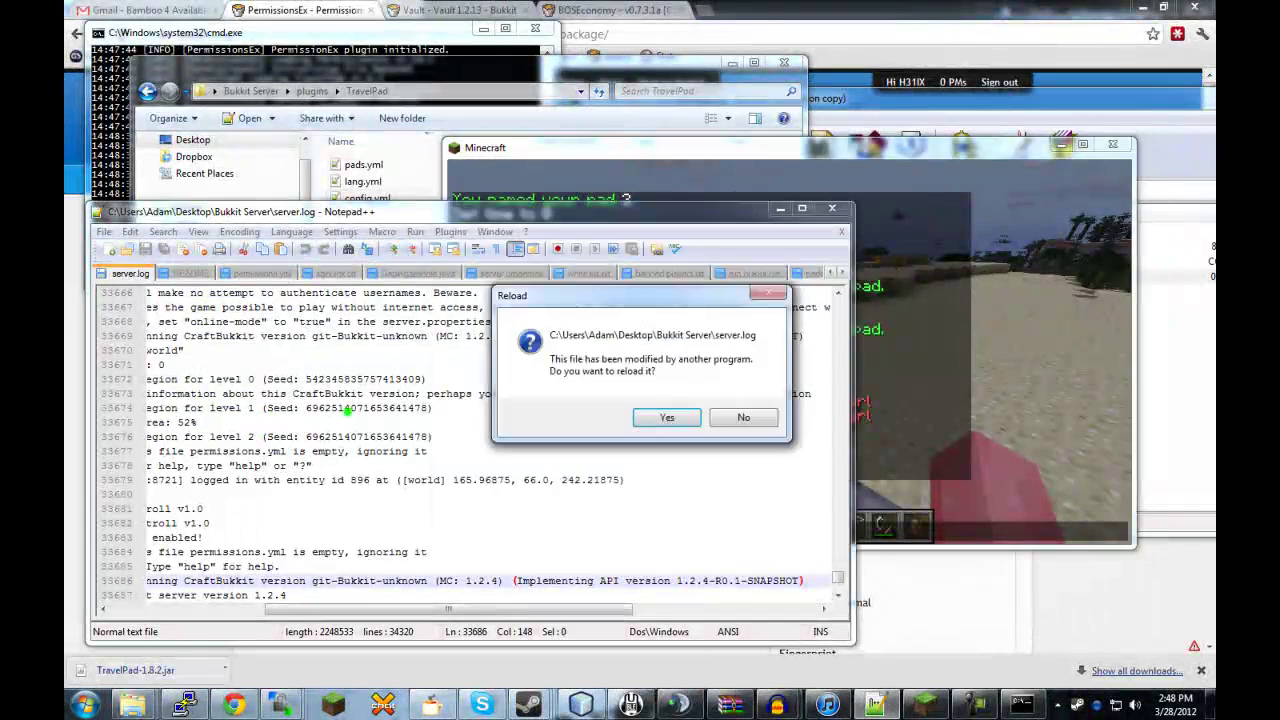
left_click(743, 417)
left_click(841, 272)
left_click(841, 272)
left_click(770, 273)
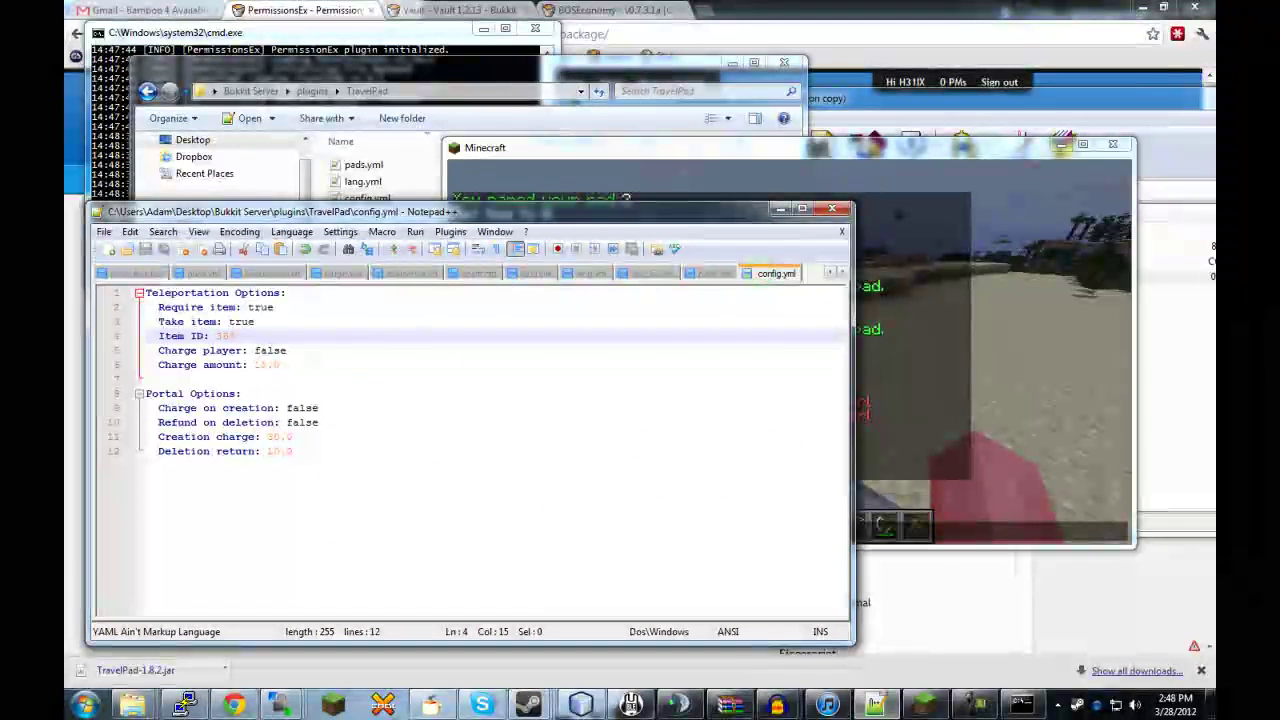
left_click(270, 365)
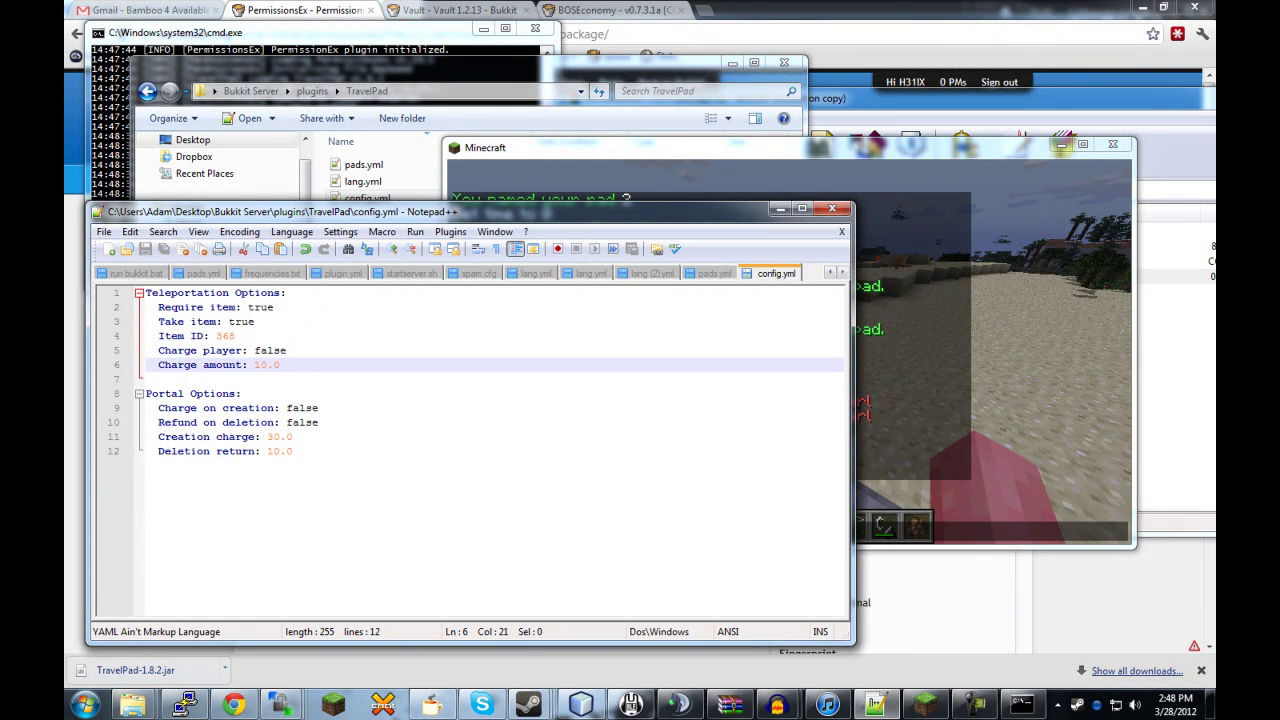
In Chrome, download and keep Vault.jar from the Vault 1.2.13 page, and download BOSEcon0731.zip from the BOSEconomy page.
left_click(452, 9)
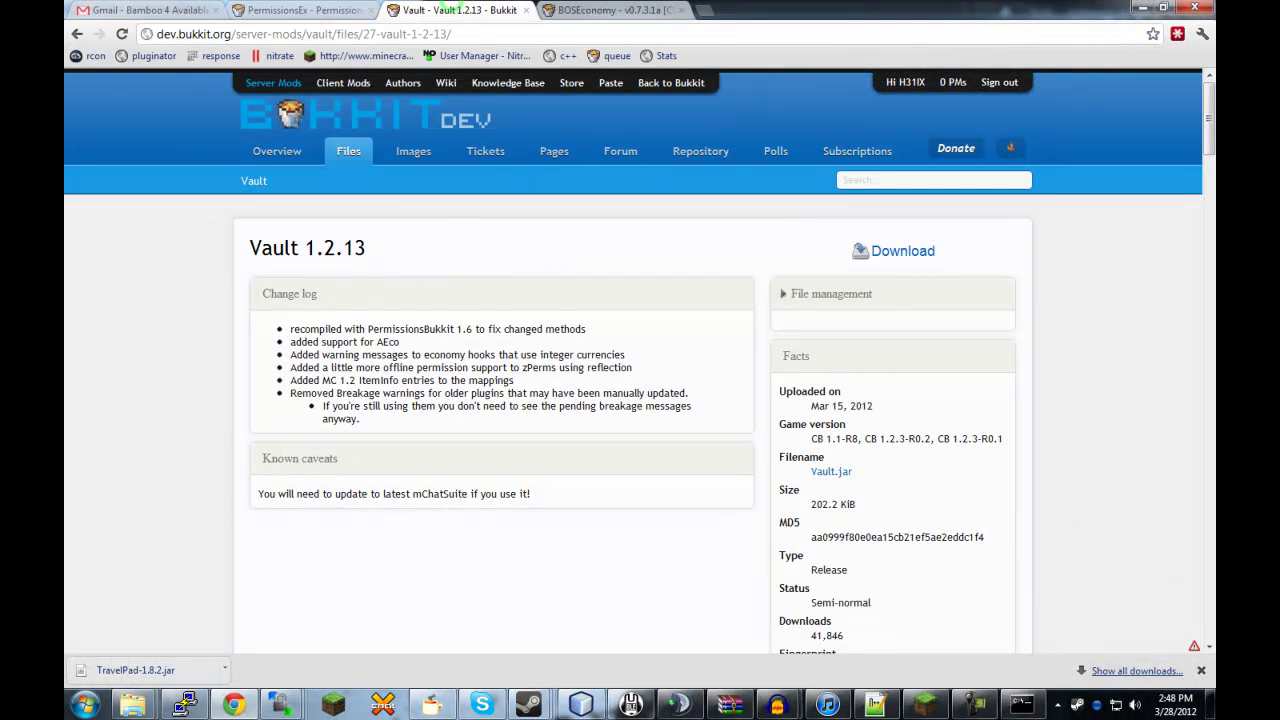
left_click(892, 251)
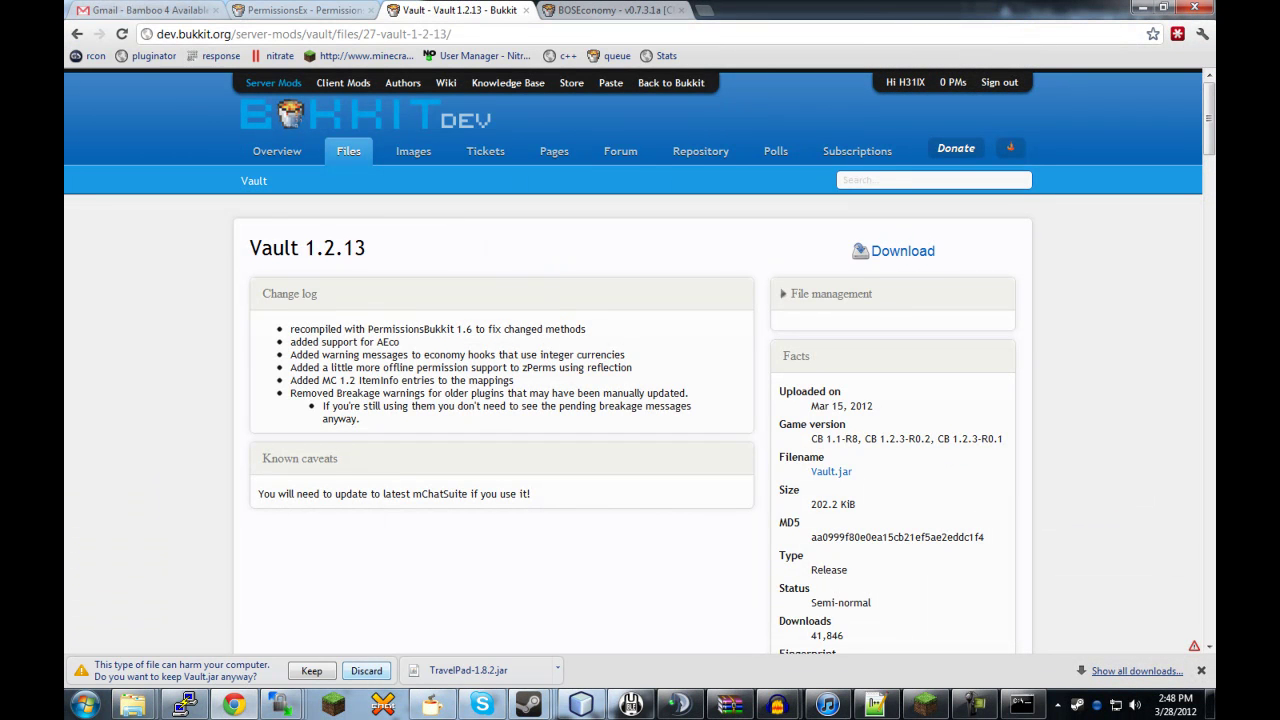
left_click(322, 664)
left_click(615, 10)
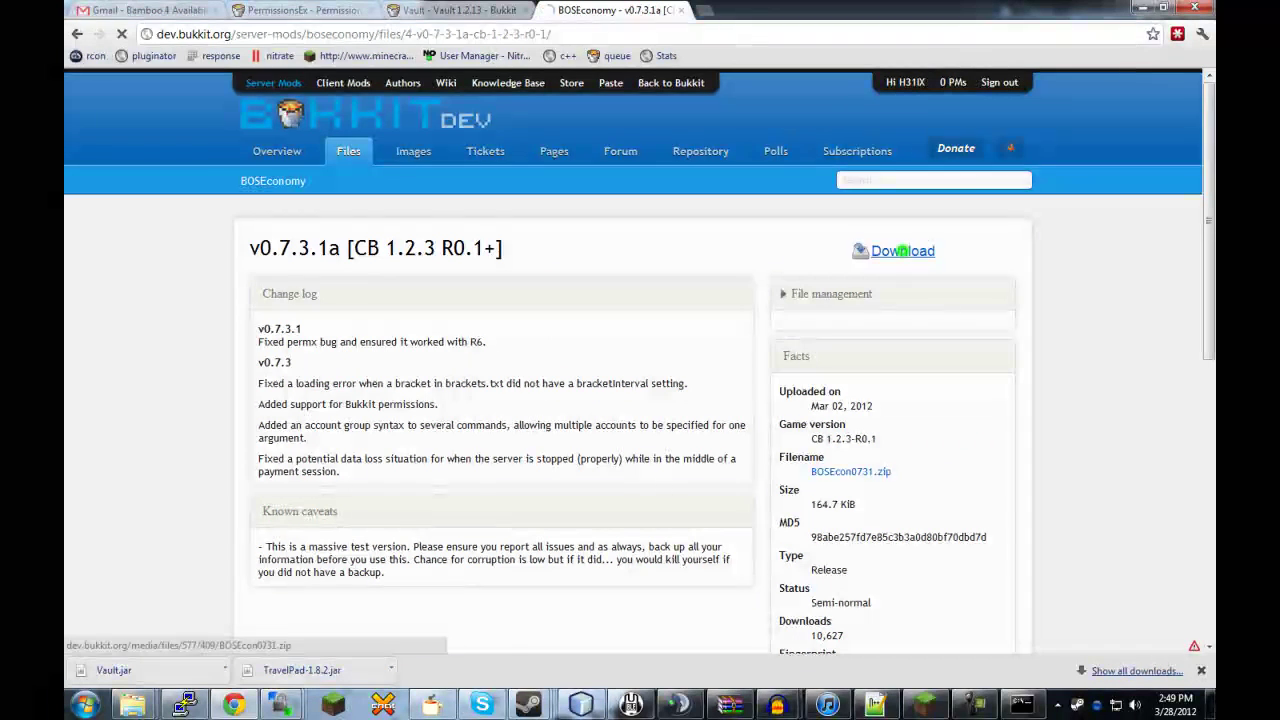
left_click(900, 251)
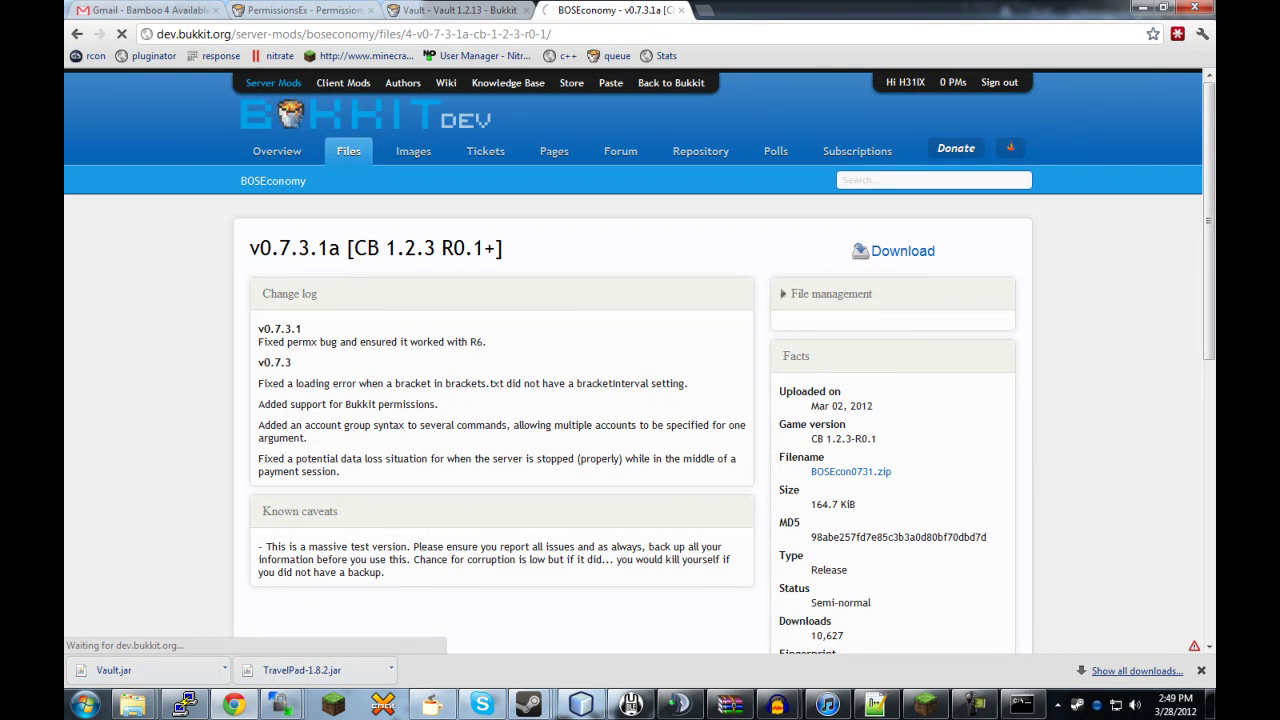
Open the Vault overview page to check its supported economy plugins, and dismiss the WinRAR license notice.
left_click(437, 10)
left_click(262, 150)
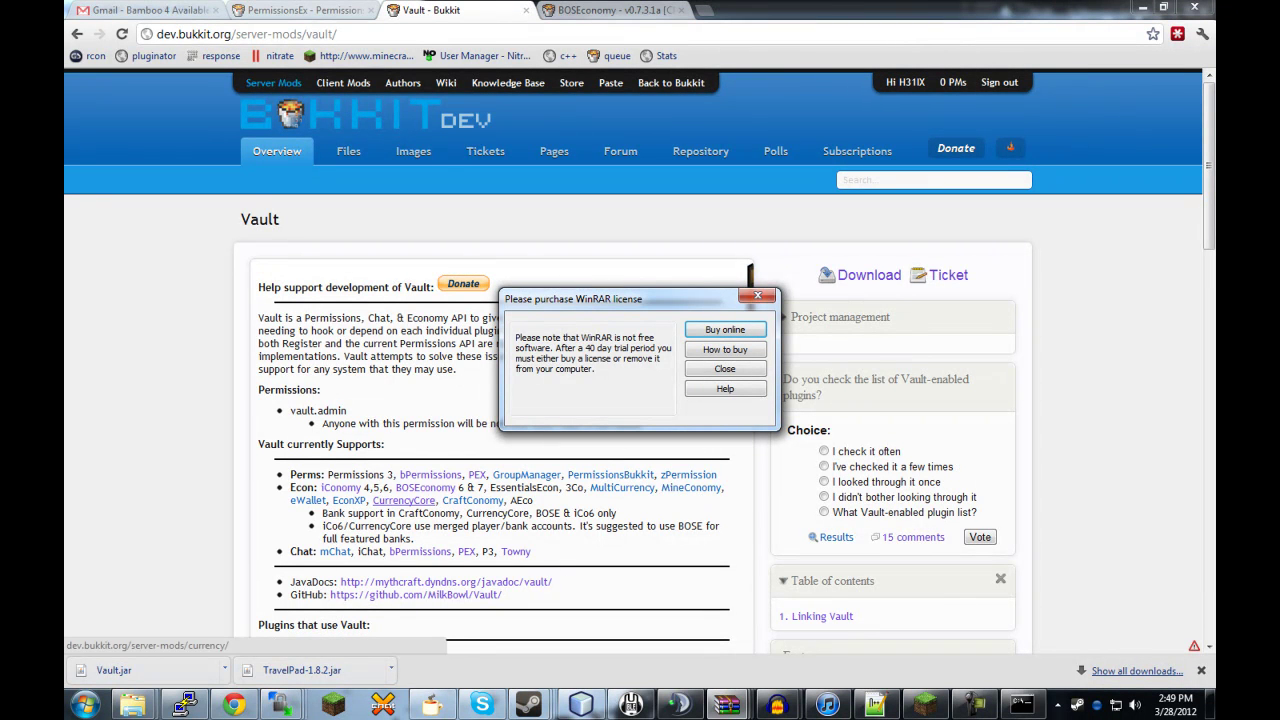
left_click(740, 369)
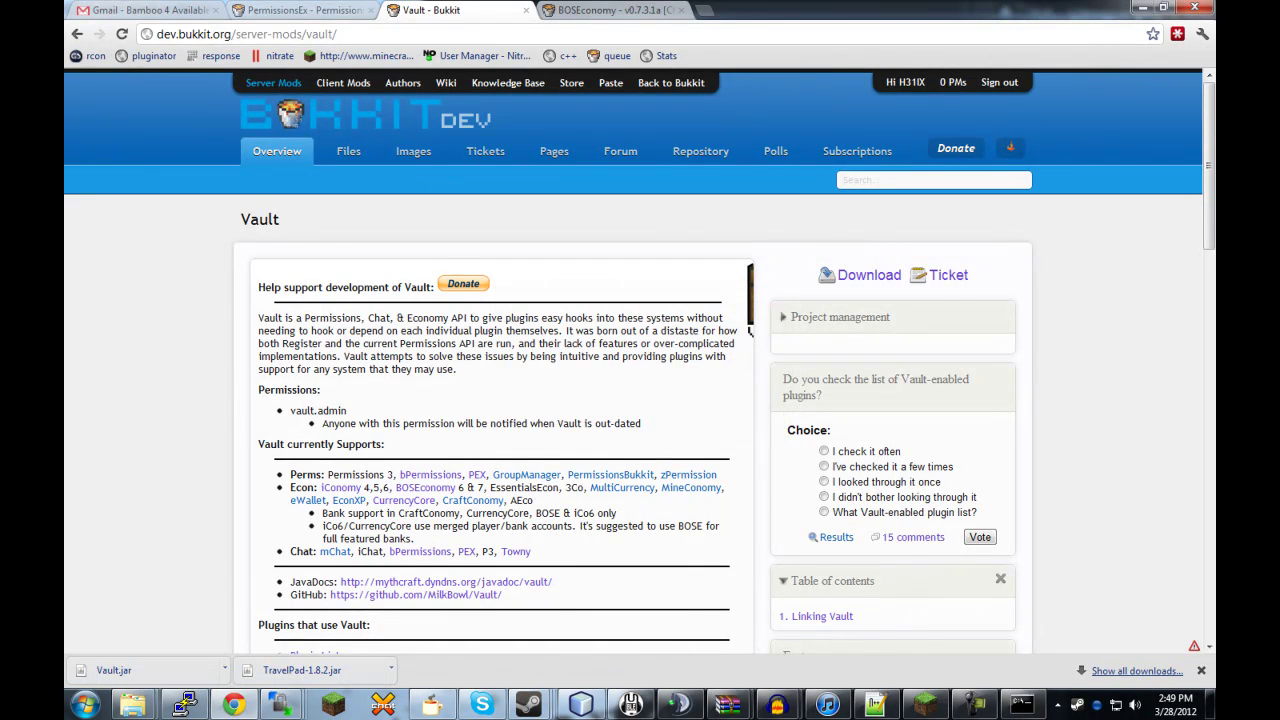
Switch to the TravelPad folder window in Explorer and go up to the server's plugins folder.
mouse_move(132, 705)
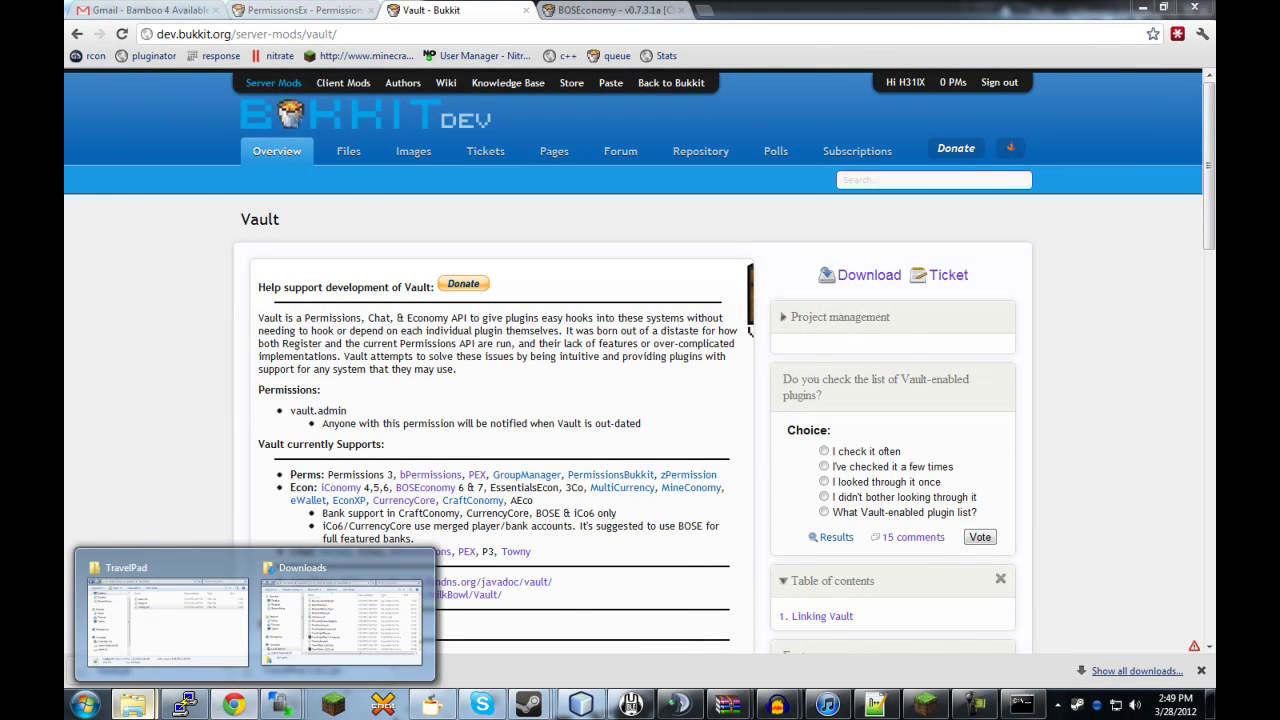
left_click(152, 637)
key("BackSpace")
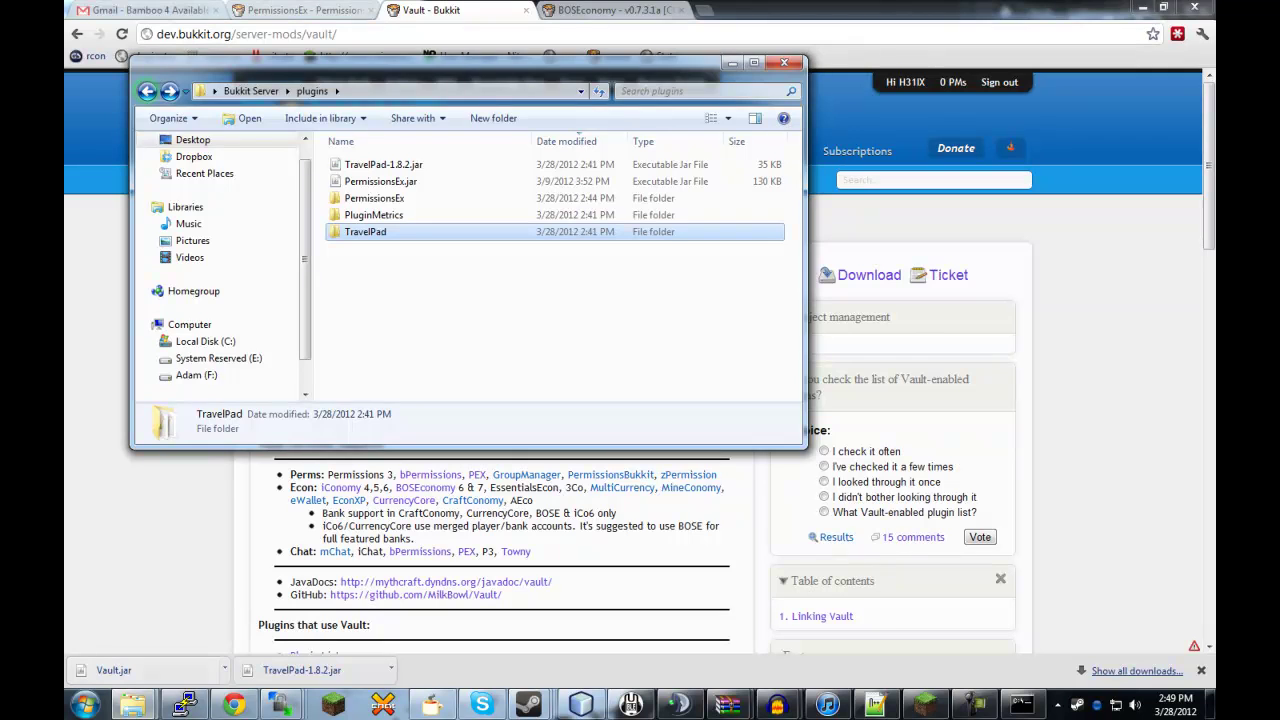
Show the downloaded Vault.jar in its Downloads folder and transfer it into the Bukkit server's plugins folder.
left_click(224, 668)
left_click(258, 622)
mouse_move(132, 705)
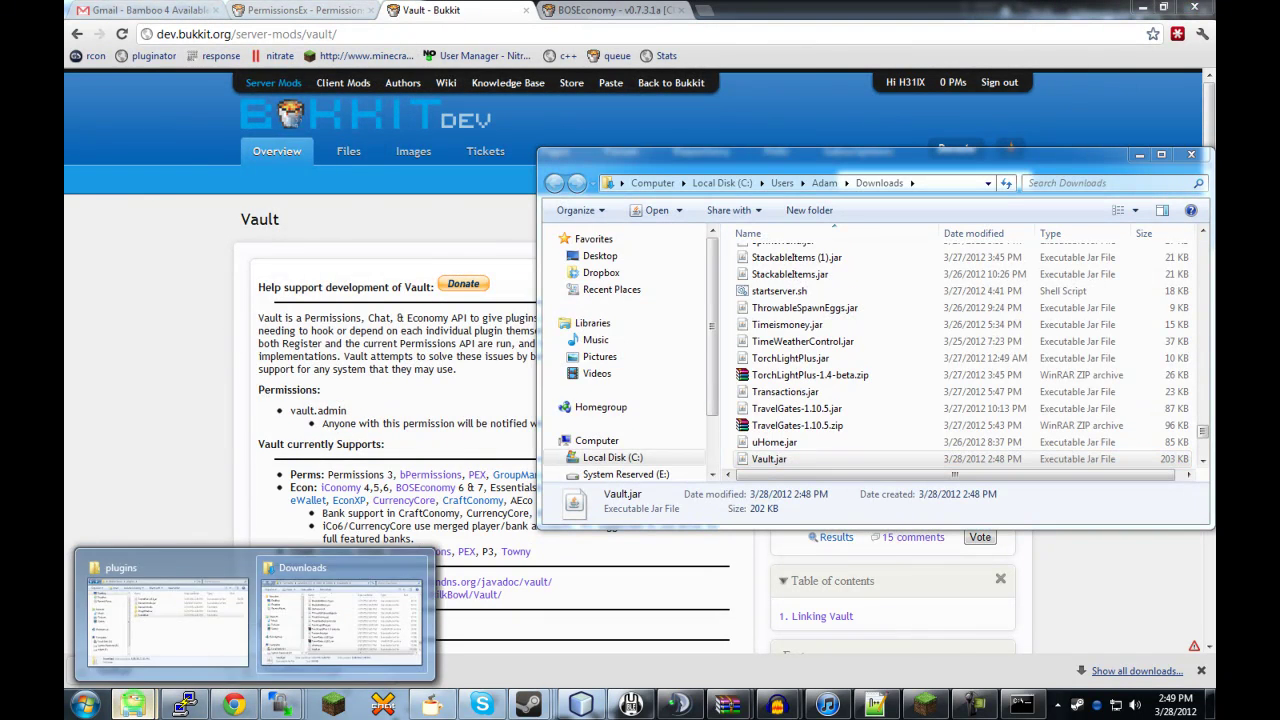
left_click(158, 640)
left_click_drag(768, 458, 470, 300)
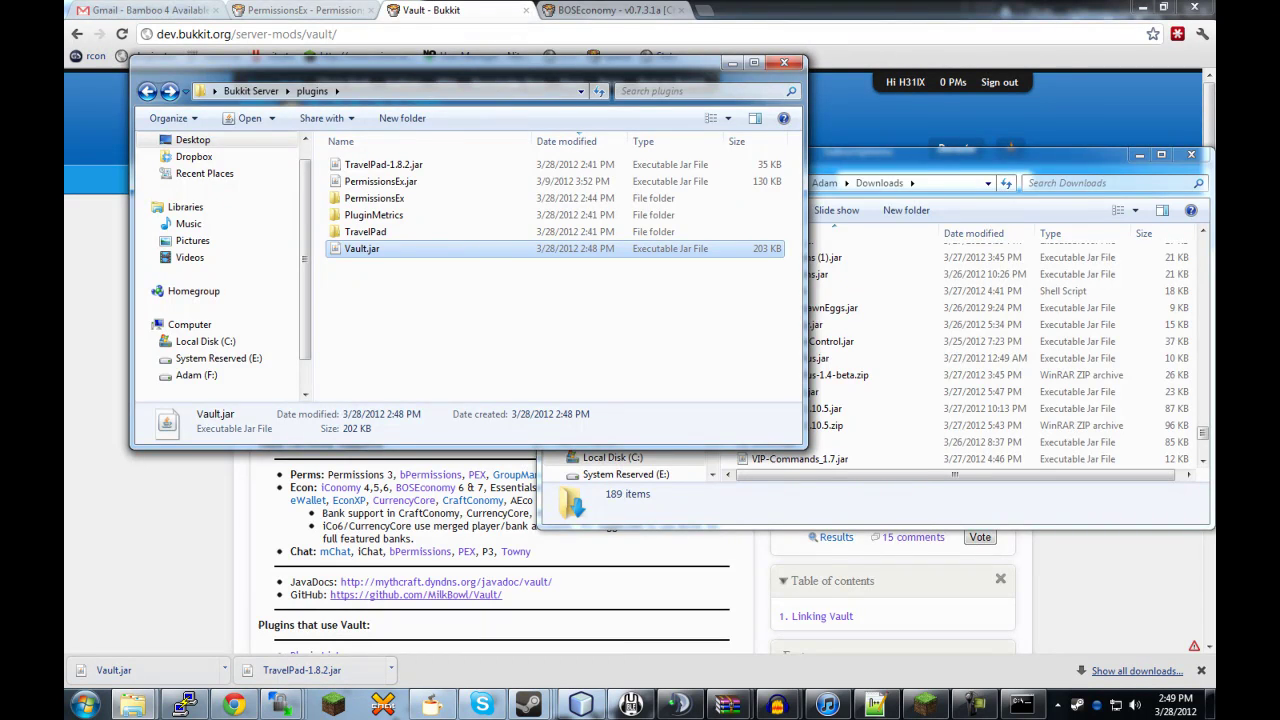
Bring up the BOSEcon0731 archive and copy BOSEconomy.jar from it into the server's plugins folder.
left_click(106, 566)
left_click(605, 10)
left_click(900, 251)
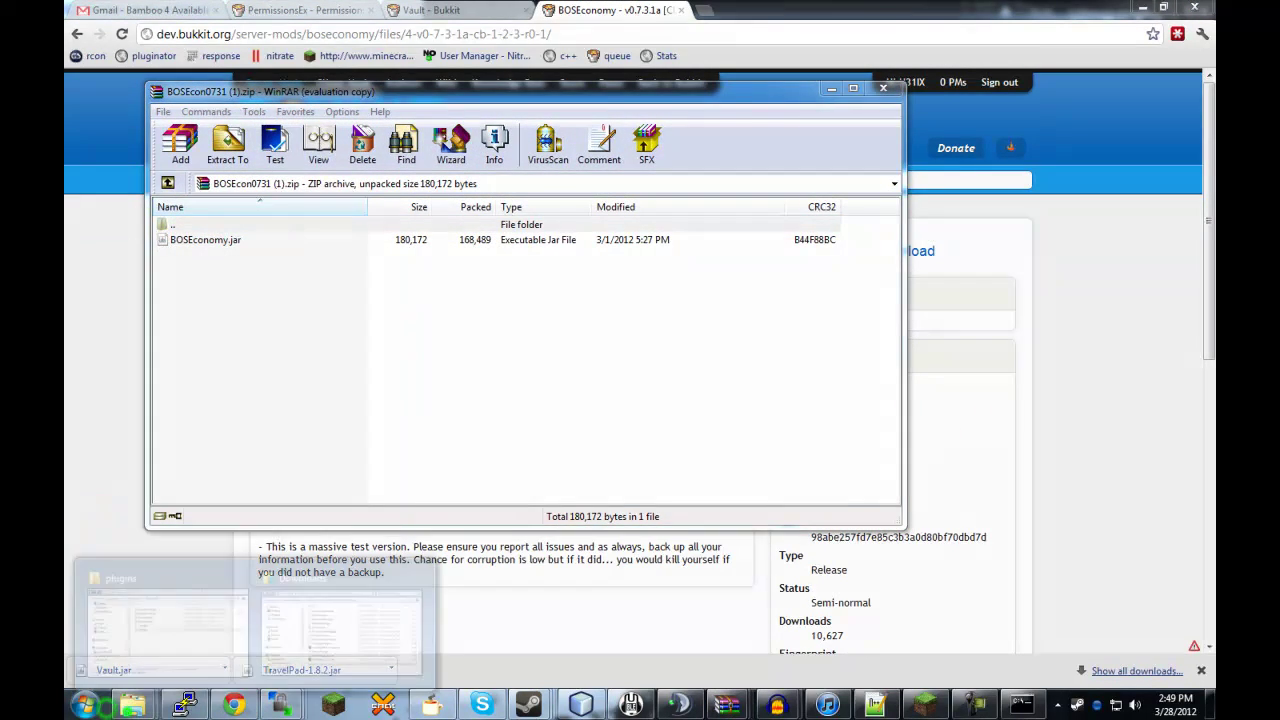
left_click(725, 369)
mouse_move(132, 703)
left_click(170, 628)
left_click_drag(237, 76, 425, 96)
left_click(173, 240)
left_click(912, 368)
left_click(190, 240)
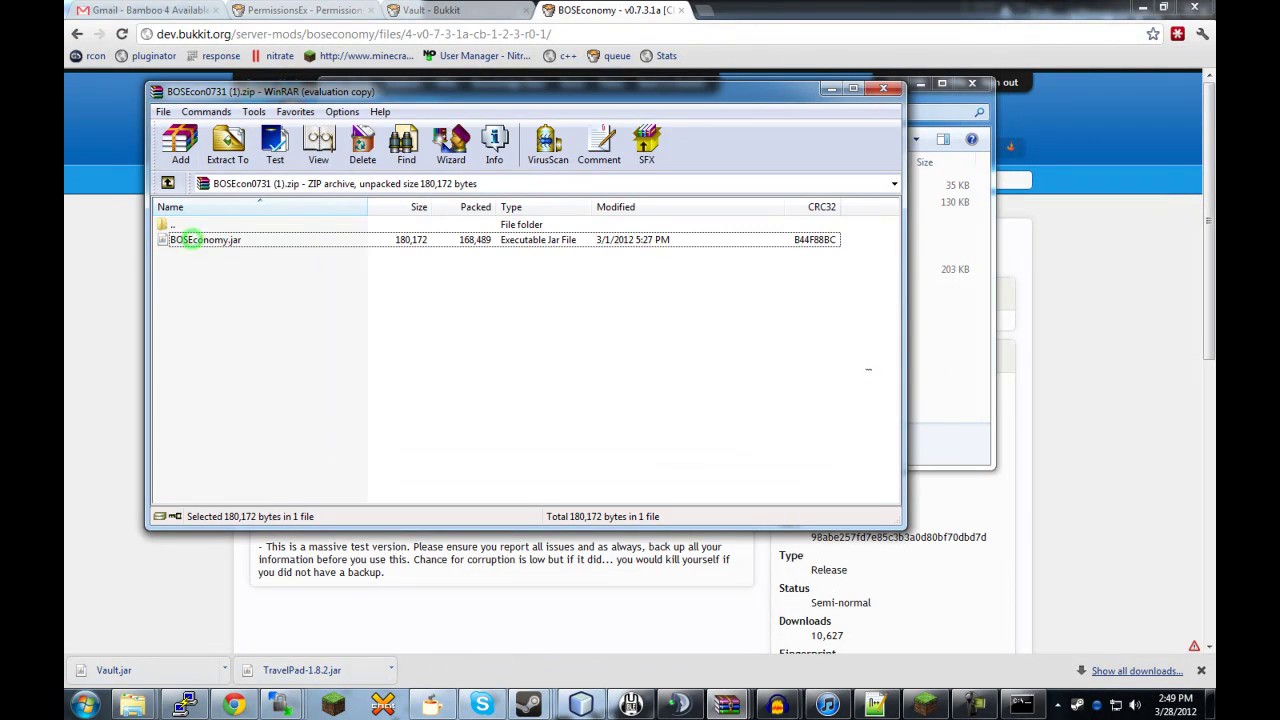
left_click(386, 236)
left_click_drag(386, 236, 950, 300)
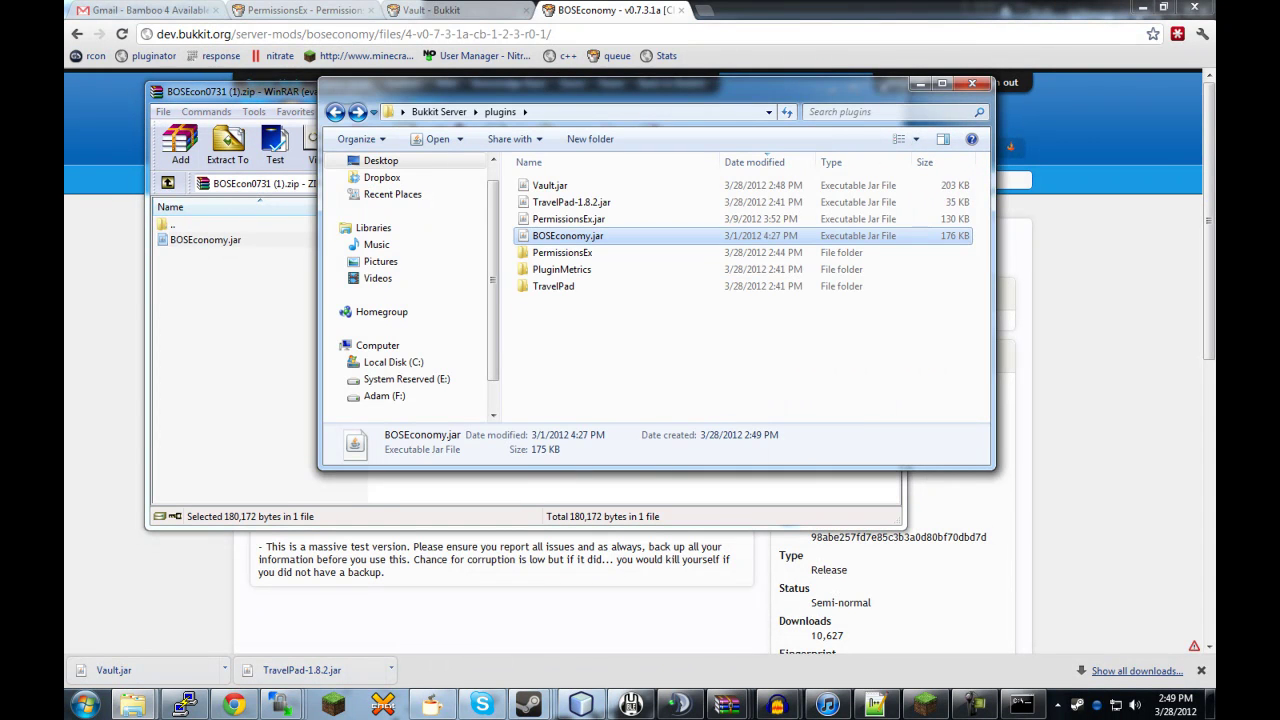
Switch to the server console, run reload to load the new plugins, and return to the plugins folder.
left_click(1018, 704)
type("rel")
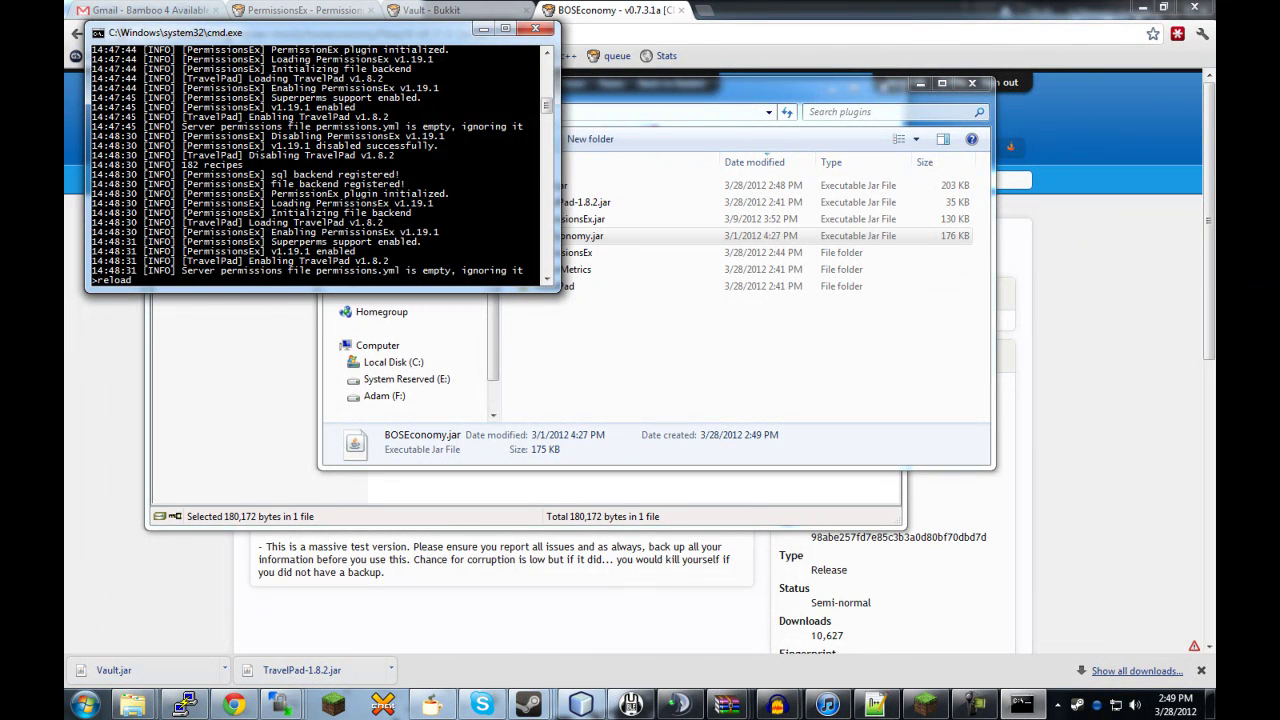
type("oad")
key("Return")
left_click(641, 351)
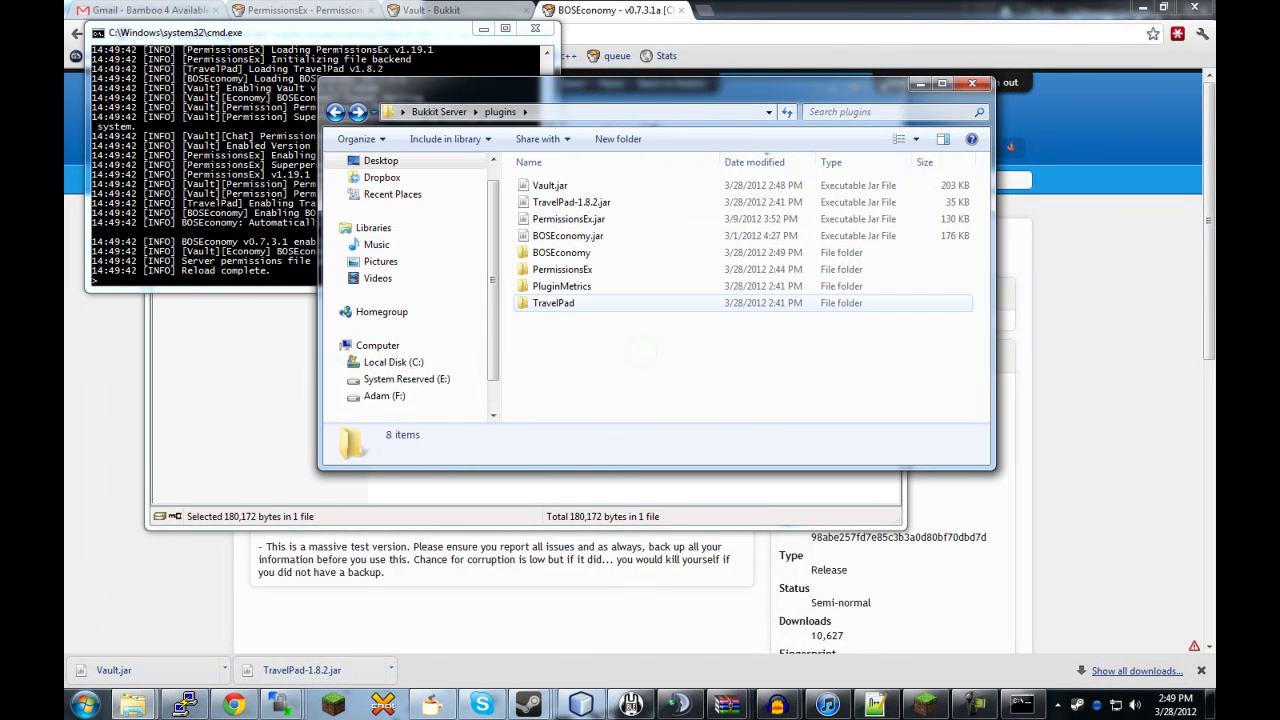
In Notepad++, set Charge player to true under Teleportation Options in TravelPad's config.yml and save the file.
left_click(874, 705)
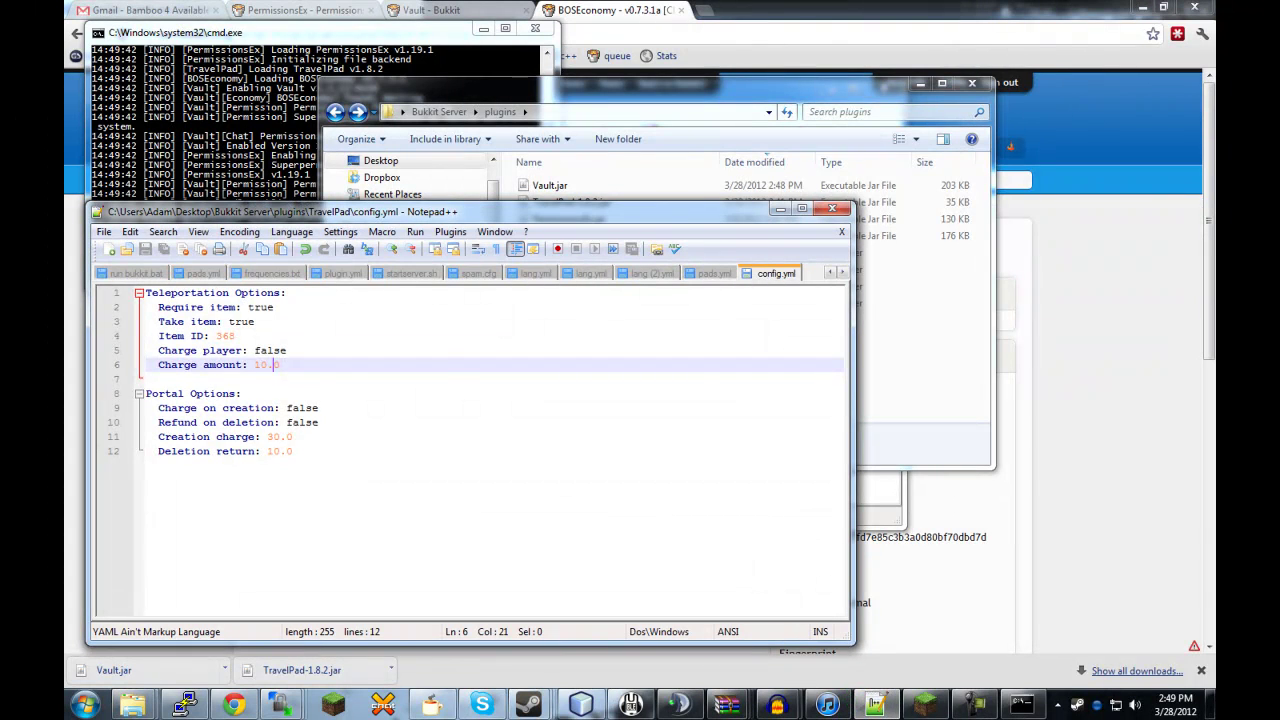
left_click(272, 375)
left_click(318, 410)
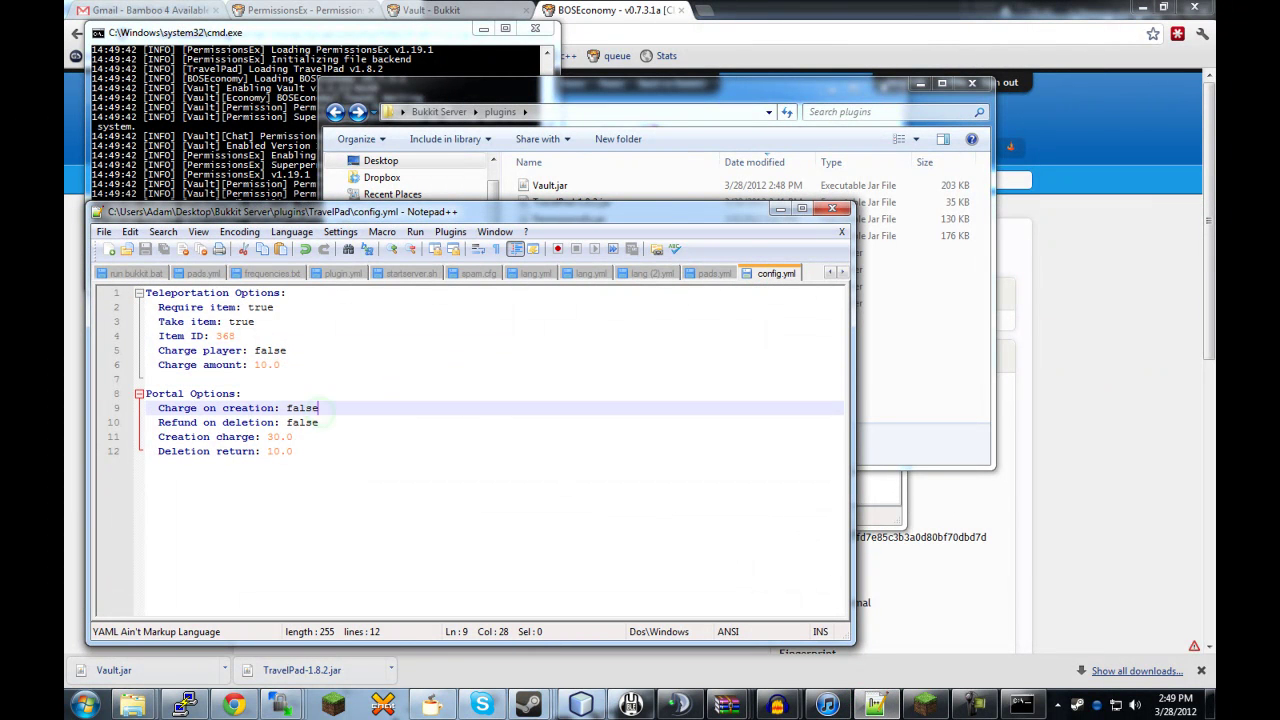
double_click(284, 350)
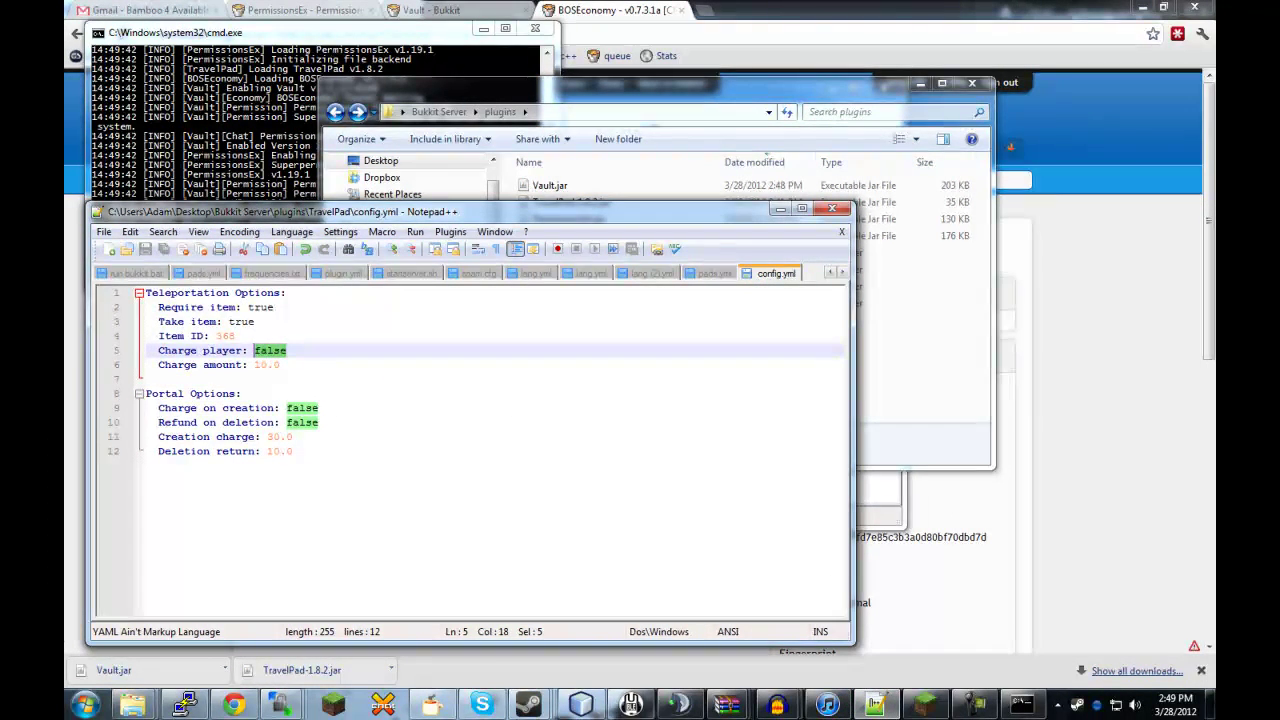
type("tru")
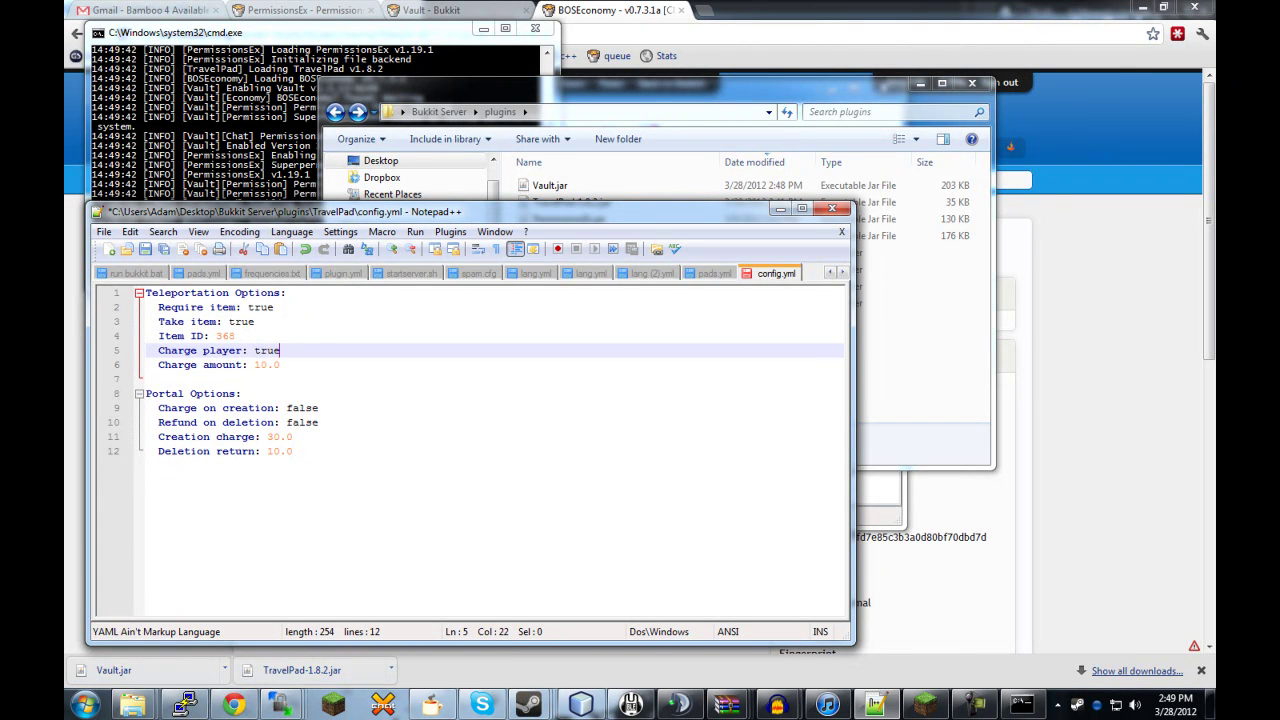
left_click(284, 364)
key("ctrl+s")
Switch to Minecraft, reload the server with /reload, and check the player's money with /econ.
key("alt+Tab")
type("/reload")
key("Return")
type("/econ")
key("Return")
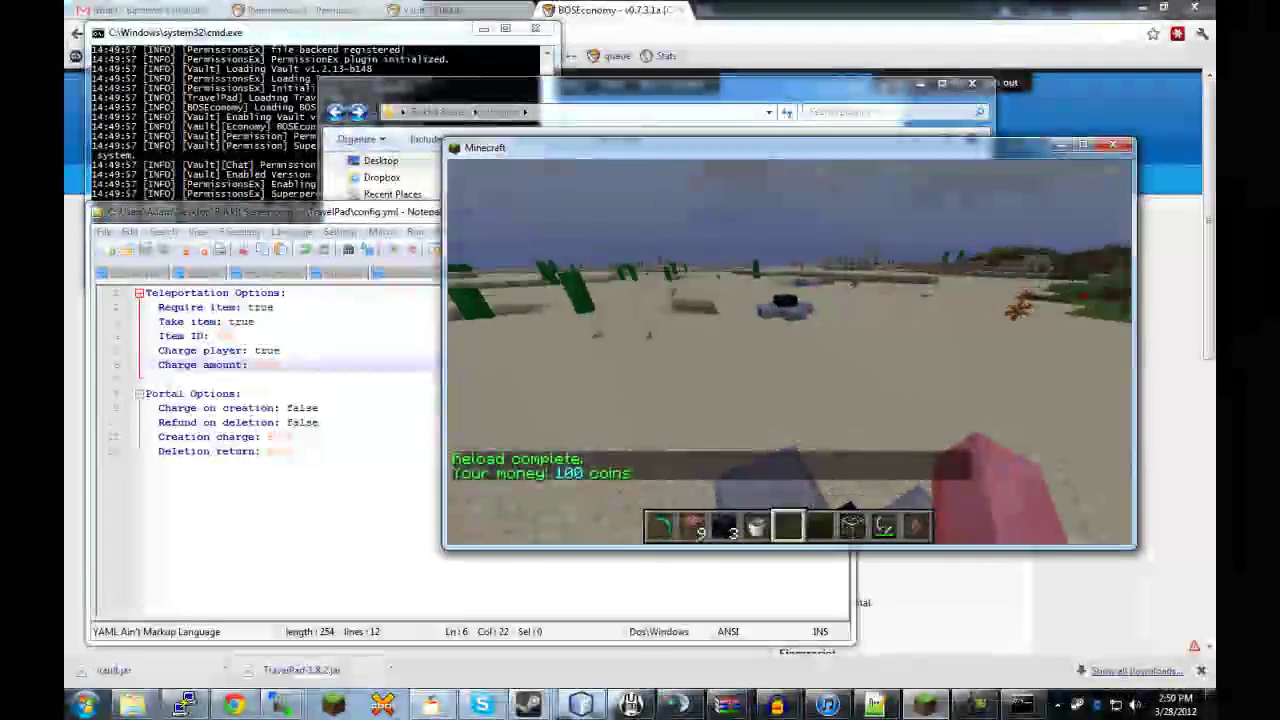
Try a /travelpad tp teleport without an ender pearl in the inventory.
type("/travelpad t")
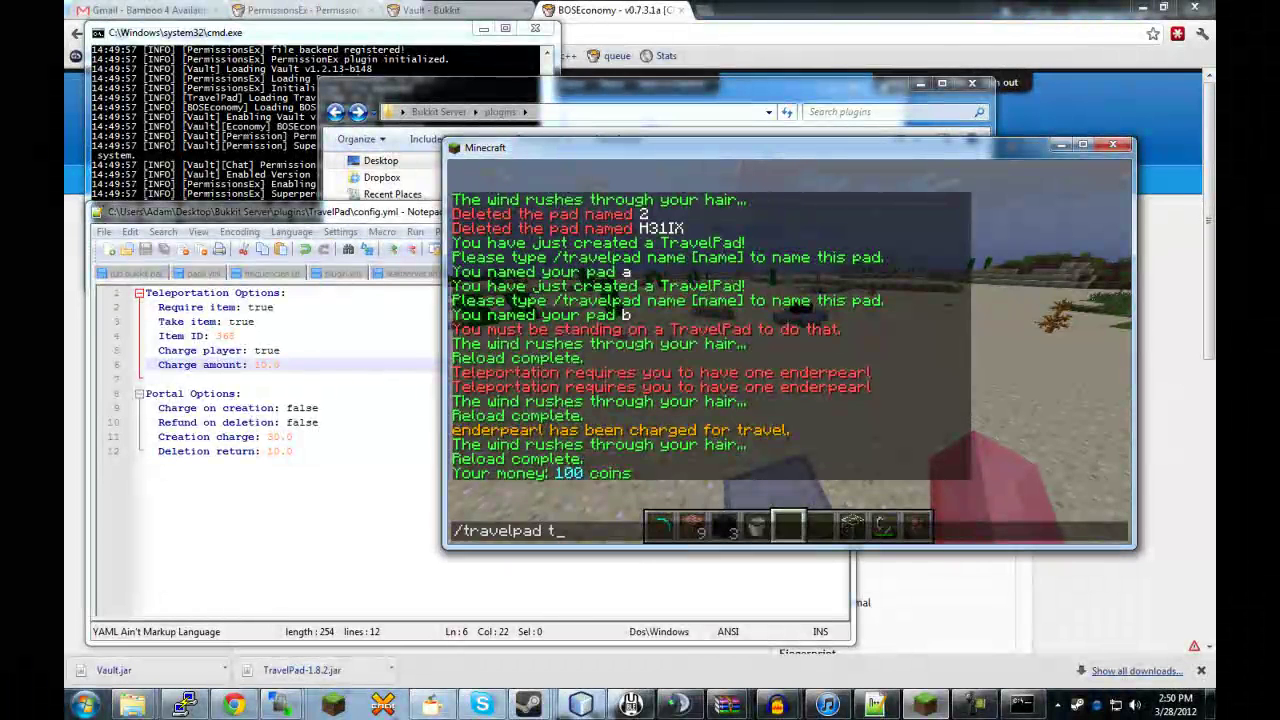
type("p")
key("Return")
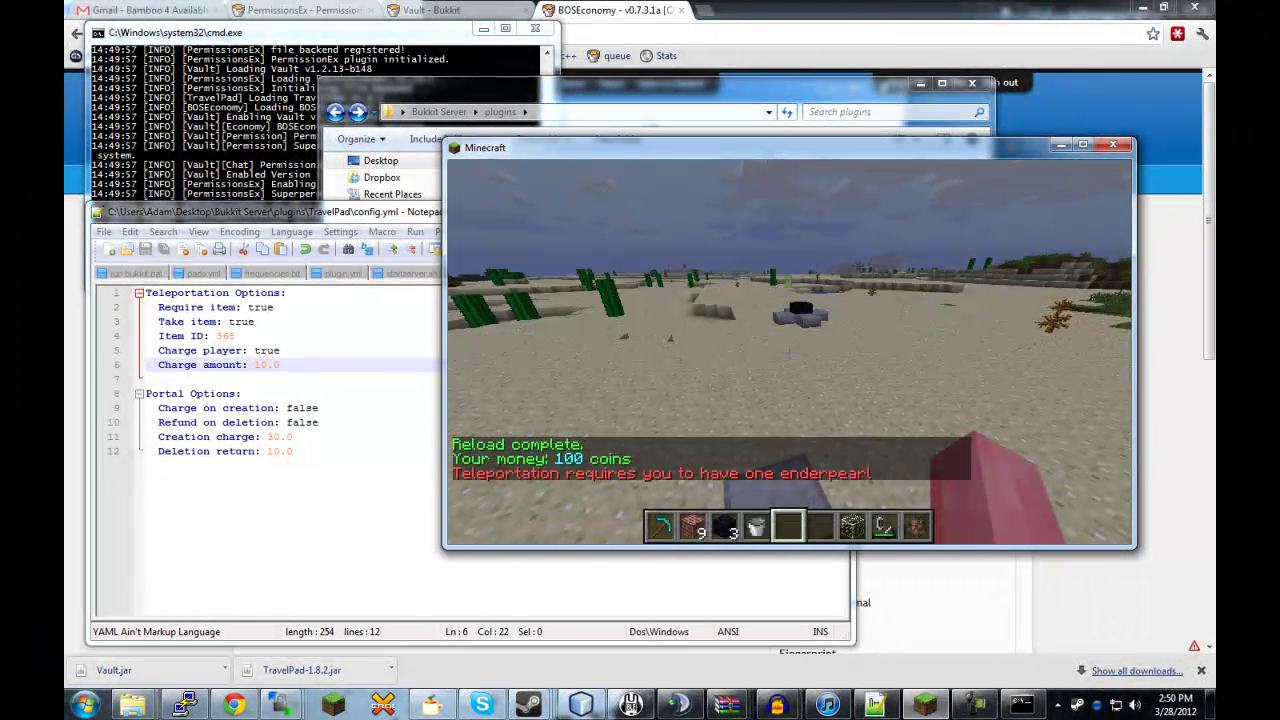
Add an Ender Pearl to the hotbar from the item selection and teleport with /travelpad tp a.
key("e")
scroll(814, 420, "down", 5)
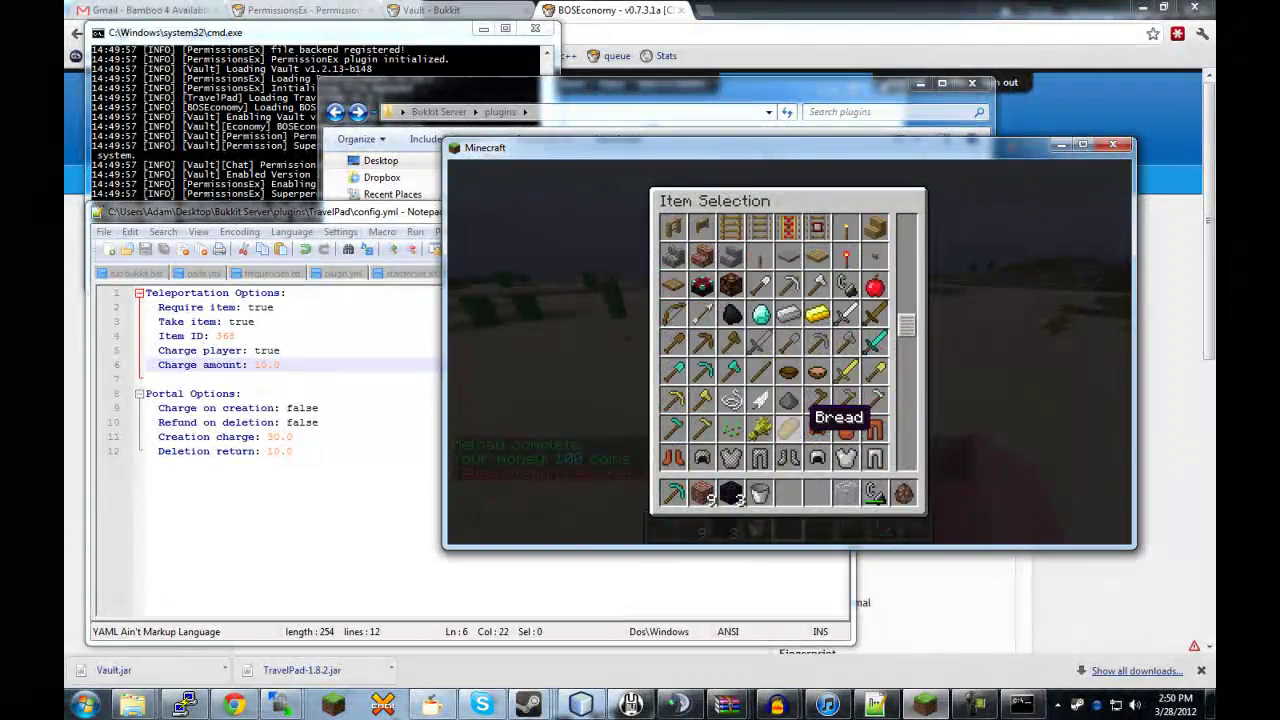
scroll(800, 420, "down", 8)
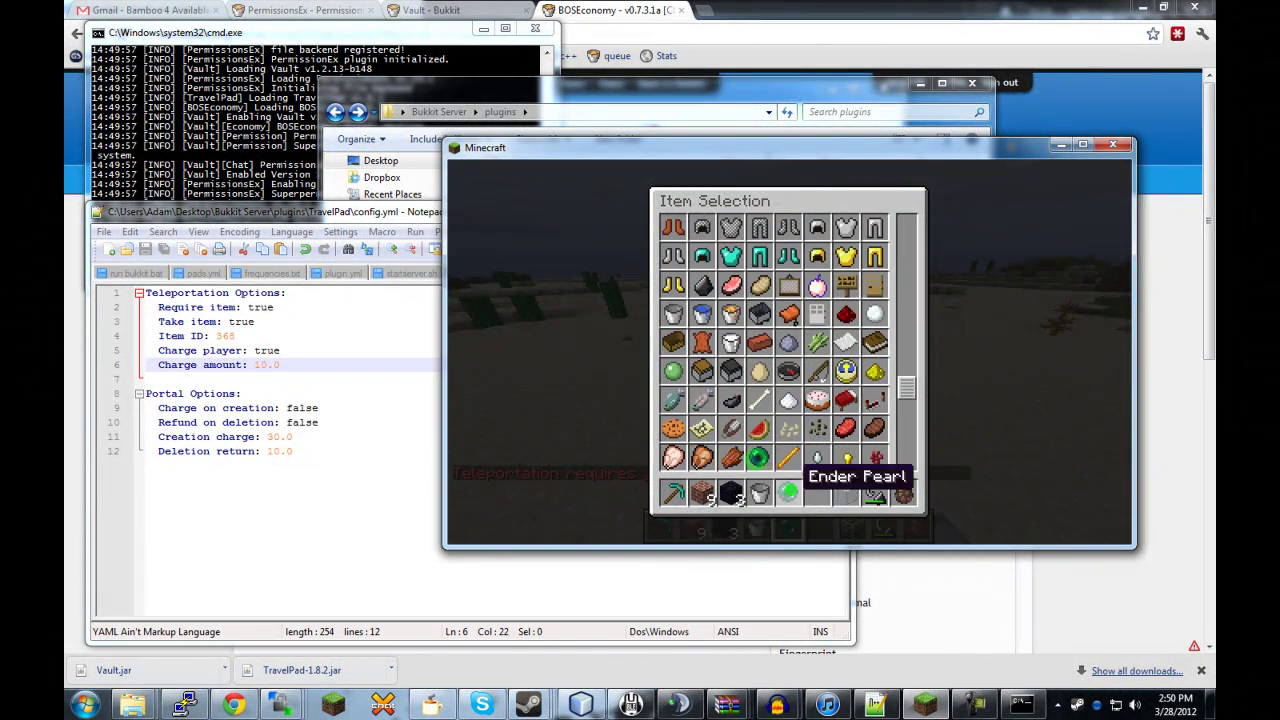
left_click(760, 458)
left_click(790, 492)
type("et/travelpad tp a")
key("Return")
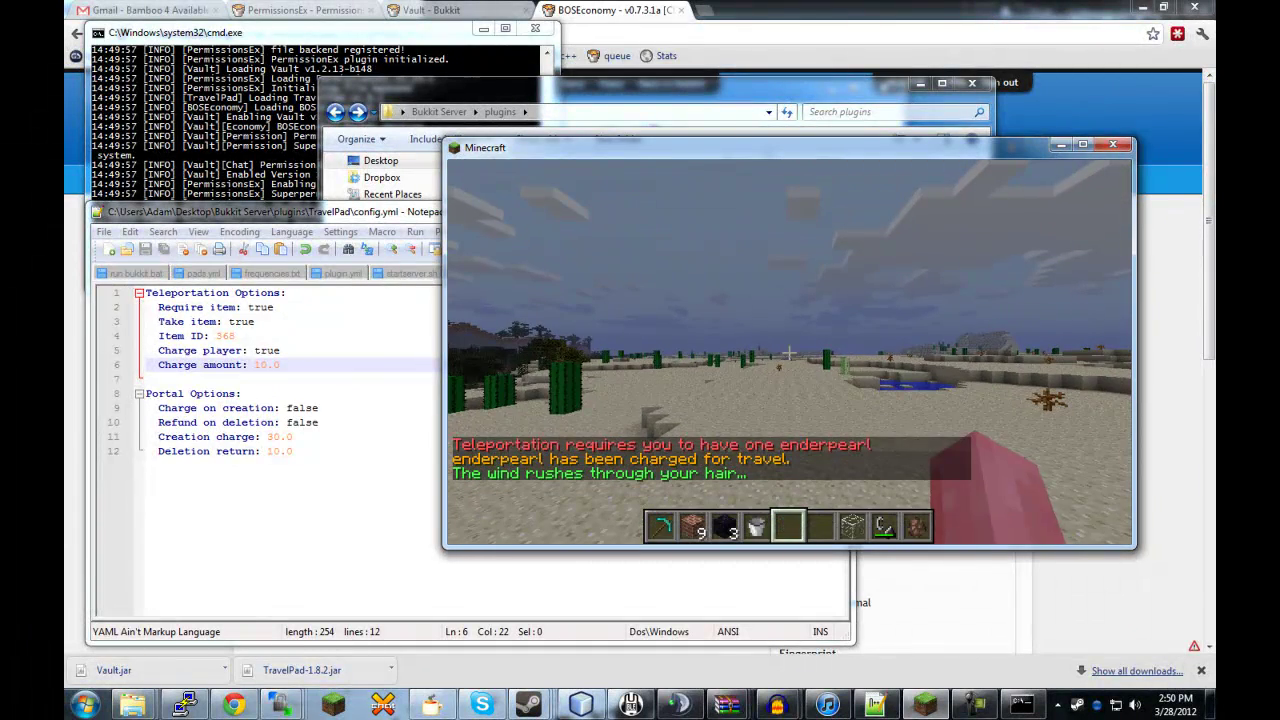
key("t")
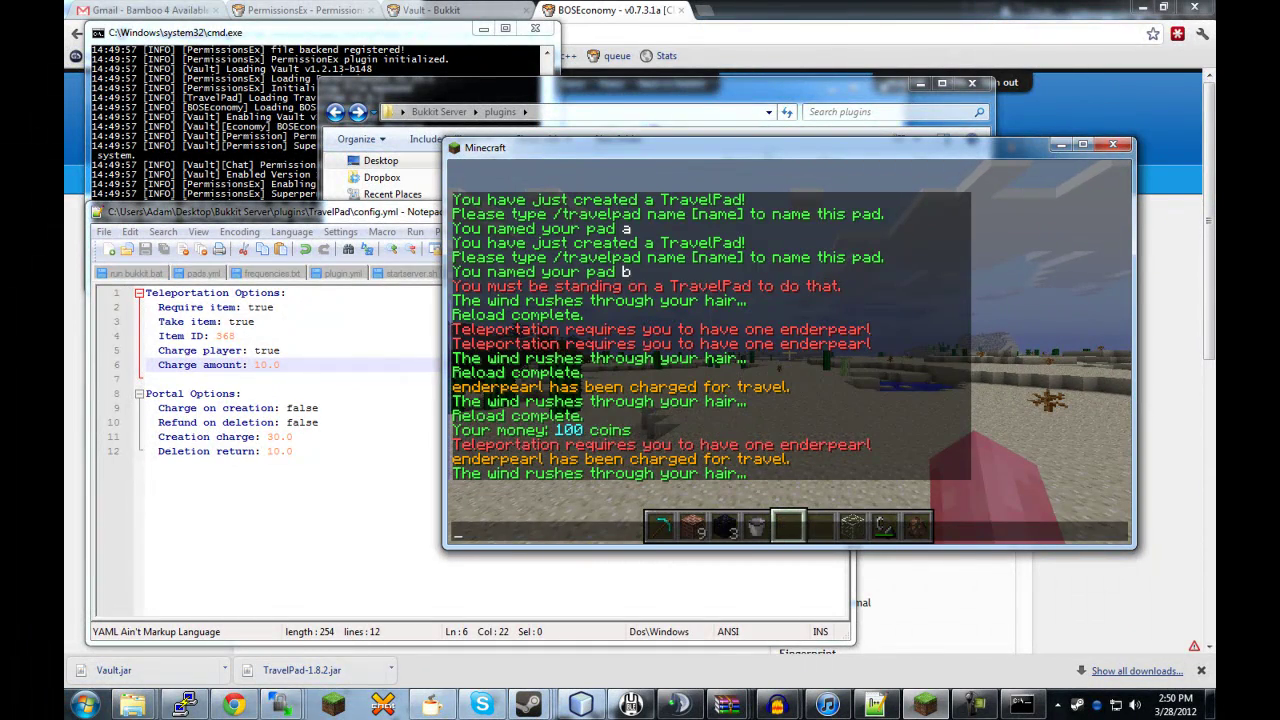
left_click(229, 394)
left_click(743, 419)
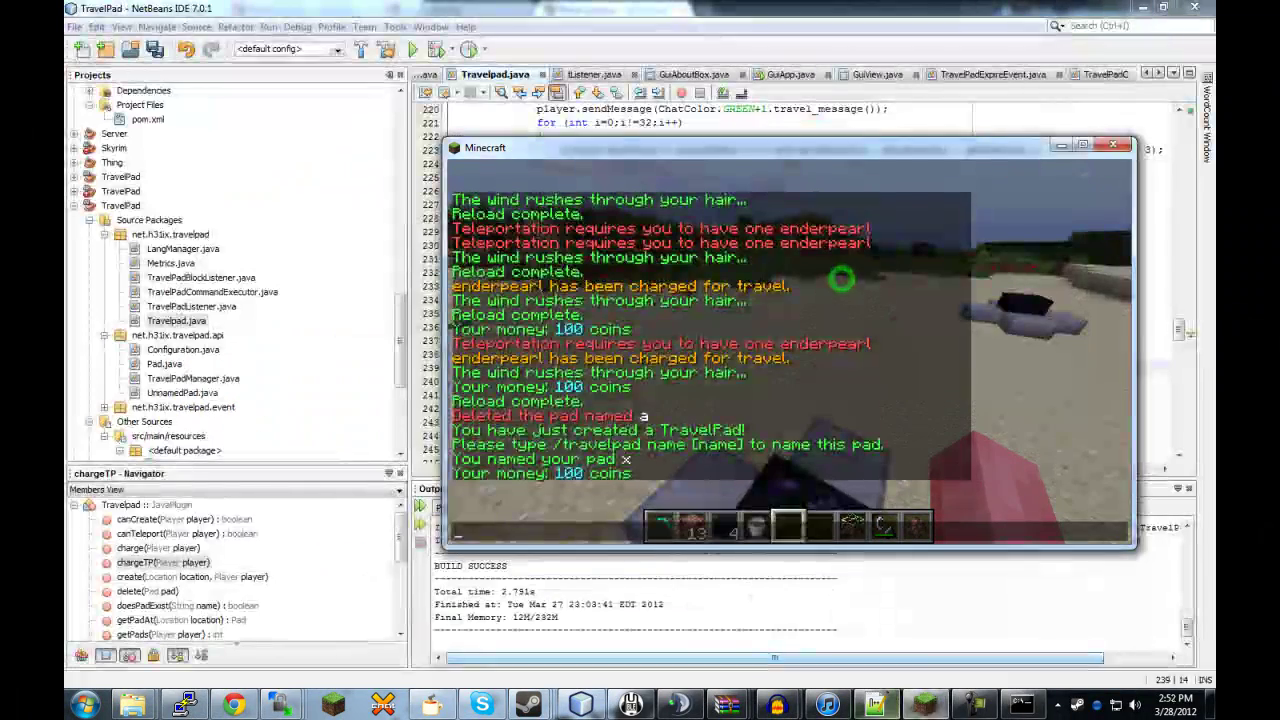
Switch to the server console and remove the player's operator status with the deop command.
left_click(1022, 705)
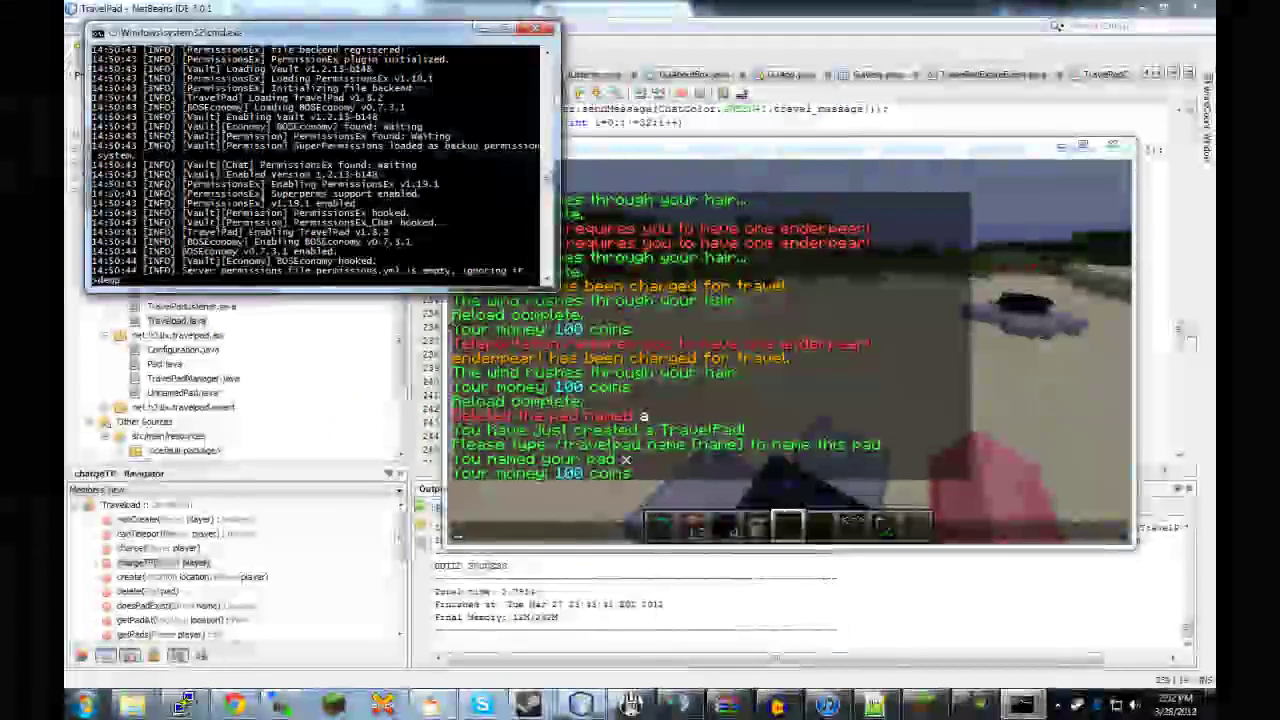
type("deop h3")
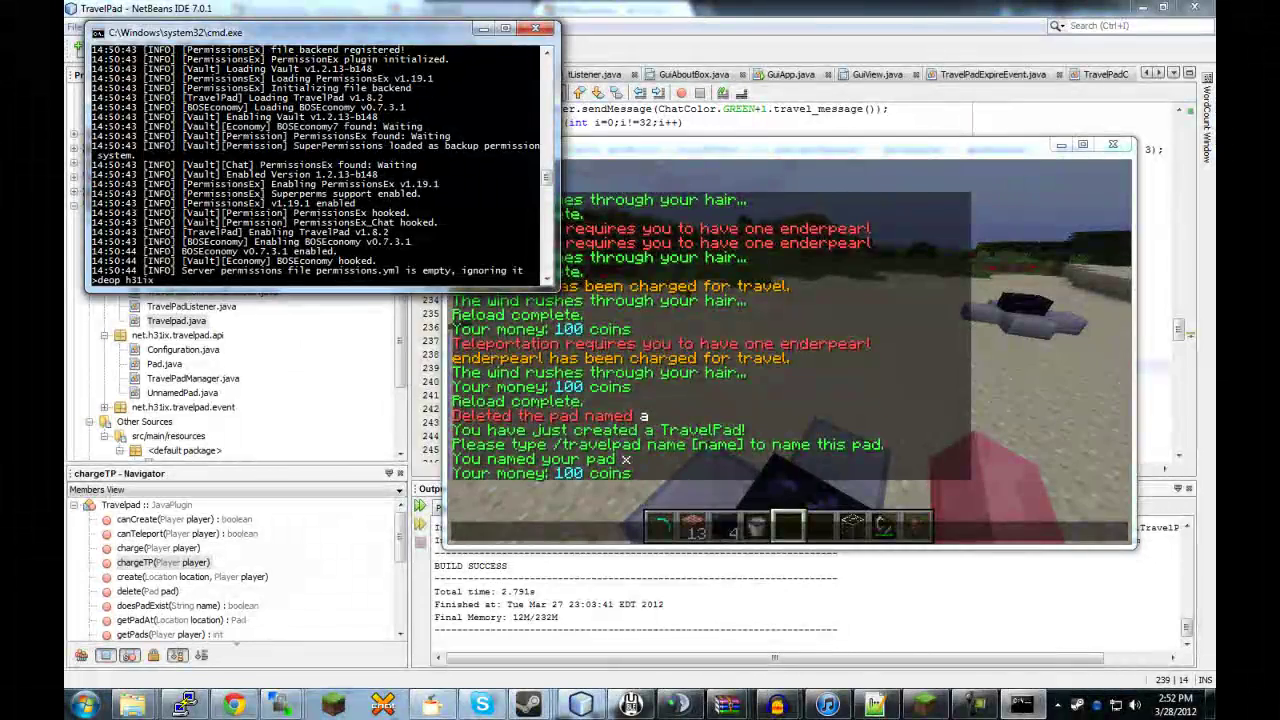
type("1ix")
key("Return")
Return to Minecraft, write travelpad.nopay in the chat line to show the permission node, and discard it unsent.
key("alt+Tab")
key("Escape")
type("w")
type("ttravelpad.nopay")
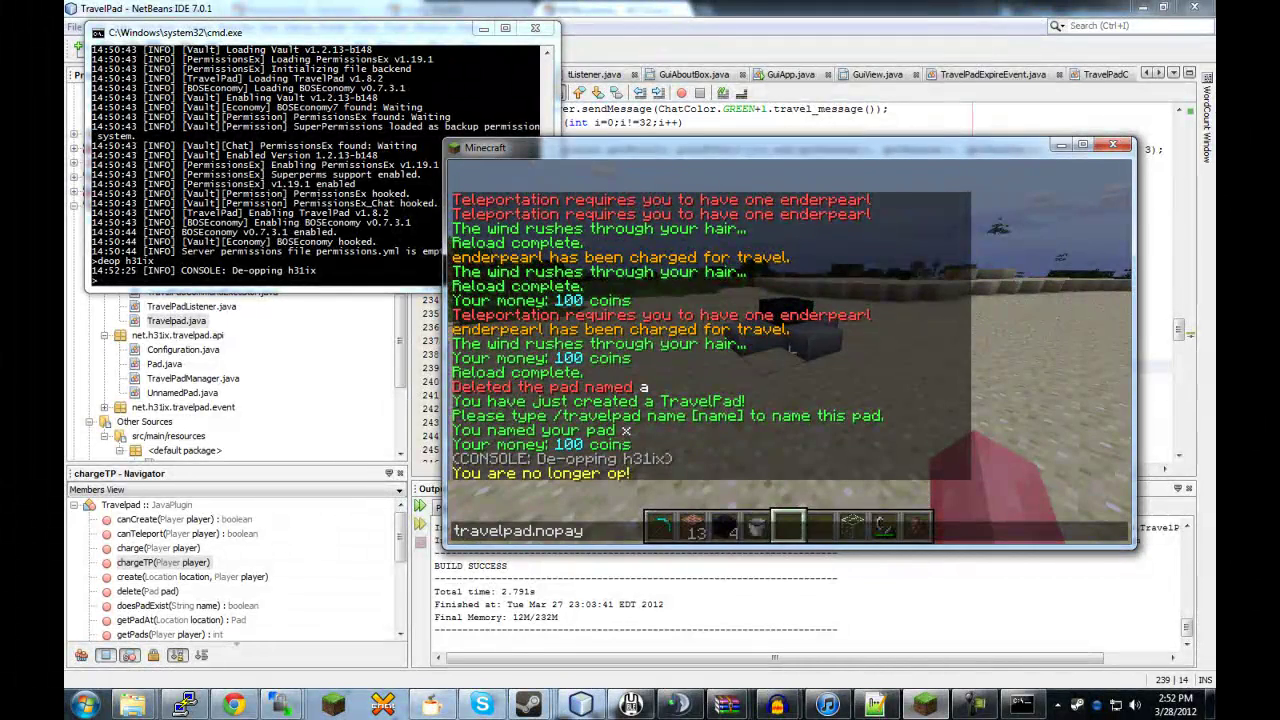
key("Escape")
Walk onto the TravelPad and try to teleport with /travelpad tp as a non-operator.
key("w")
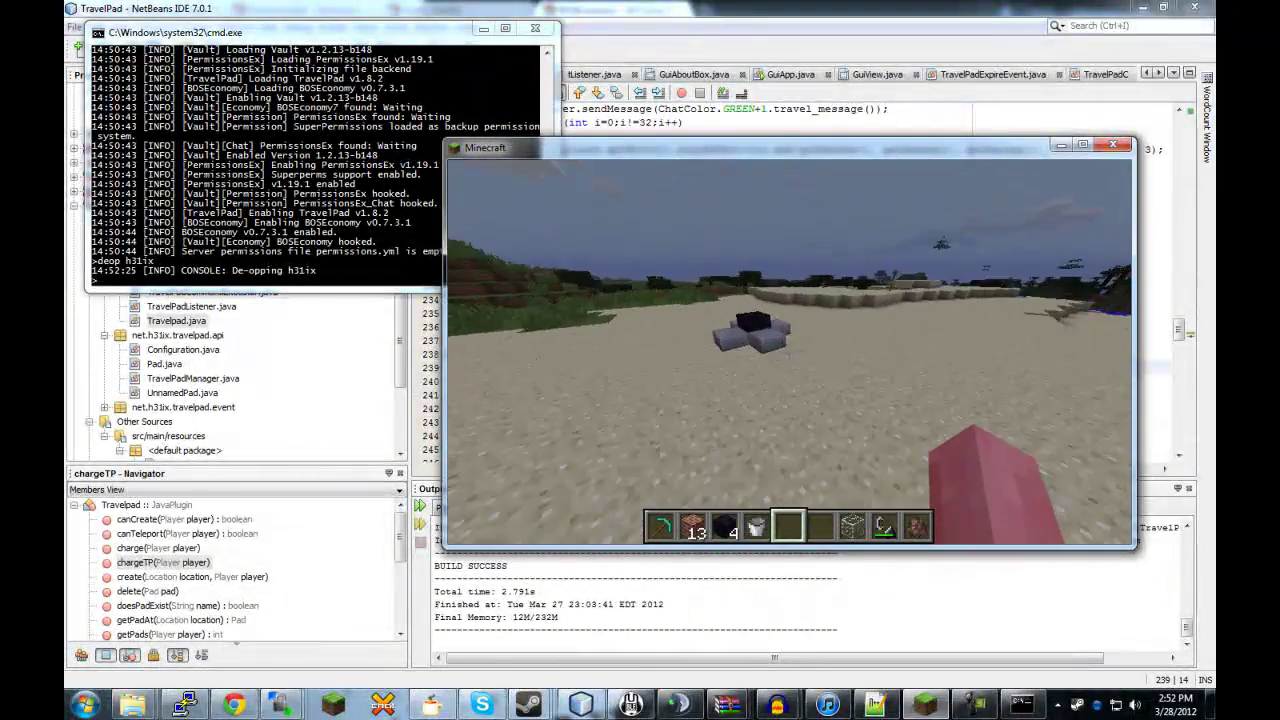
key("w")
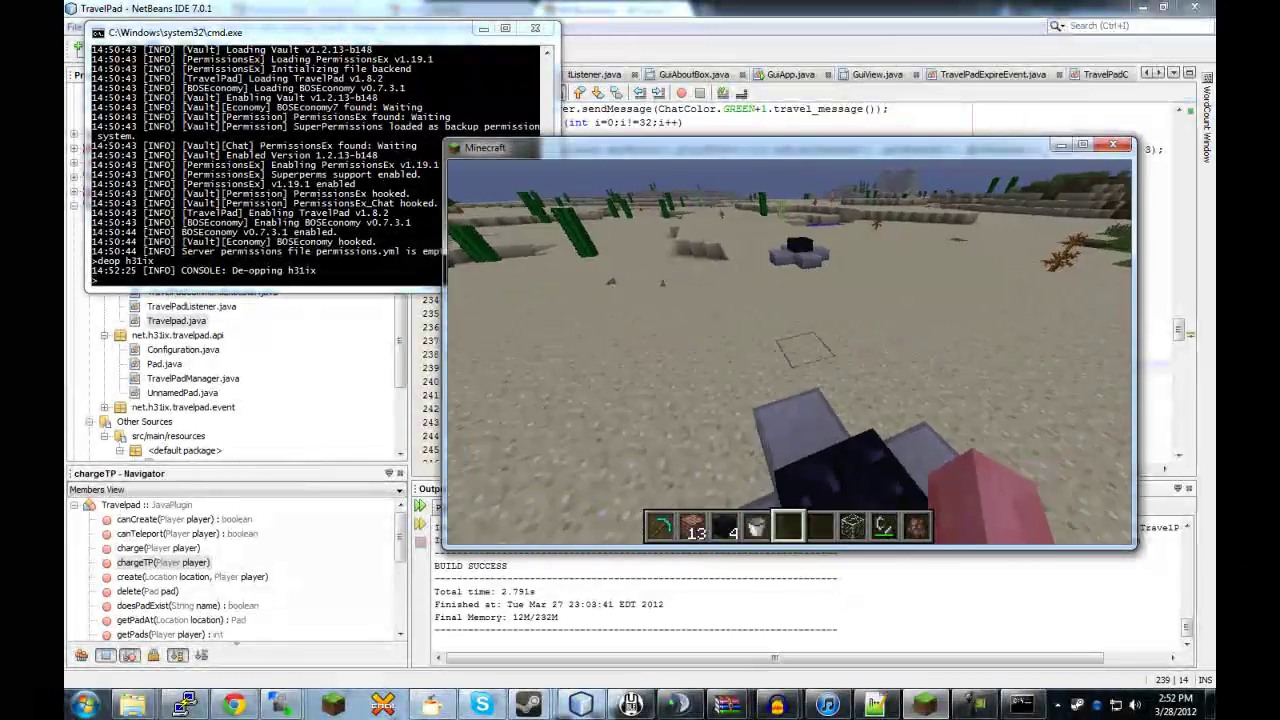
key("t")
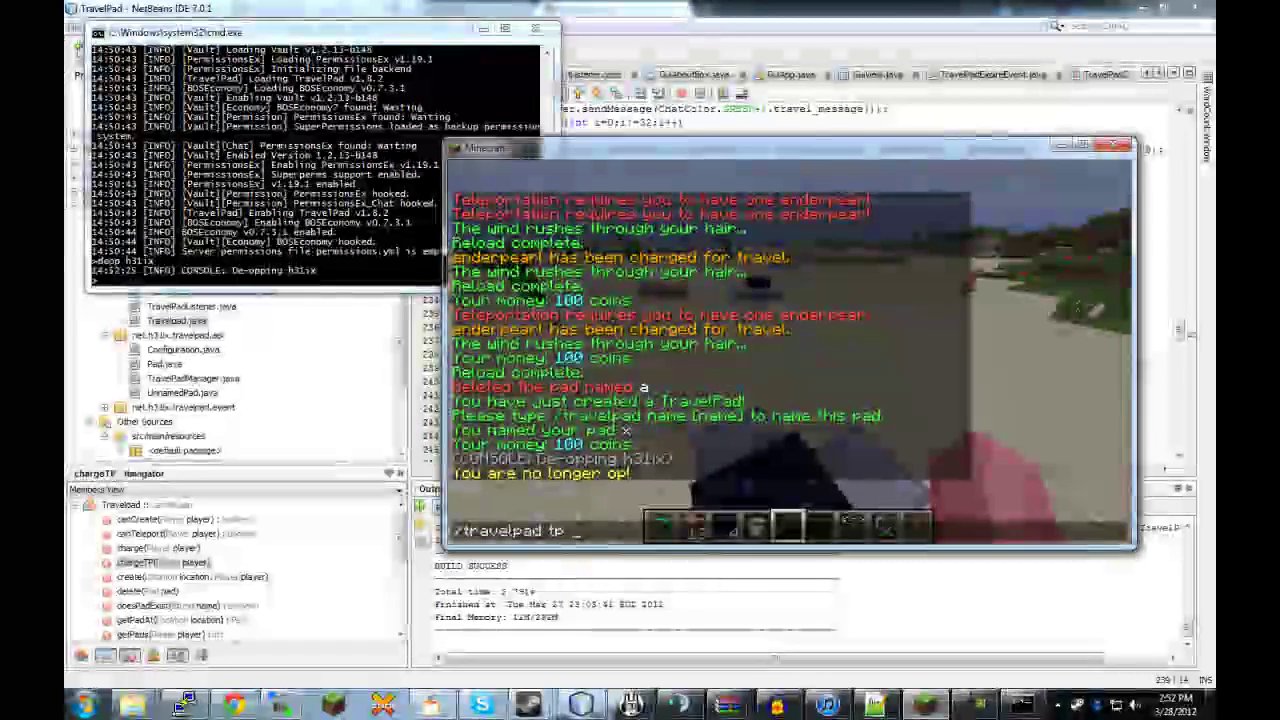
key("Return")
Grant the player the travelpad.teleport permission with a pex user add command in the server console.
key("t")
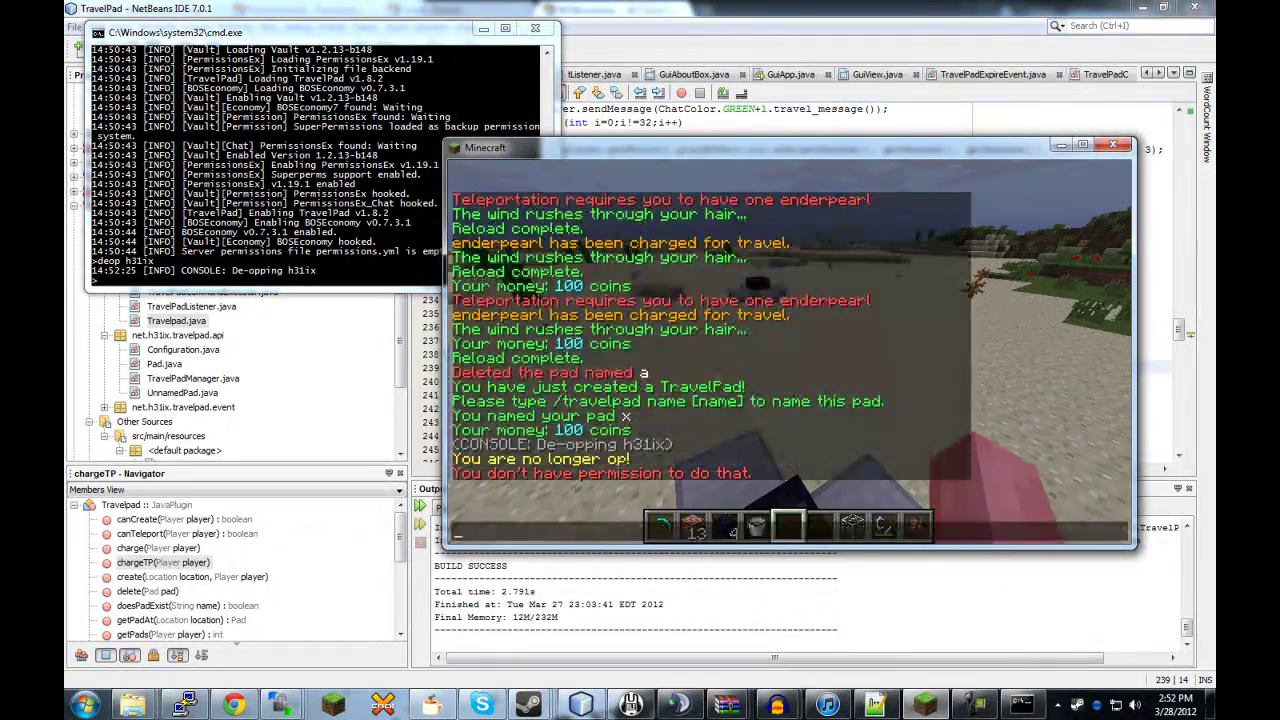
left_click(253, 236)
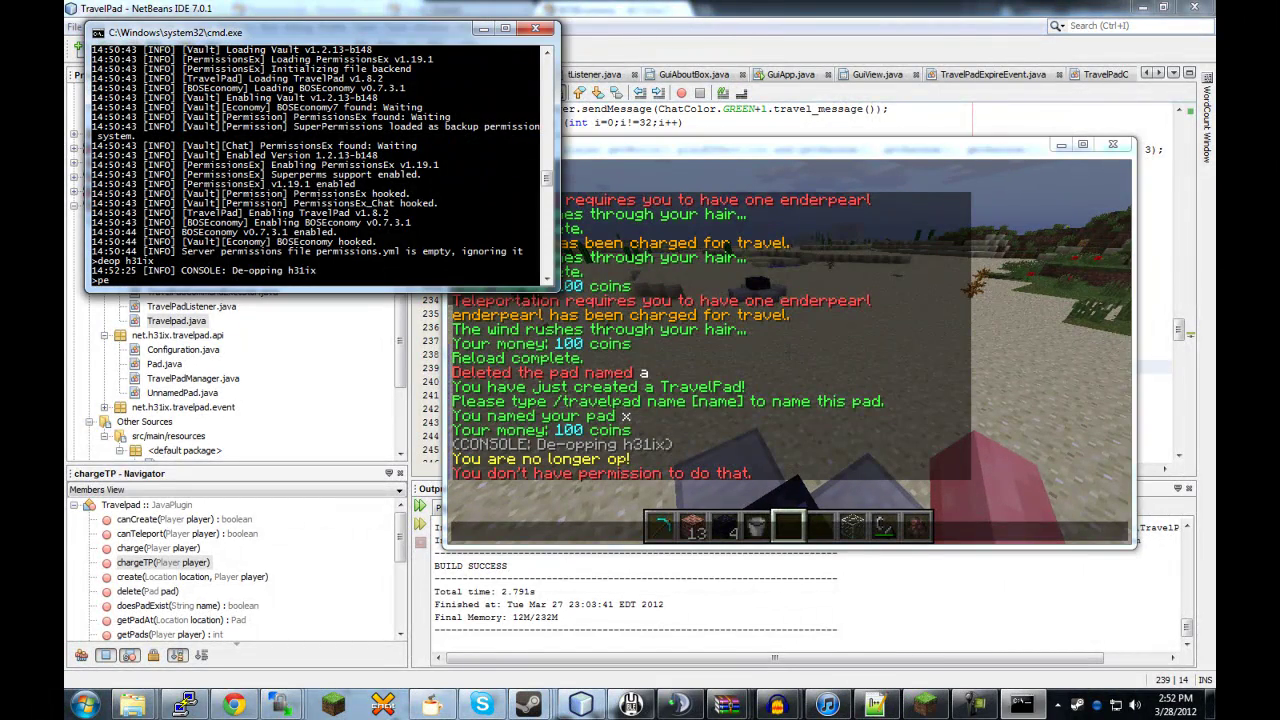
type("pex user h31ix add travelpad")
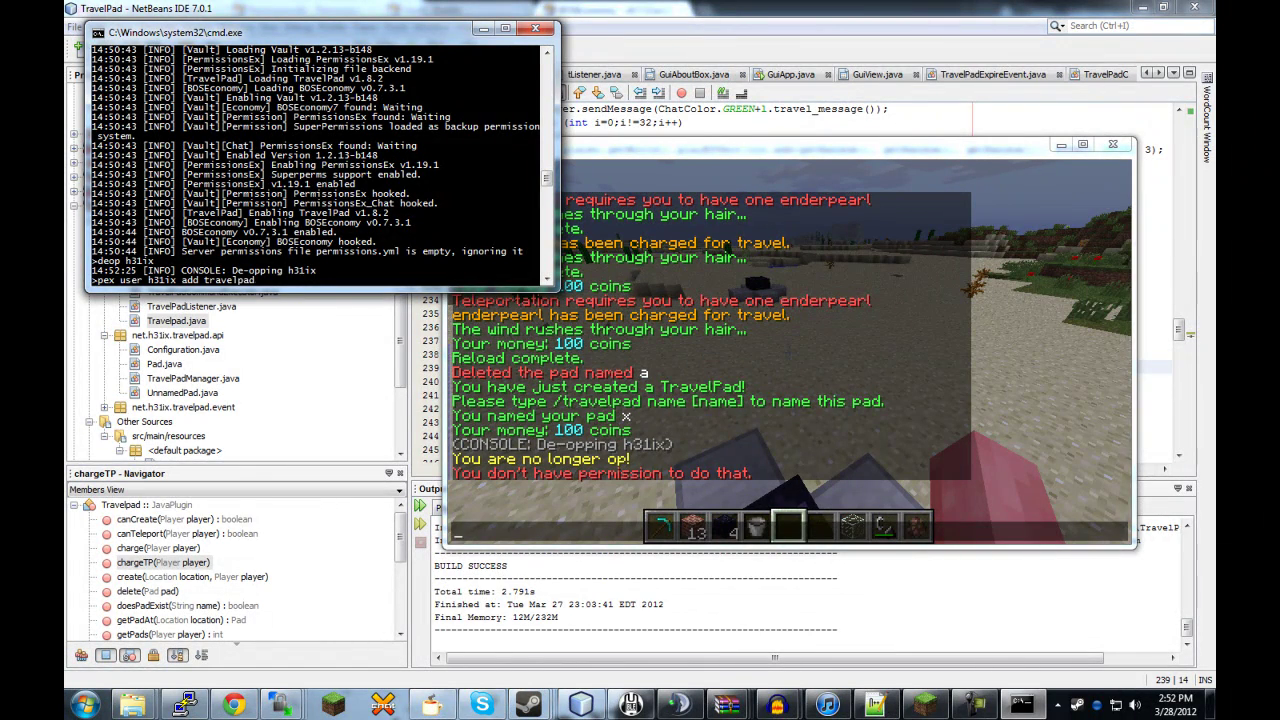
type(".teleport")
key("Return")
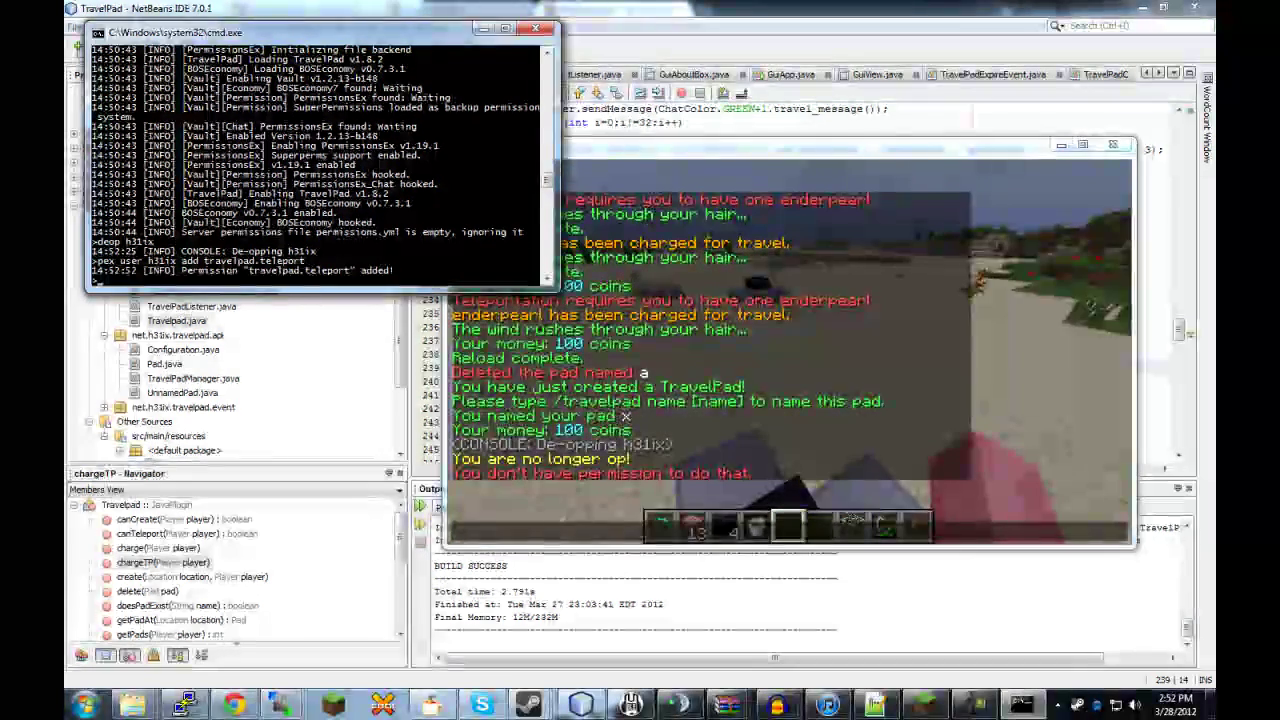
Retry the TravelPad teleport in Minecraft and put an Ender Pearl from the item selection into the hotbar.
left_click(823, 363)
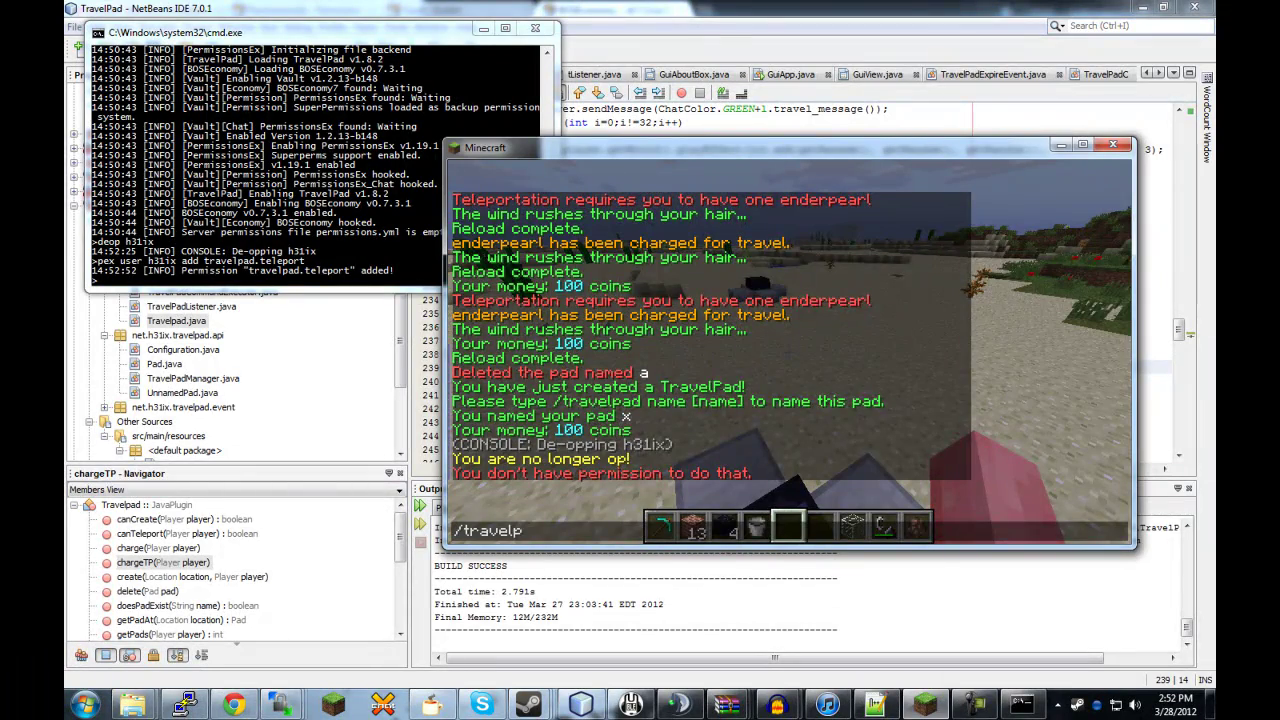
key("Return")
key("e")
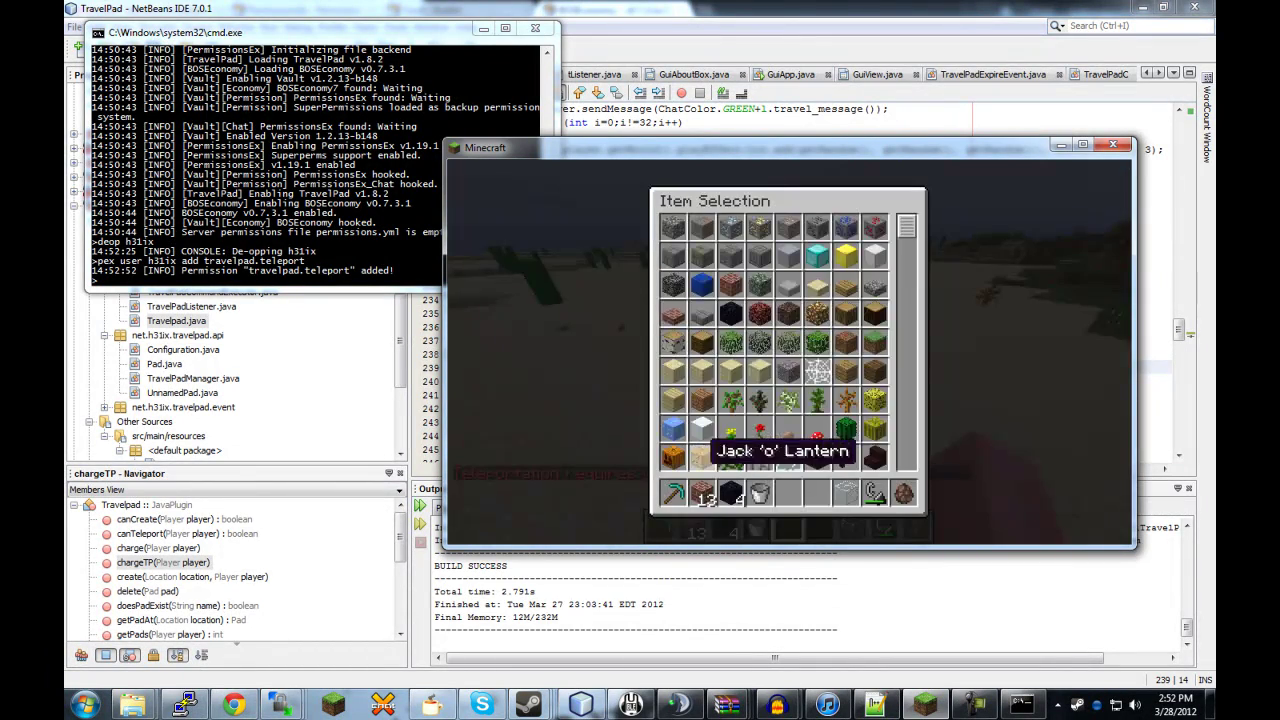
scroll(760, 420, "down", 6)
scroll(745, 428, "down", 4)
left_click(760, 372)
left_click(804, 492)
key("e")
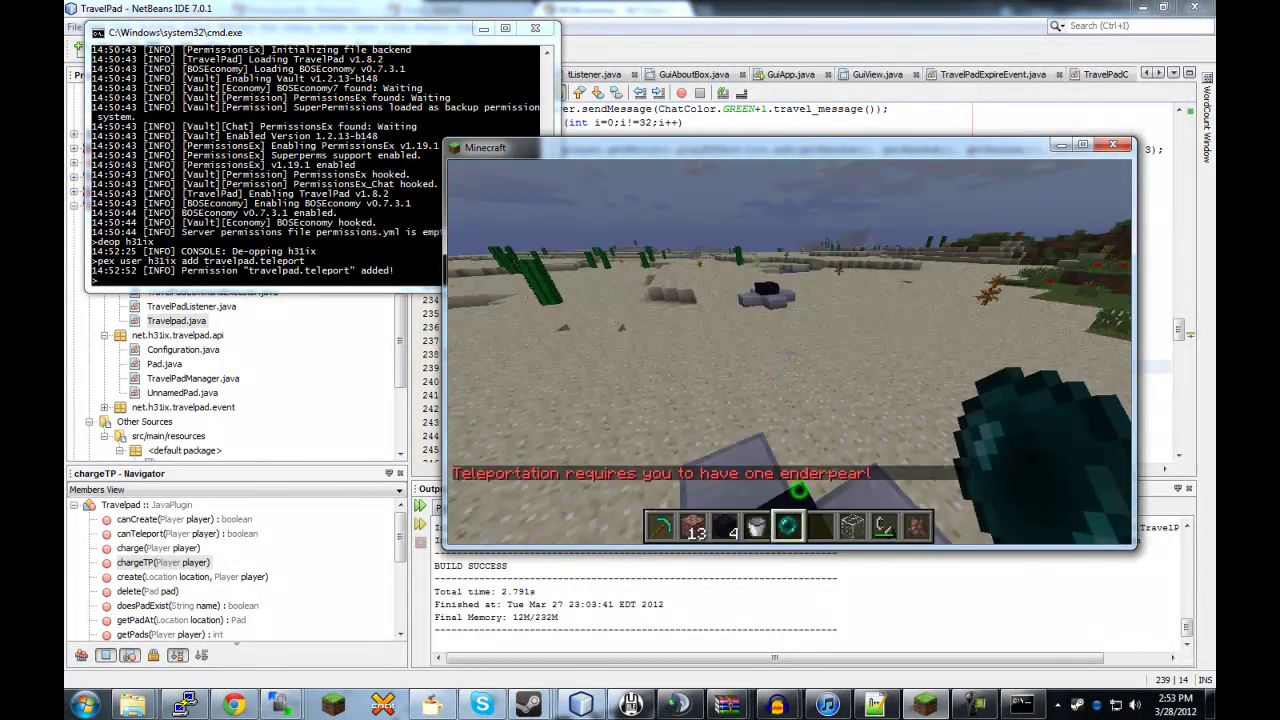
Teleport with /travelpad tp x and check the player's money balance.
key("slash")
type("travelpad tp x")
key("Return")
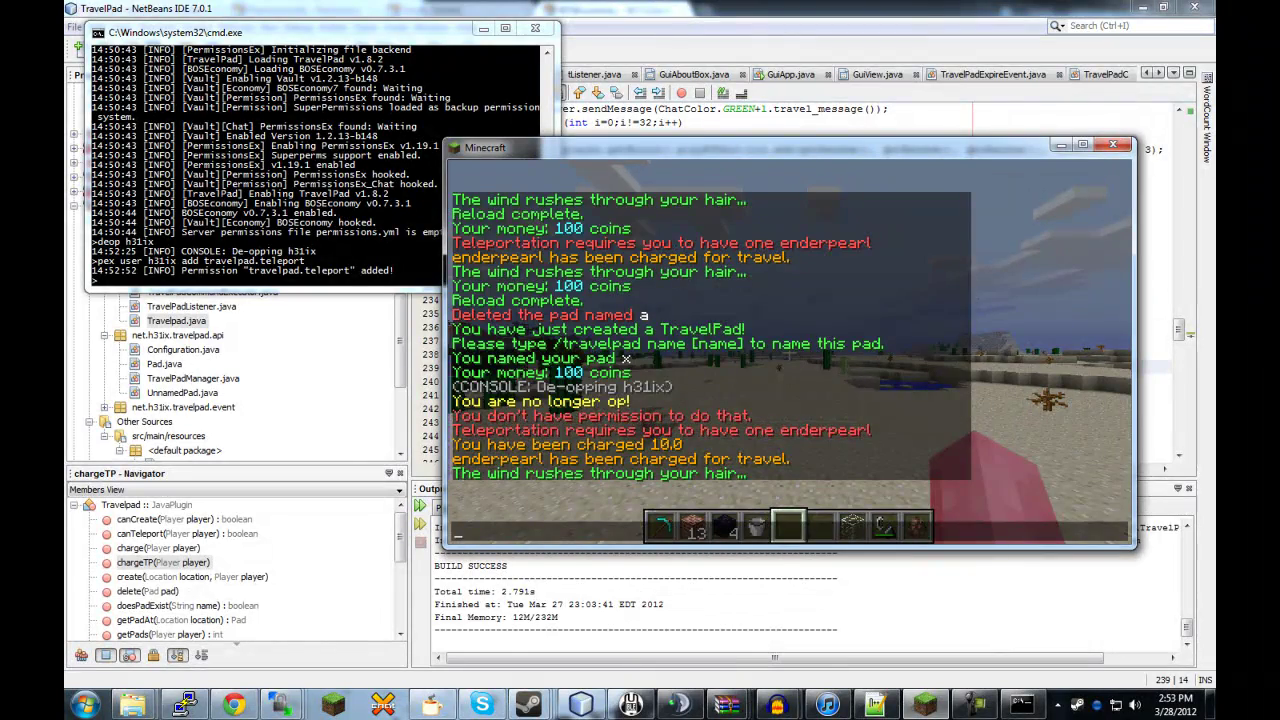
key("Return")
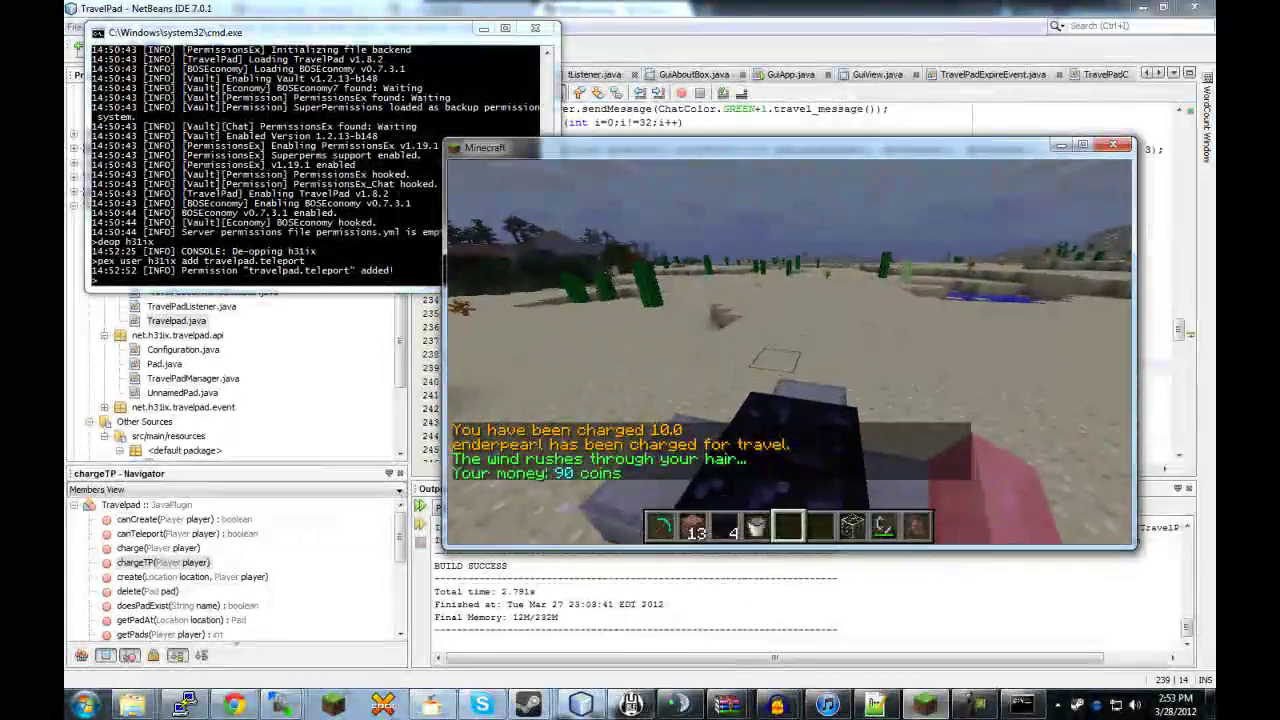
Switch to Notepad++, decline reloading server.log, and open the TravelPad plugin's config.yml.
key("t")
left_click(877, 705)
left_click(766, 415)
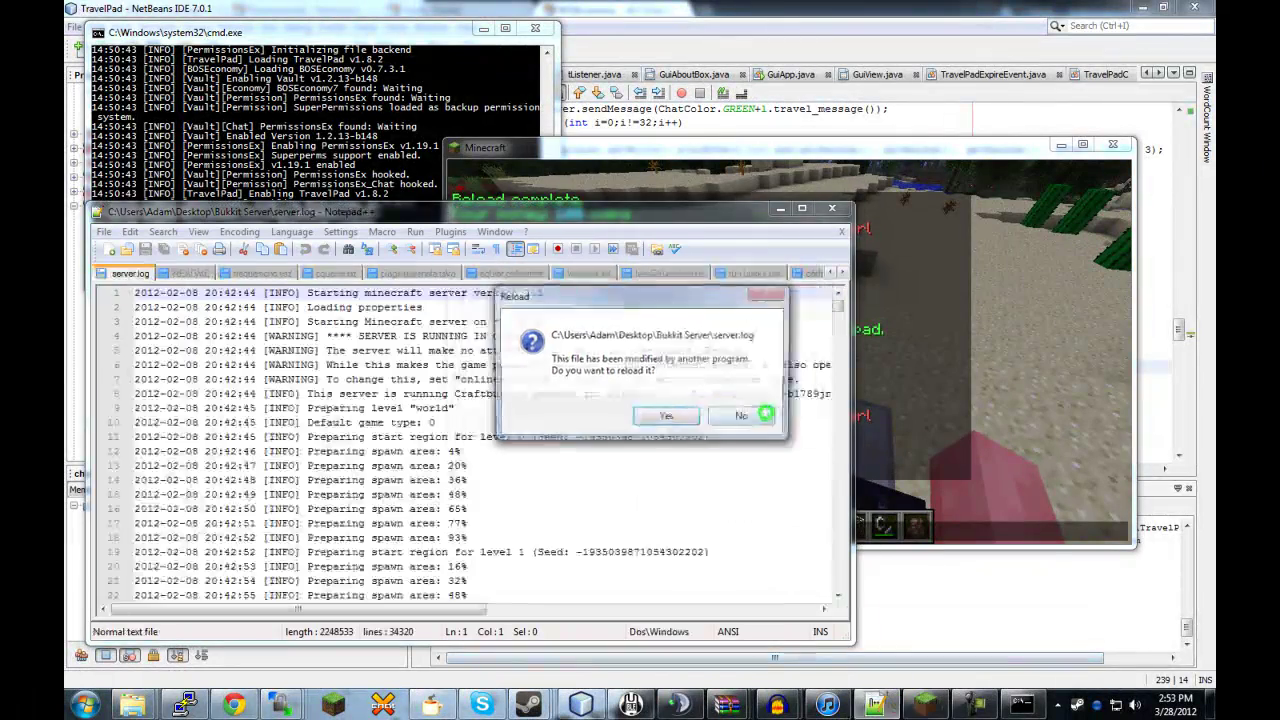
left_click(761, 416)
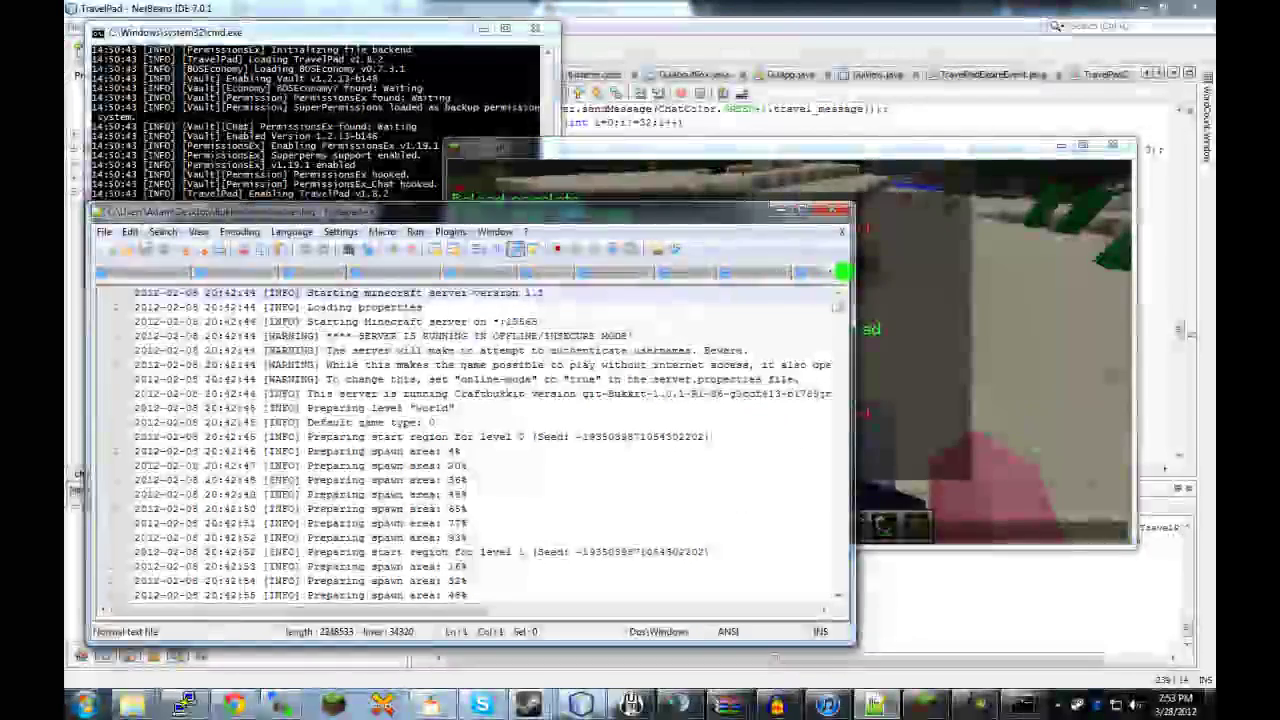
left_click(843, 272)
left_click(762, 273)
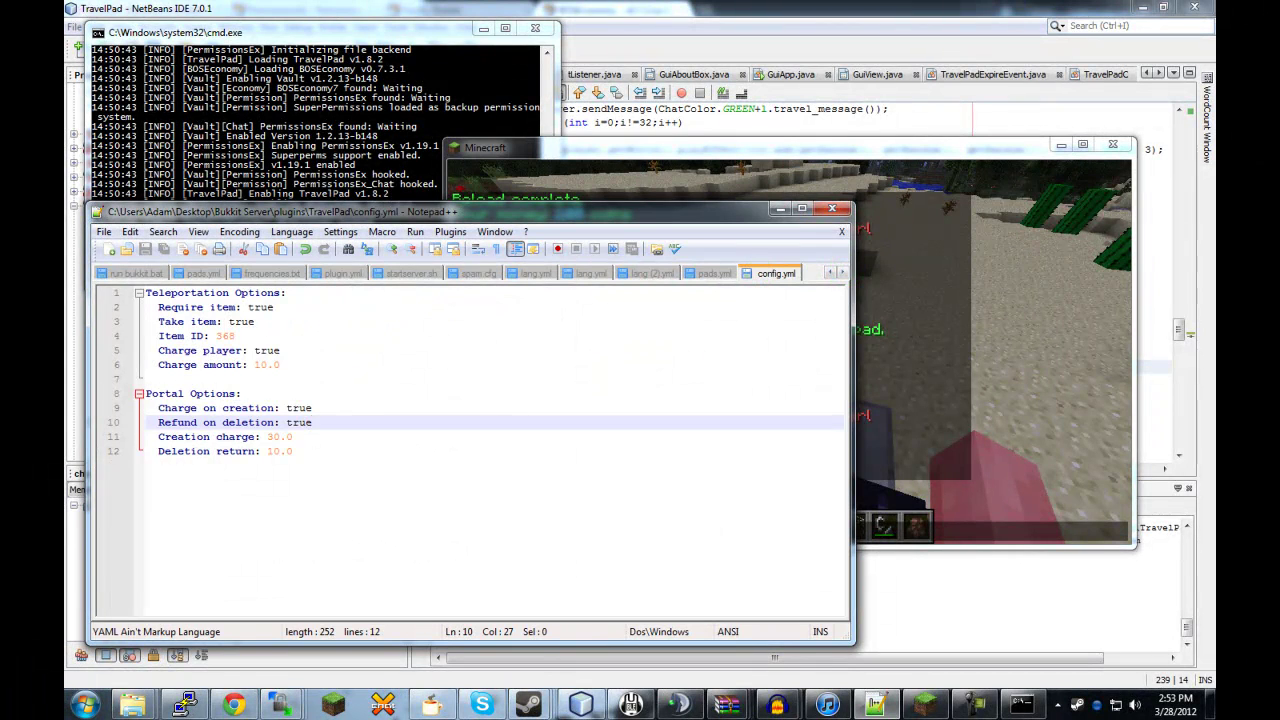
Review the Charge on creation, Refund on deletion and Creation charge settings under Portal Options.
left_click_drag(322, 408, 300, 408)
left_click(316, 422)
double_click(308, 422)
left_click(301, 437)
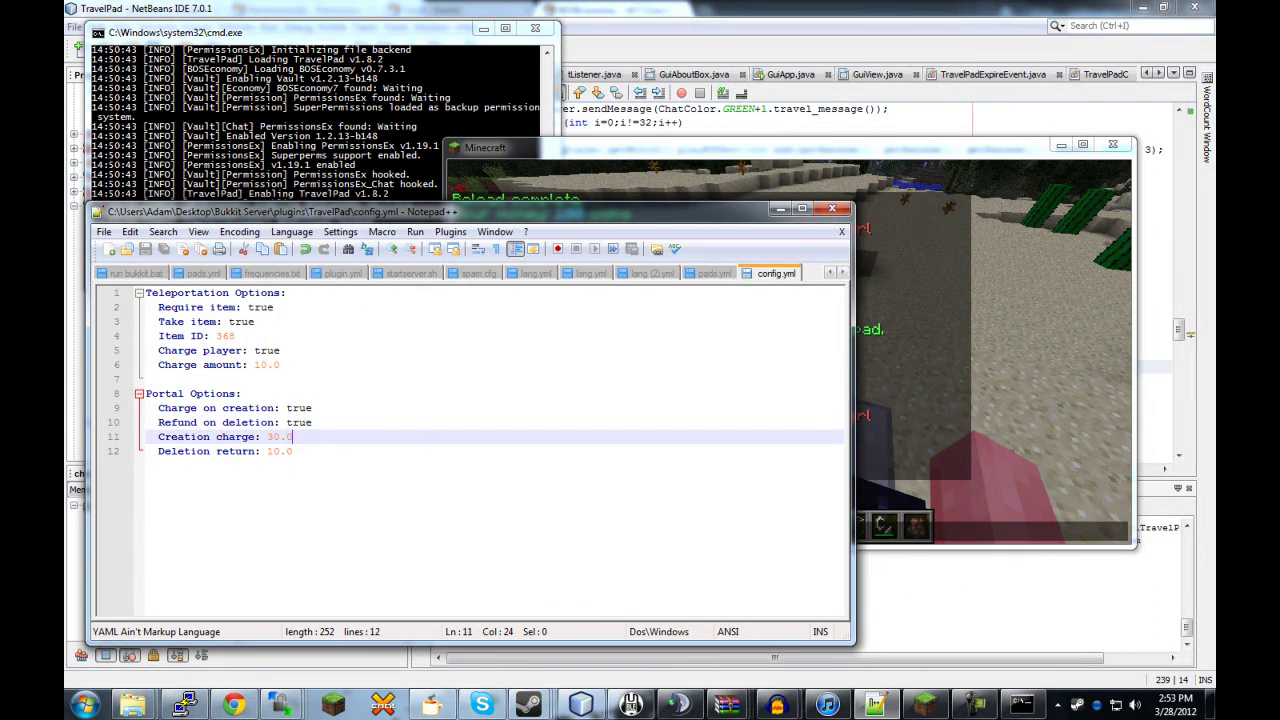
Return to Minecraft, walk up to the TravelPad named b and break it to delete the pad.
left_click(933, 379)
key("Escape")
key("s")
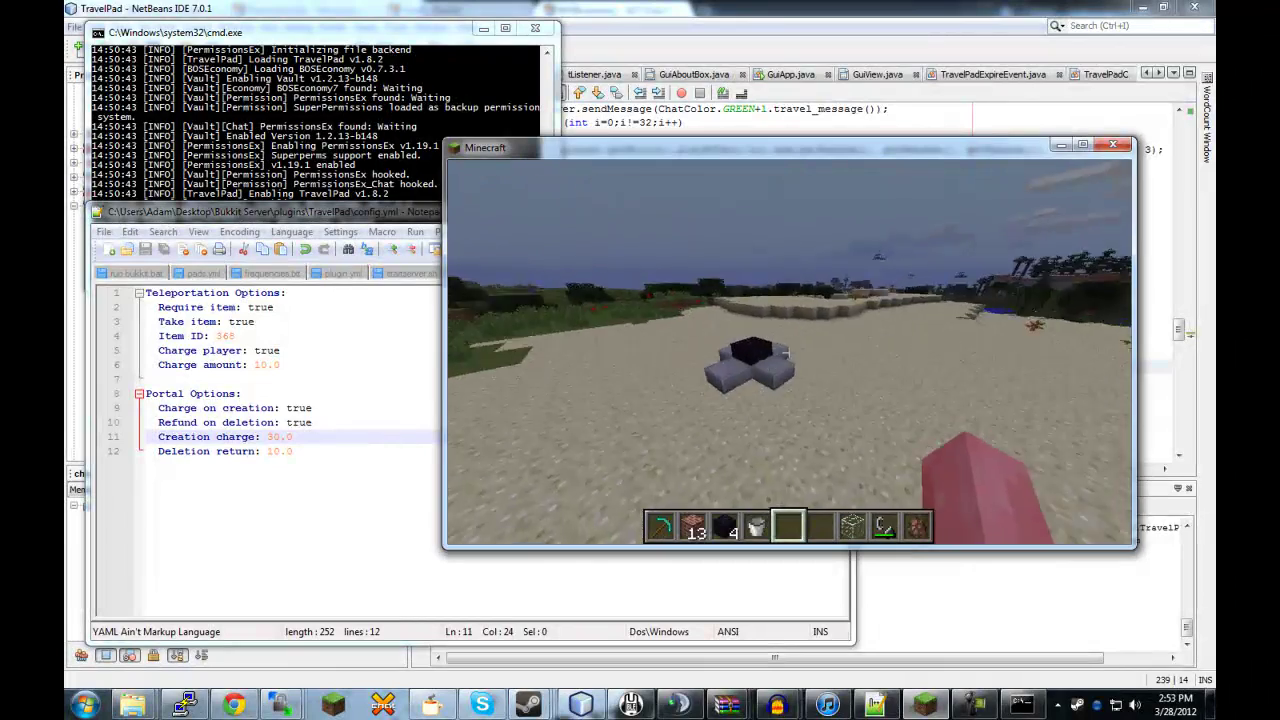
key("w")
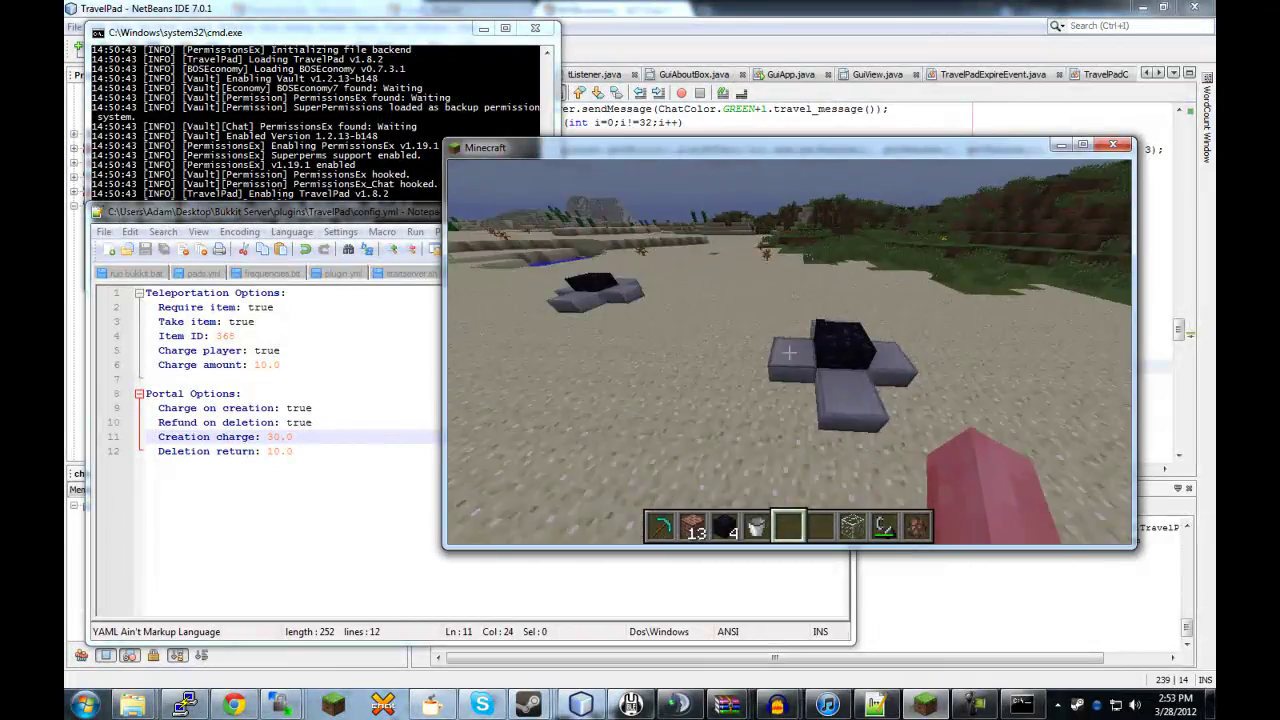
key("w")
key("d")
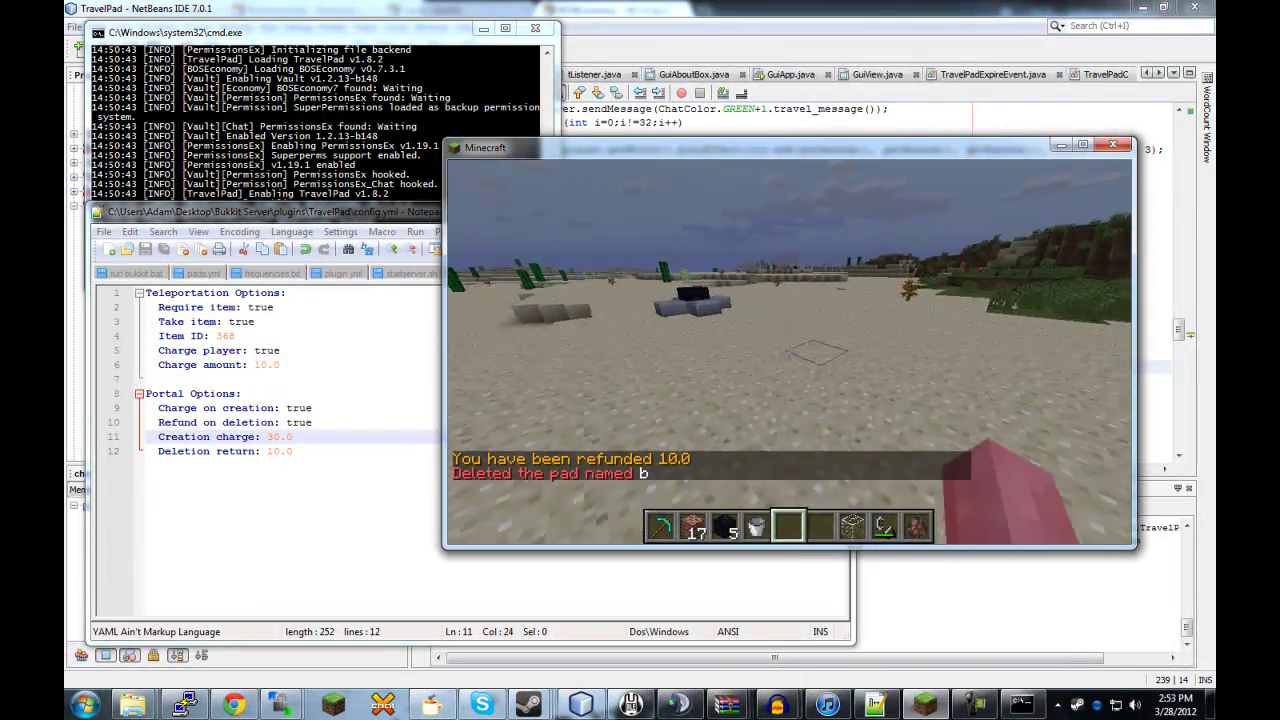
Walk over to the remaining TravelPad named x and break its obsidian centre to delete it.
key("w")
key("a")
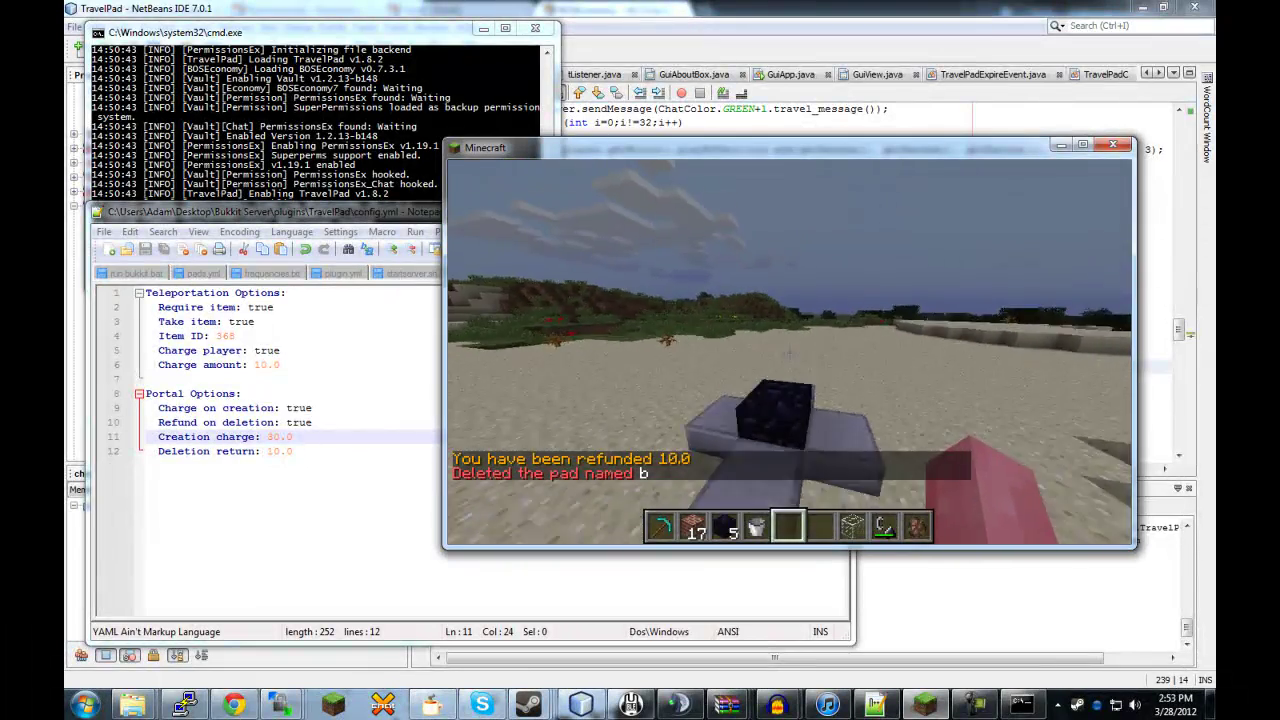
key("a")
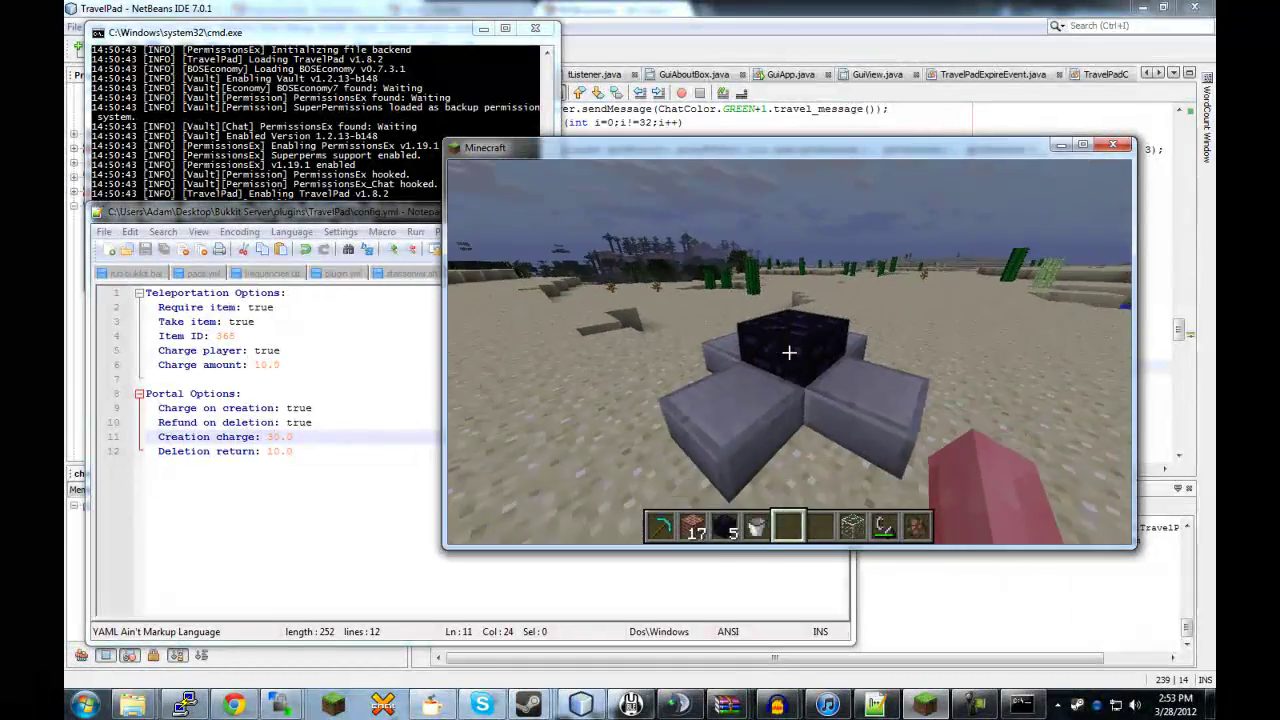
left_click(789, 352)
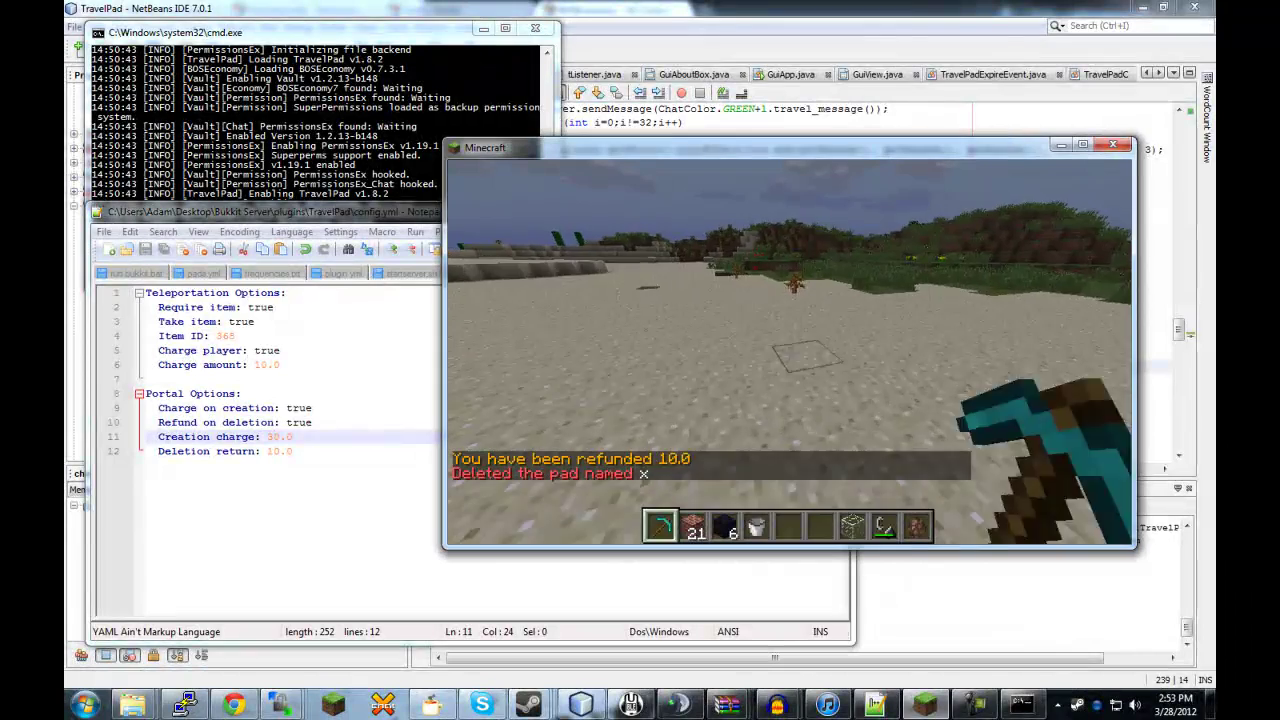
Place four brick blocks in a cross on the sand and try to create a TravelPad with an obsidian centre.
right_click(789, 352)
right_click(789, 352)
right_click(789, 352)
scroll(789, 352, "down", 1)
right_click(789, 352)
Grant the player the travelpad.create permission with a pex user add command in the server console.
key("t")
left_click(380, 88)
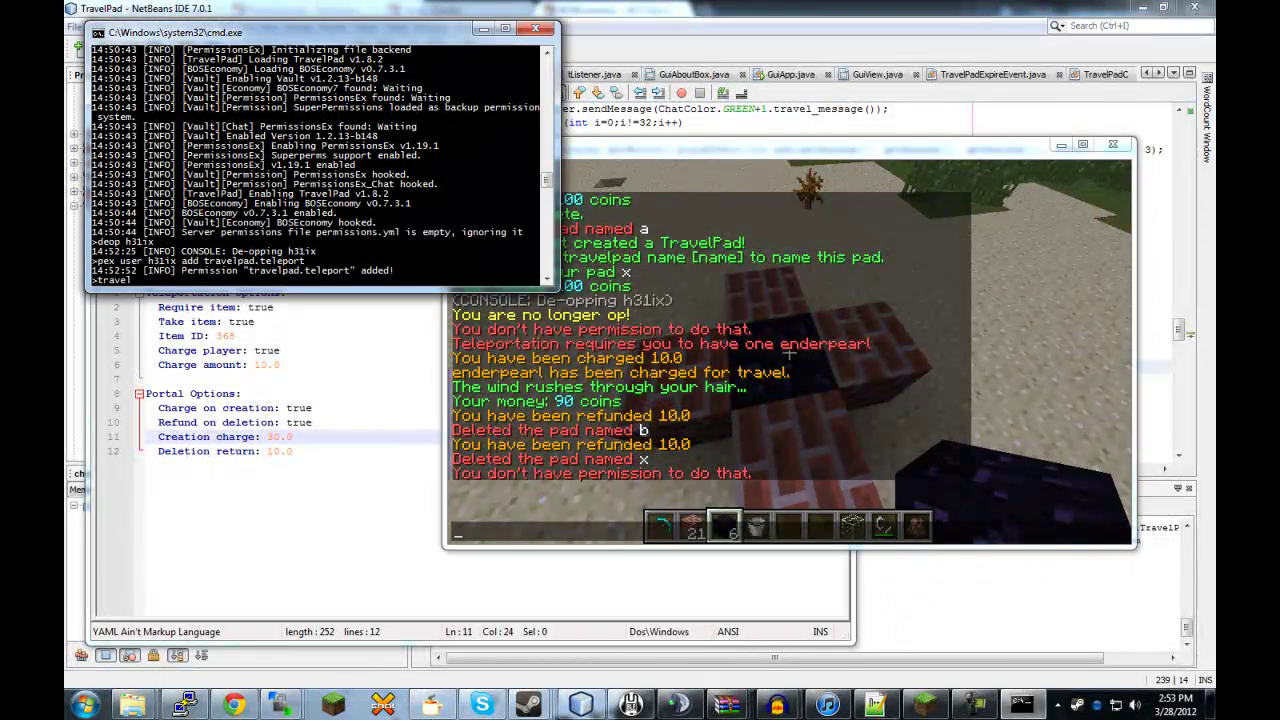
type("pex user h31ix add travelpad.create")
key("Return")
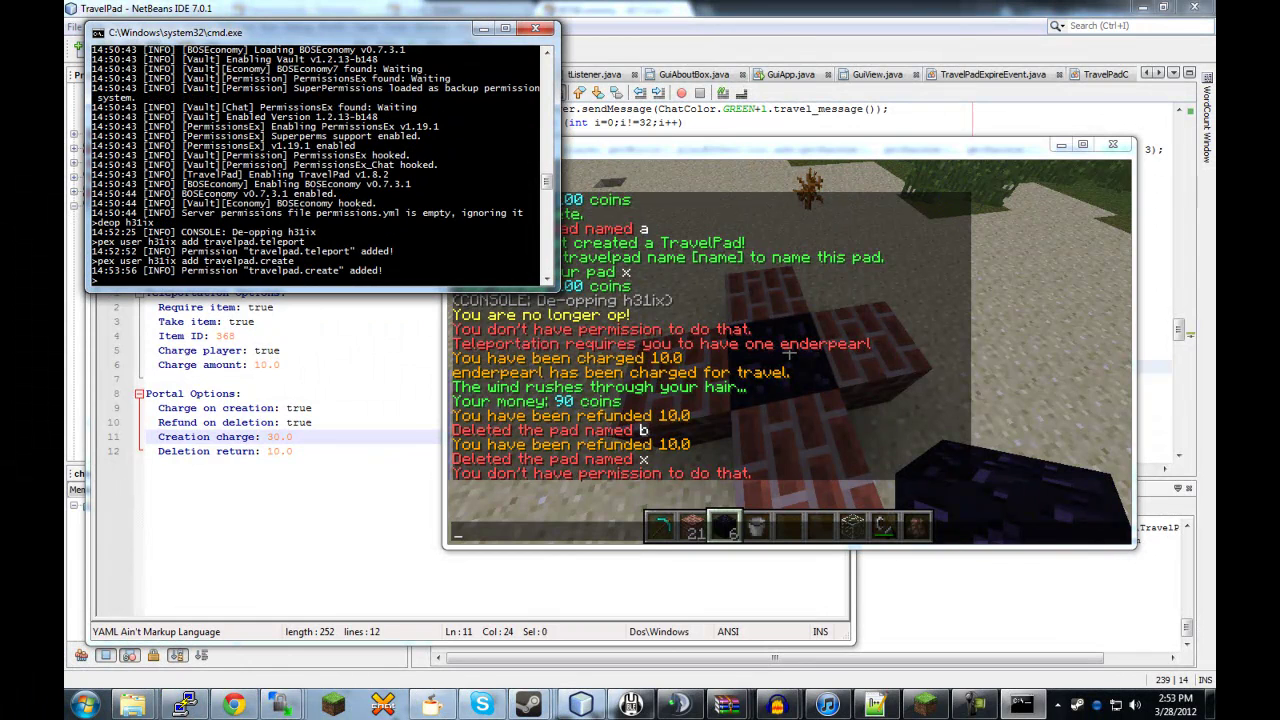
Back in Minecraft, break and replace the obsidian between the bricks to create the TravelPad.
left_click(752, 335)
key("Escape")
left_click(789, 352)
right_click(789, 352)
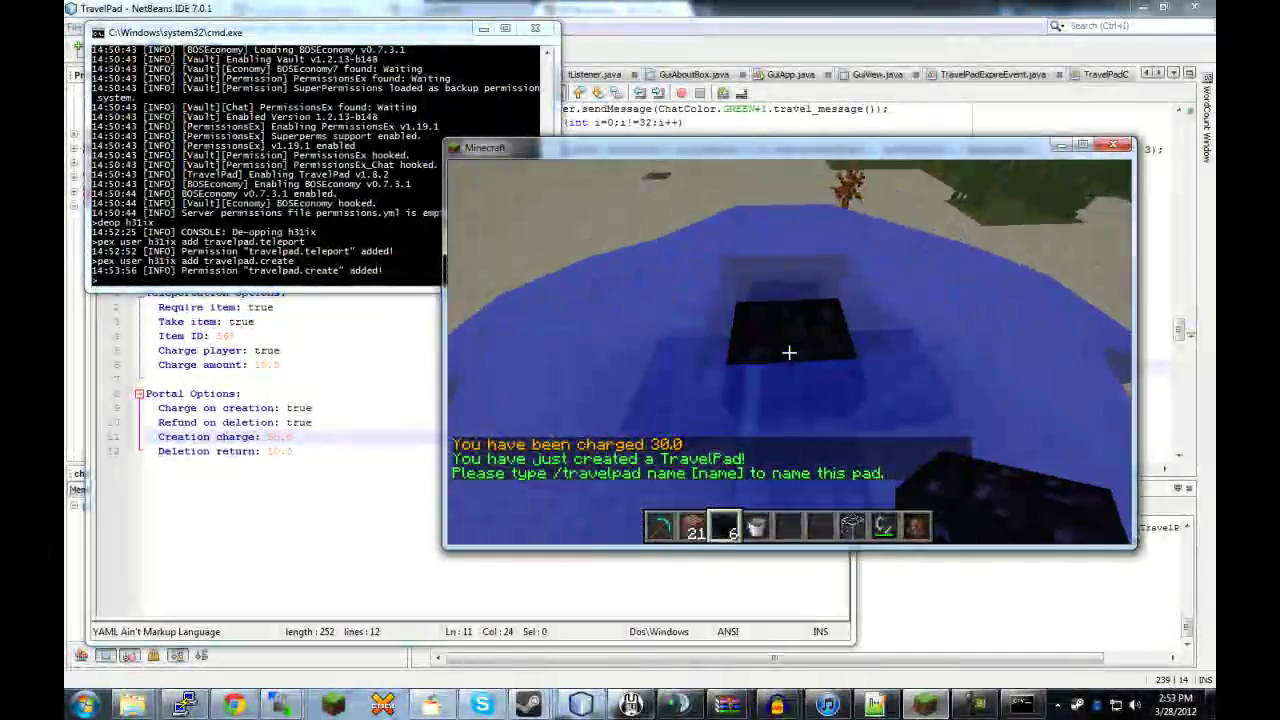
Check the player's money balance with /econ and close the chat without sending another command.
key("t")
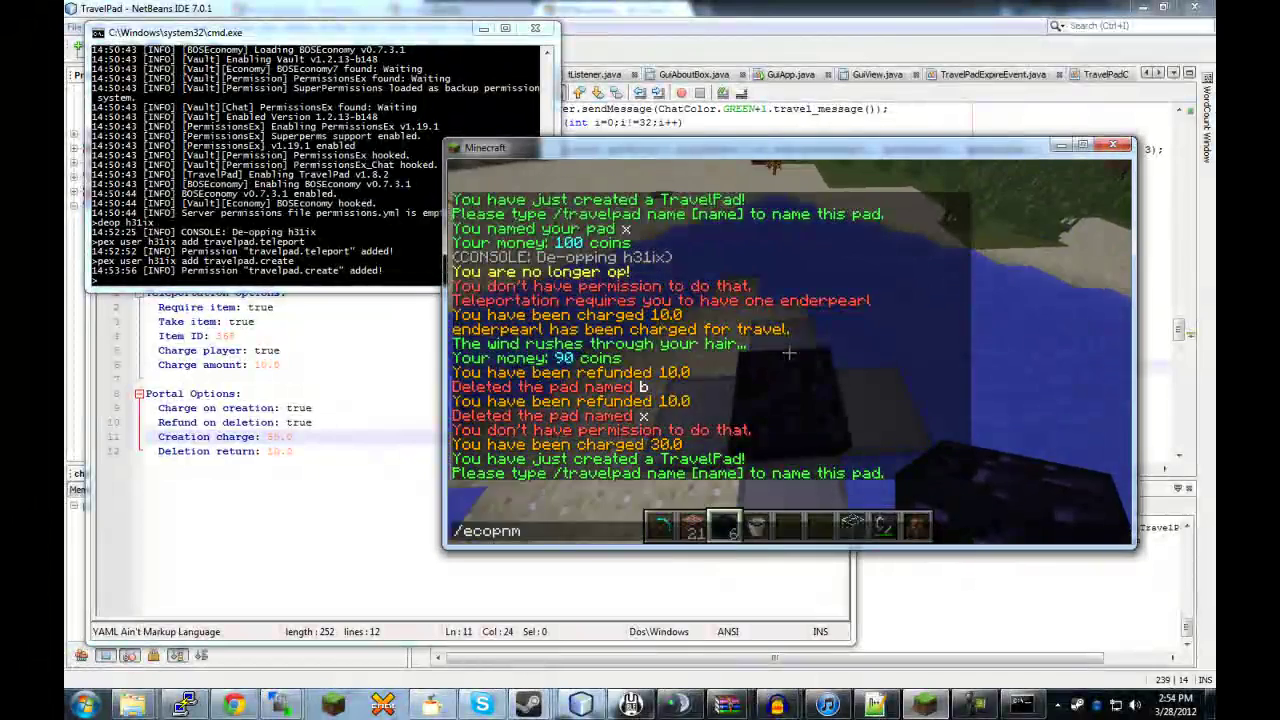
type("/econ")
key("Return")
type("t")
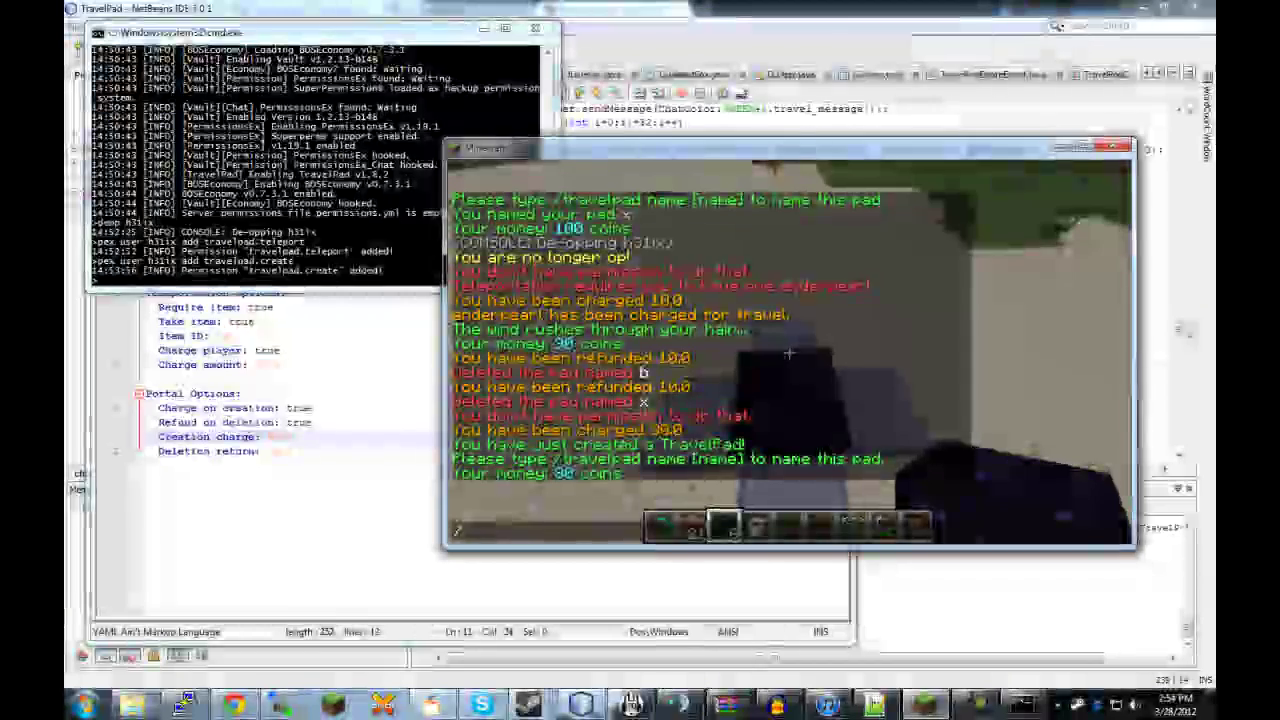
type("/t")
key("Escape")
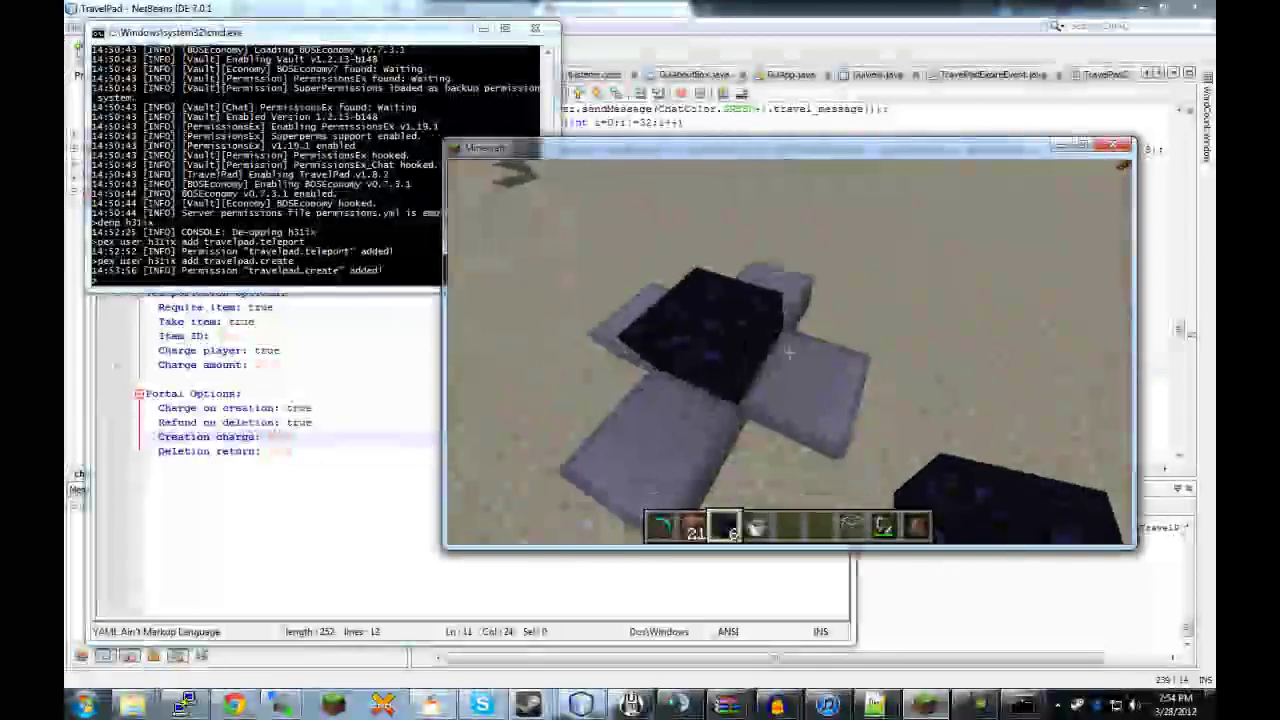
Wait near the unnamed TravelPad for its naming period to run out.
key("s")
key("w")
key("space")
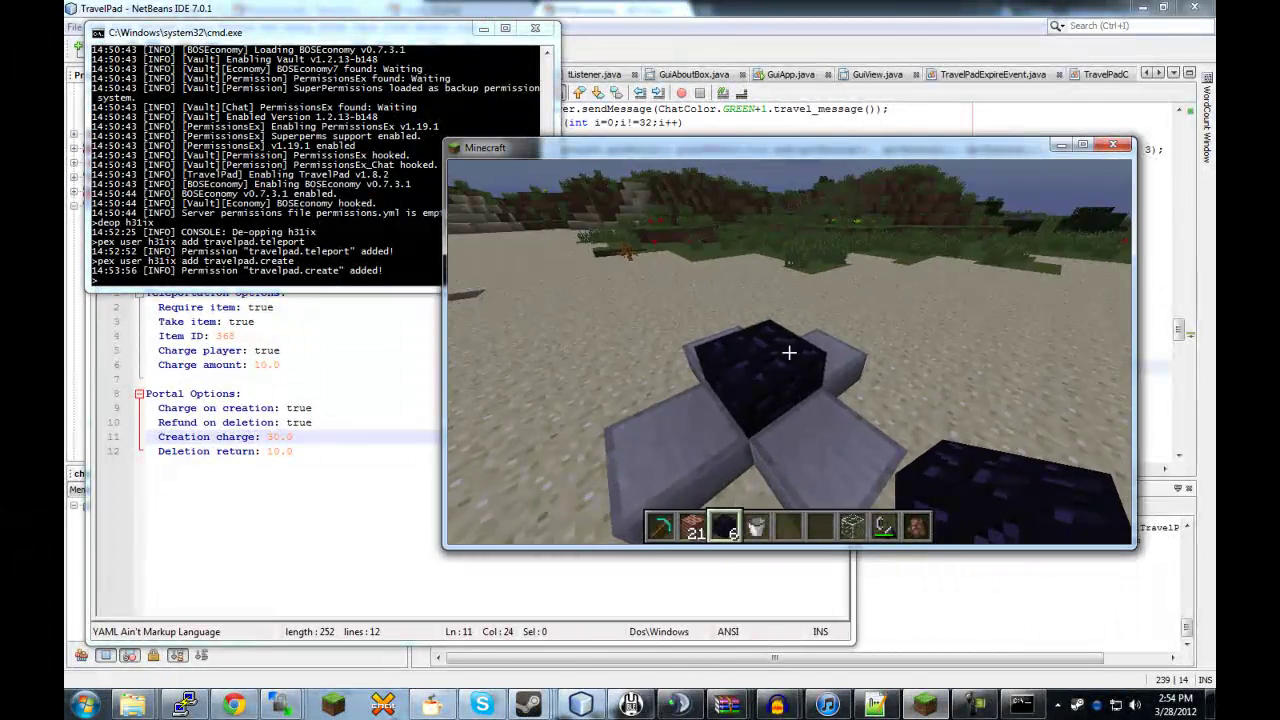
key("s")
key("s")
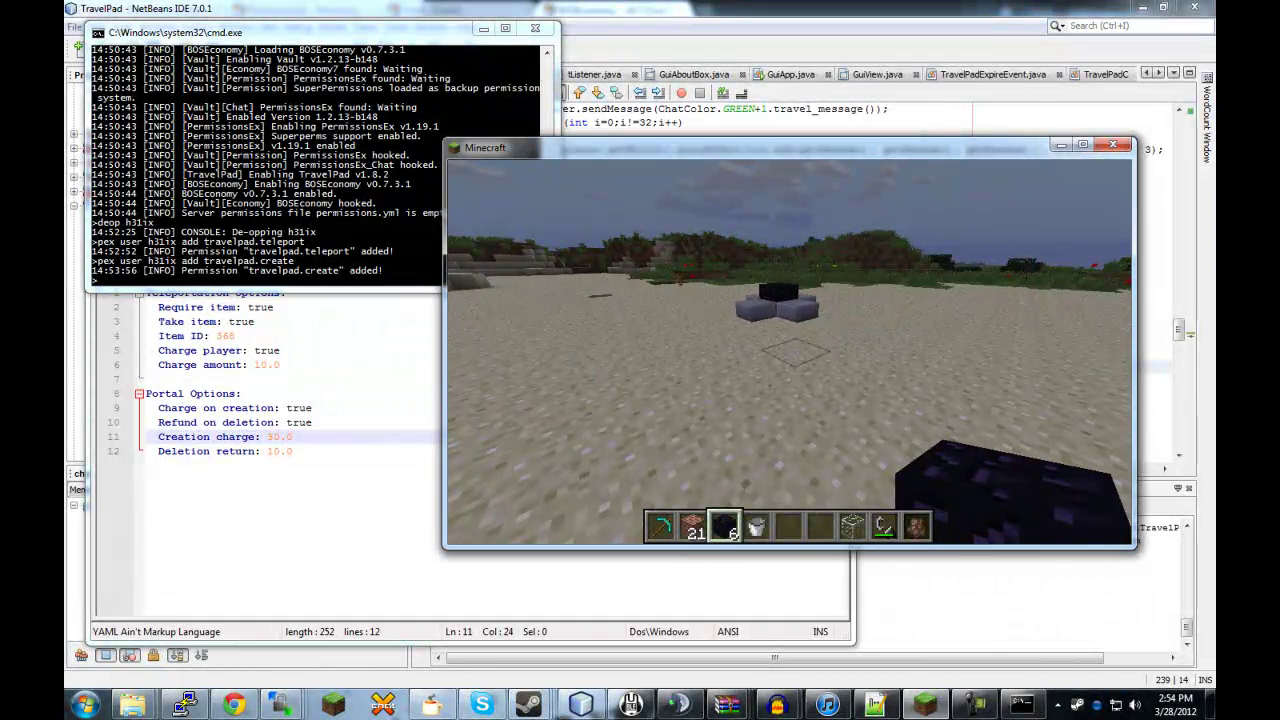
key("s")
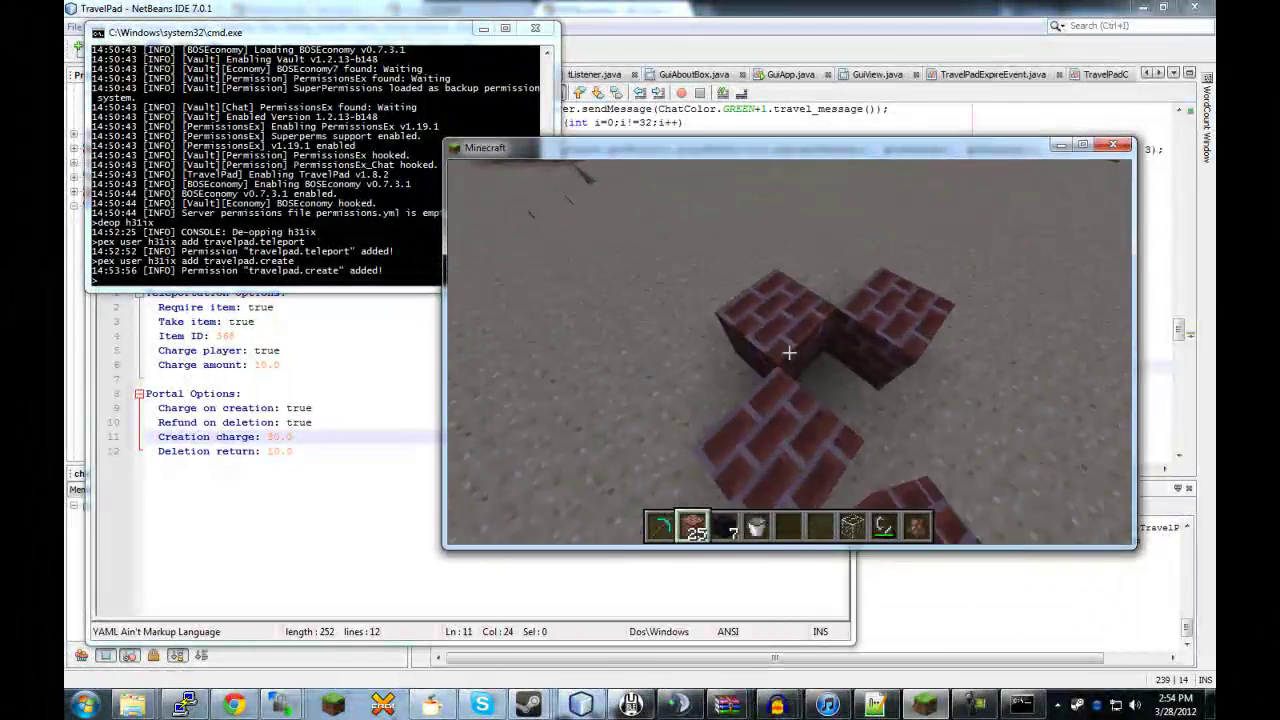
Place obsidian between the bricks to create a new TravelPad and name it b with /travelpad n b.
scroll(789, 352, "down", 1)
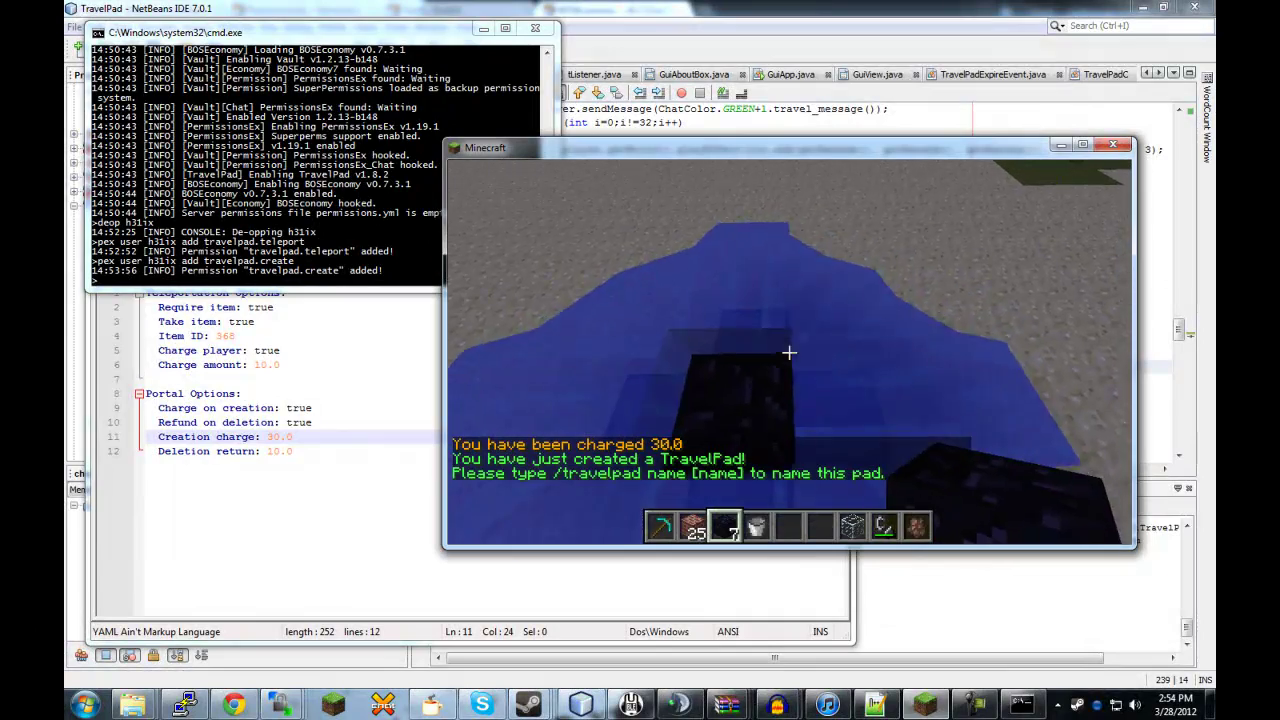
type("elpad n")
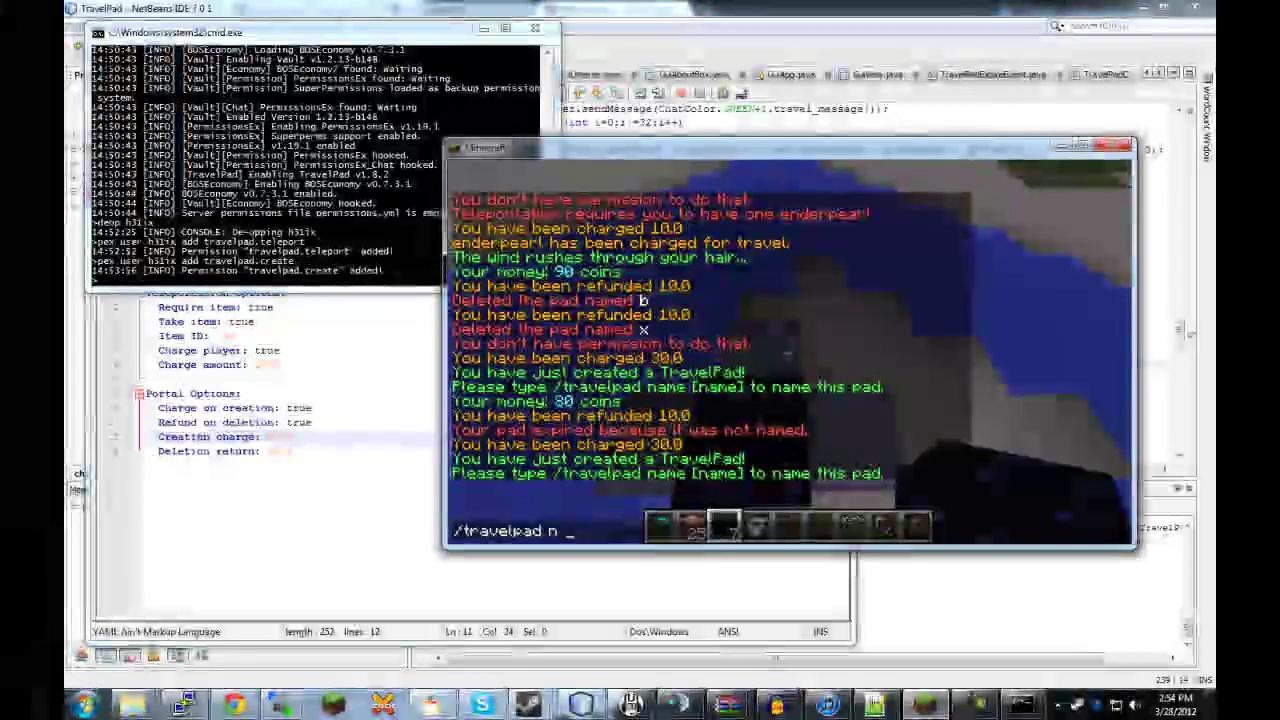
type(" b")
key("Return")
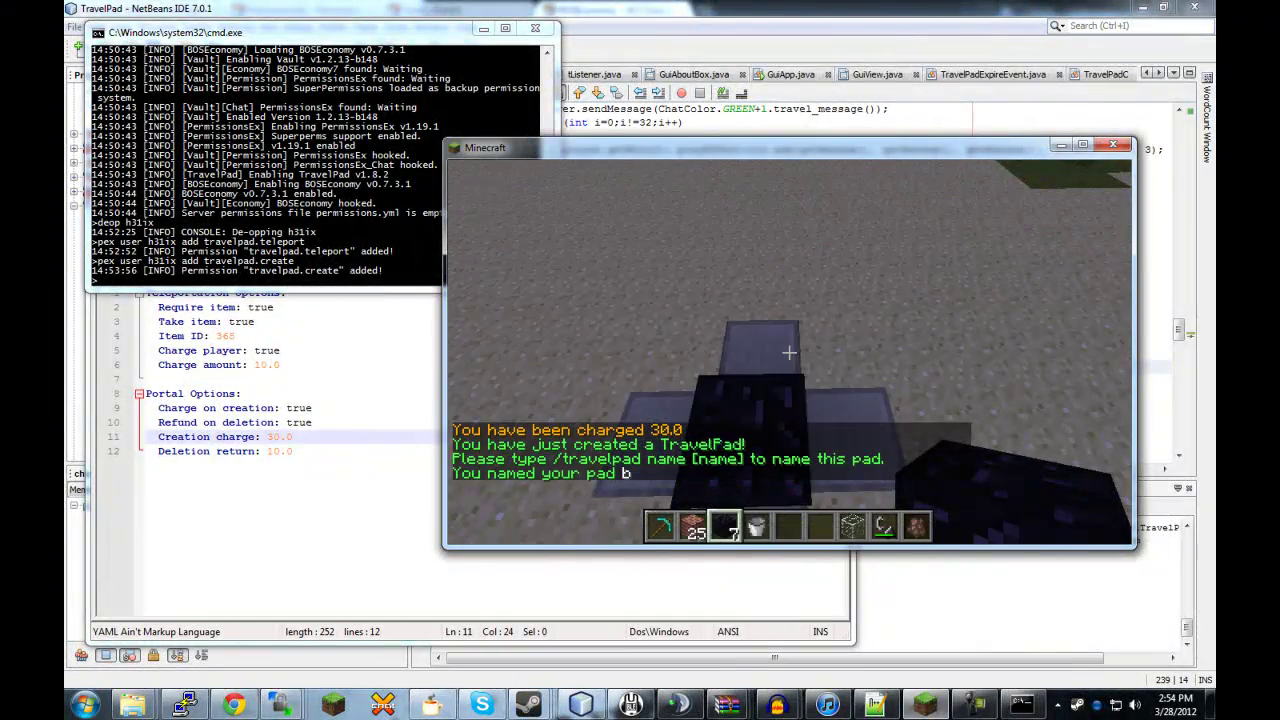
Break the TravelPad named b to delete it and clear the obsidian blocks near its spot.
key("s")
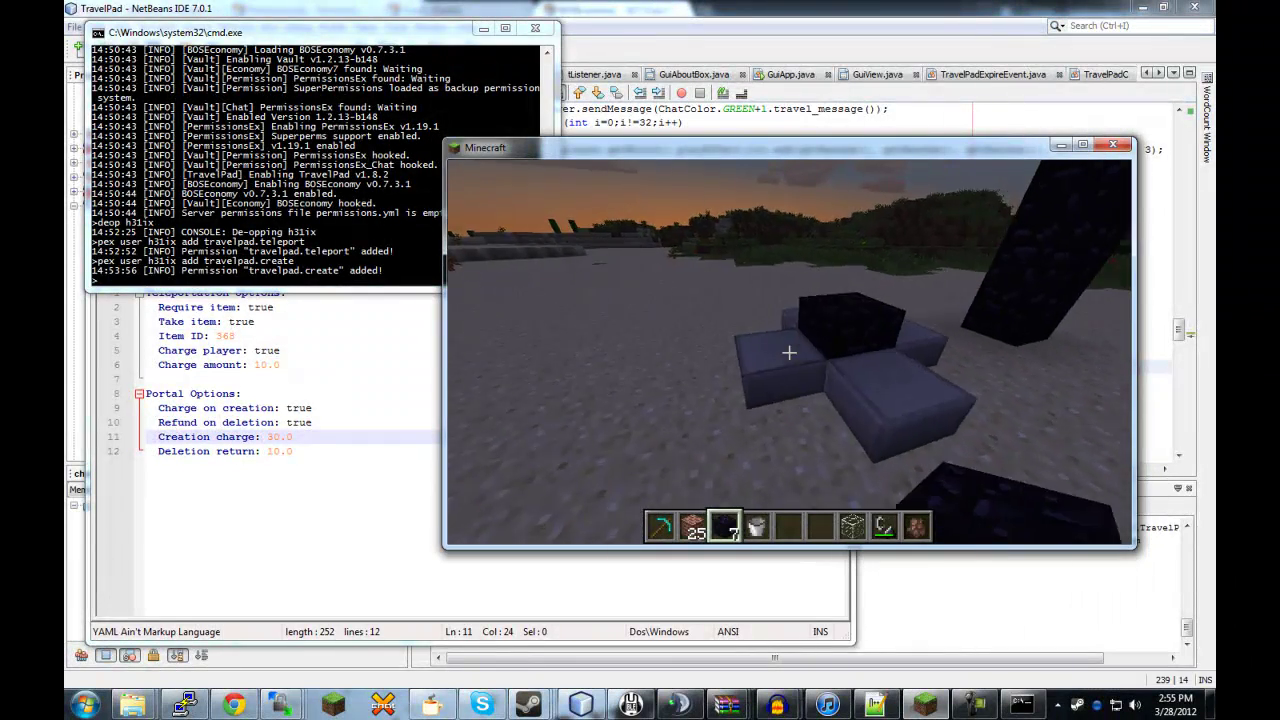
left_click(789, 352)
left_click(789, 352)
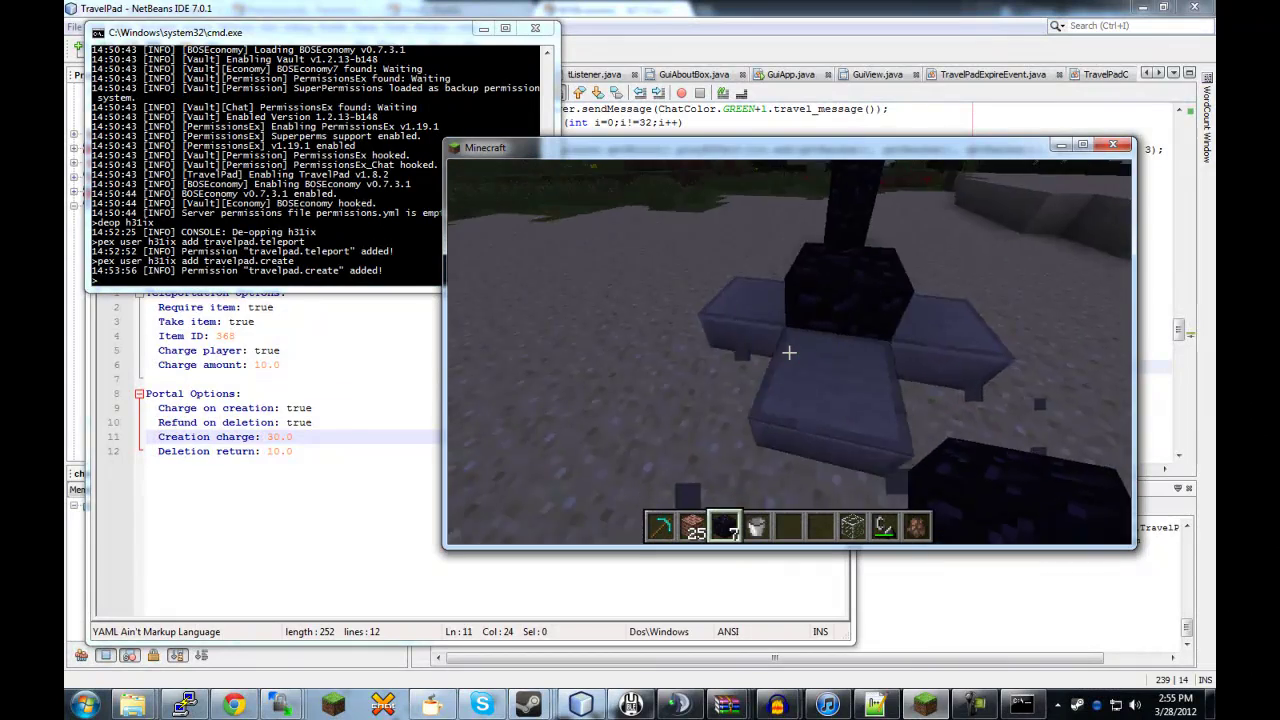
left_click(789, 352)
left_click(789, 352)
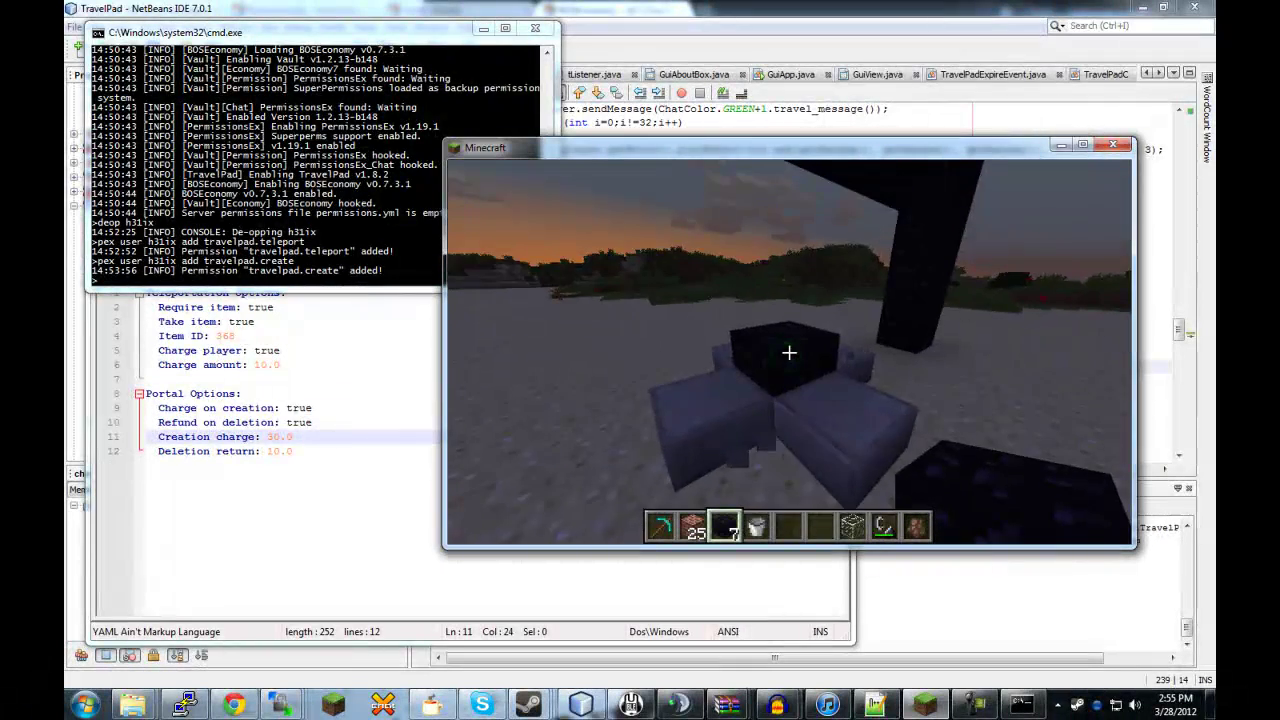
left_click(789, 352)
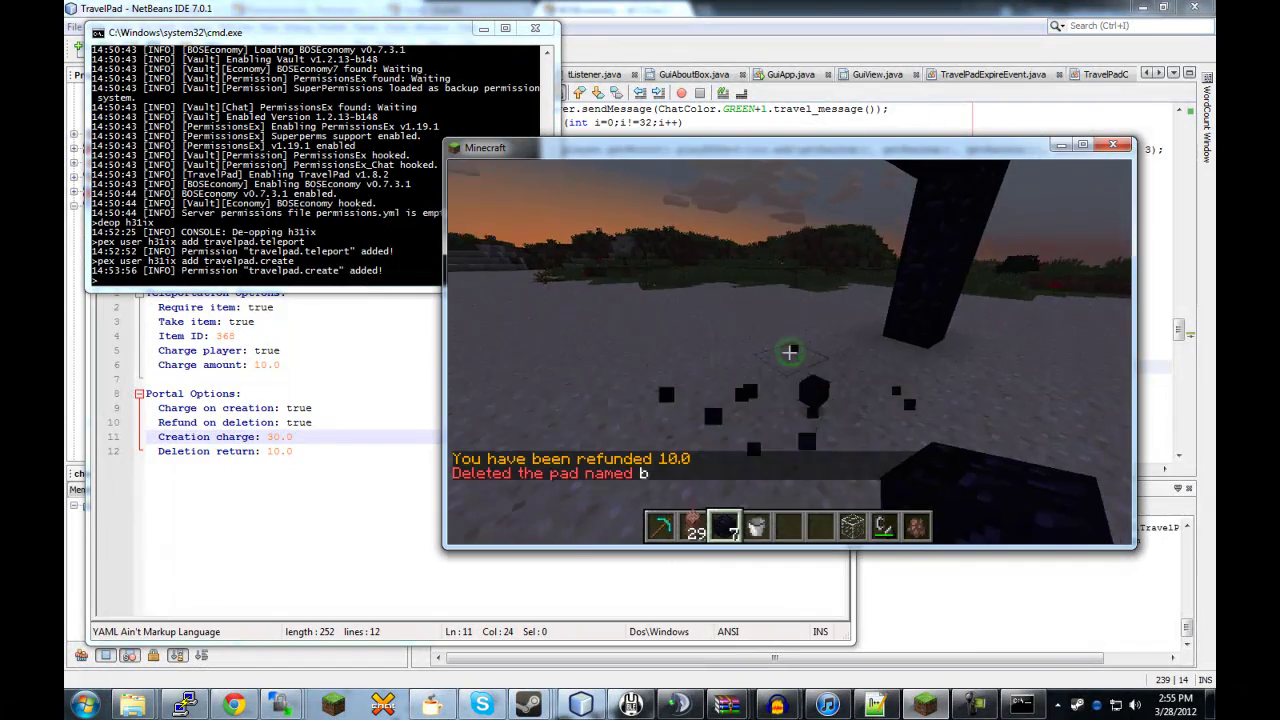
left_click(789, 352)
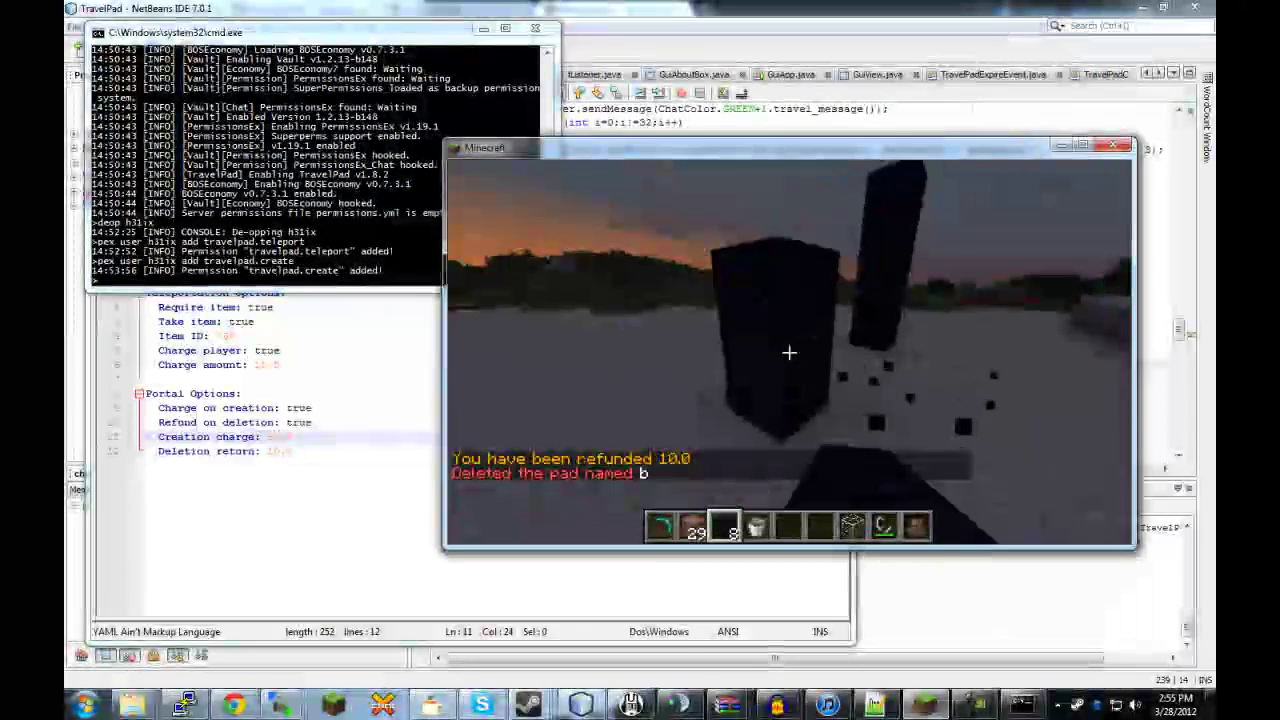
left_click(789, 352)
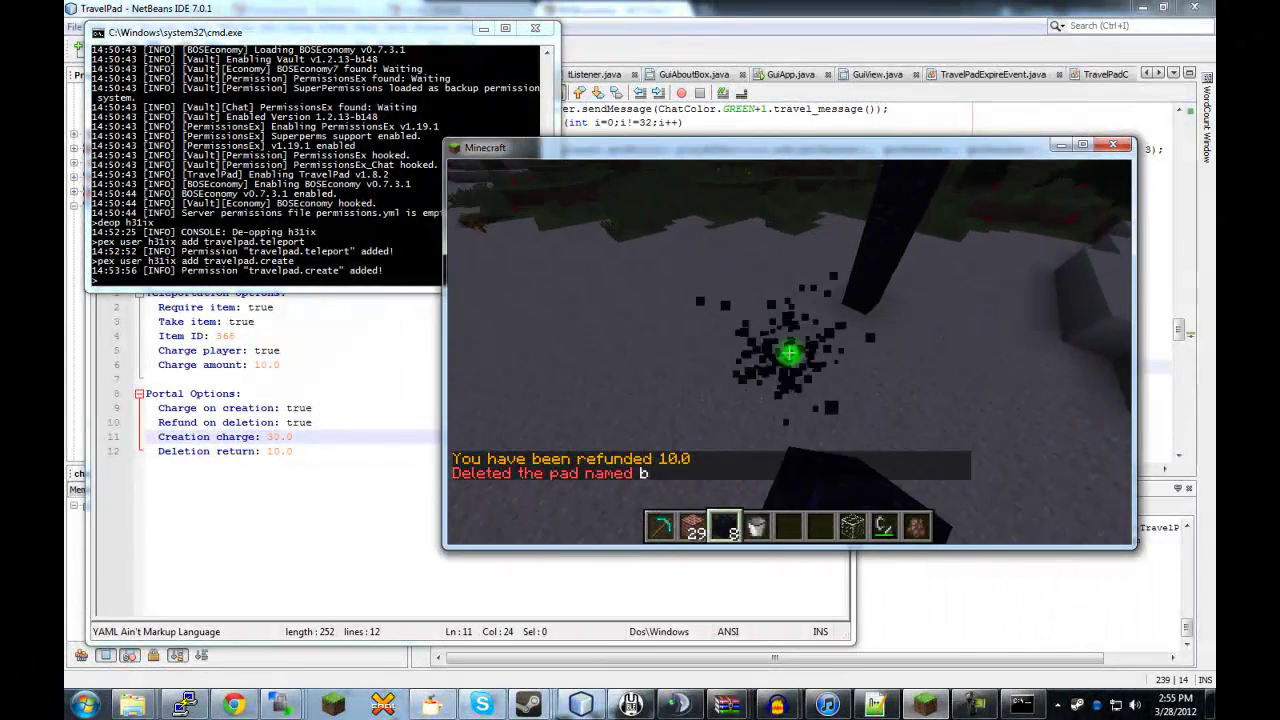
left_click(789, 352)
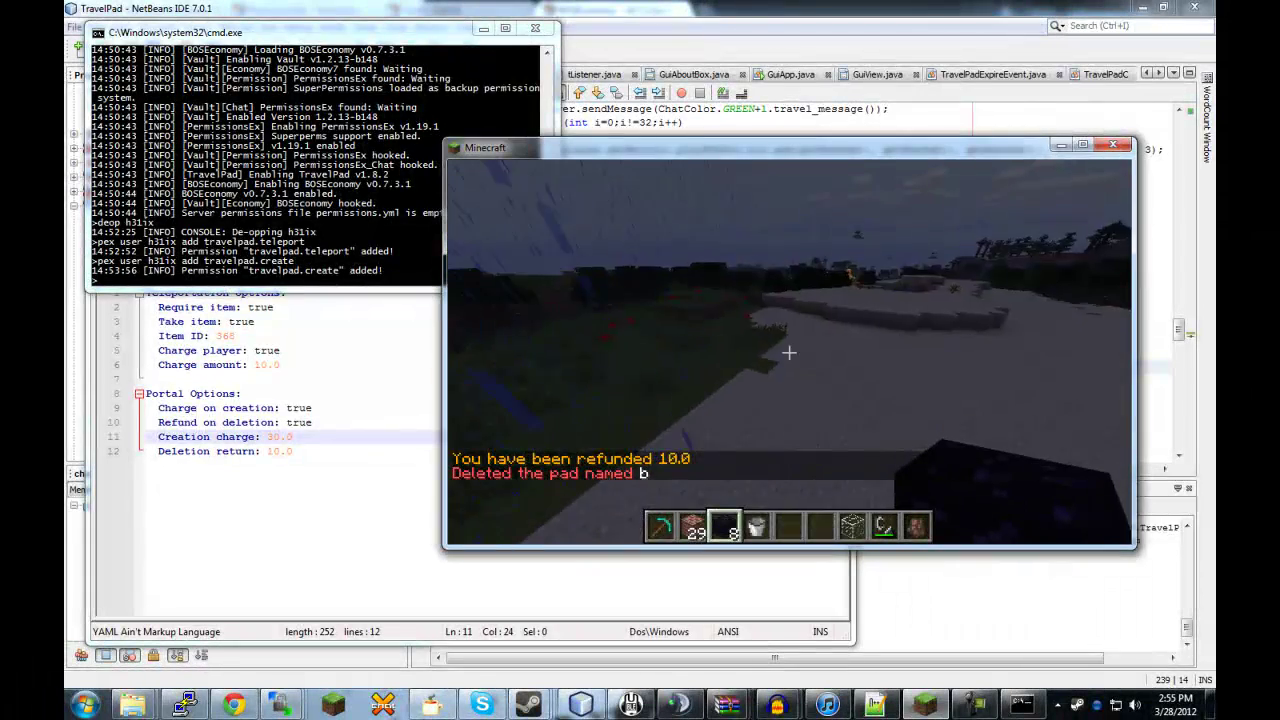
Look at pads.yml in Notepad++ without reloading server.log, and close the editor.
key("t")
left_click(291, 495)
left_click(769, 417)
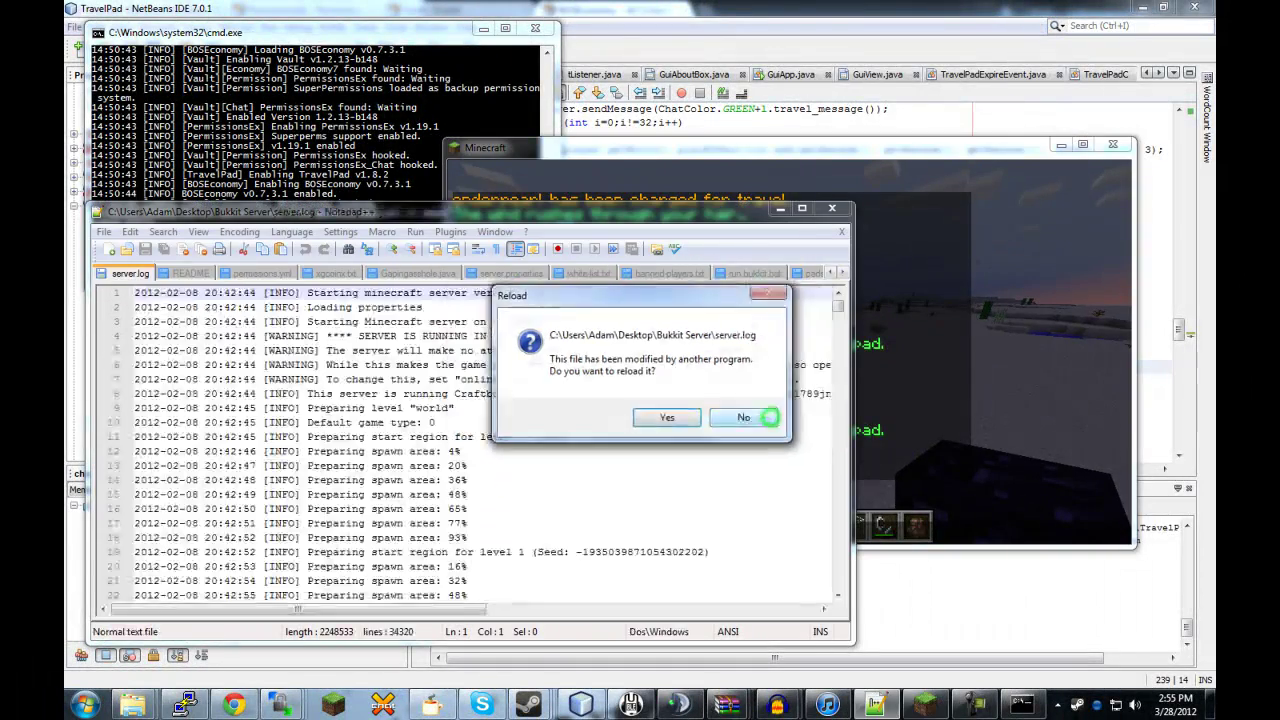
left_click(769, 417)
left_click(755, 272)
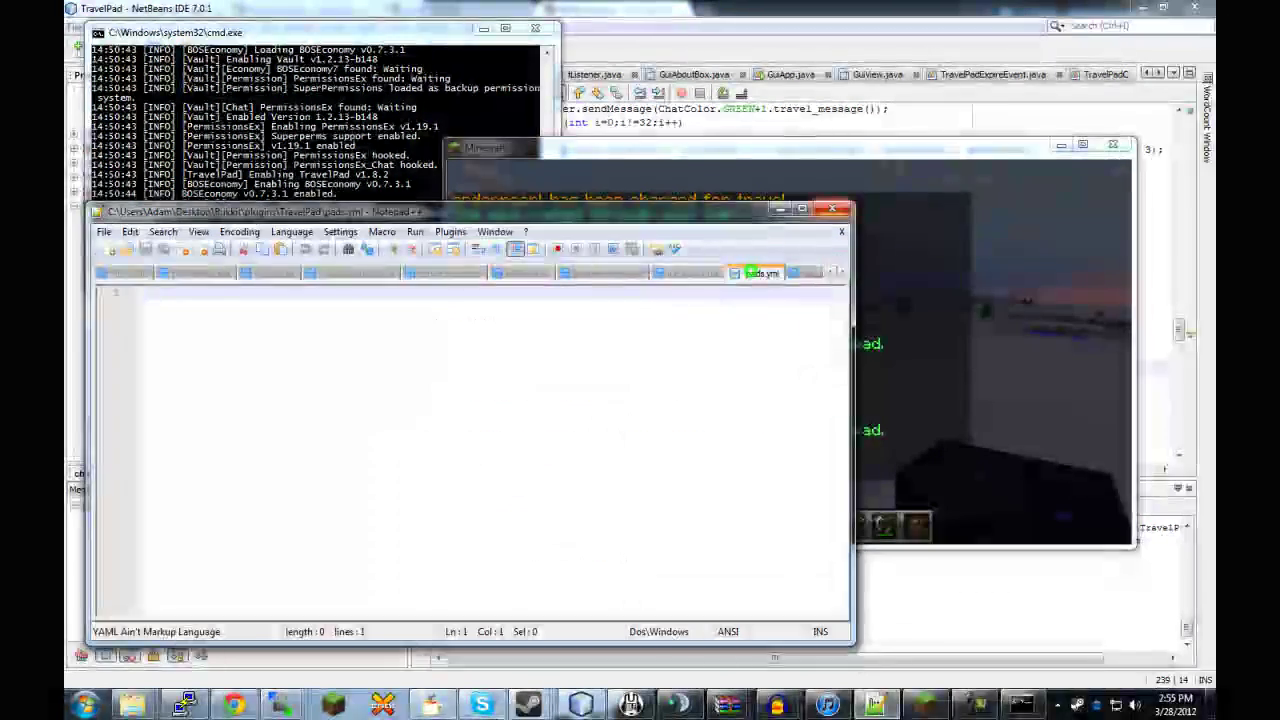
left_click(826, 210)
Open pads.yml from the server's plugins\TravelPad folder to inspect the stored pads, and return to Minecraft.
left_click(132, 705)
left_click(160, 615)
double_click(571, 300)
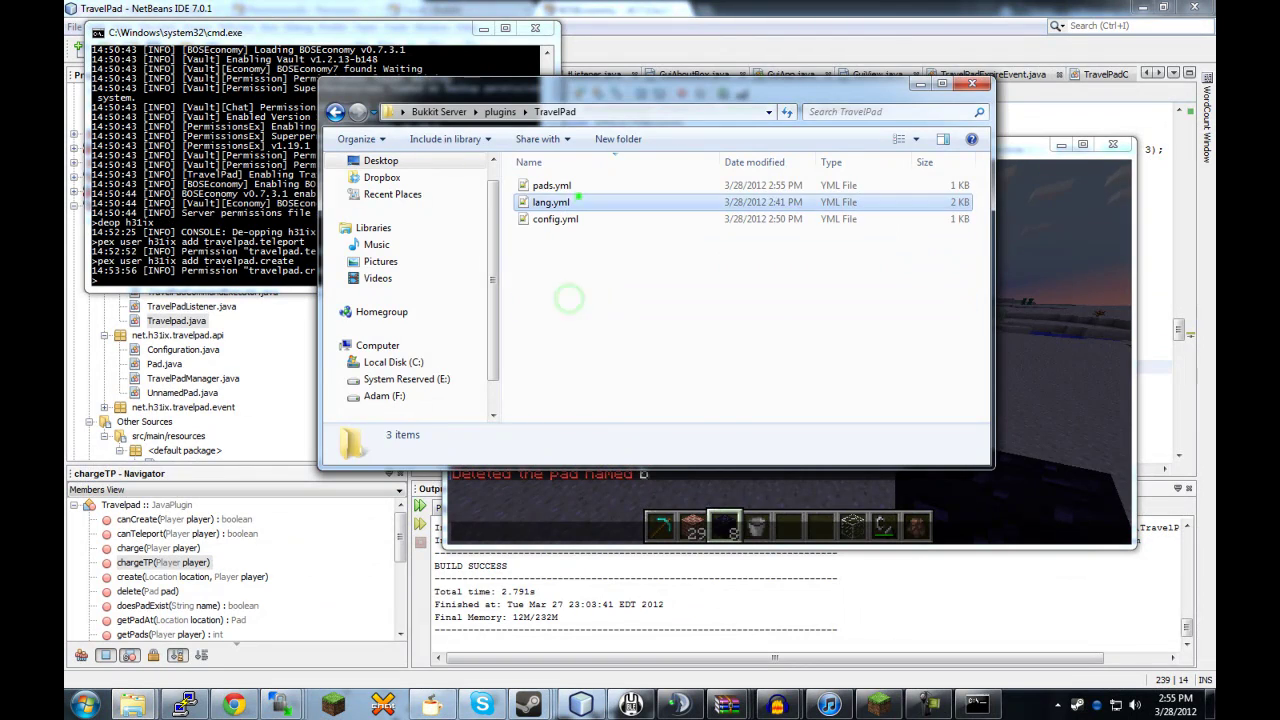
left_click(571, 184)
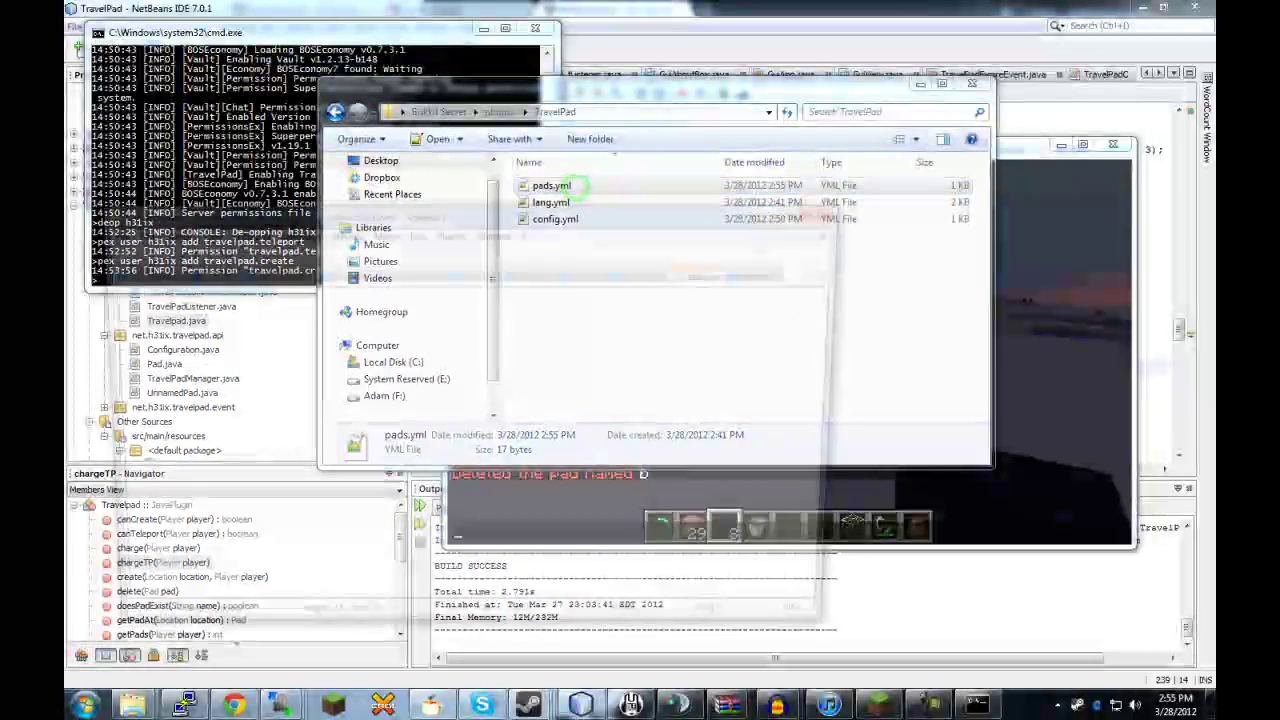
double_click(552, 185)
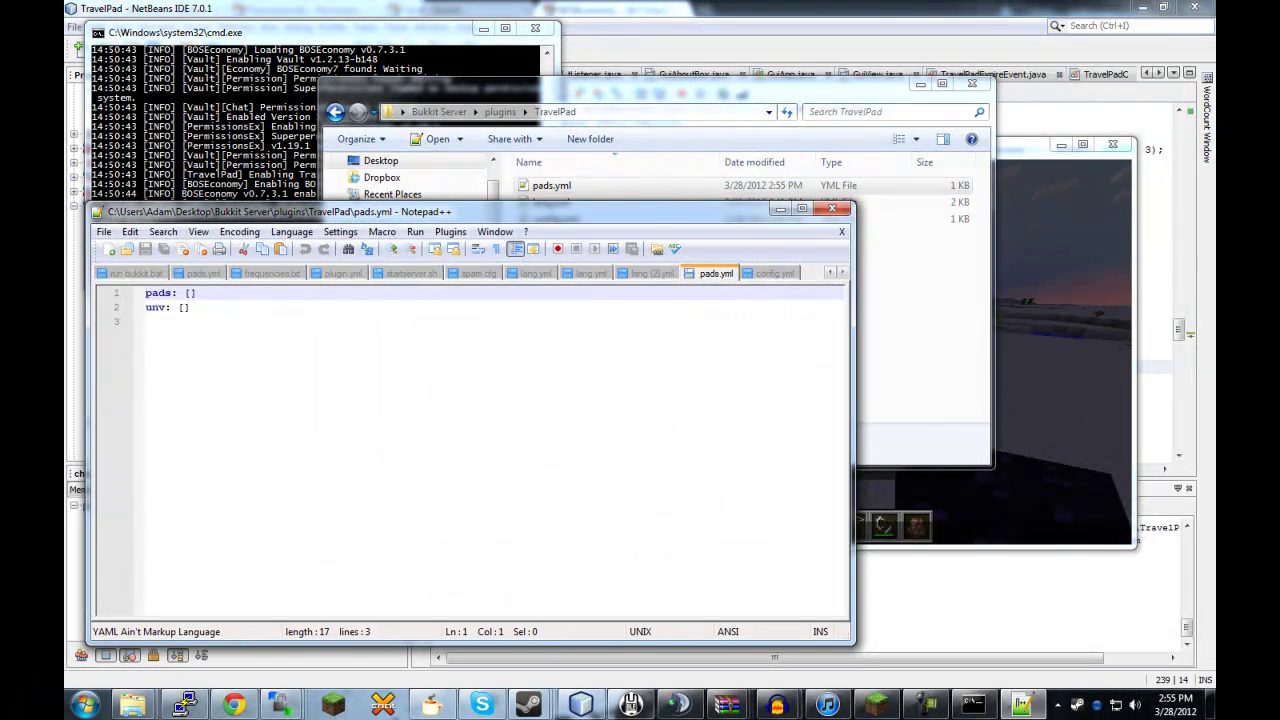
left_click(1075, 420)
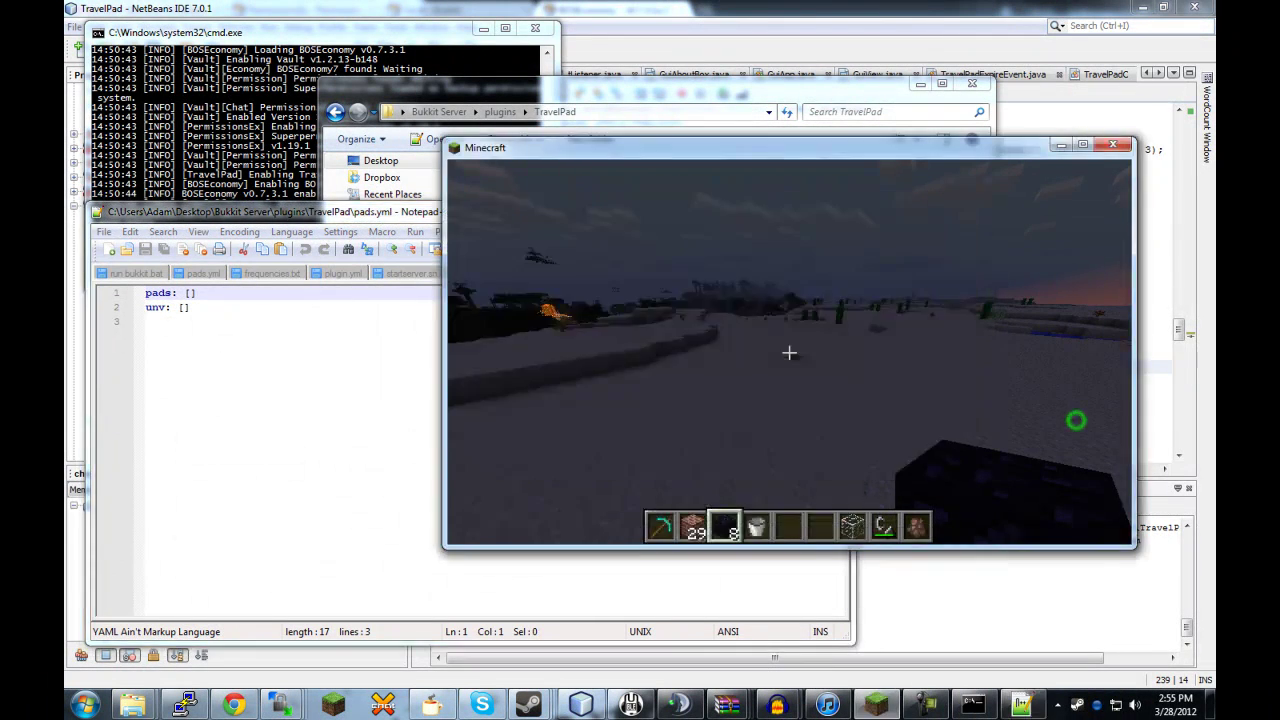
Place four bricks with obsidian in the middle to create a new TravelPad, and name the pad a.
scroll(789, 352, "up", 1)
right_click(789, 352)
right_click(789, 352)
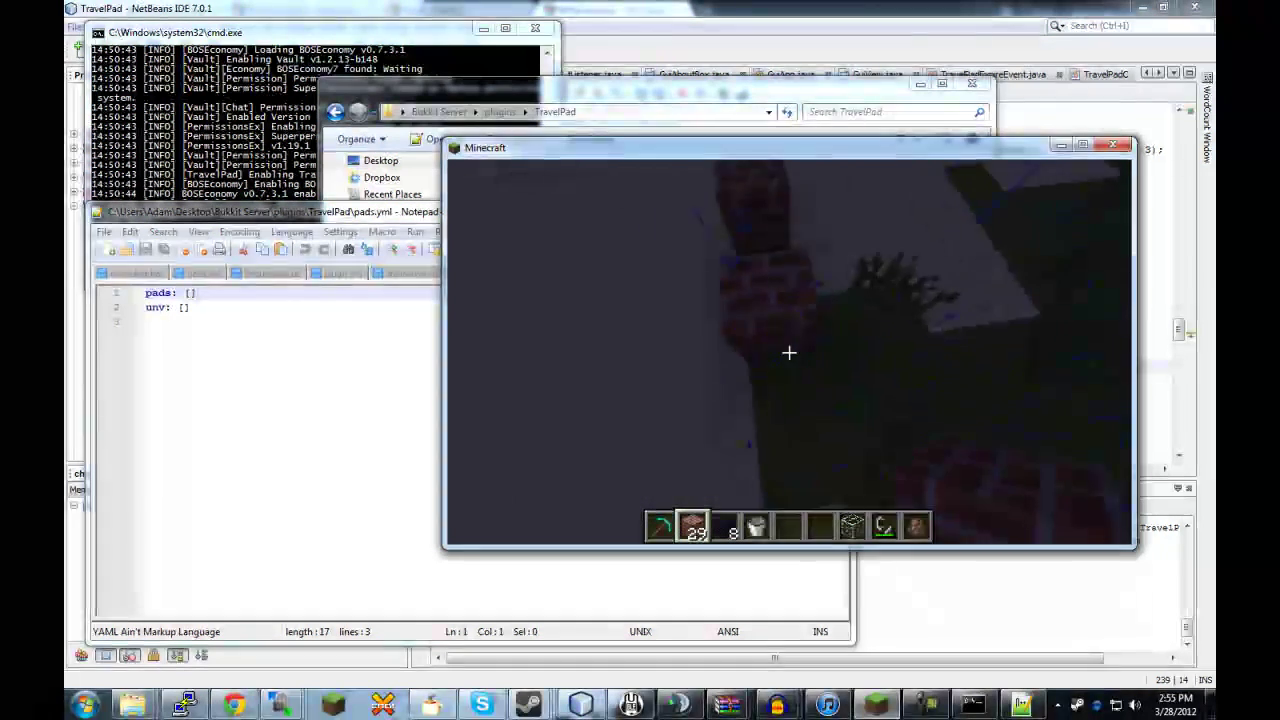
right_click(789, 352)
right_click(789, 352)
scroll(789, 352, "down", 1)
right_click(789, 352)
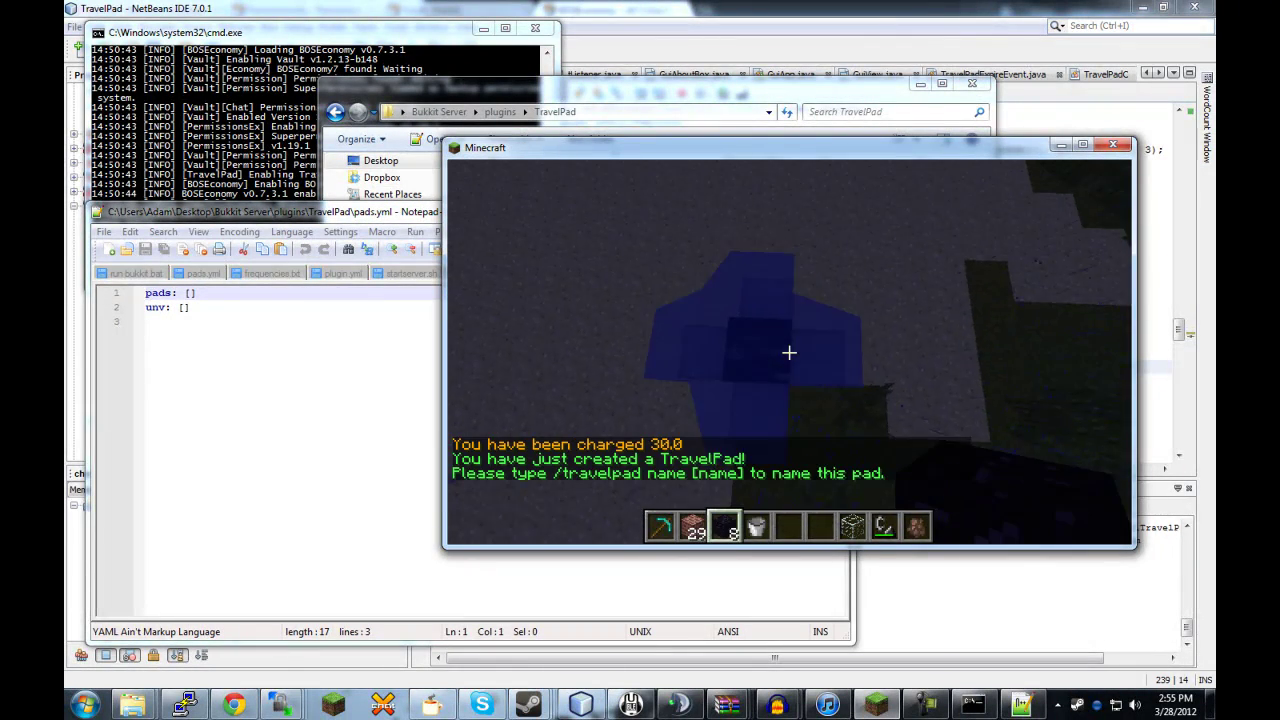
type("t/travelpad name a")
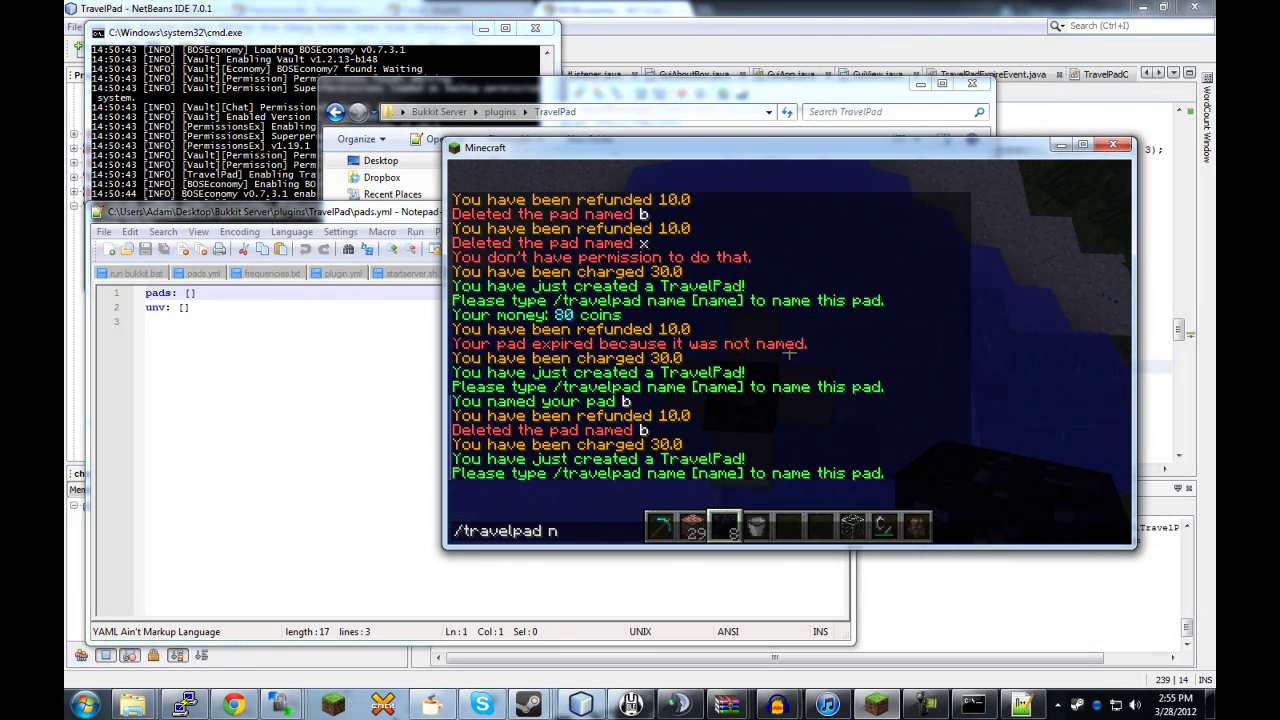
key("Return")
Reload pads.yml in Notepad++, examine the stored entry for pad a, and return to Minecraft.
key("alt+Tab")
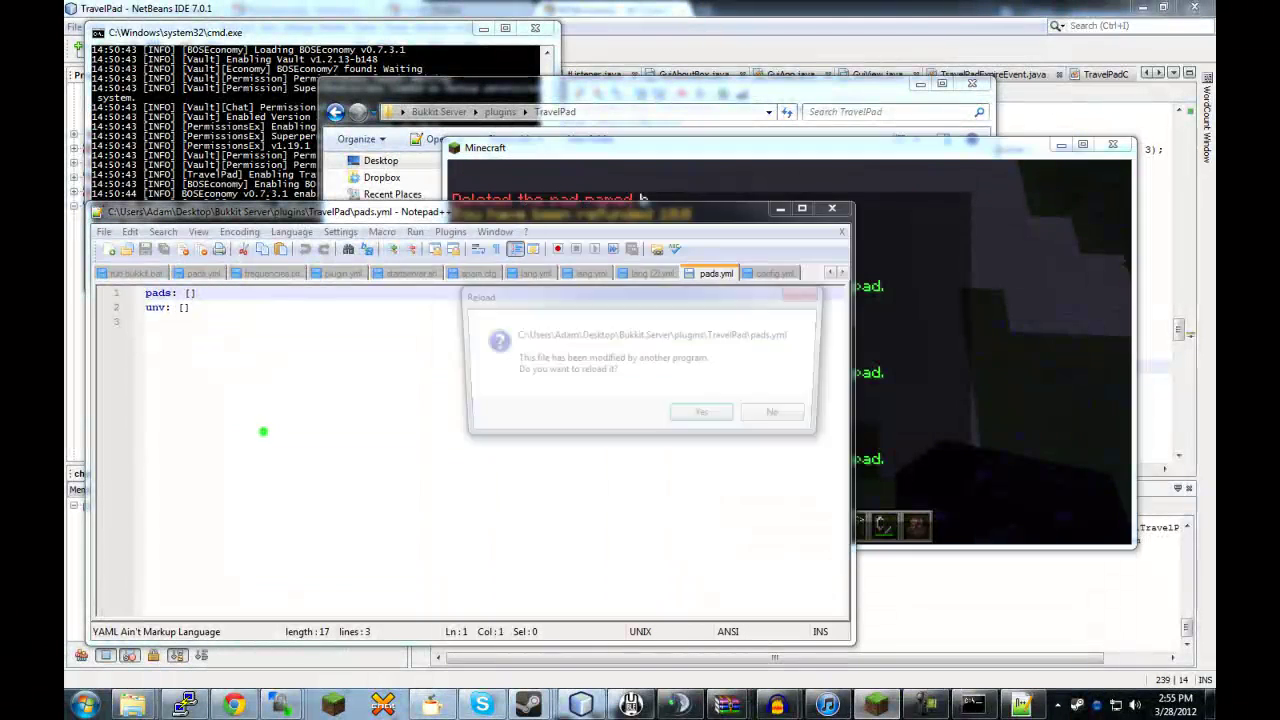
left_click(686, 421)
left_click(179, 308)
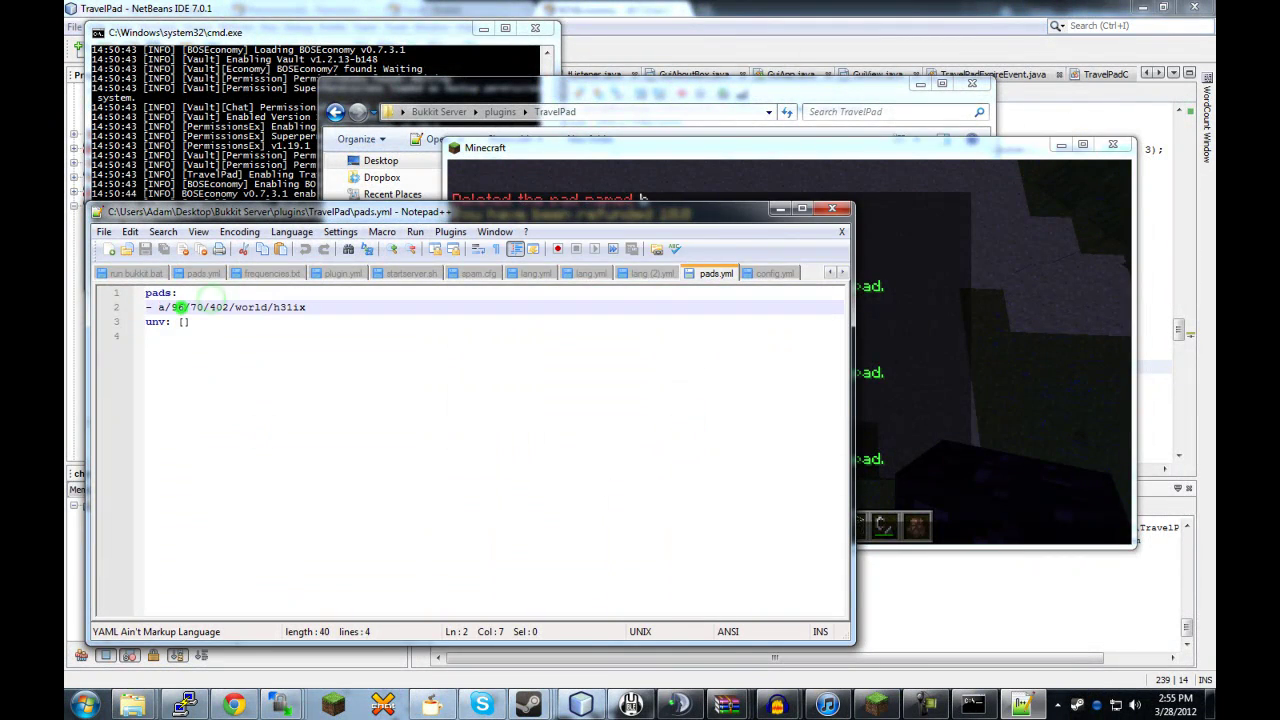
left_click(316, 307)
key("alt+Tab")
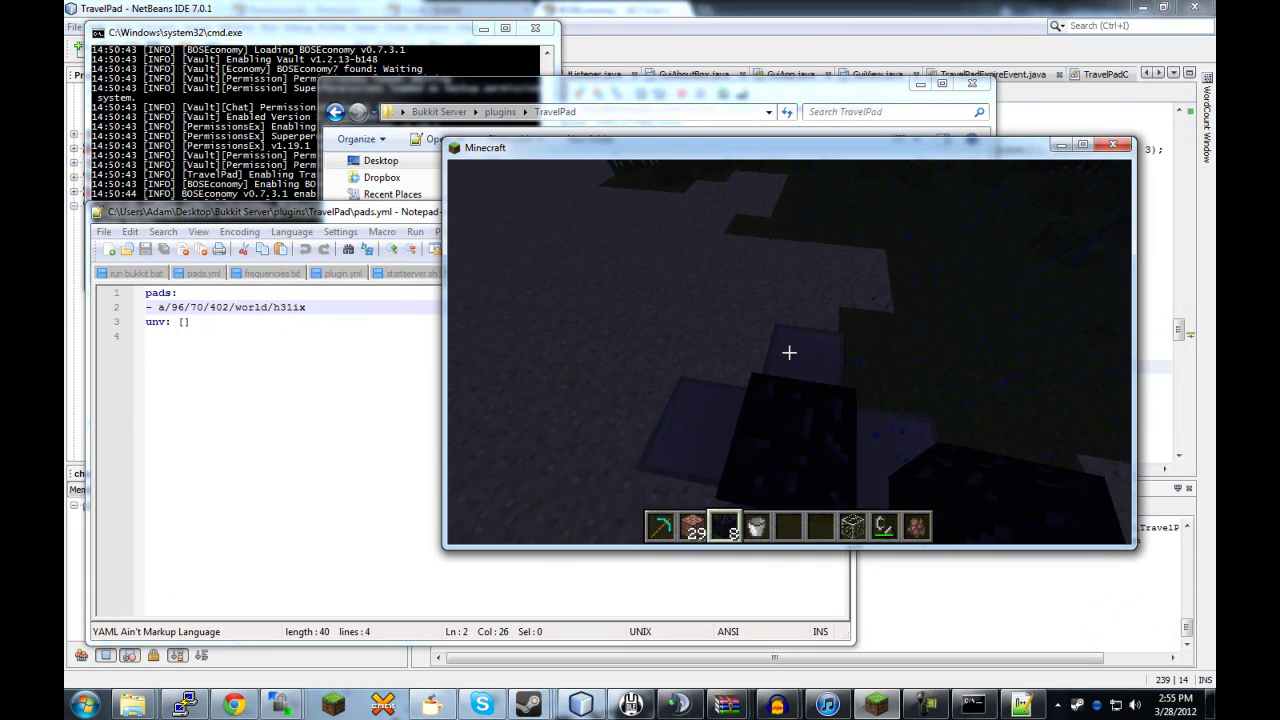
key("w")
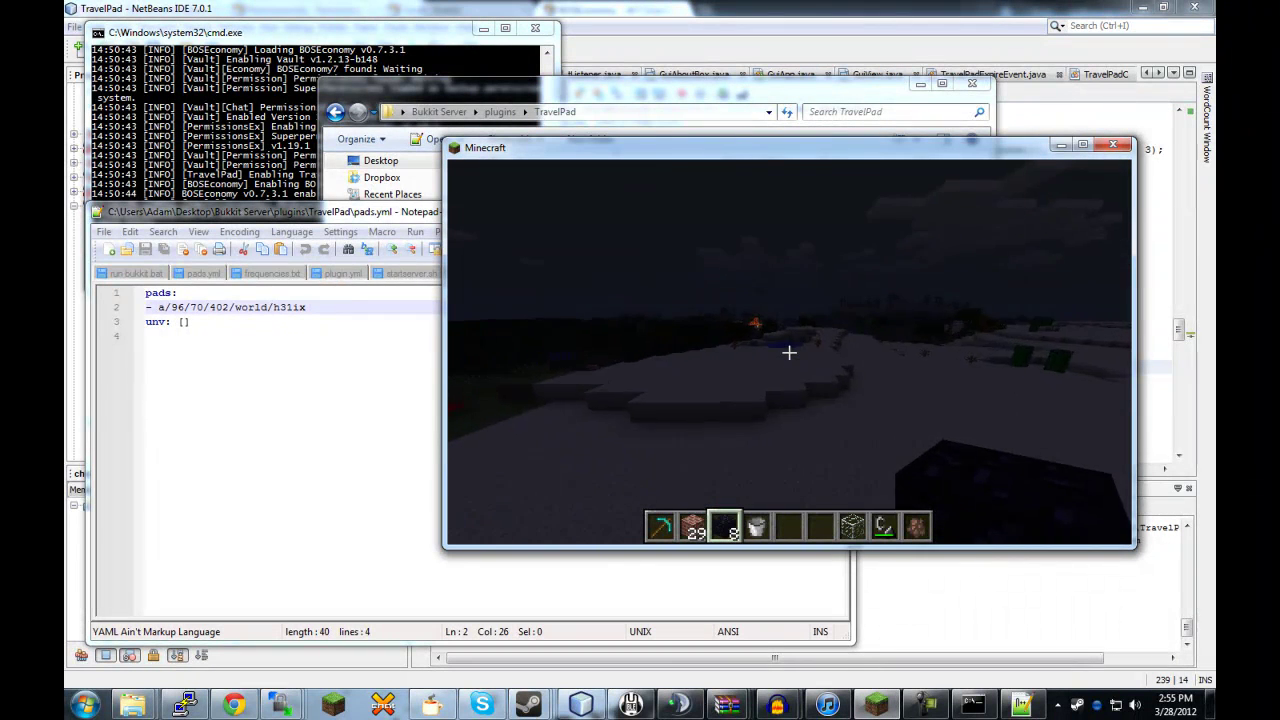
key("w")
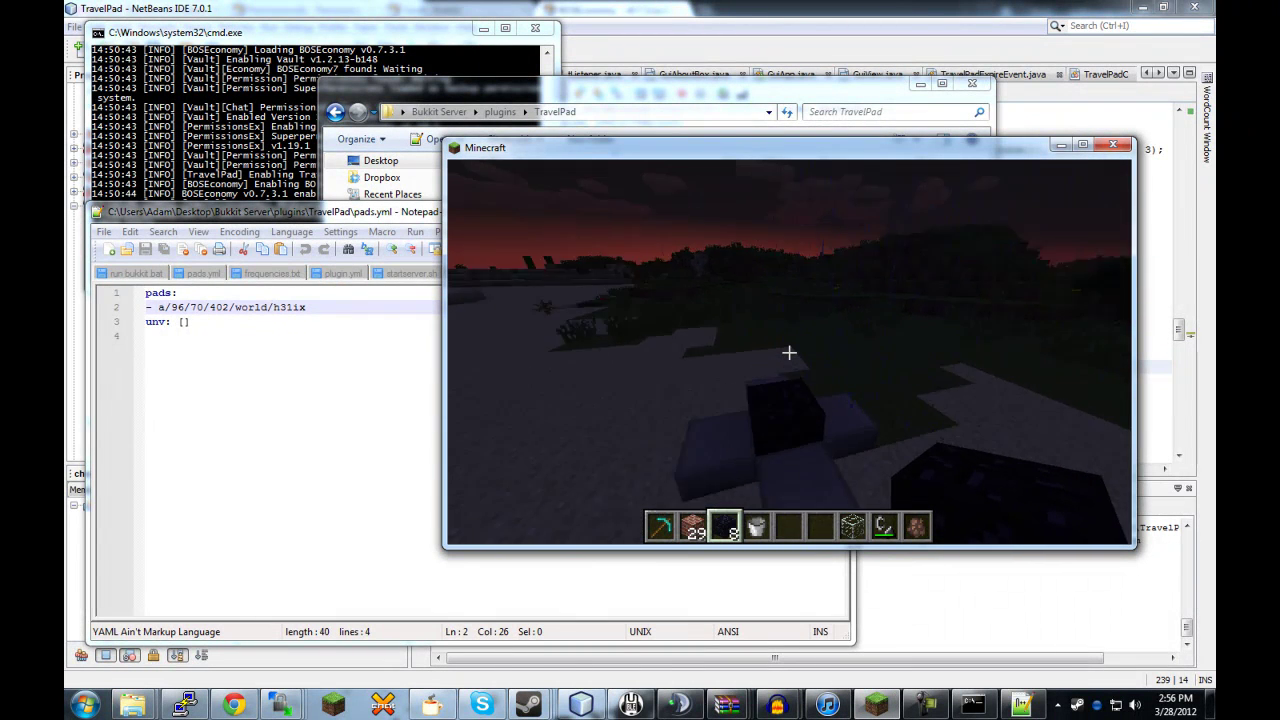
key("w")
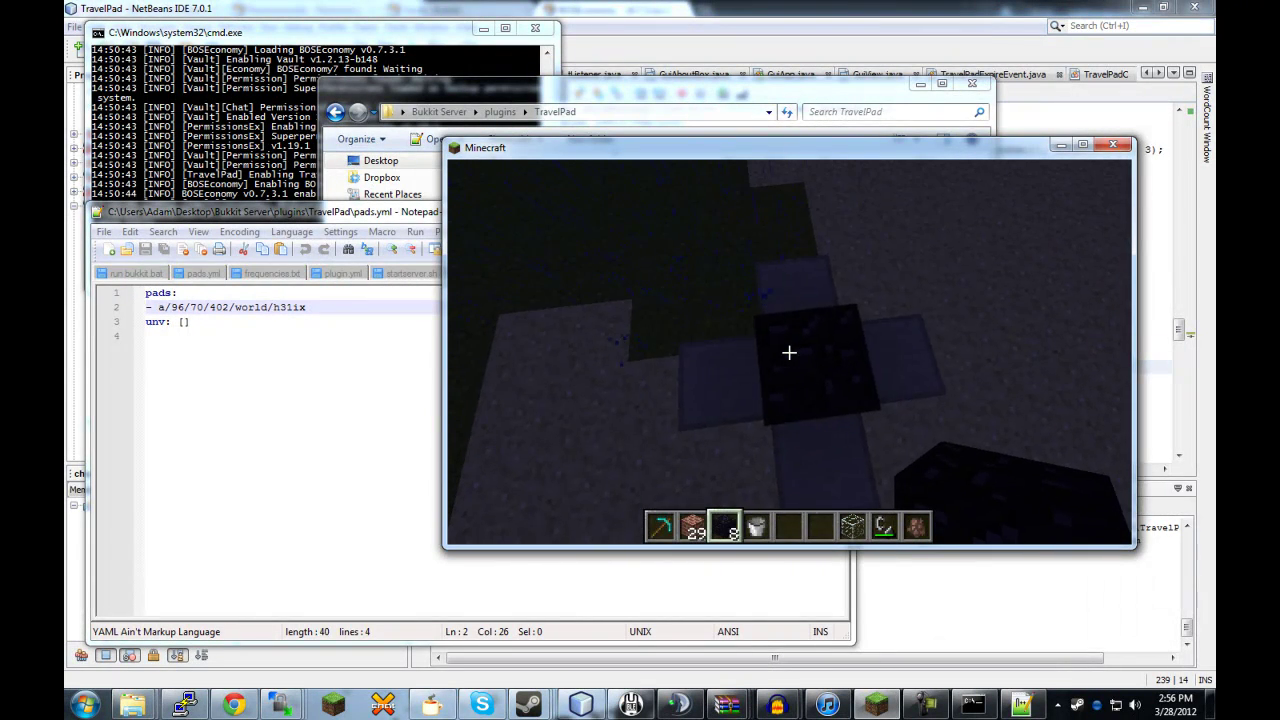
Switch to Chrome, dismiss the downloads bar and open the TravelPad project page from the BukkitDev author profile.
key("t")
left_click(184, 704)
left_click(235, 704)
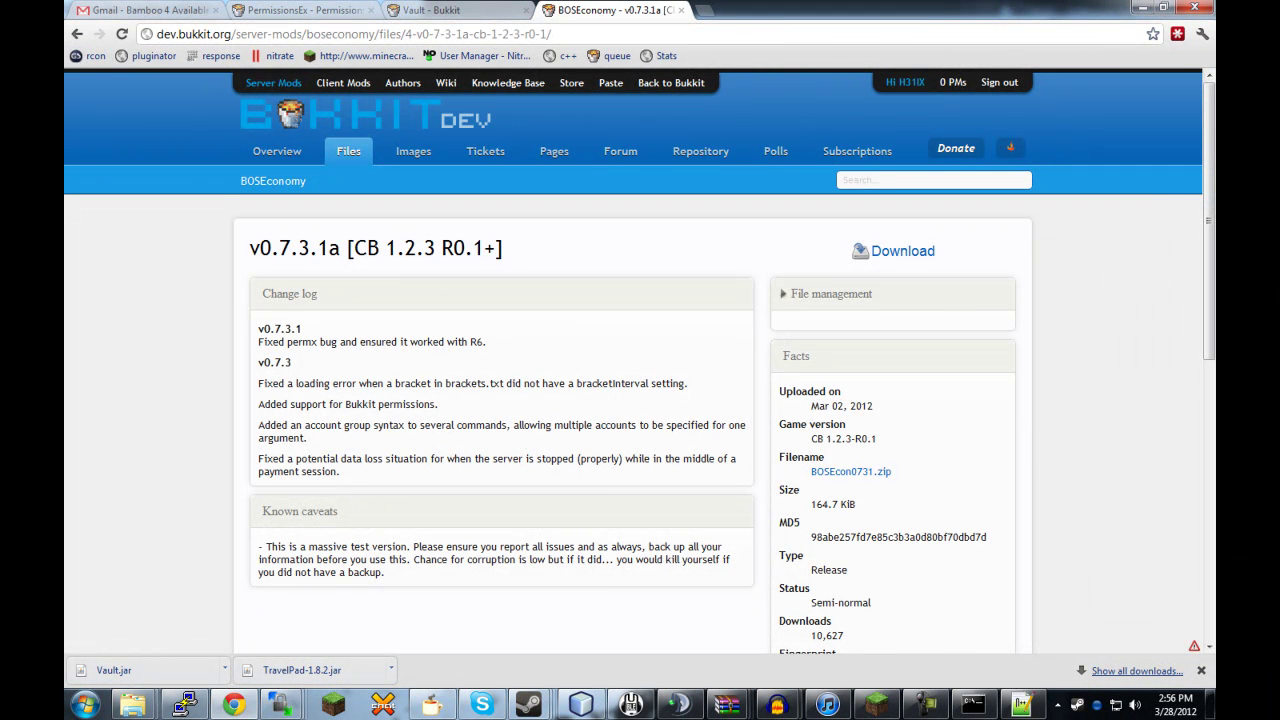
key("F5")
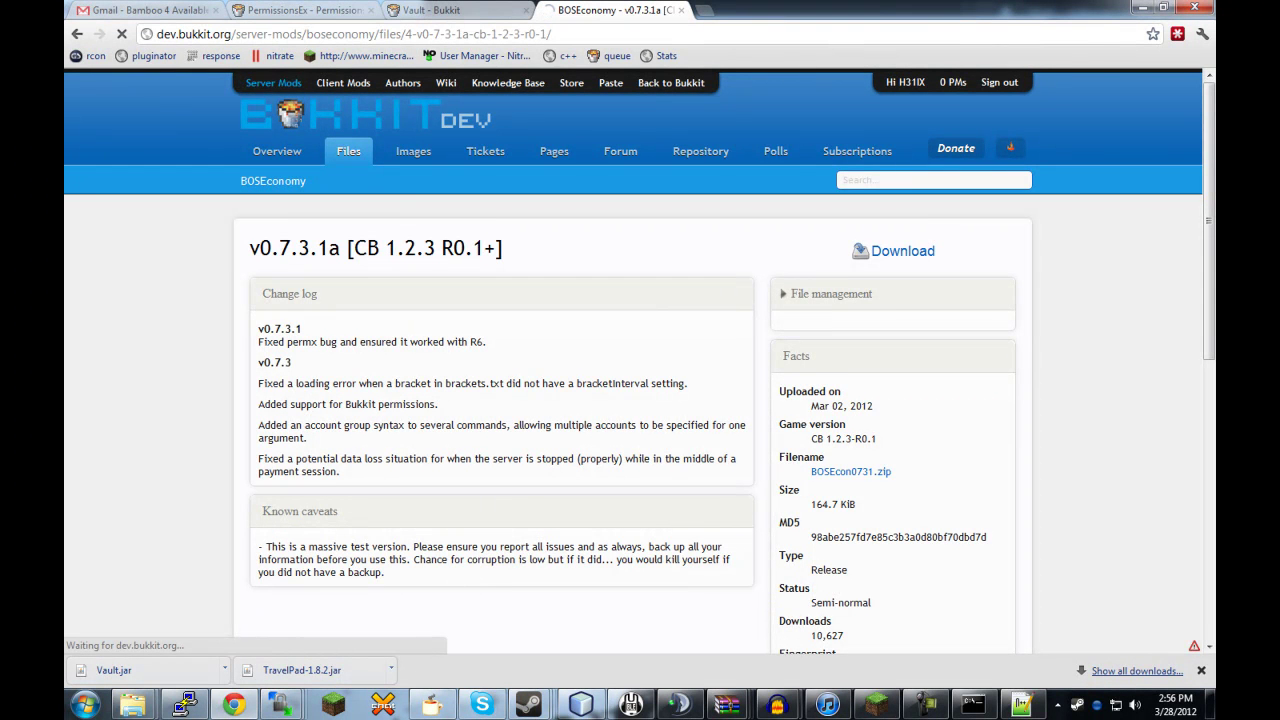
left_click(1202, 670)
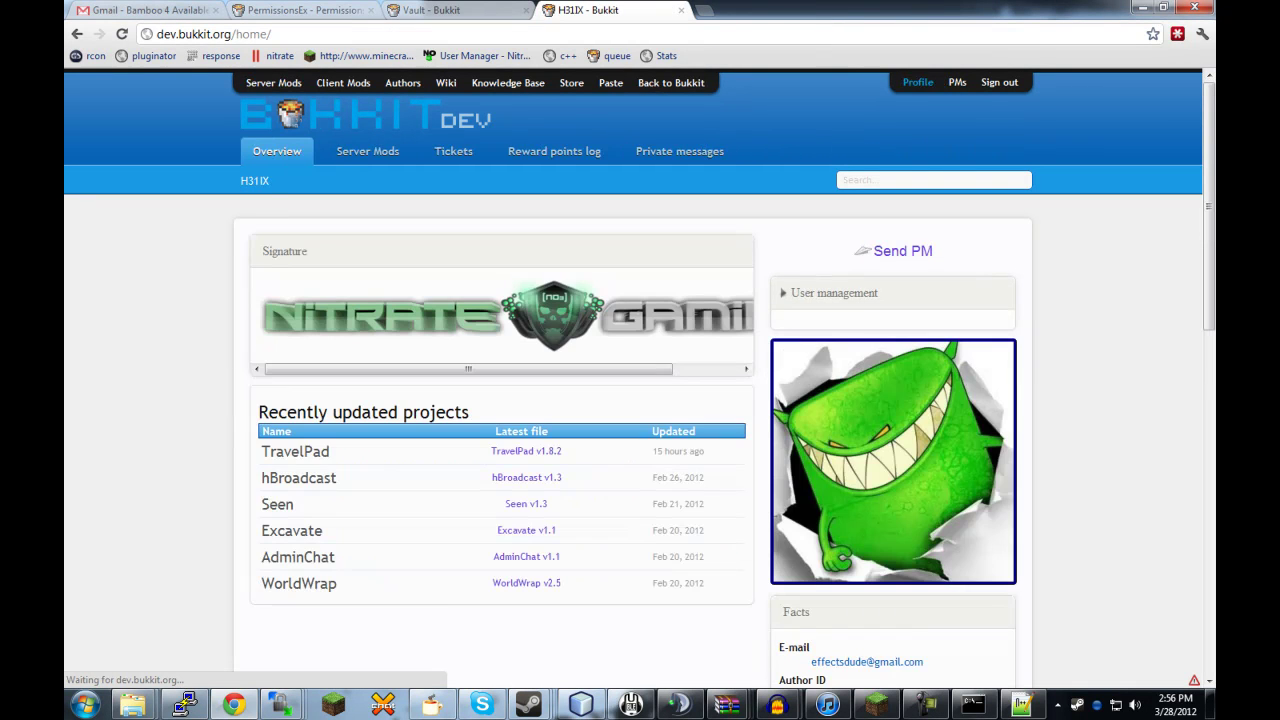
left_click(300, 452)
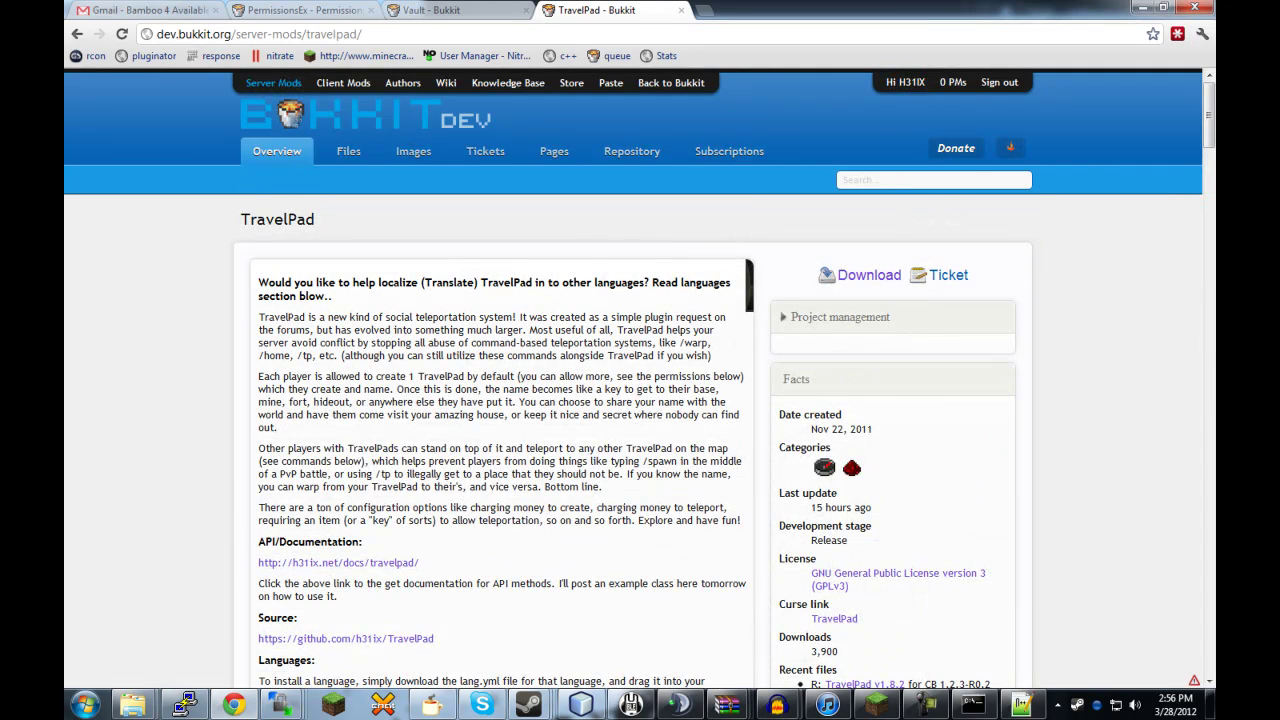
Open the TravelPad API documentation linked on the project page and read through the methods of the TravelPadManager class.
scroll(640, 400, "down", 2)
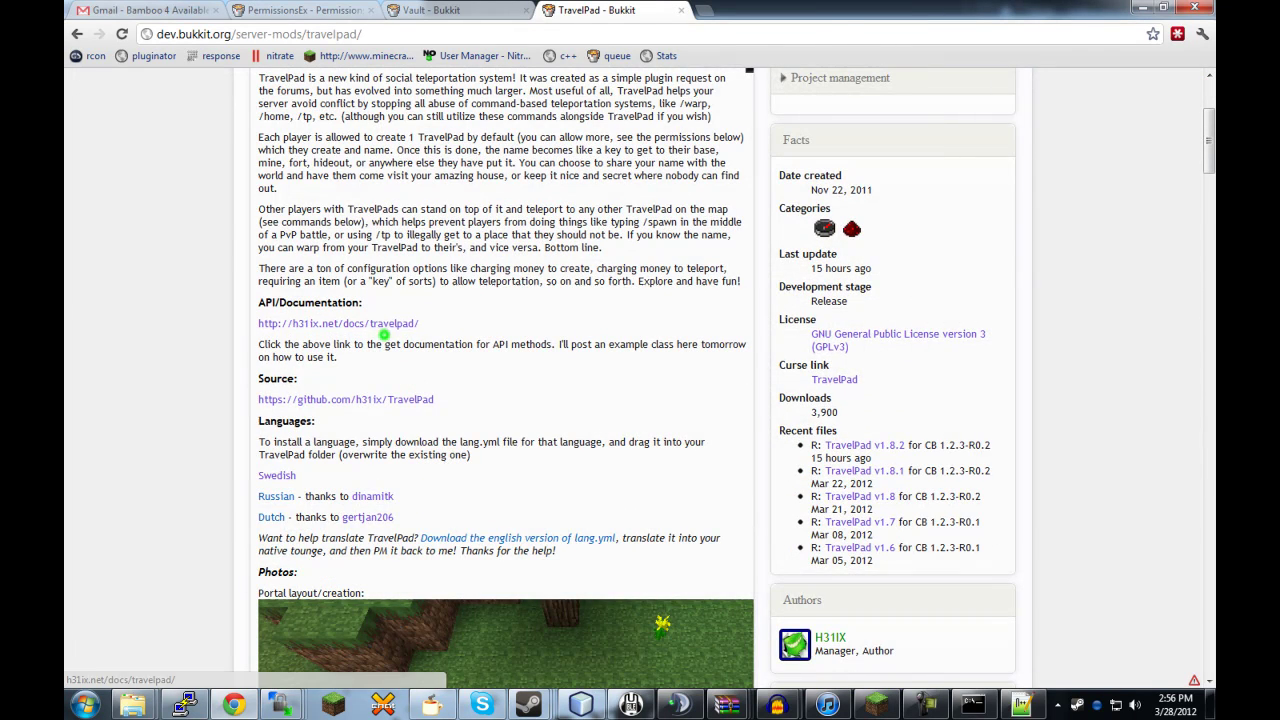
left_click(380, 324)
left_click(380, 239)
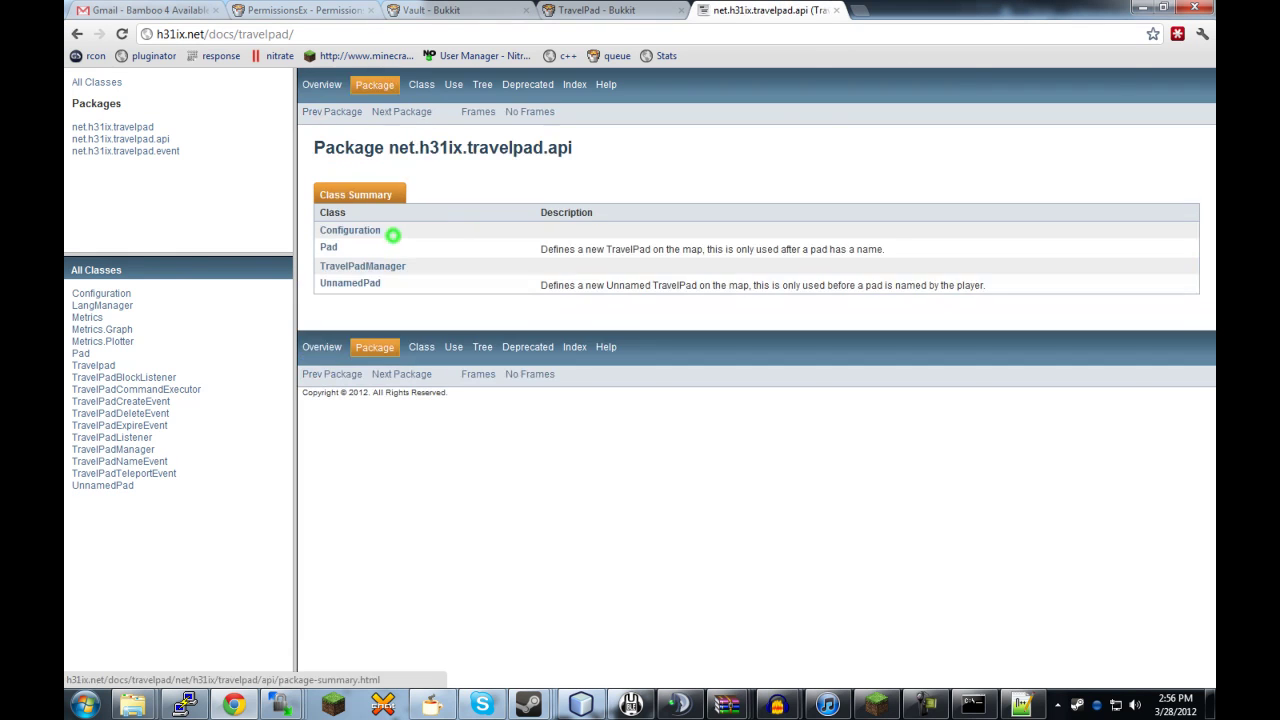
left_click(362, 266)
scroll(756, 380, "down", 12)
scroll(745, 380, "down", 15)
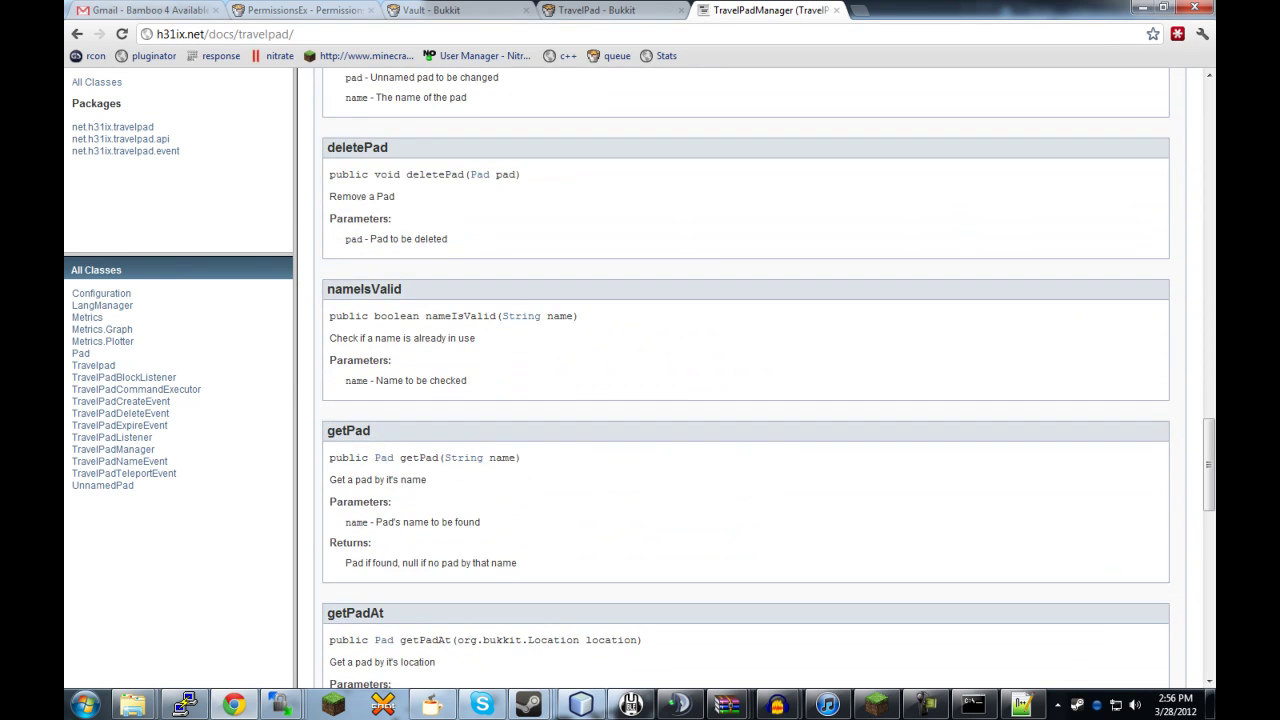
scroll(745, 380, "up", 1)
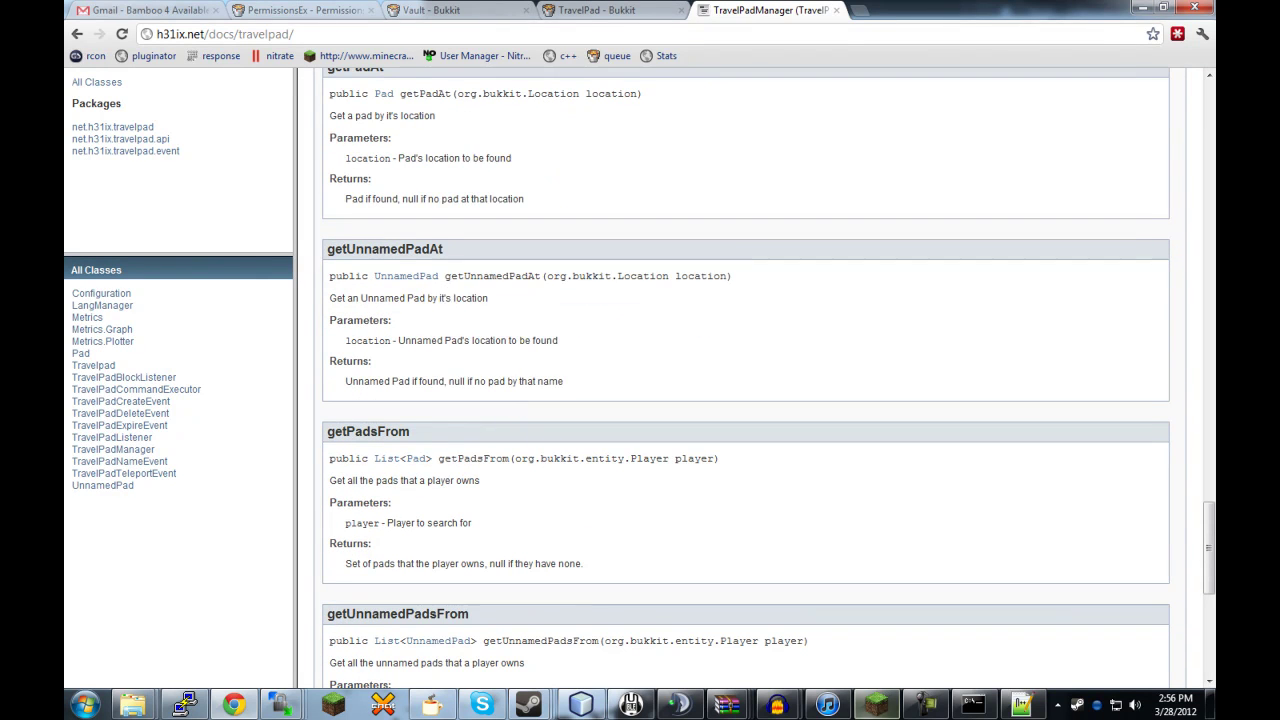
Switch to Minecraft and look over the finished TravelPad from another side.
left_click(877, 704)
key("Escape")
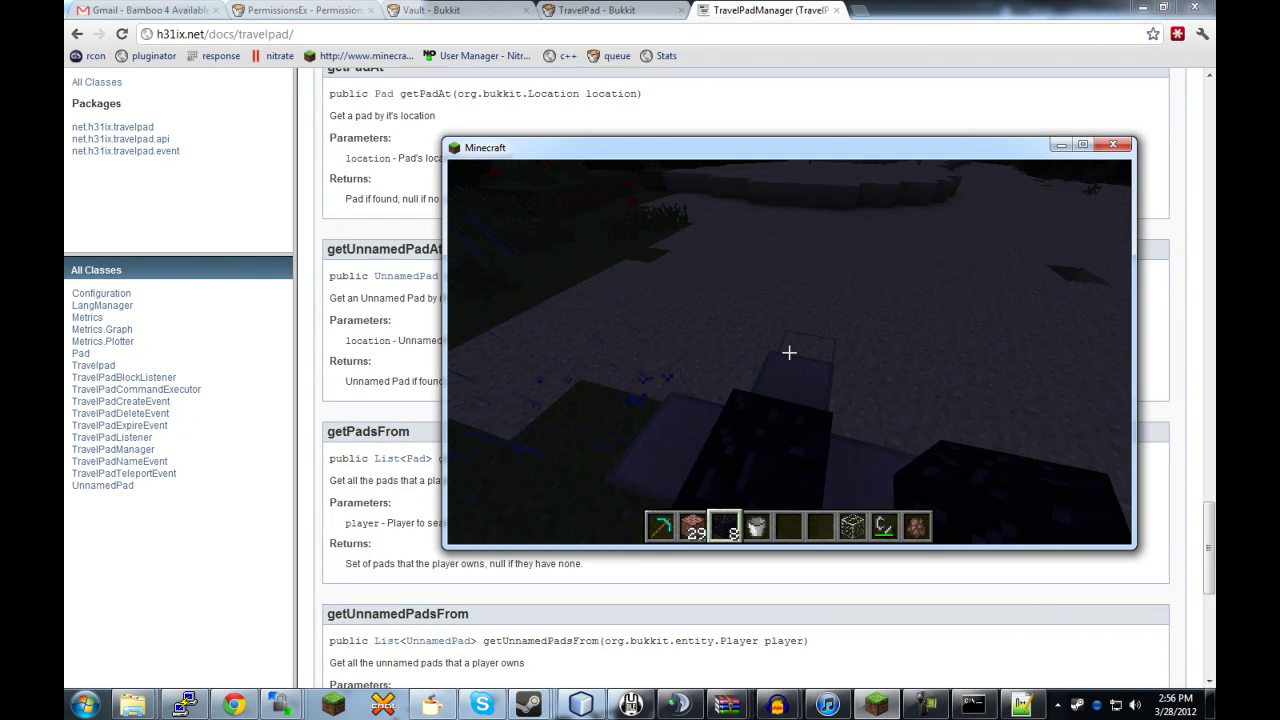
key("w")
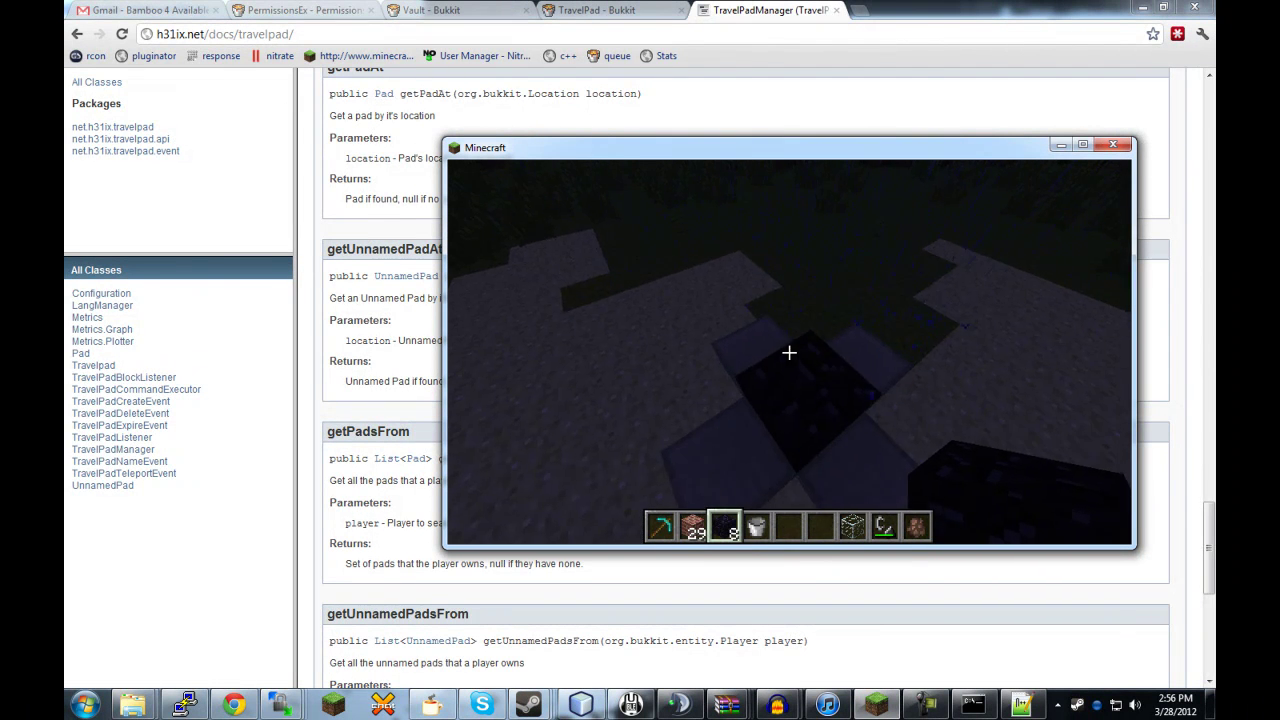
key("t")
Return to the TravelPadManager documentation in Chrome and examine the getPads method among the pad lookup methods.
left_click(361, 282)
scroll(362, 283, "up", 4)
scroll(365, 282, "up", 5)
scroll(365, 282, "down", 13)
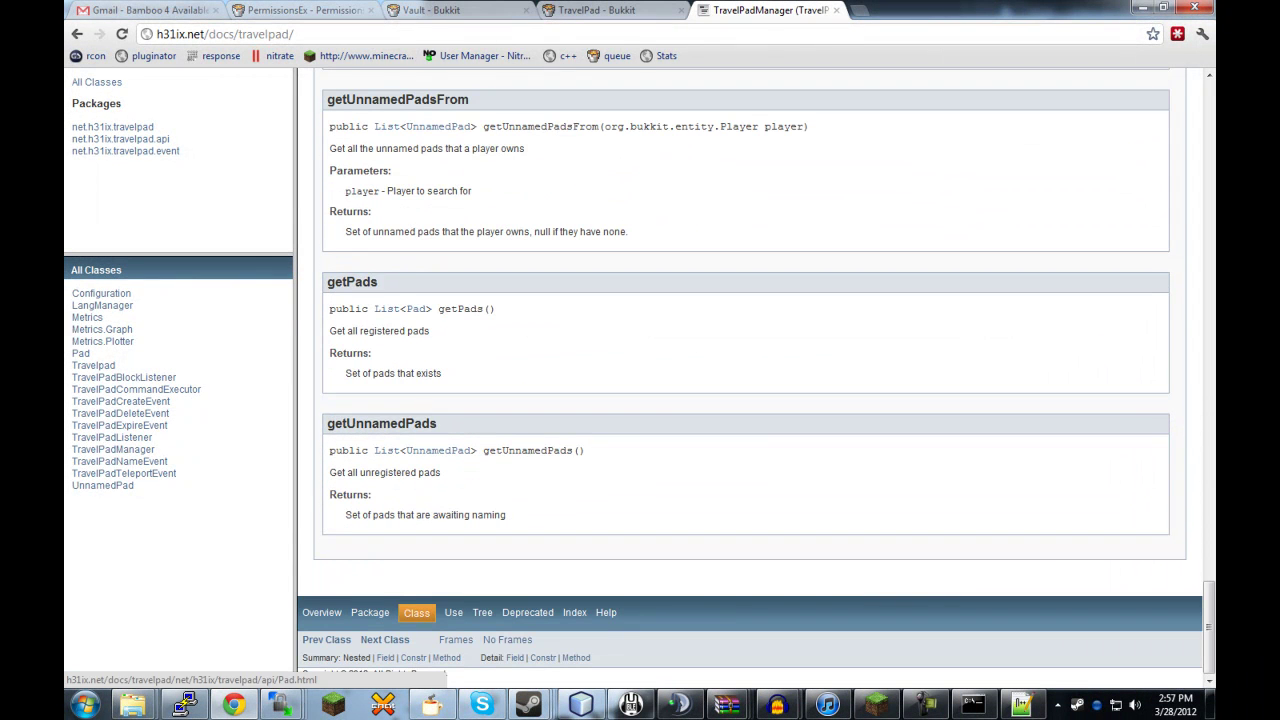
left_click_drag(398, 285, 335, 284)
left_click(392, 286)
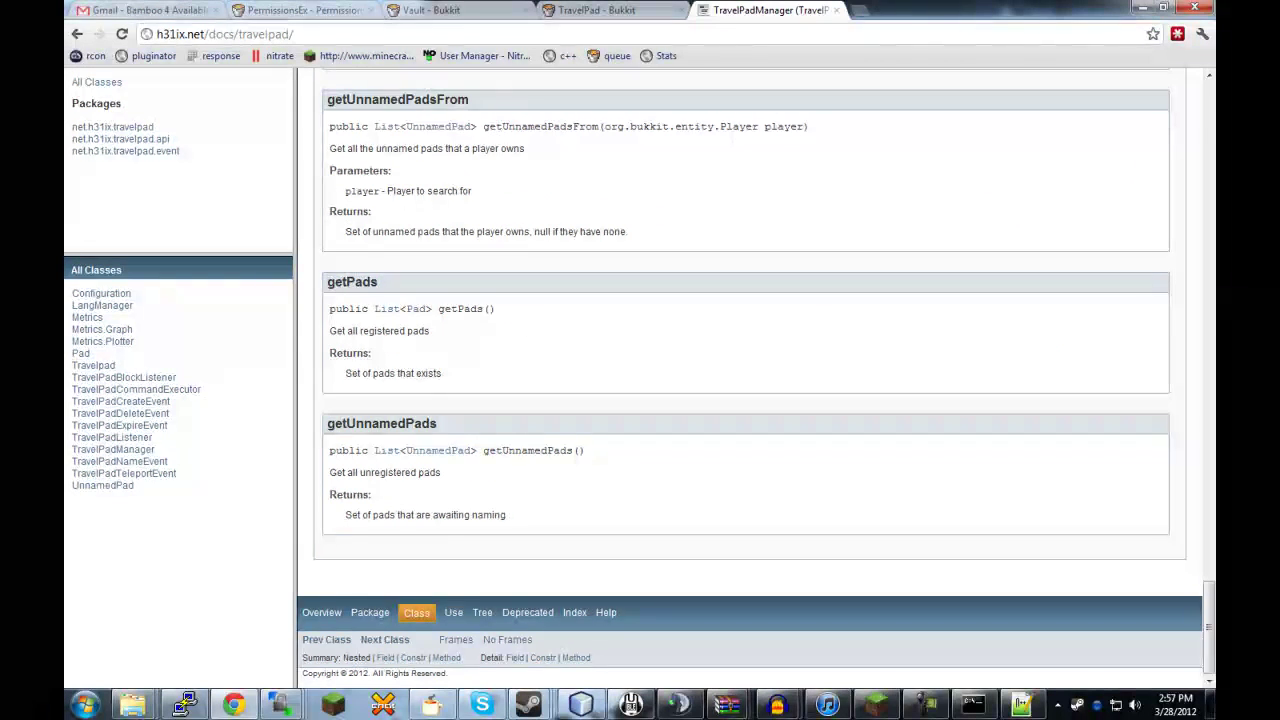
Go back to the TravelPad project page on BukkitDev, look over its contents and point out its web address.
left_click(596, 10)
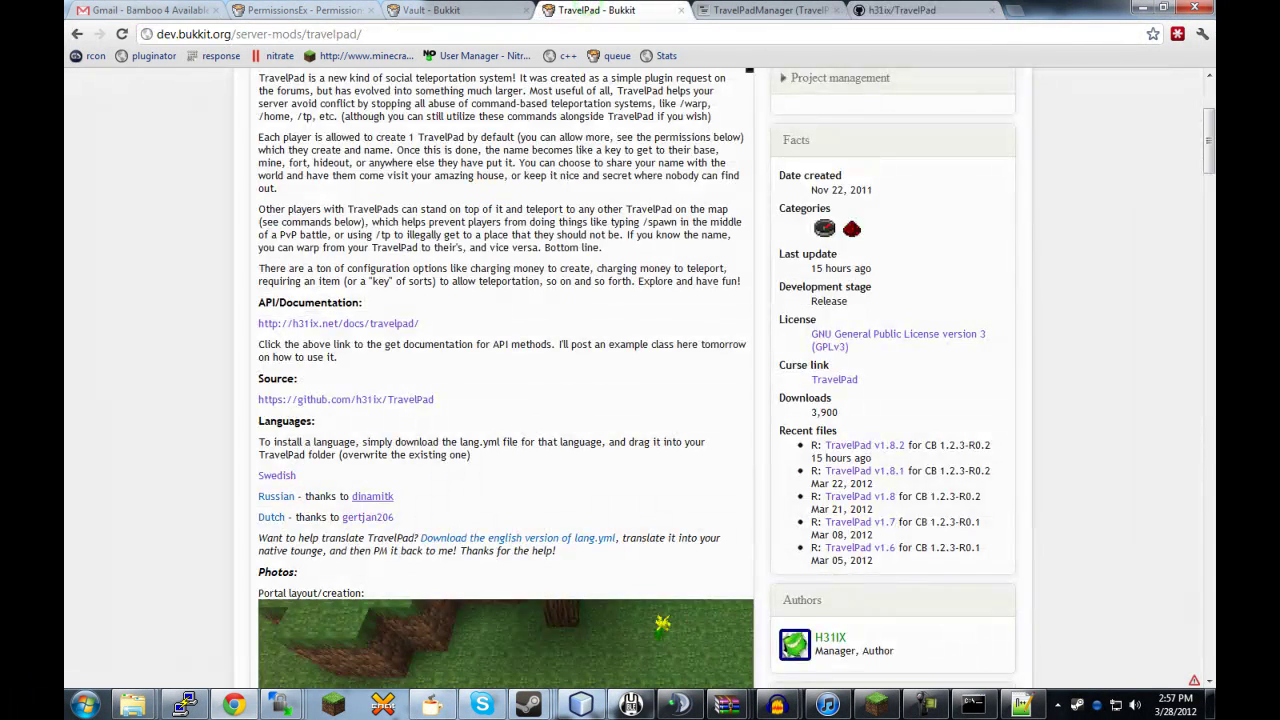
scroll(376, 498, "down", 3)
scroll(376, 498, "up", 6)
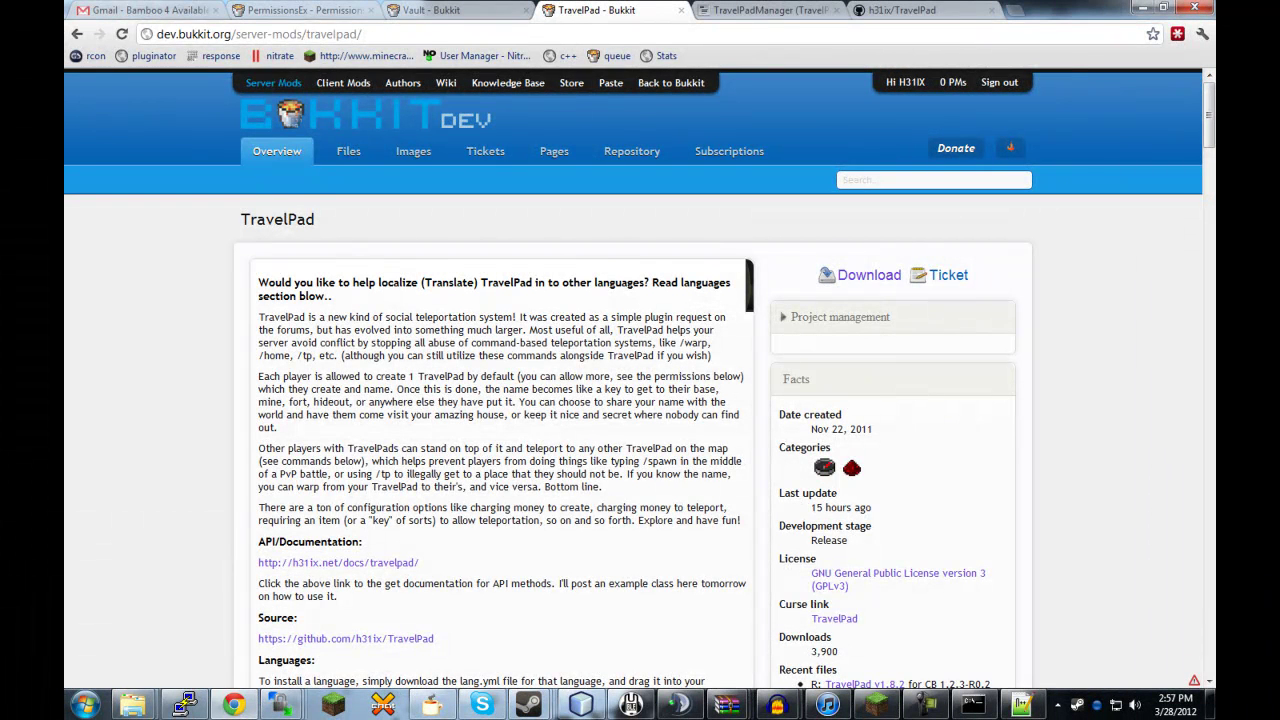
left_click_drag(402, 28, 152, 33)
left_click(378, 38)
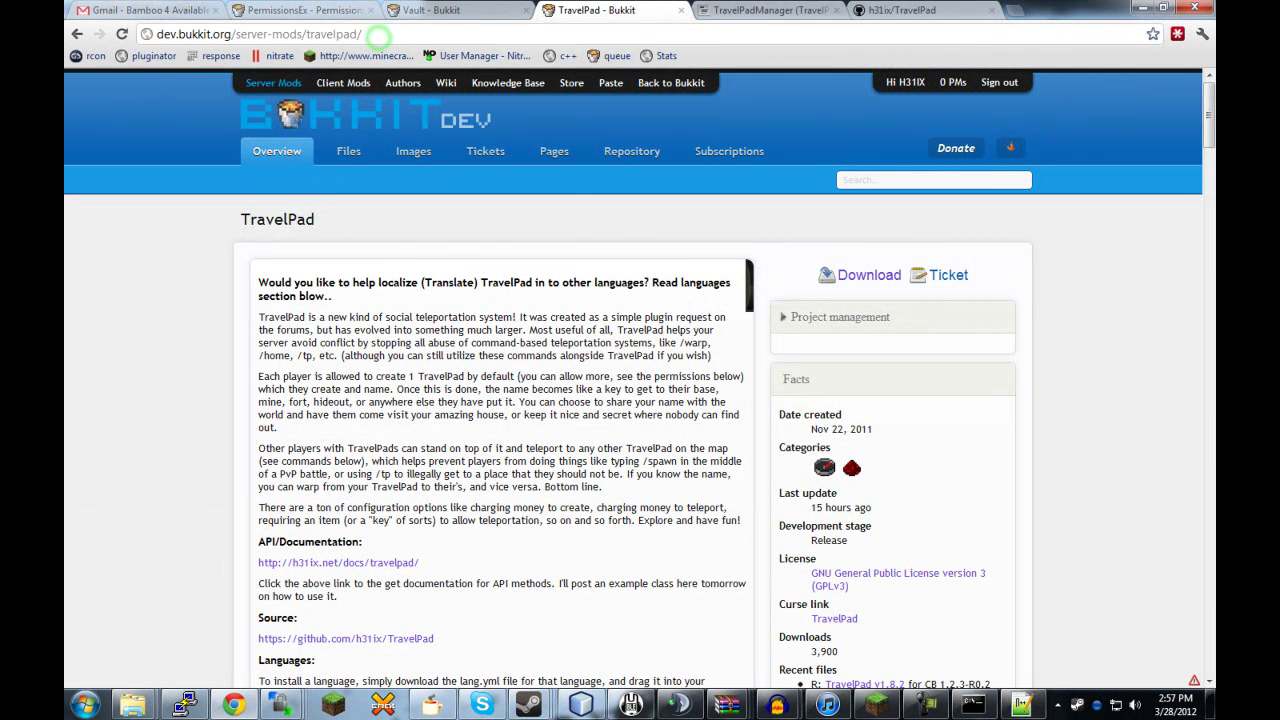